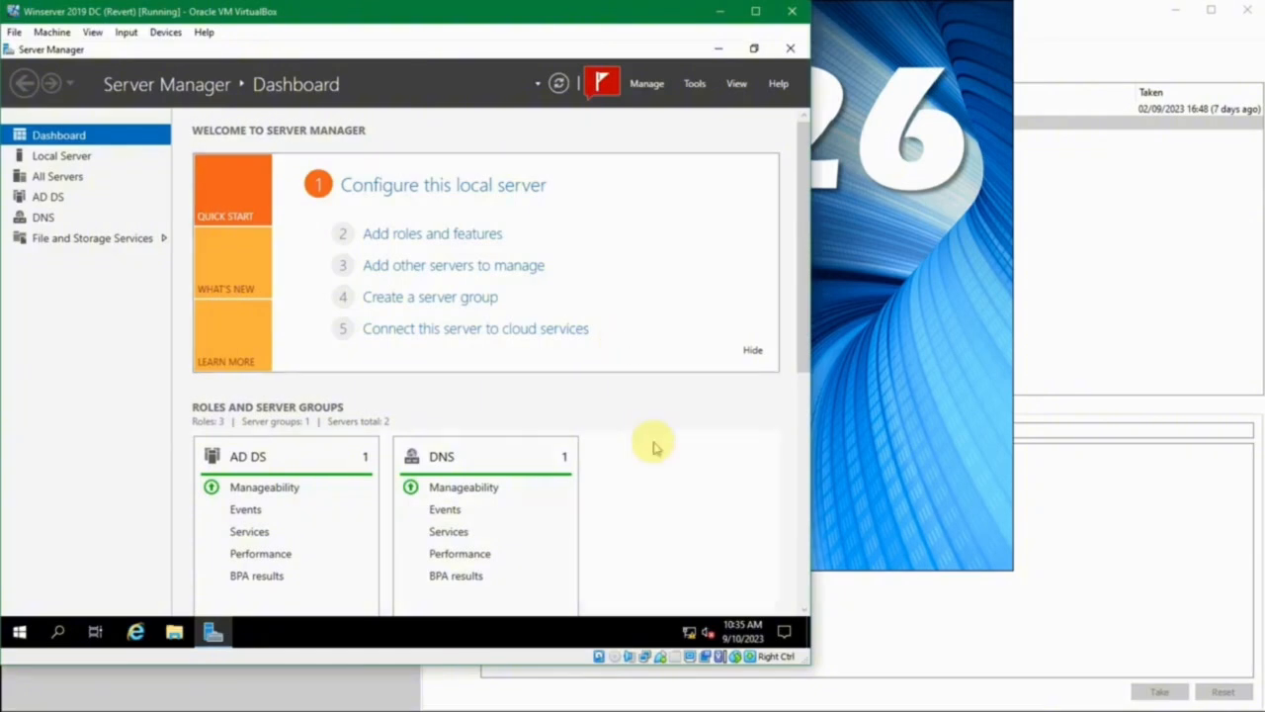
- Dismiss the Automatic Refresh notification in Server Manager and close the notifications list
click(604, 83)
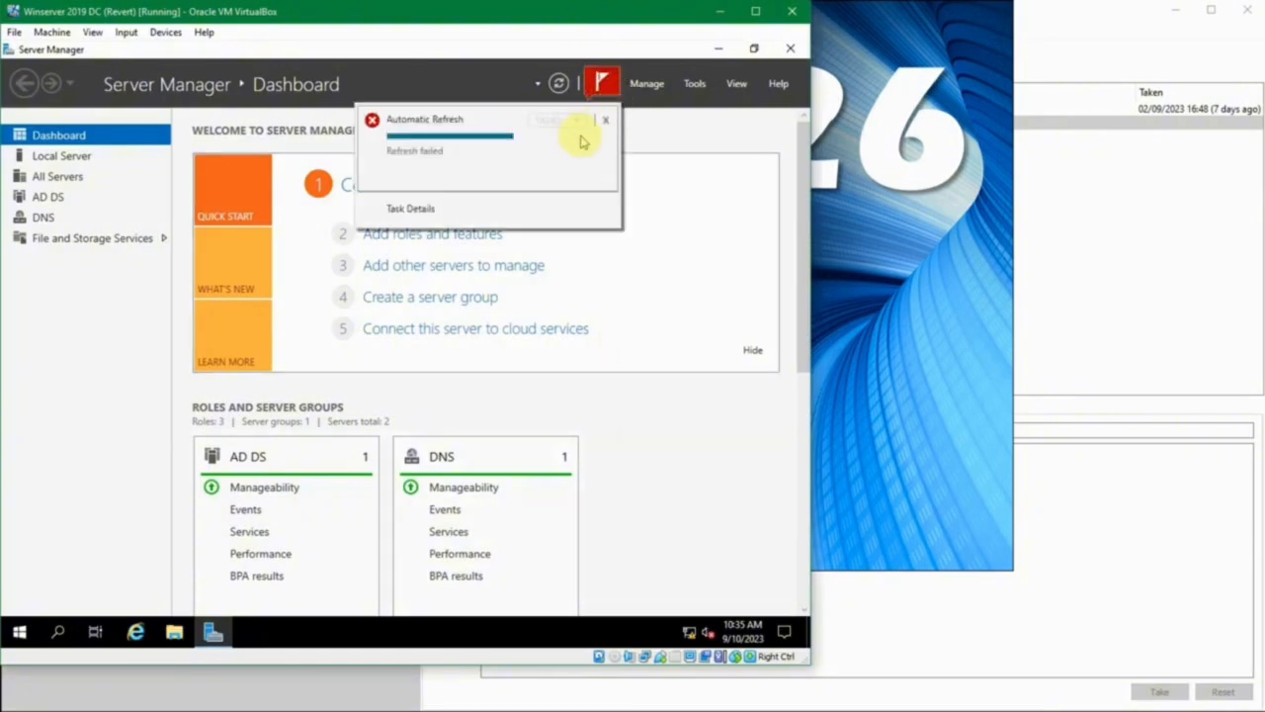
click(605, 120)
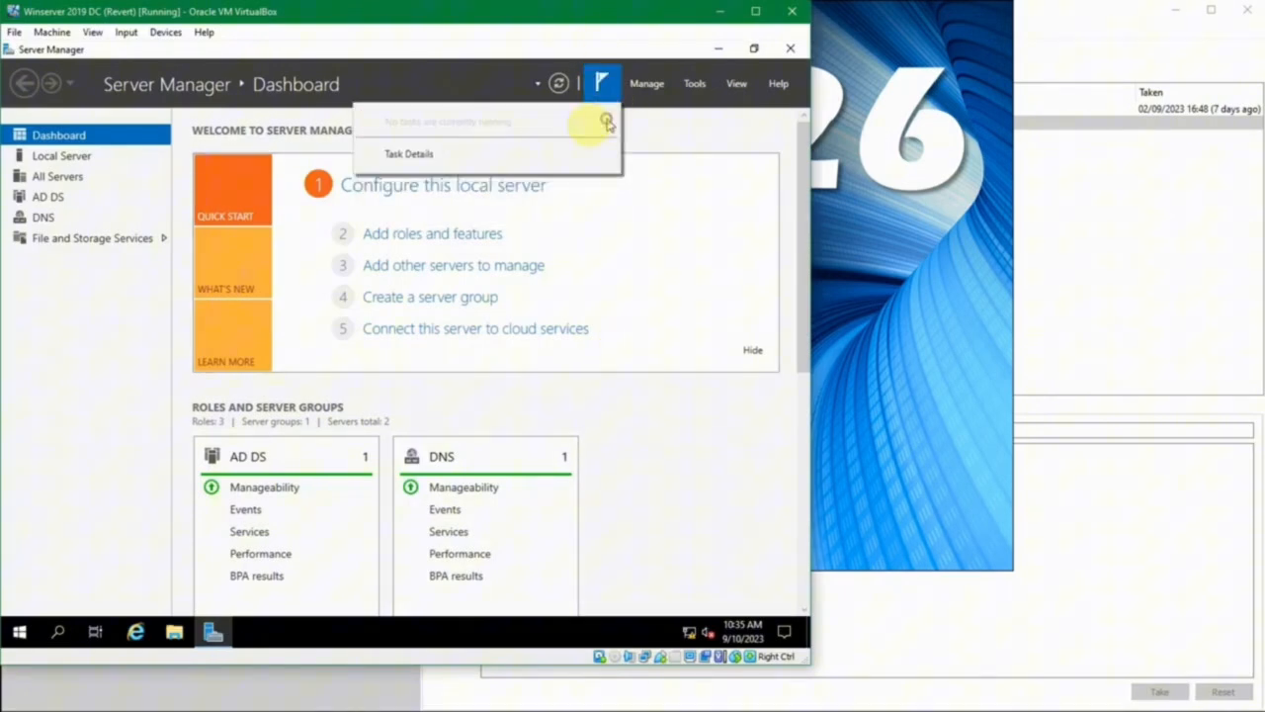
click(109, 335)
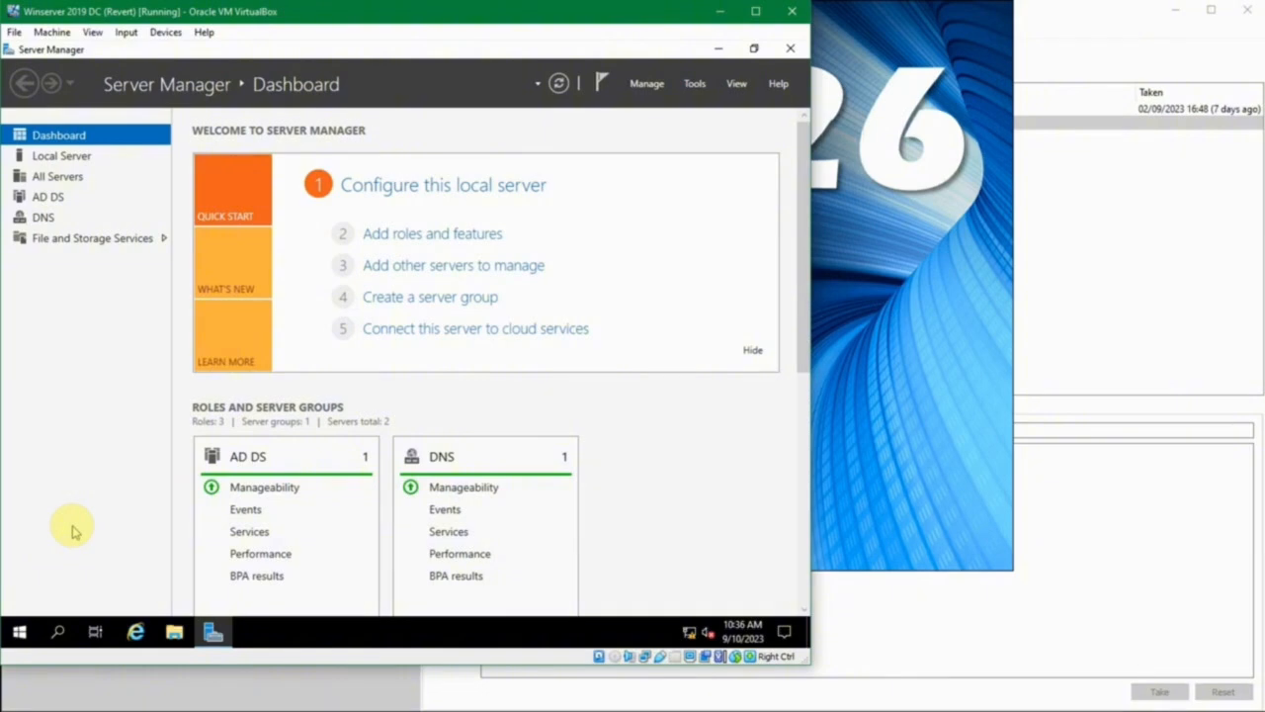
- Search Windows for Task Scheduler, open it and maximize its window
click(20, 634)
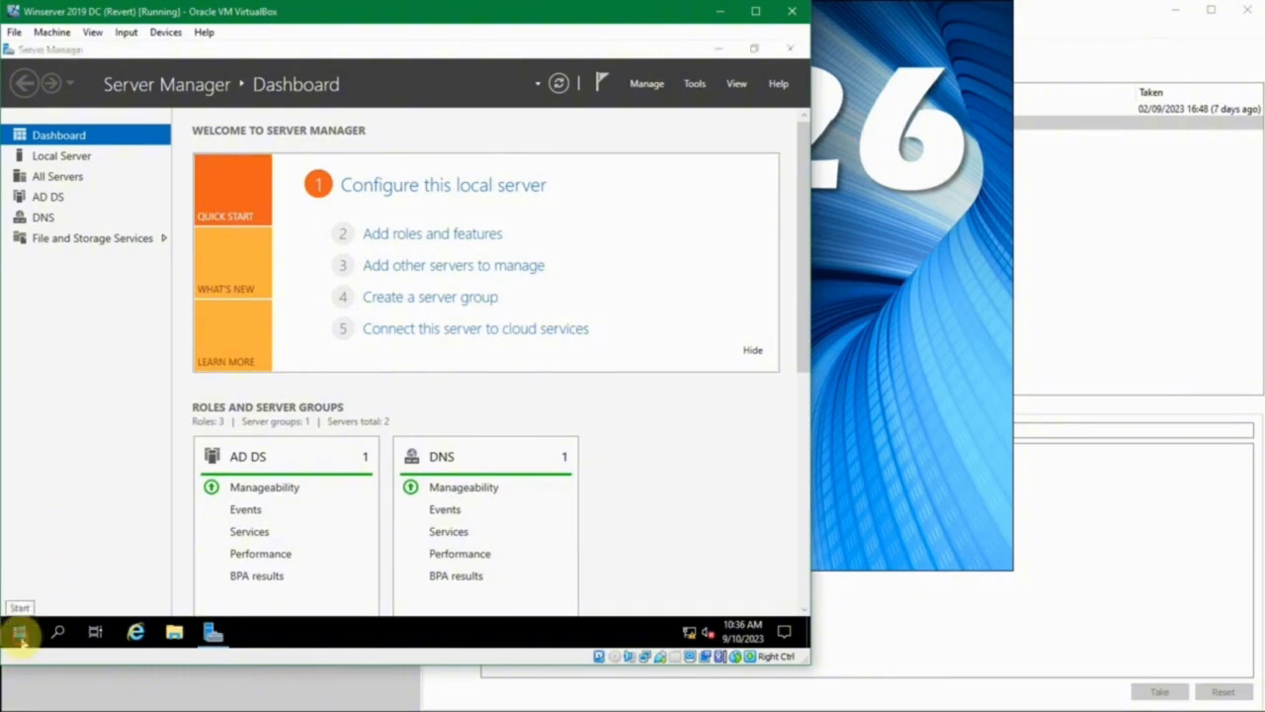
text(task s)
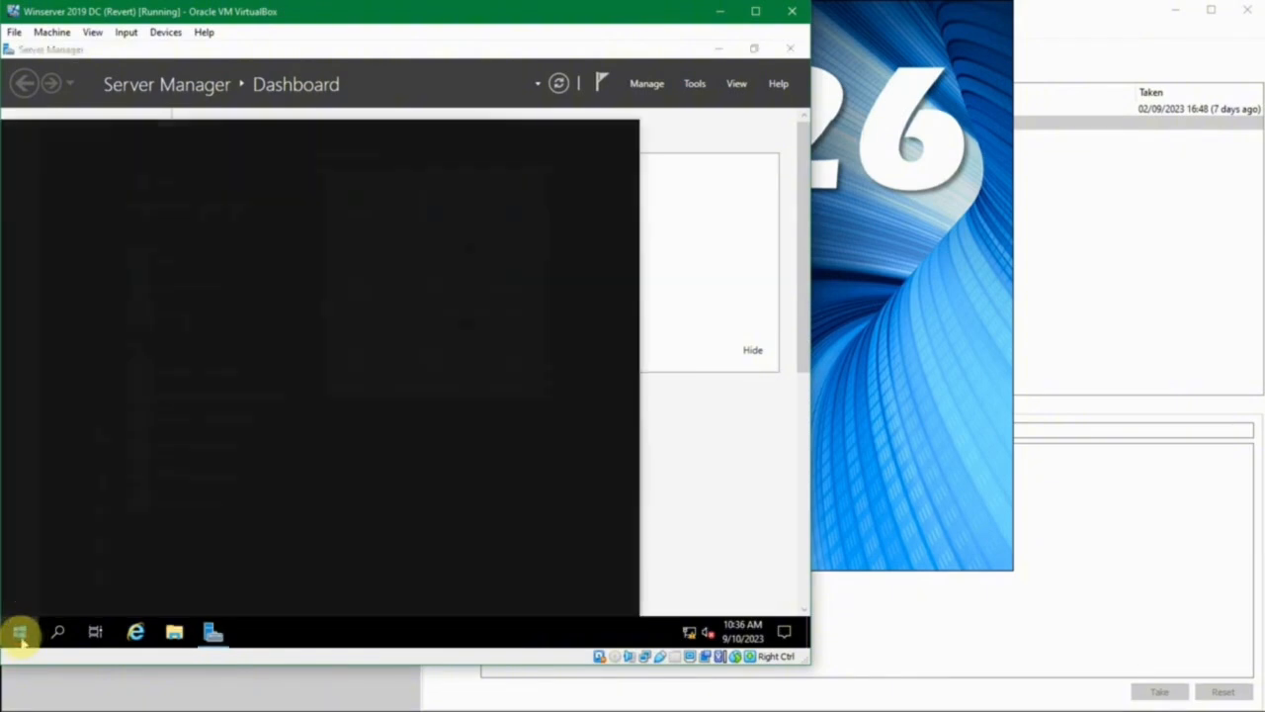
text(c)
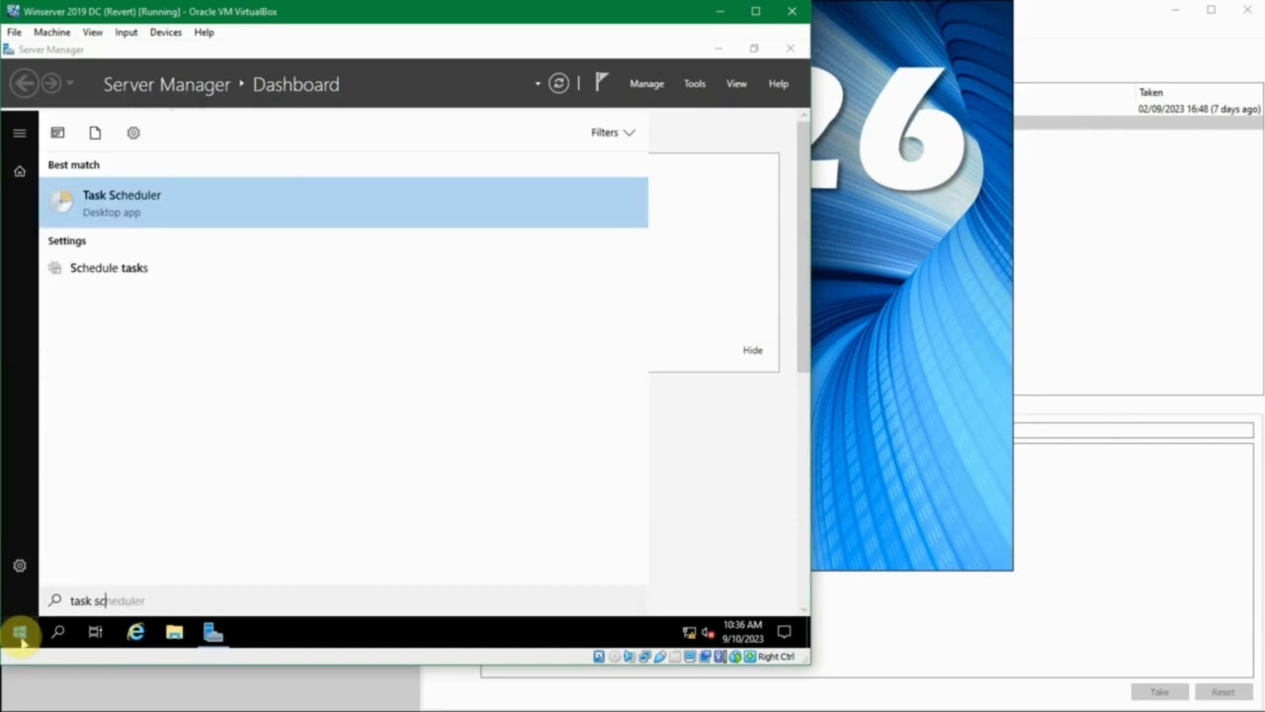
click(122, 198)
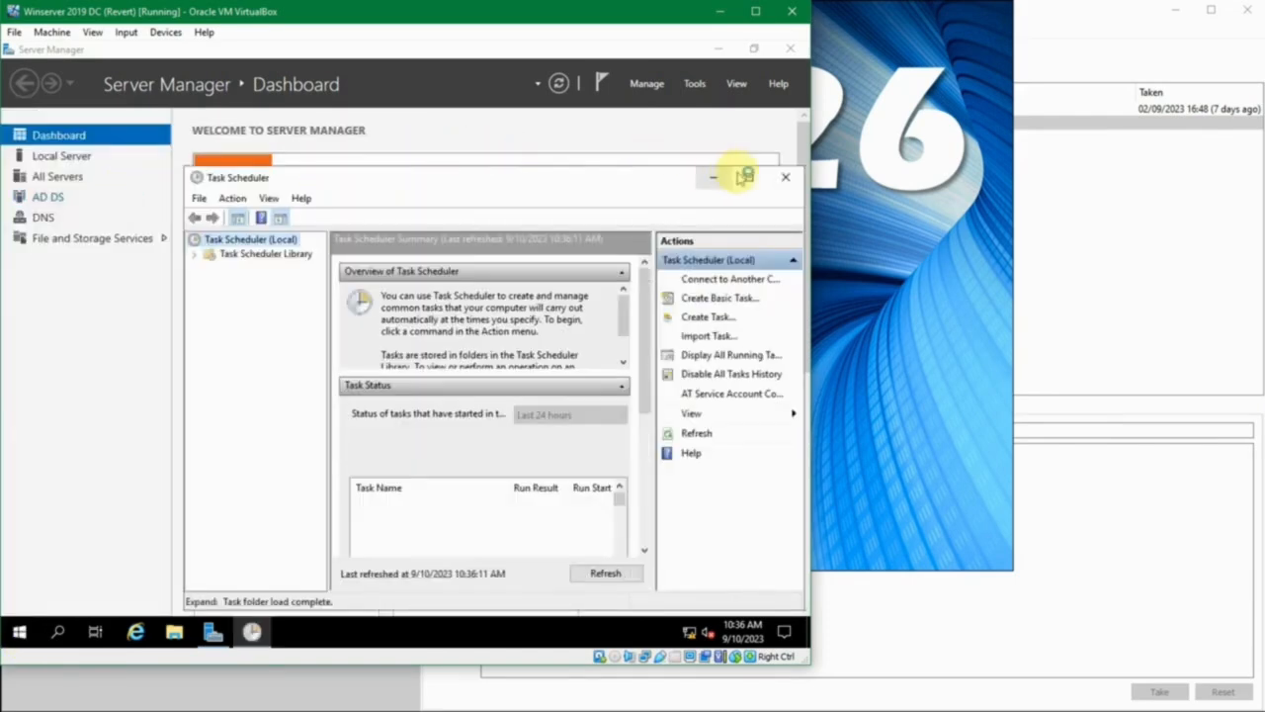
click(743, 169)
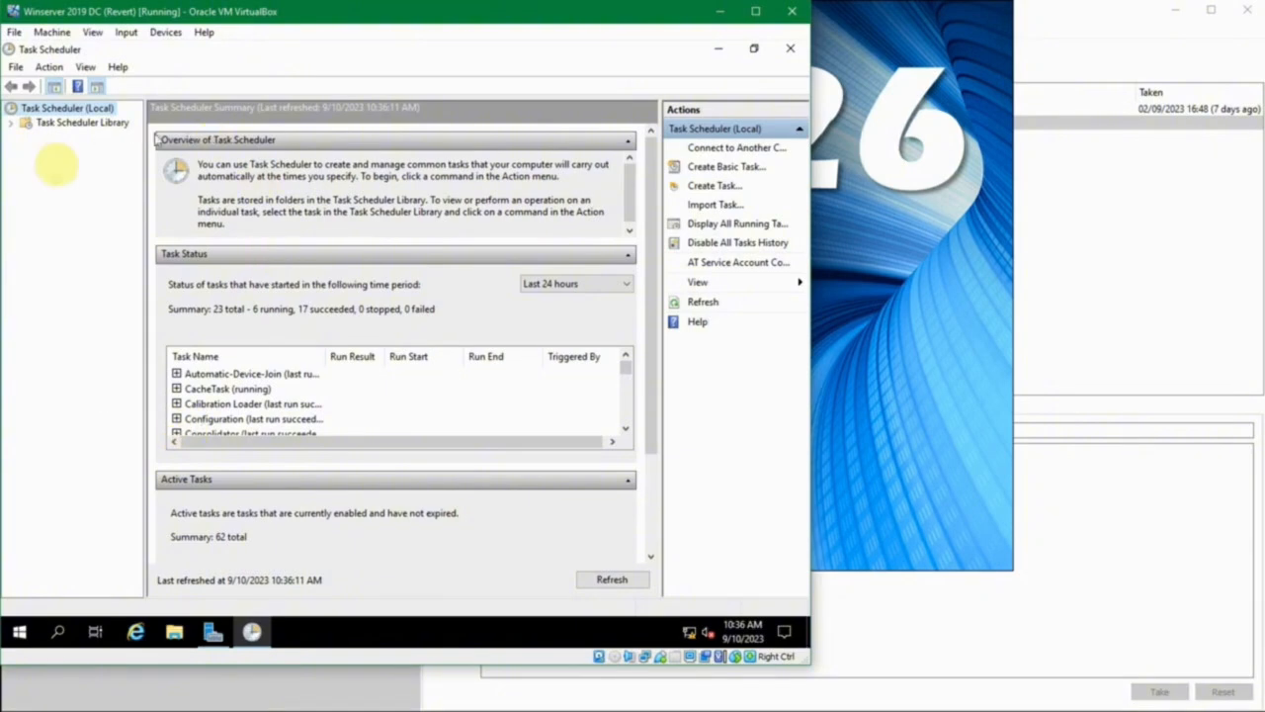
- Expand the Task Scheduler Library down to the Windows subfolders, viewing the tasks in the Microsoft and Mozilla folders
click(13, 122)
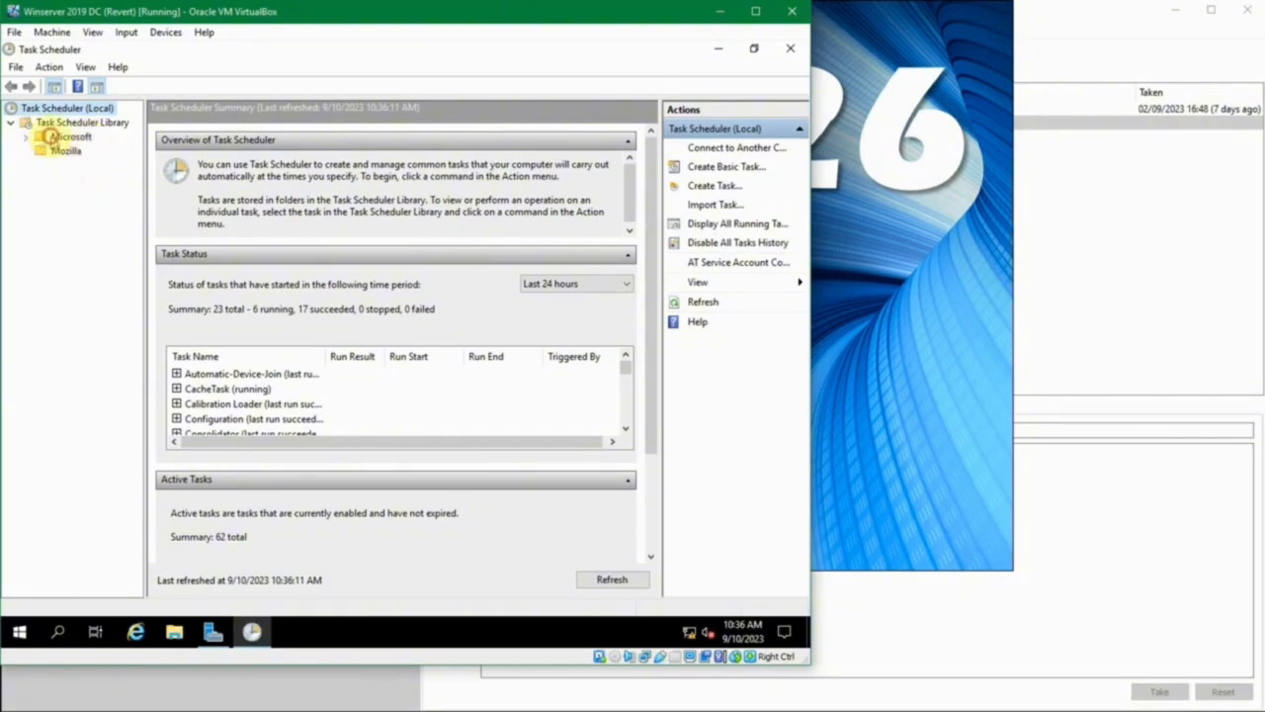
click(55, 138)
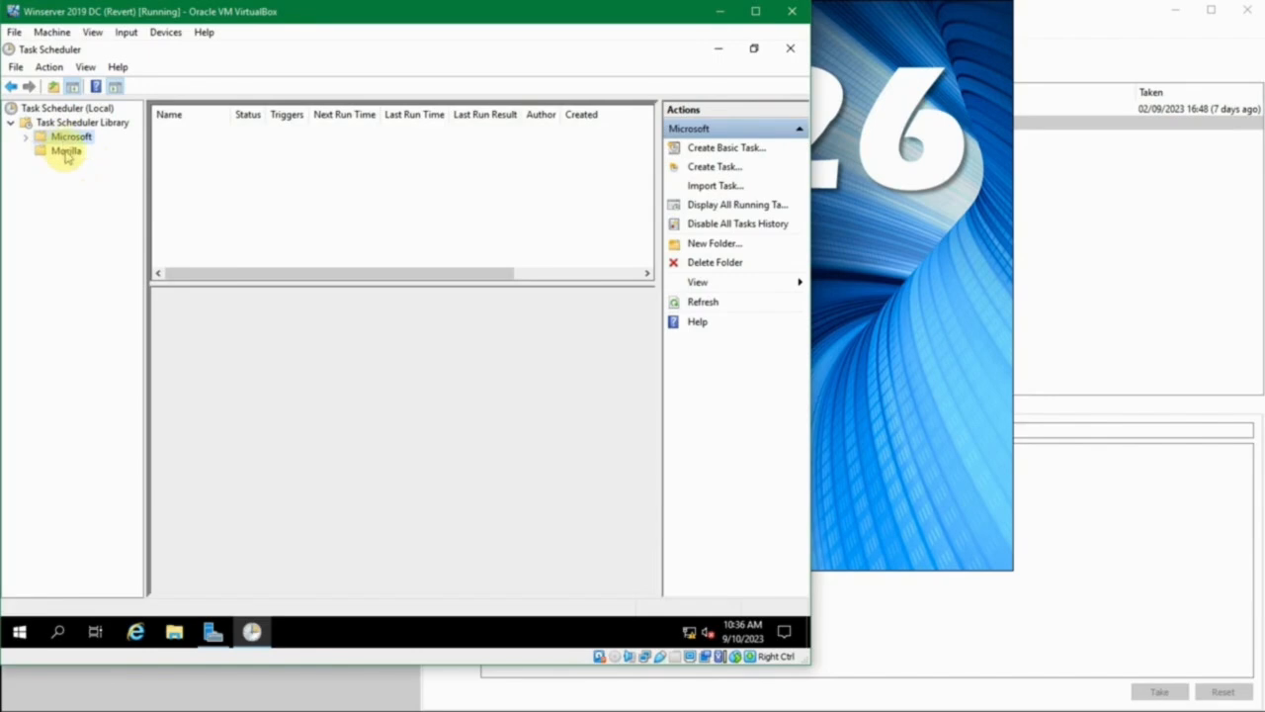
click(65, 153)
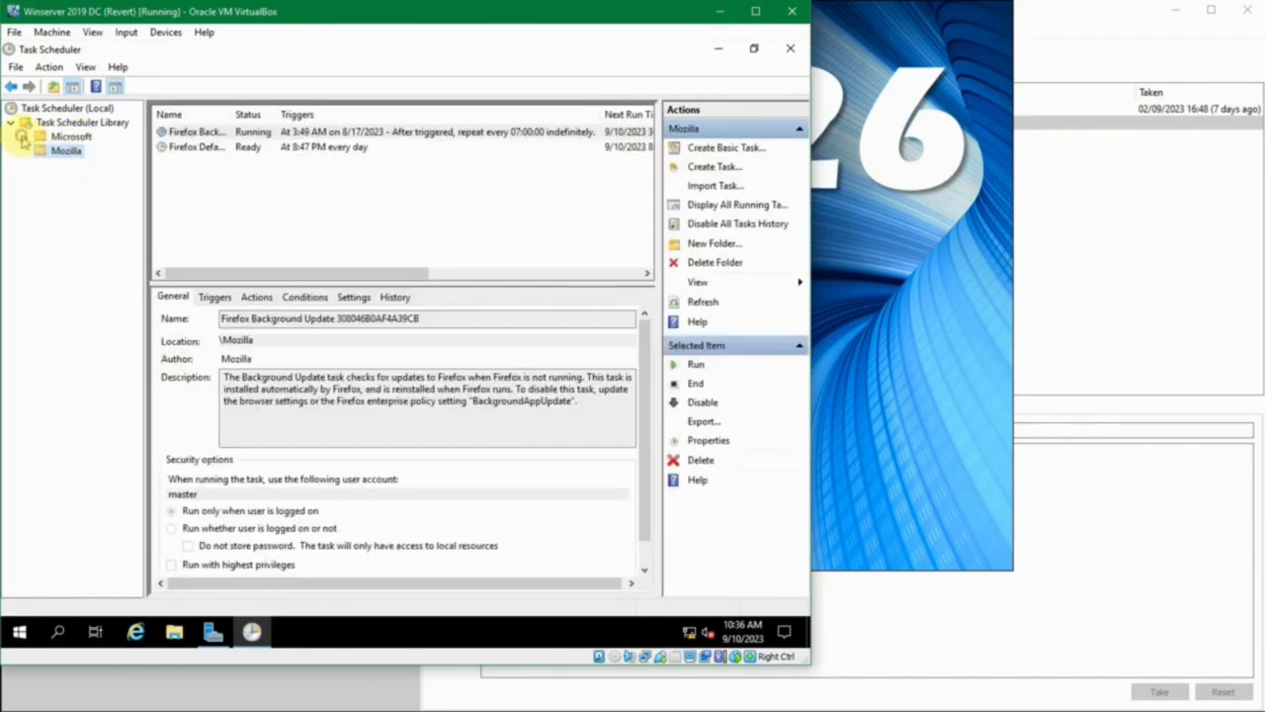
click(25, 138)
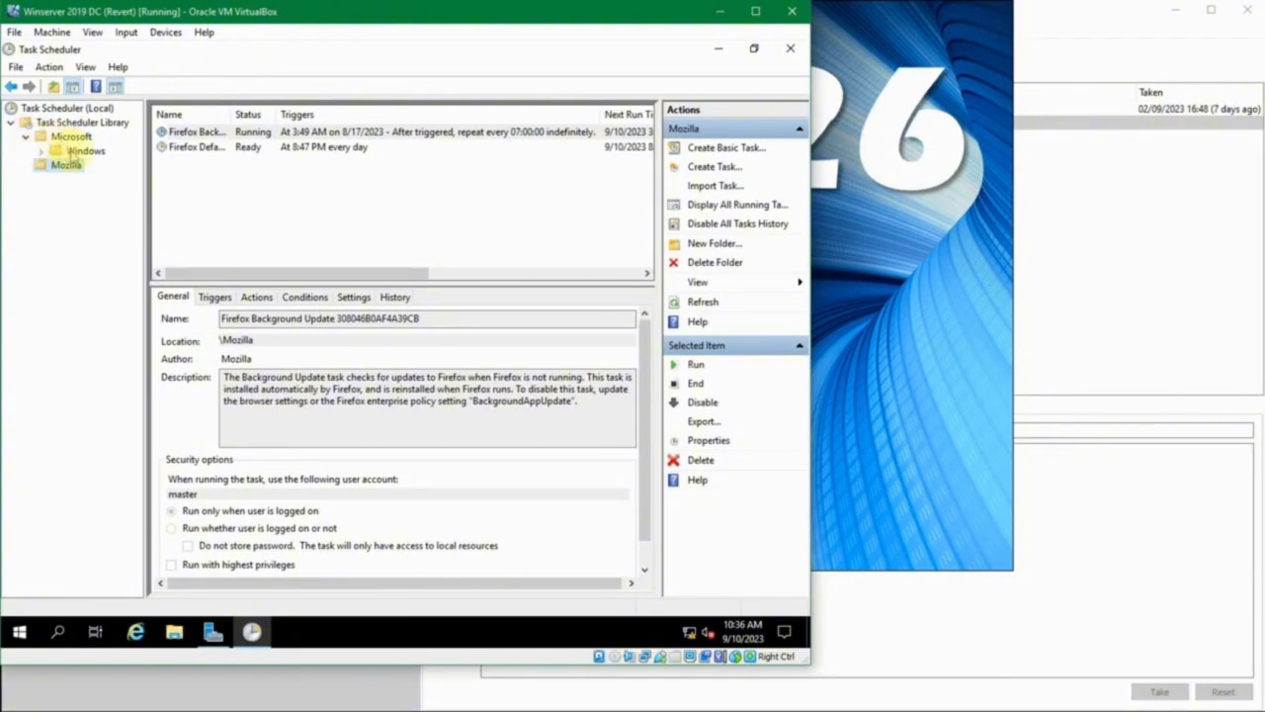
click(69, 151)
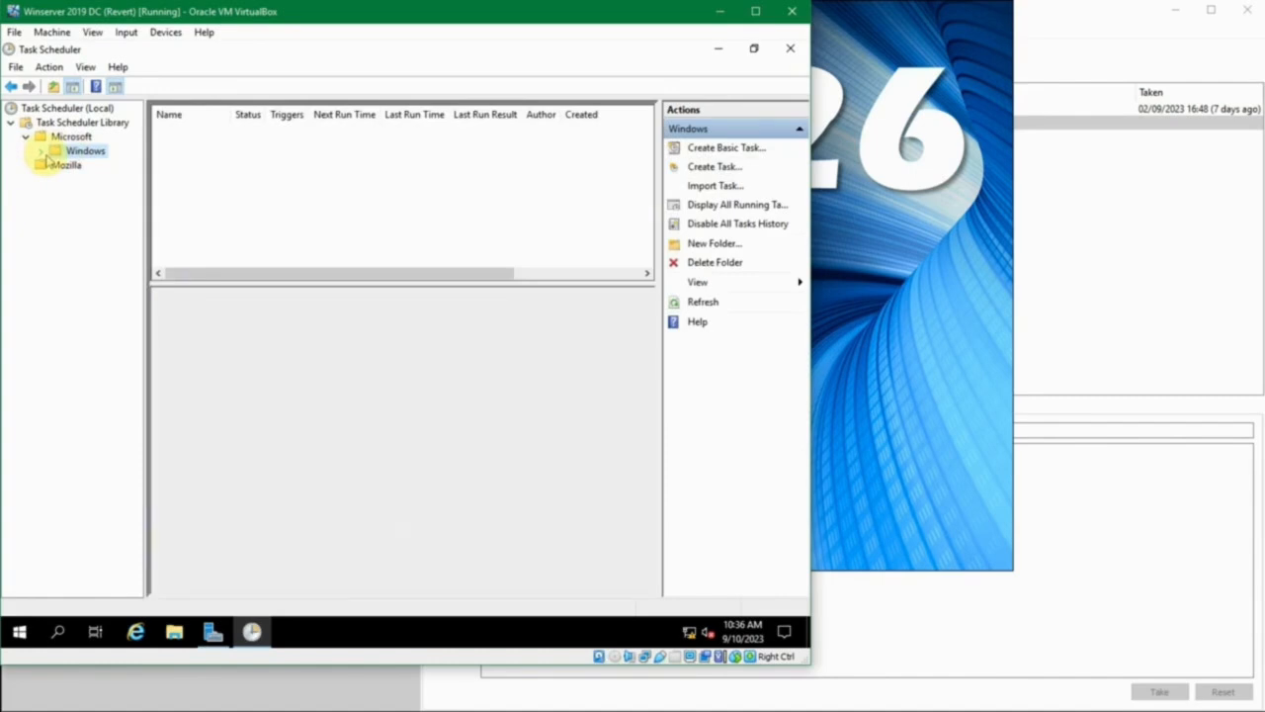
click(42, 153)
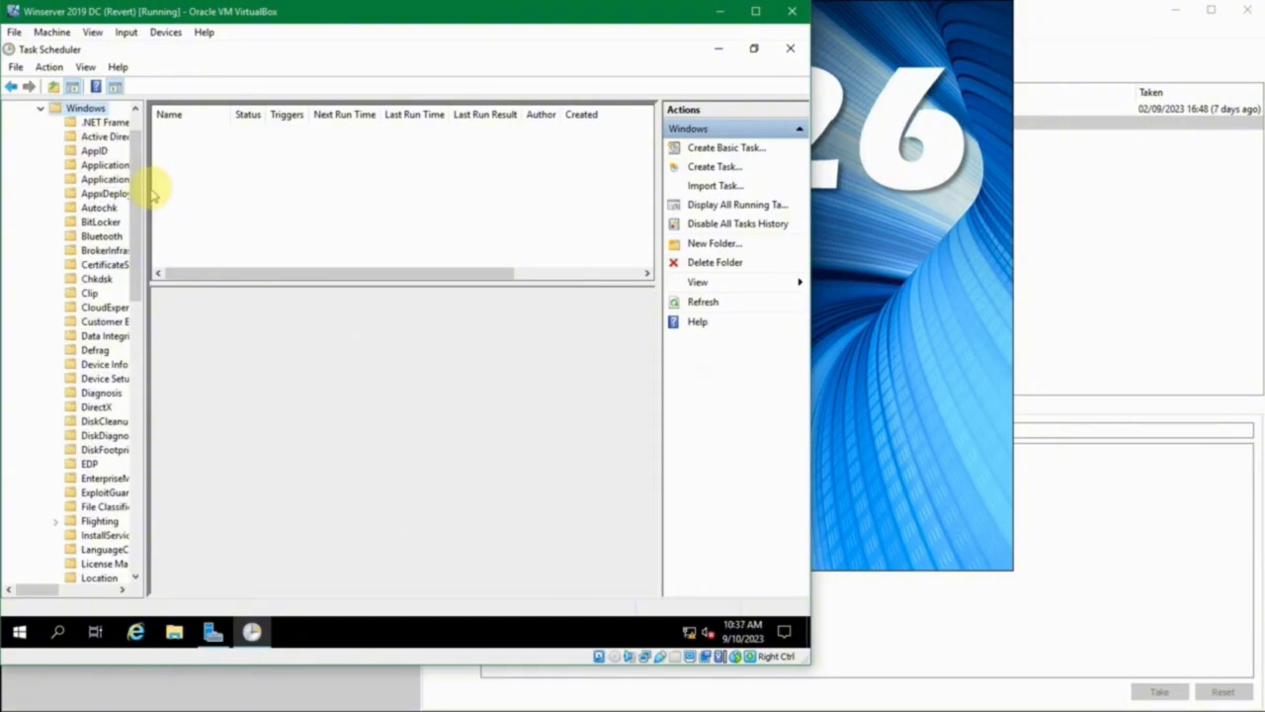
- Widen the folder tree and examine the .NET Framework and Active Directory Rights Management tasks, enlarging the task list's Name column
click(256, 197)
drag(143, 185, 263, 185)
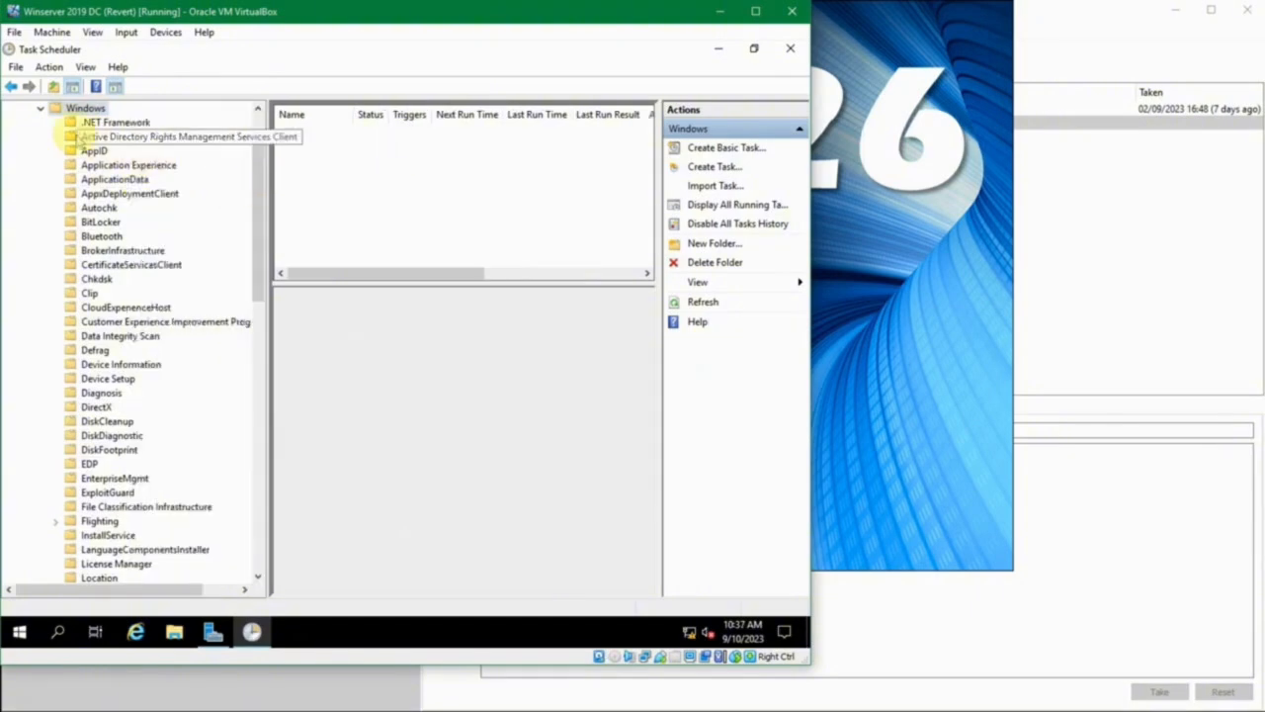
click(111, 122)
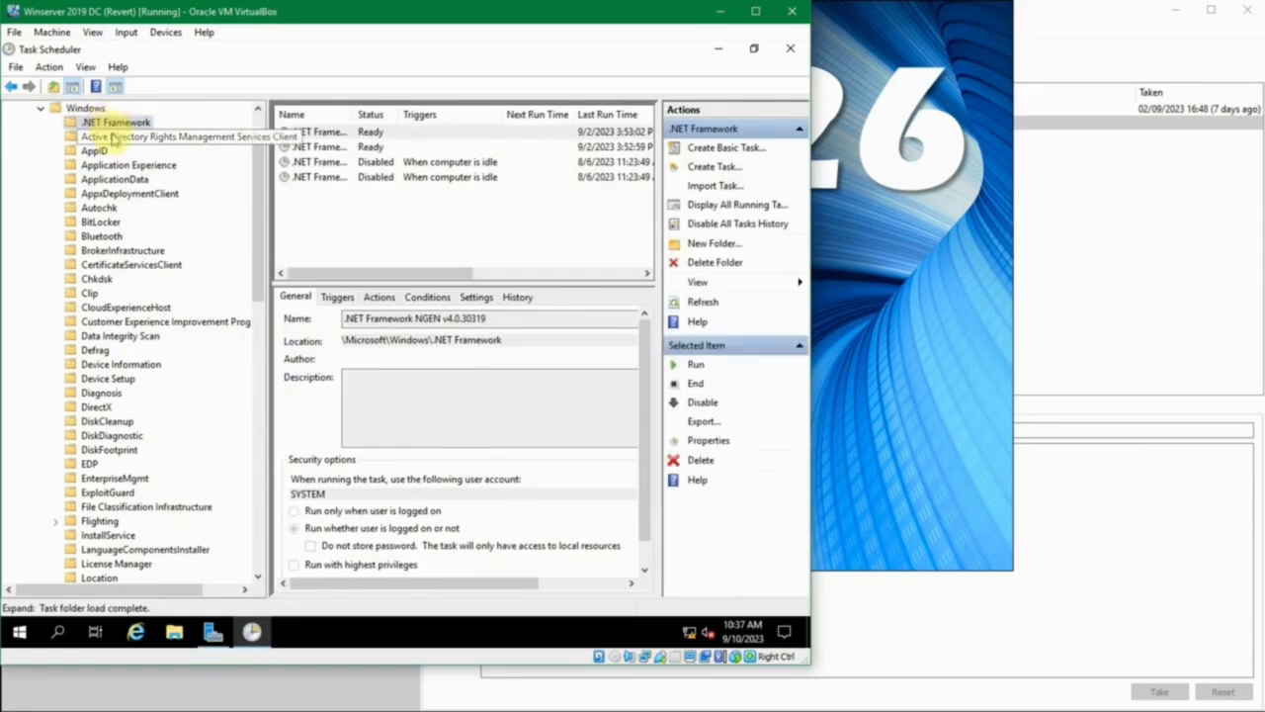
click(148, 138)
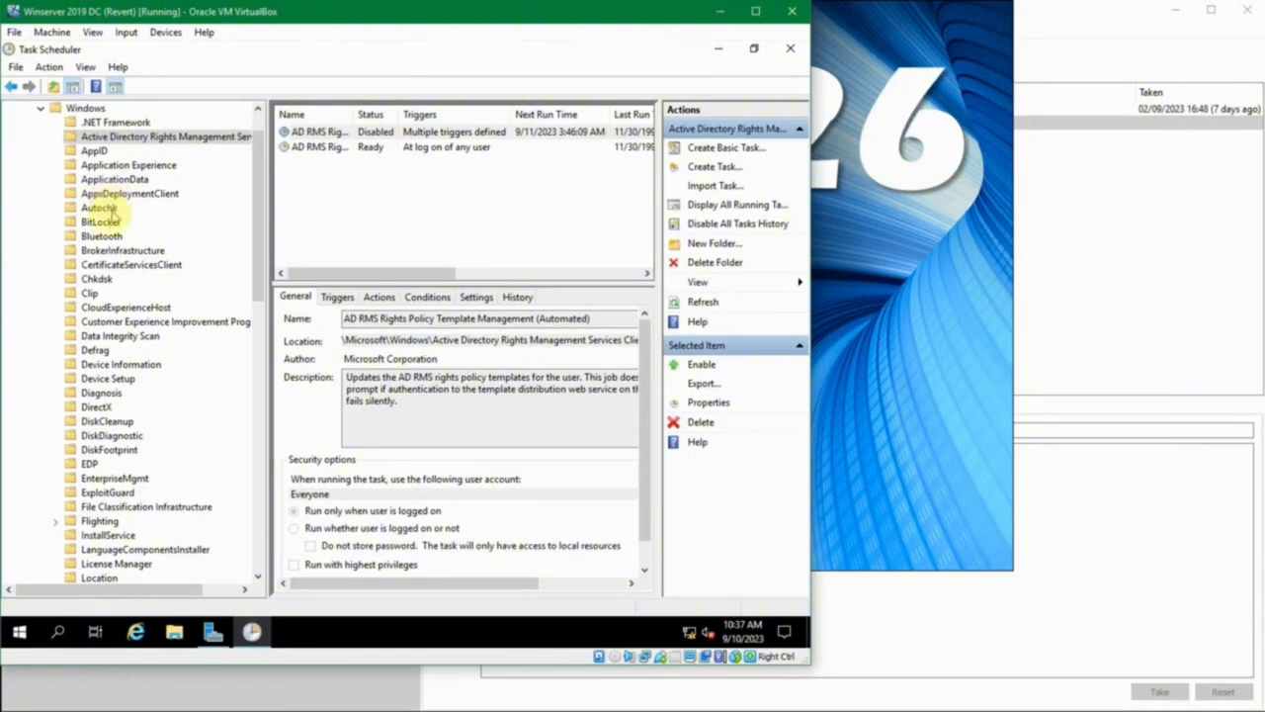
click(107, 122)
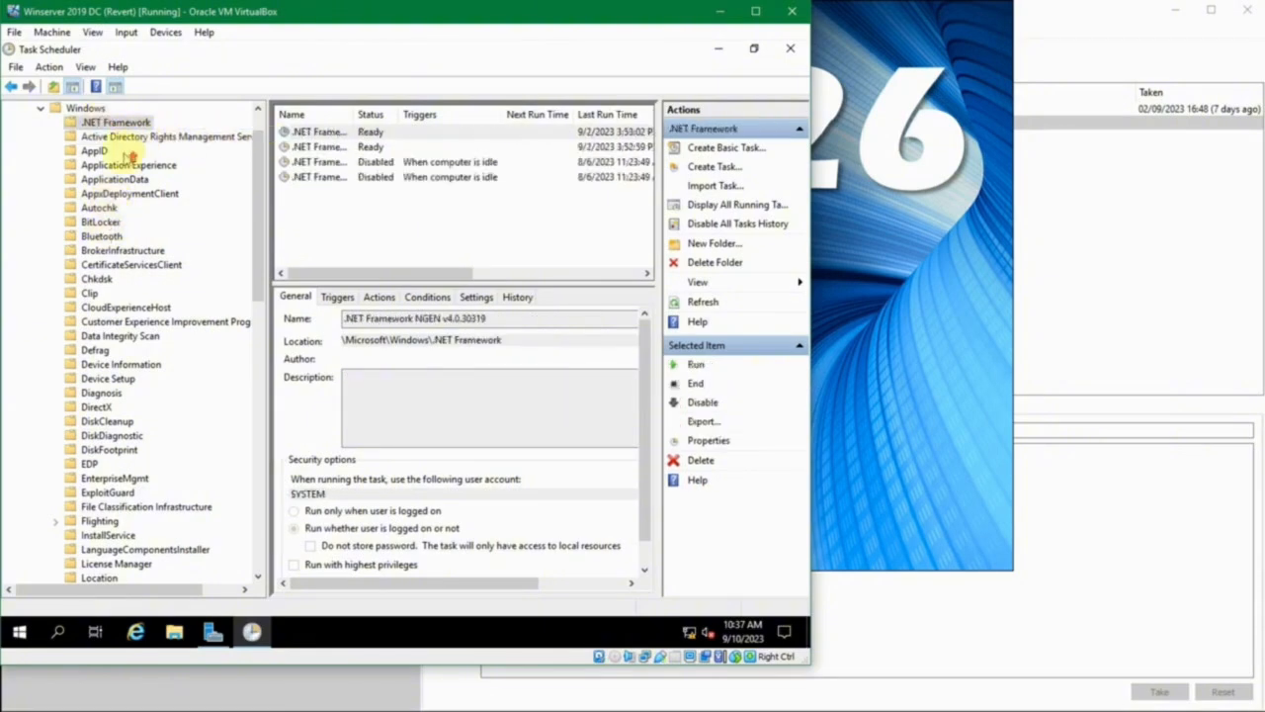
scroll(132, 158, up, 1)
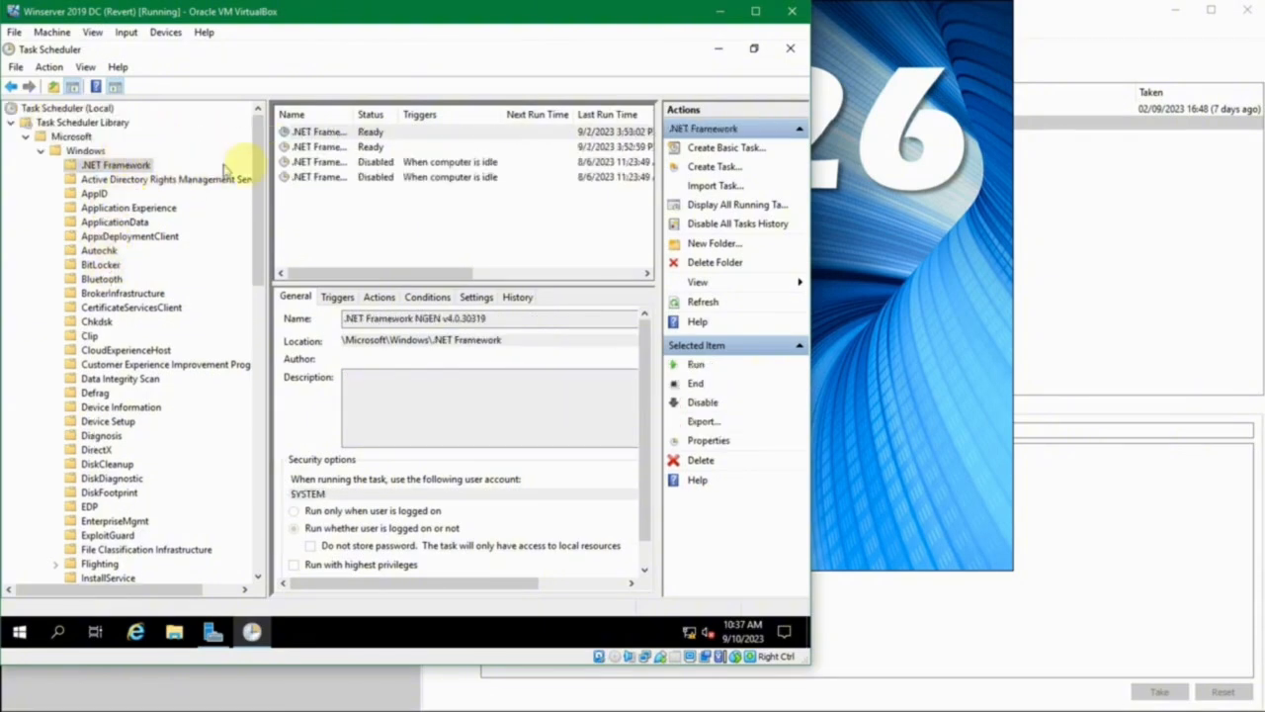
click(336, 133)
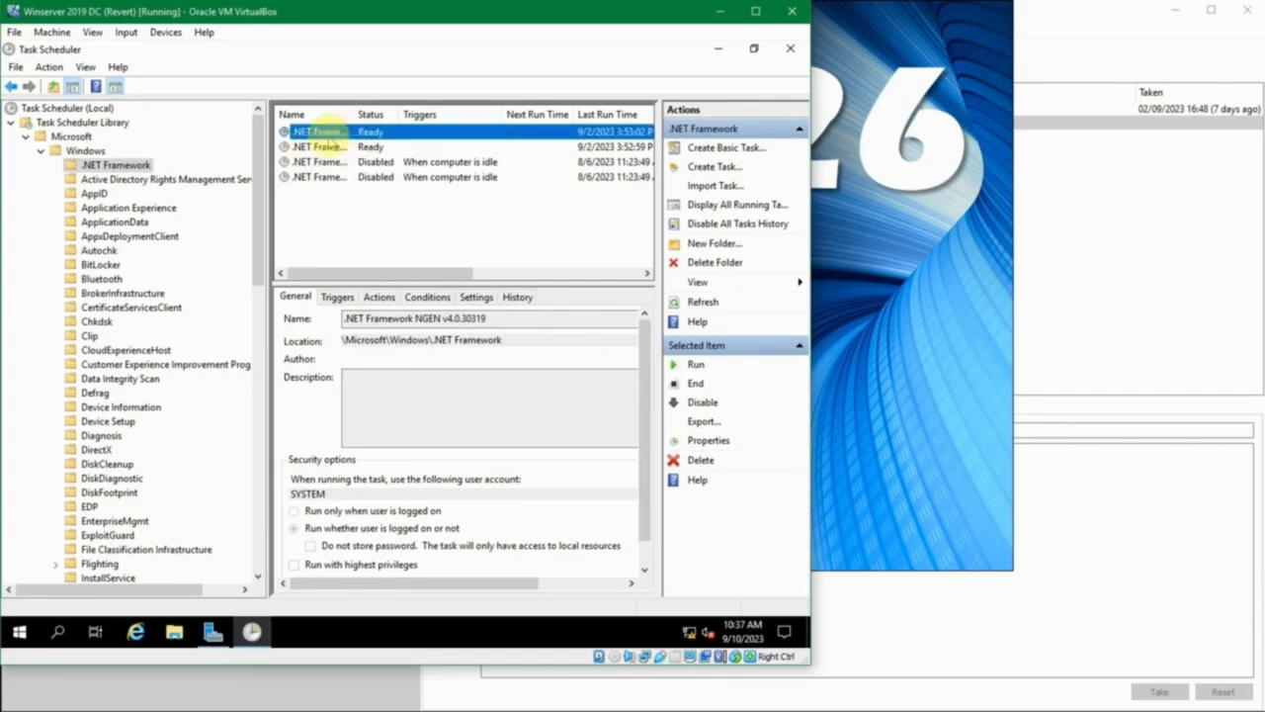
drag(353, 114, 441, 111)
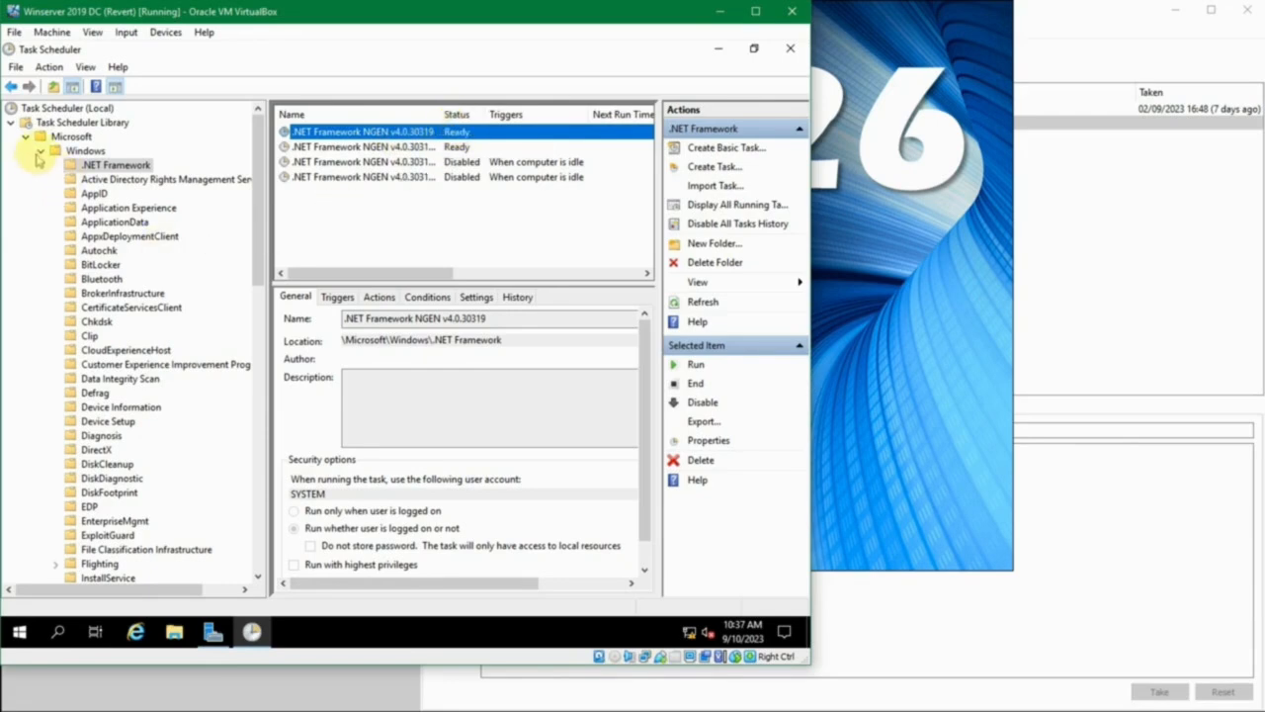
- Collapse the Windows folder and show the Mozilla tasks with a narrower folder tree and a wider Name column
click(39, 152)
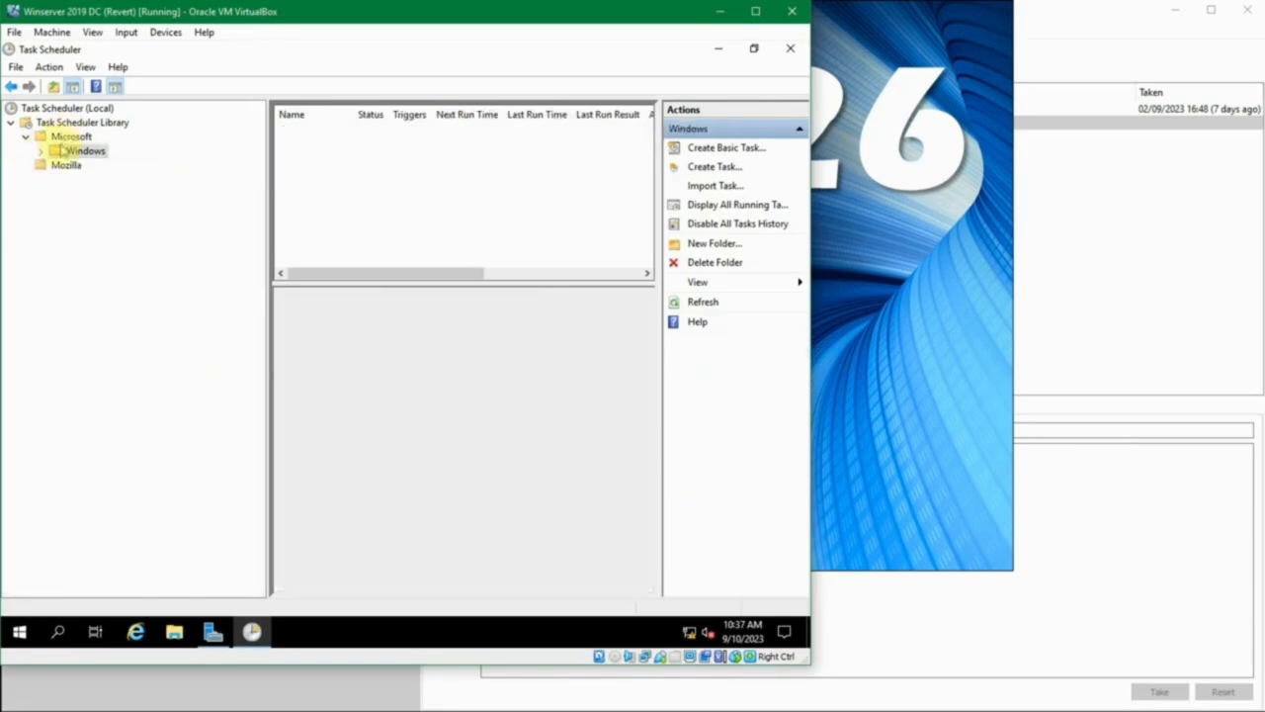
click(61, 168)
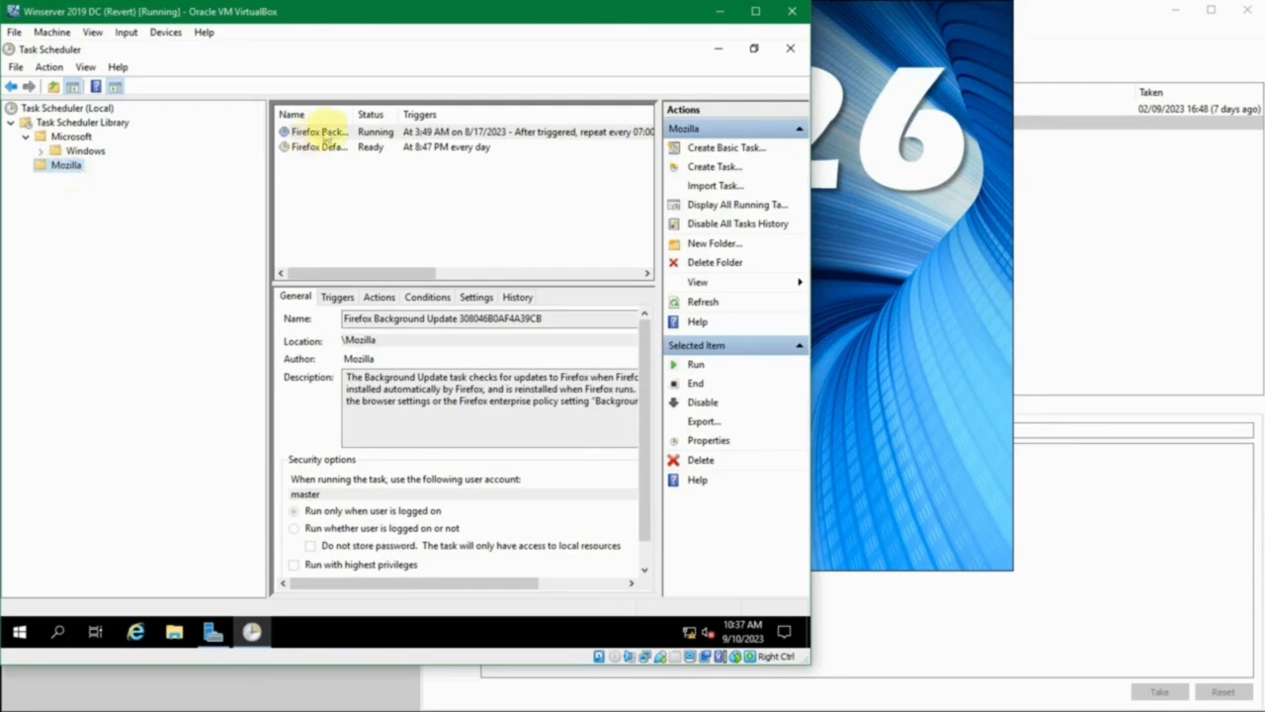
drag(399, 114, 406, 112)
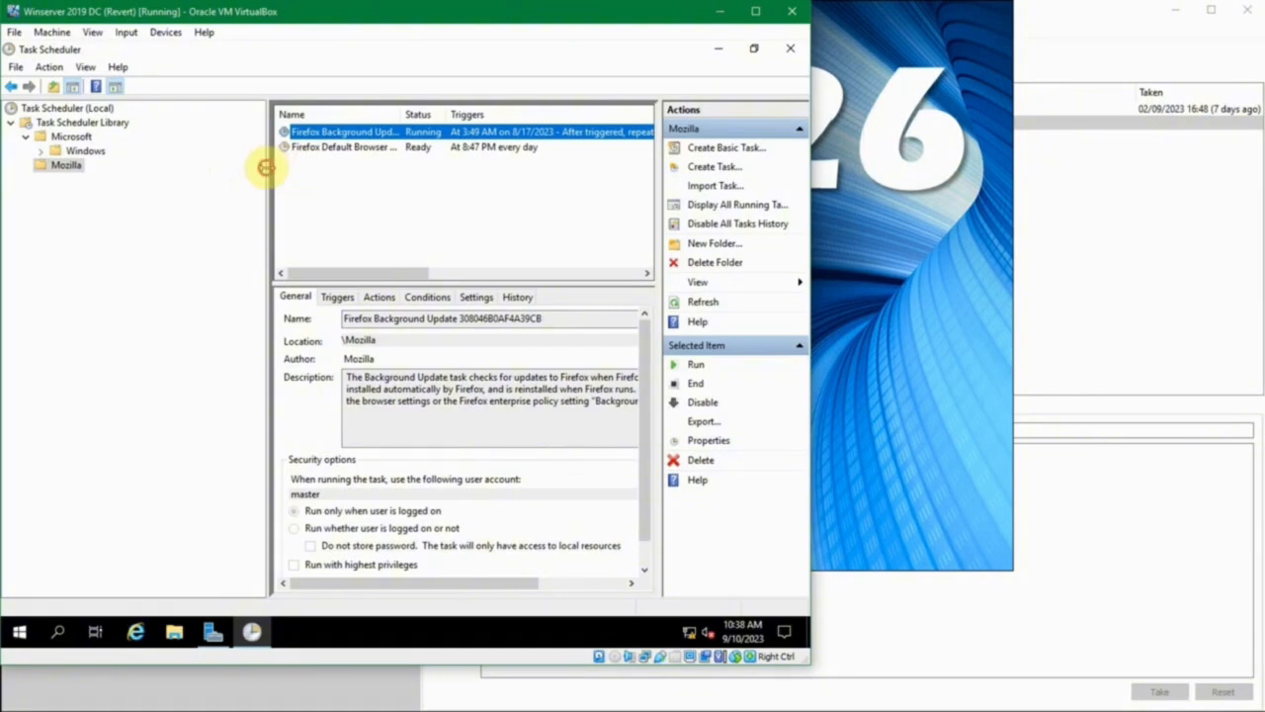
drag(263, 169, 161, 167)
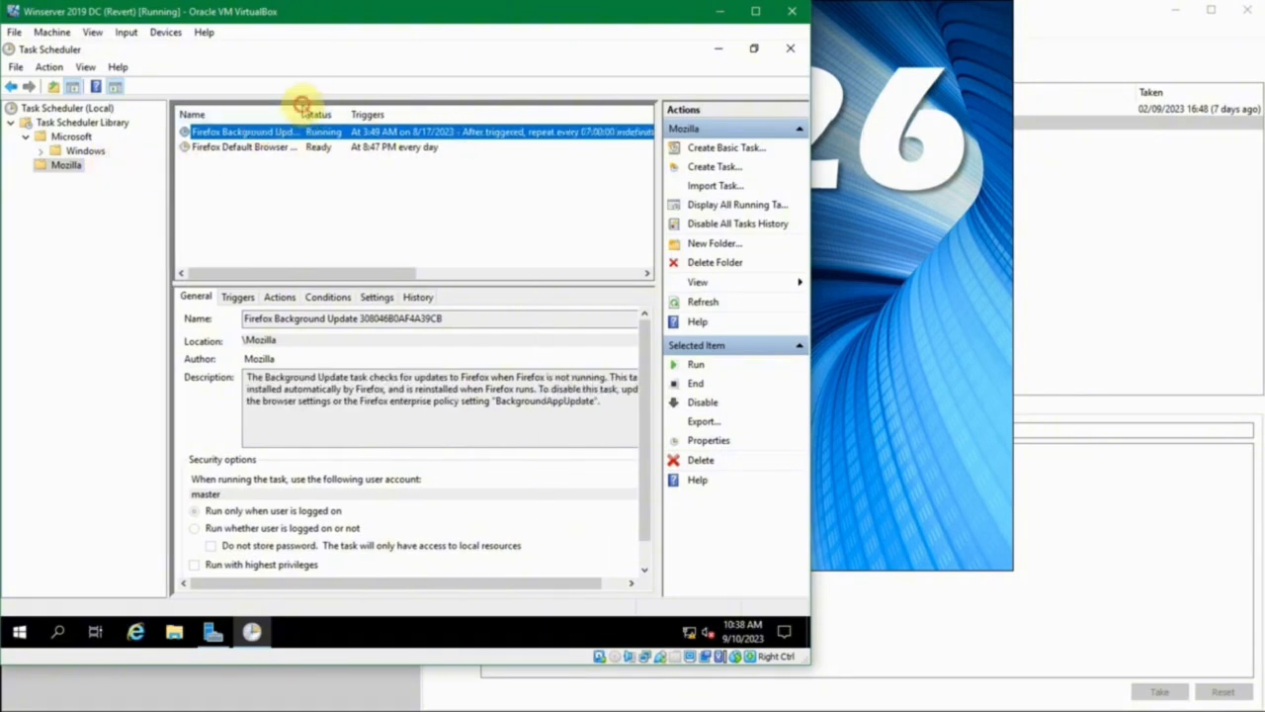
drag(301, 110, 322, 103)
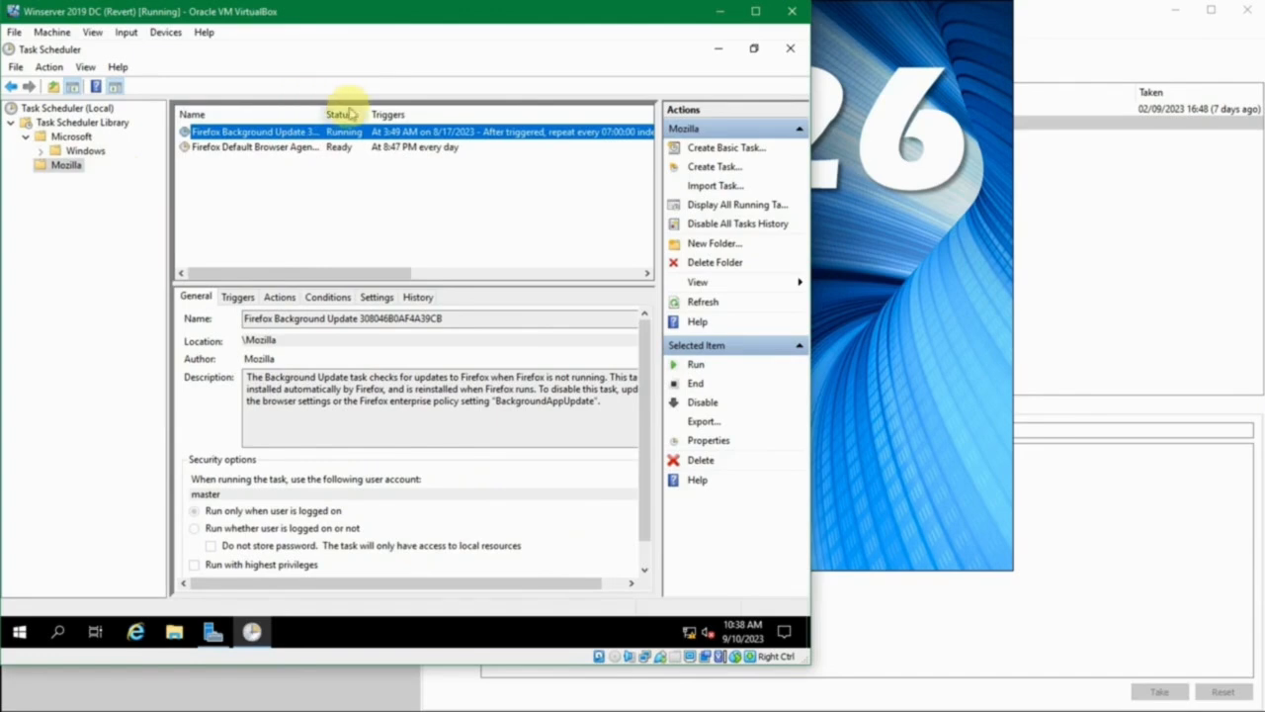
- Review the Mozilla tasks' run times, last run results, author and creation columns, then widen the Name column slightly
drag(387, 273, 537, 266)
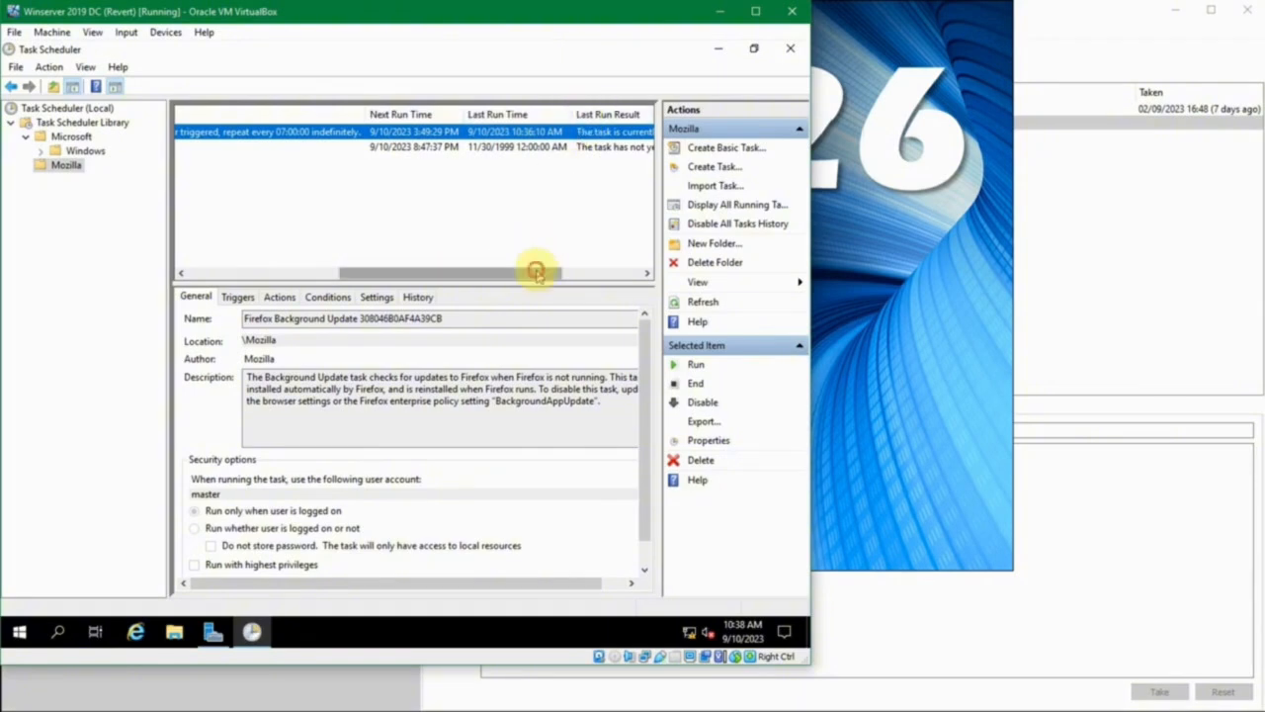
drag(537, 271, 636, 295)
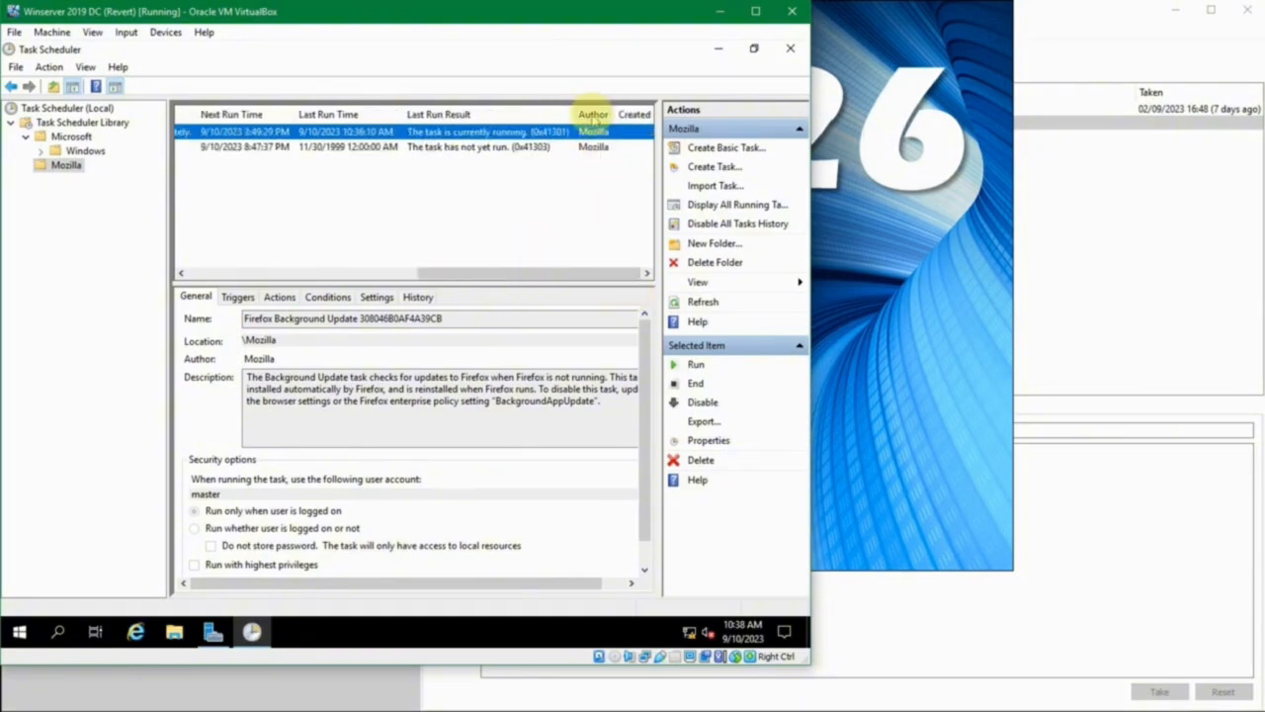
drag(573, 271, 234, 297)
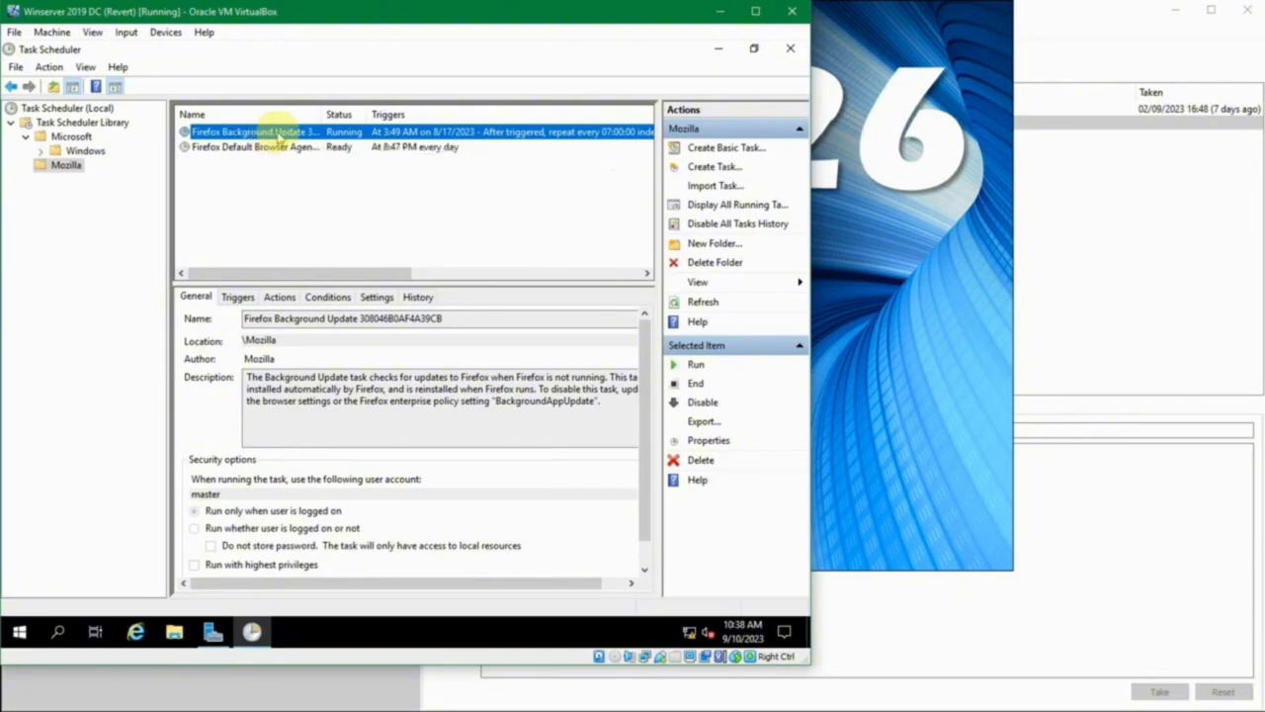
drag(318, 114, 334, 114)
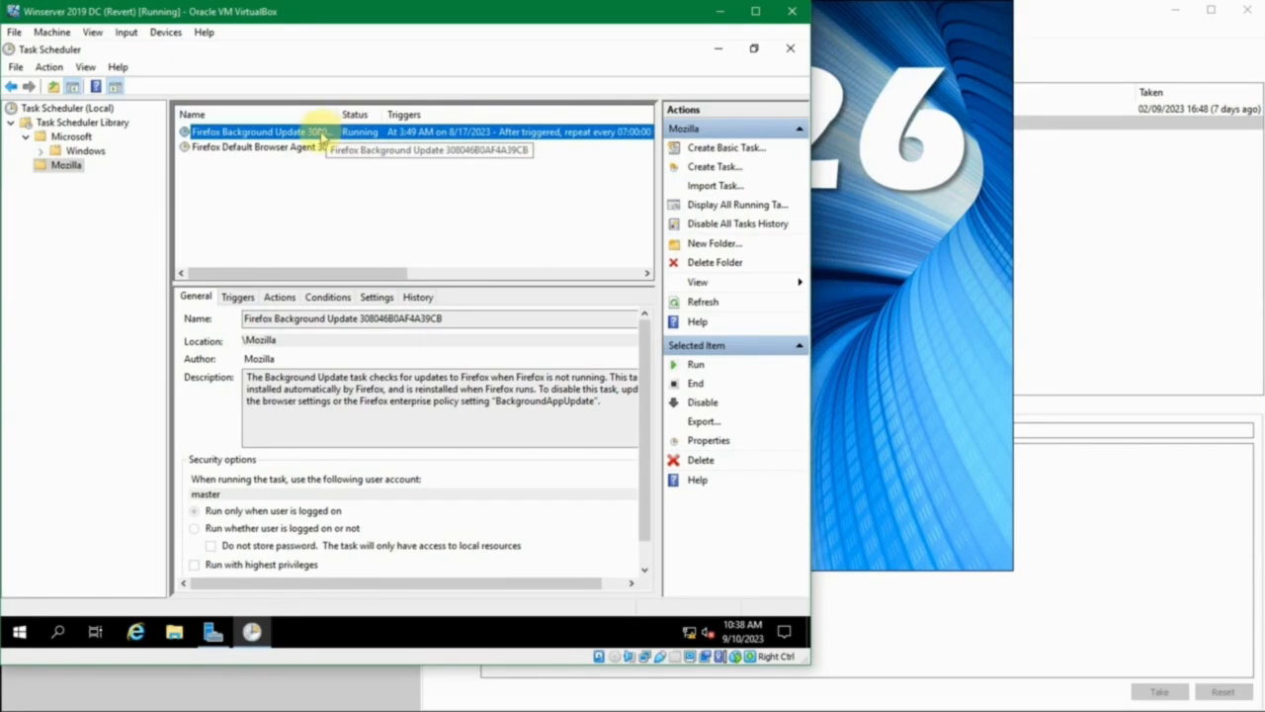
- Examine the Firefox Background Update task's full name in its general details and its trigger schedule in the task list
click(259, 318)
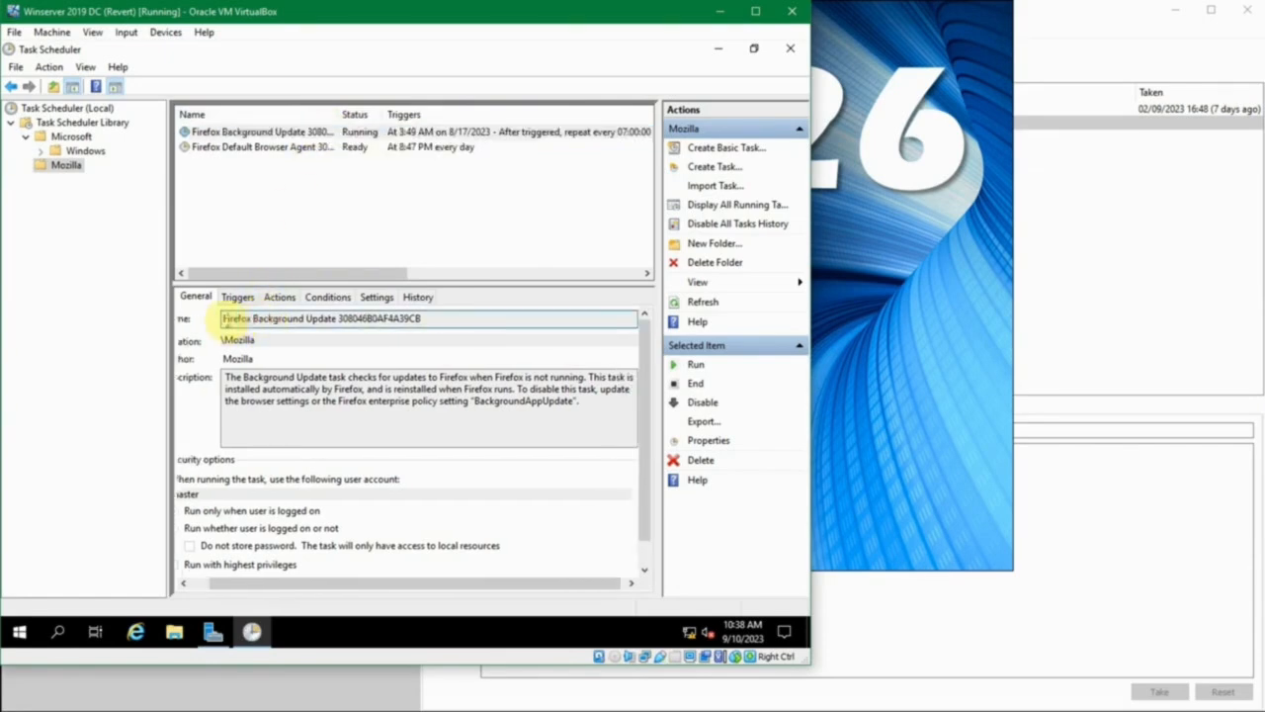
drag(225, 318, 337, 315)
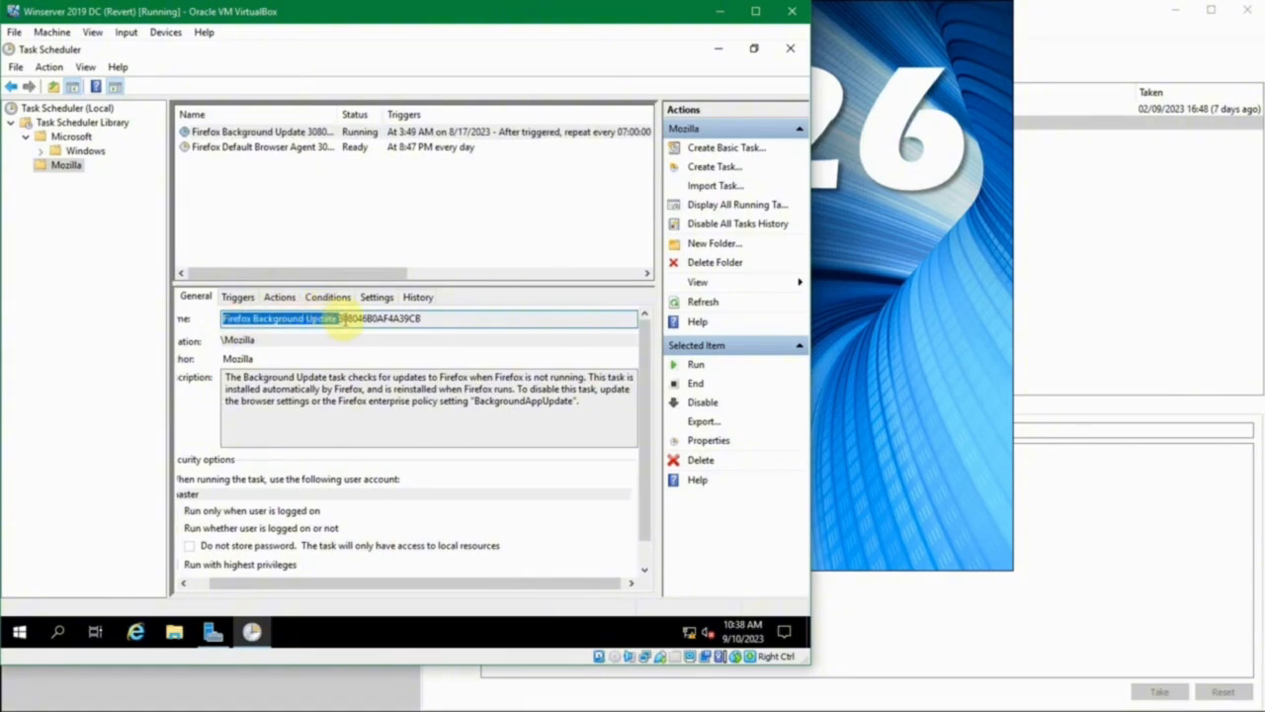
click(438, 314)
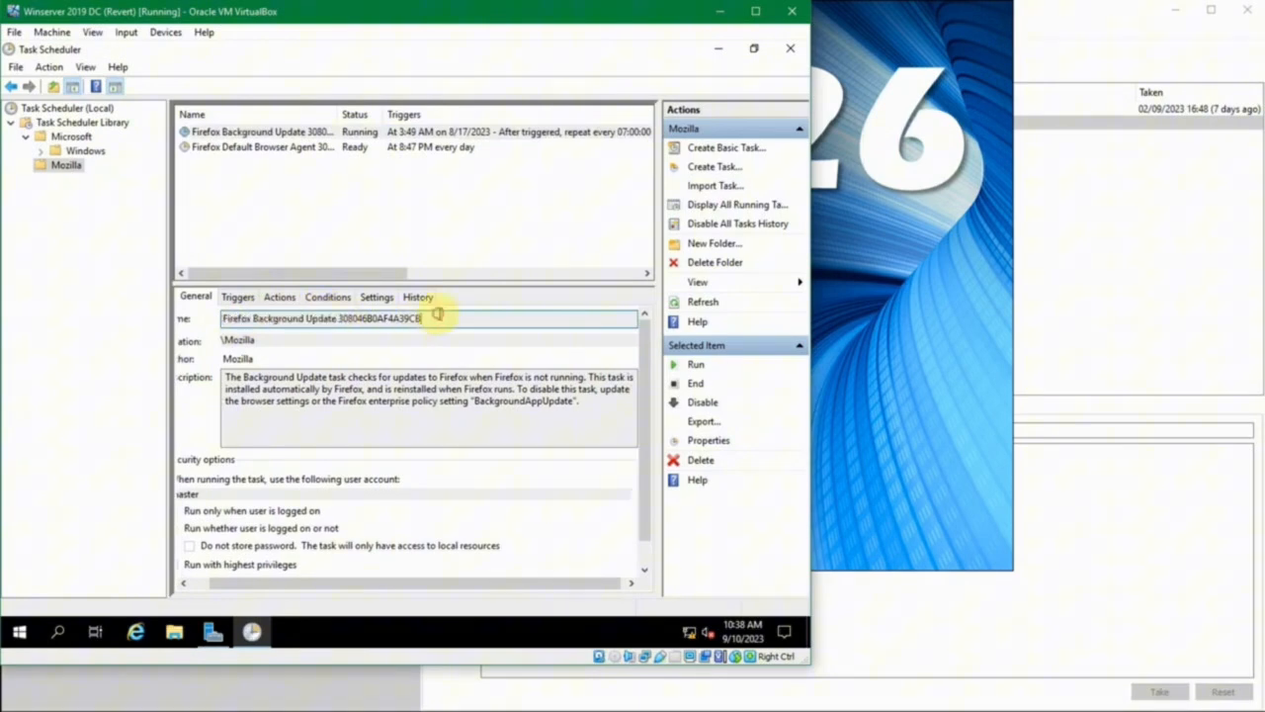
click(420, 136)
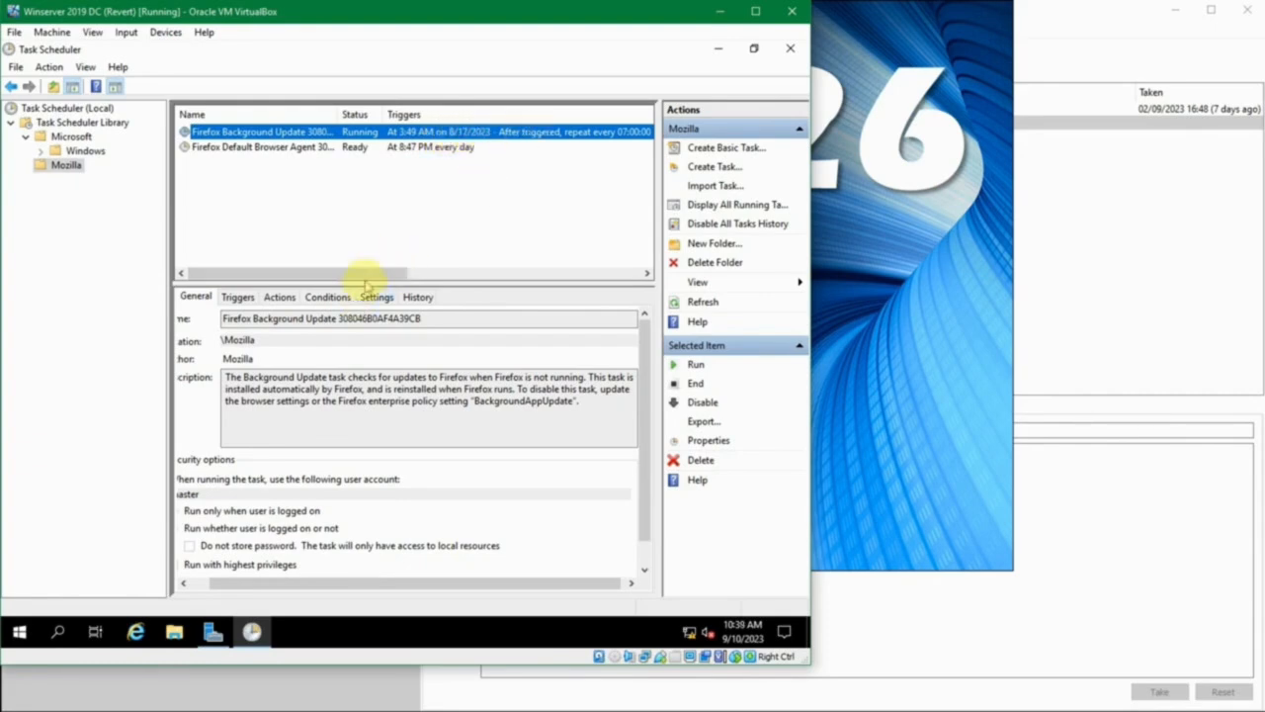
drag(367, 272, 464, 269)
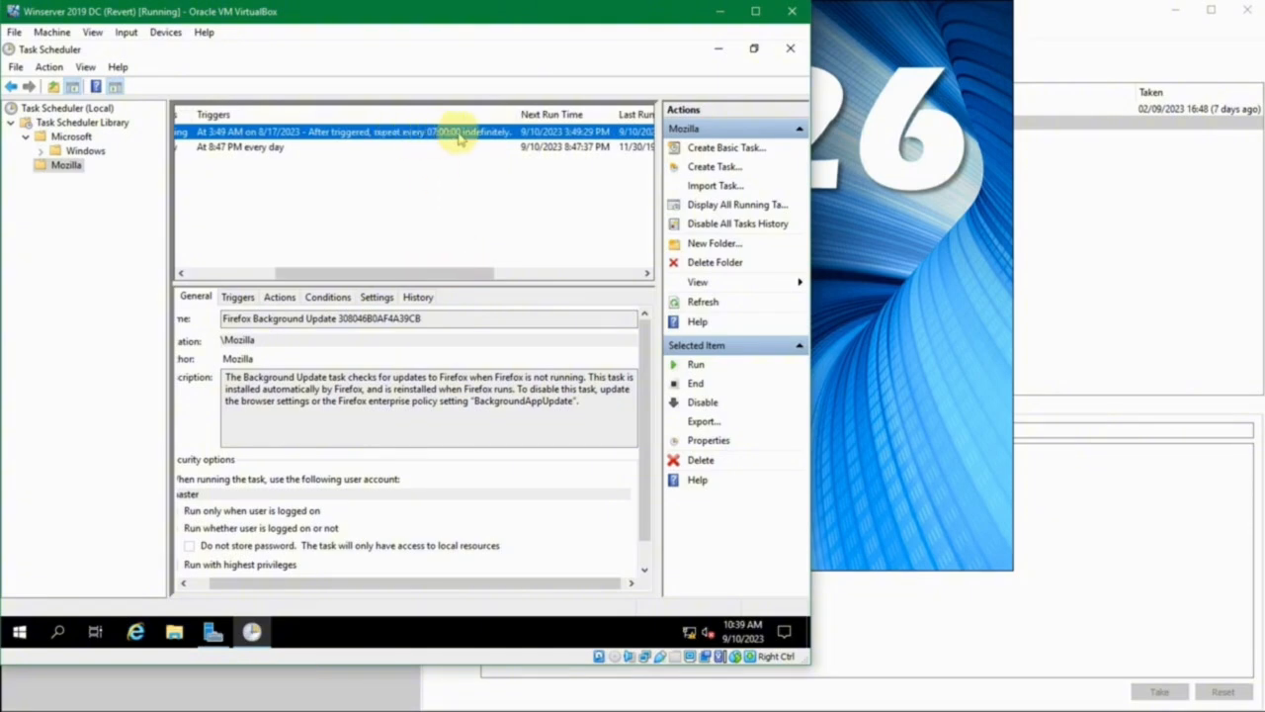
- Review the next run time, last run time, last run result and author columns for the Mozilla tasks
drag(452, 268, 516, 268)
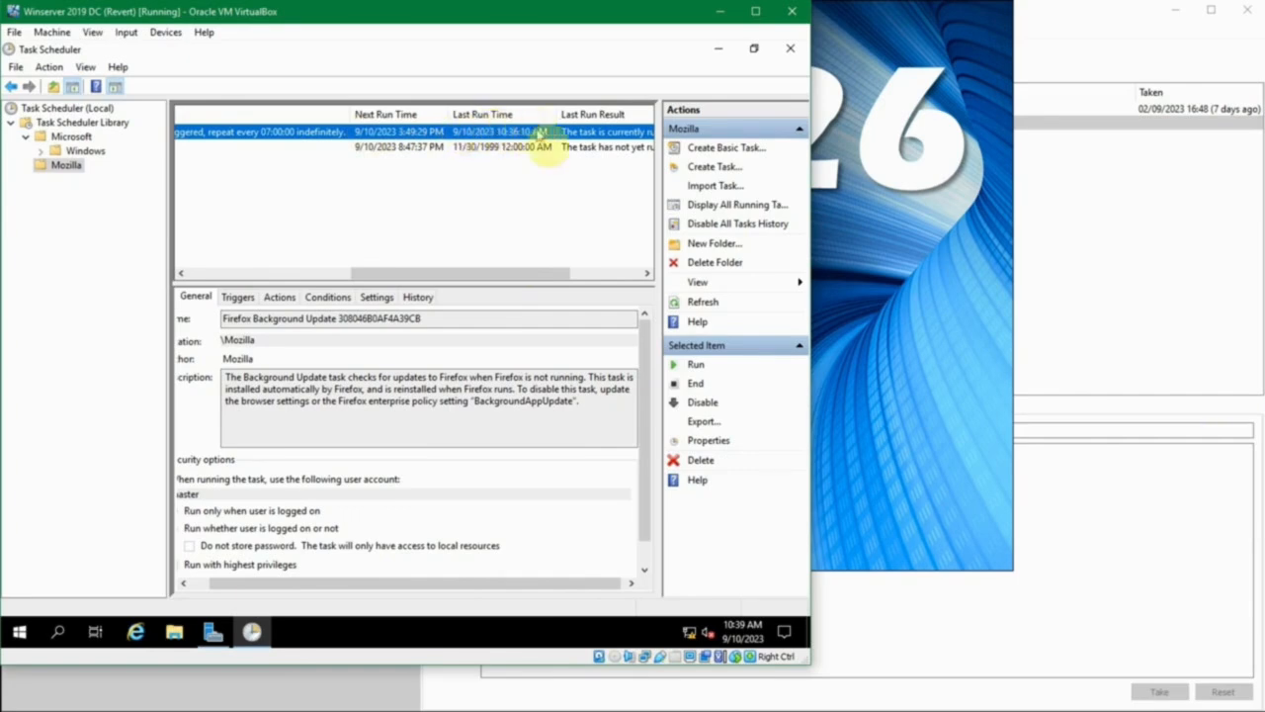
drag(539, 272, 611, 273)
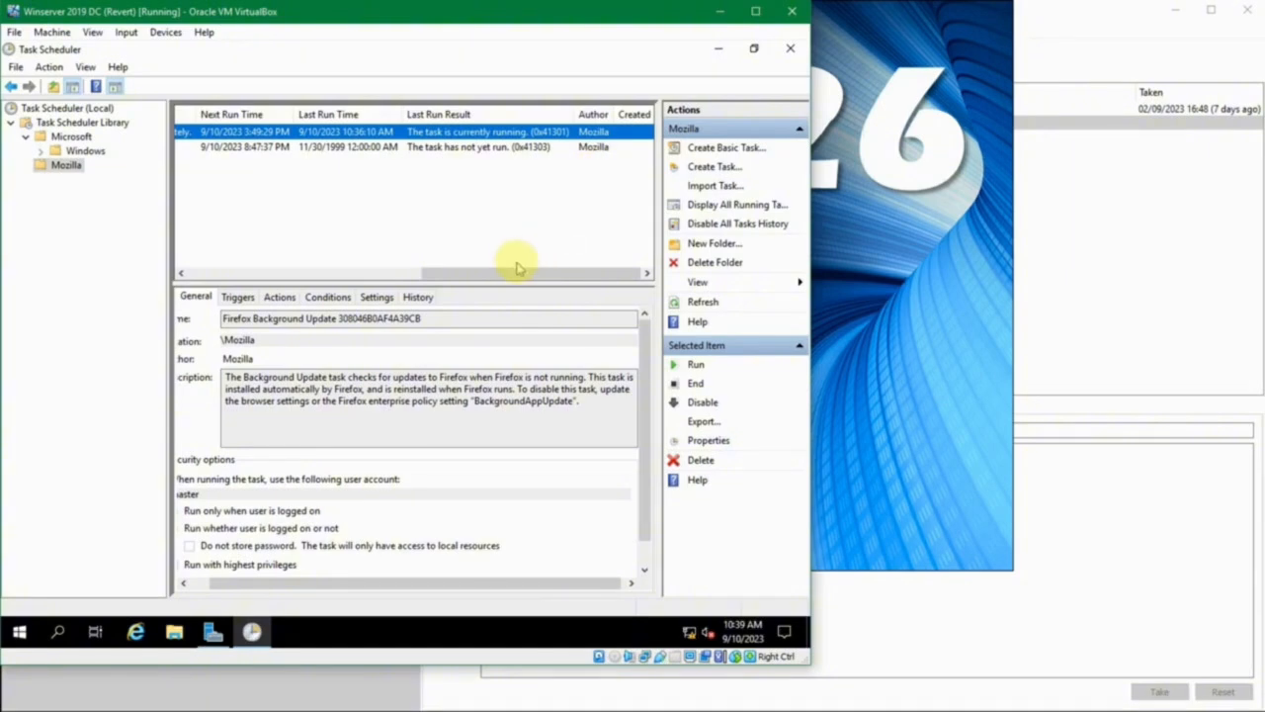
drag(518, 267, 238, 286)
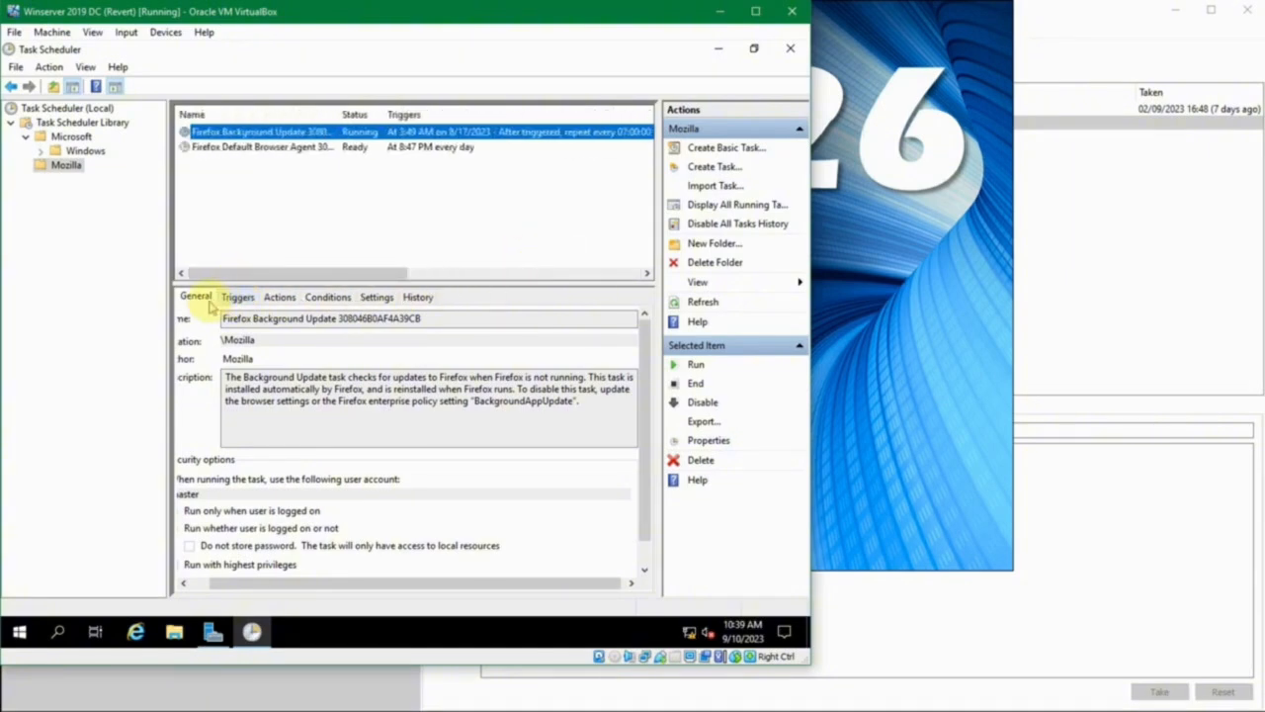
- Read the Firefox Background Update task's name, location, author and description in its general details
click(203, 297)
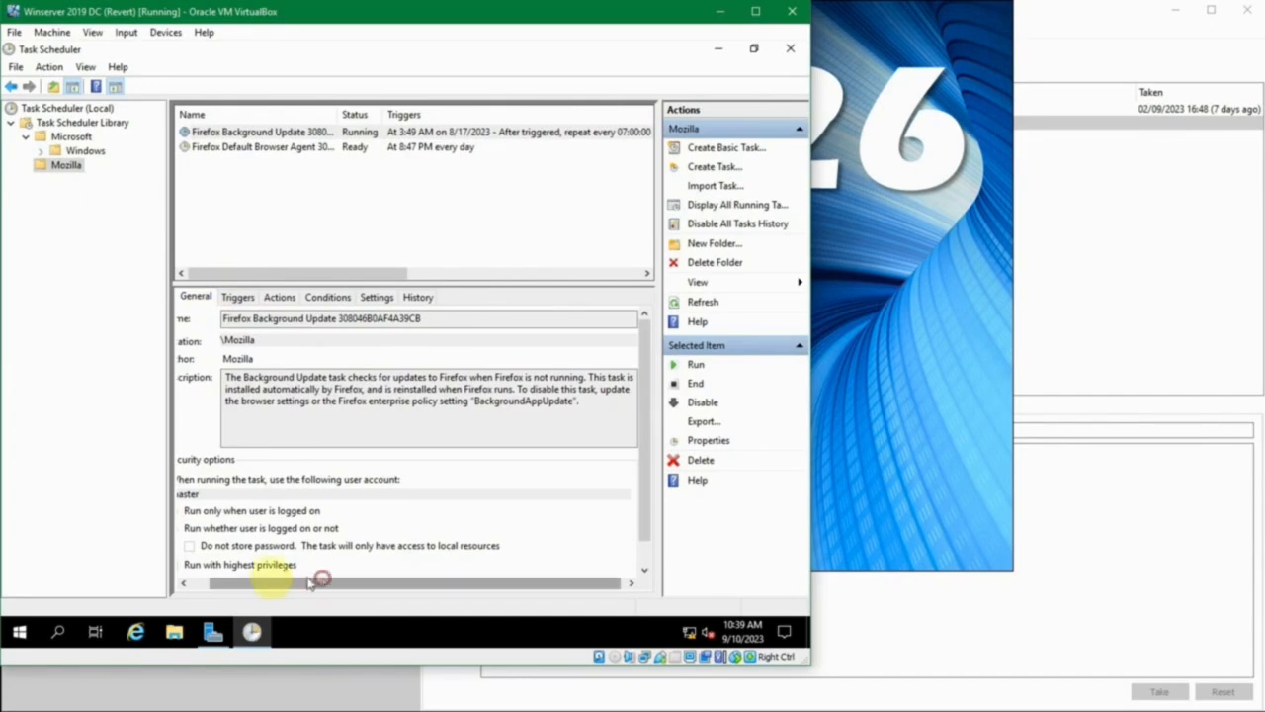
drag(319, 582, 298, 581)
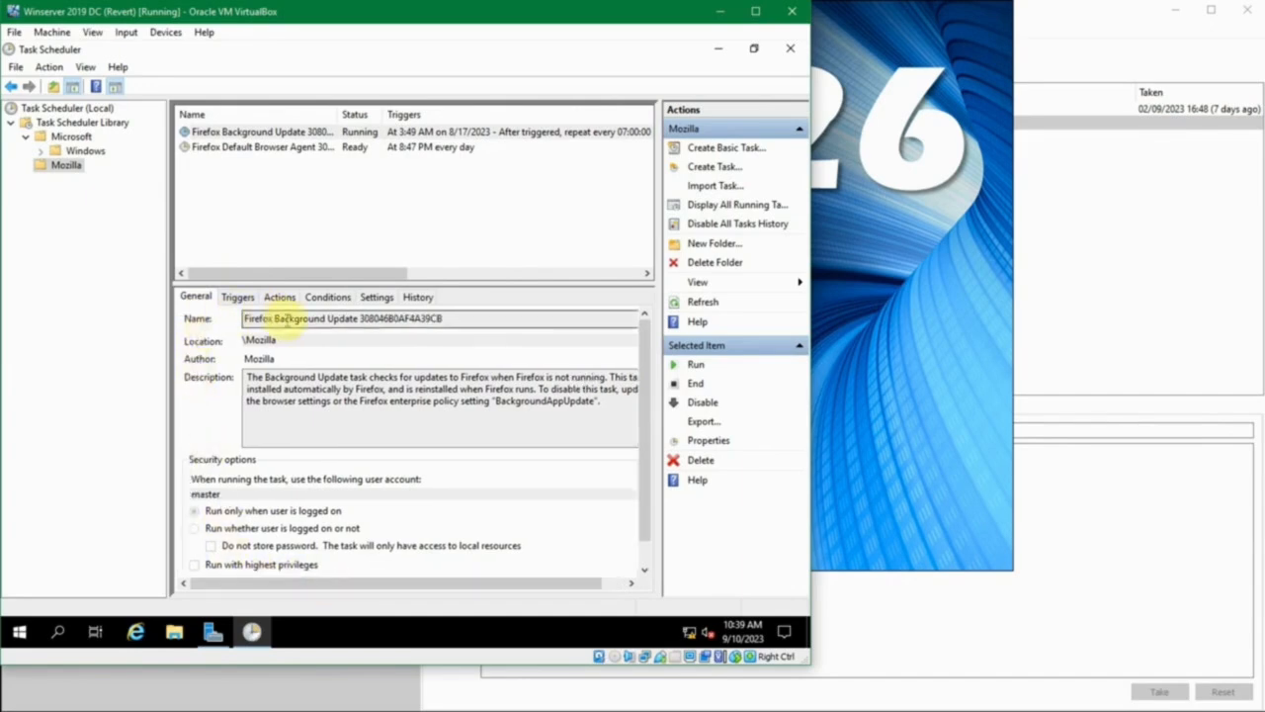
drag(255, 340, 331, 346)
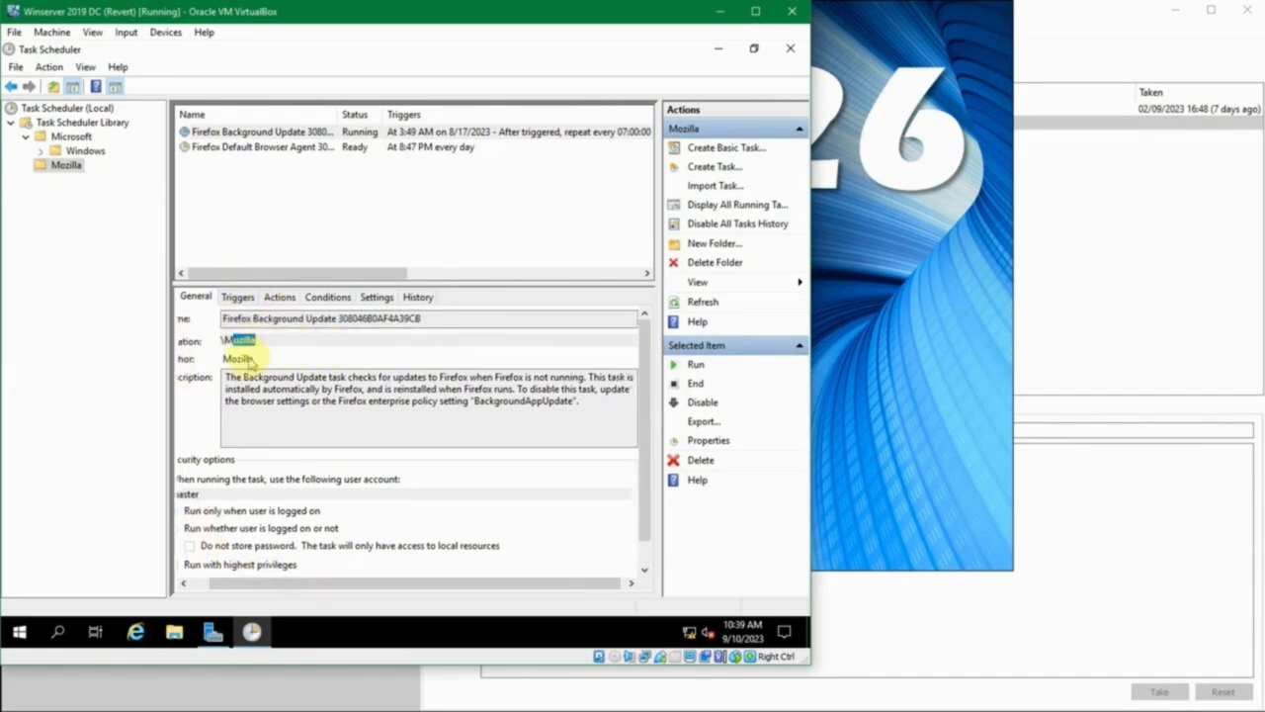
click(192, 584)
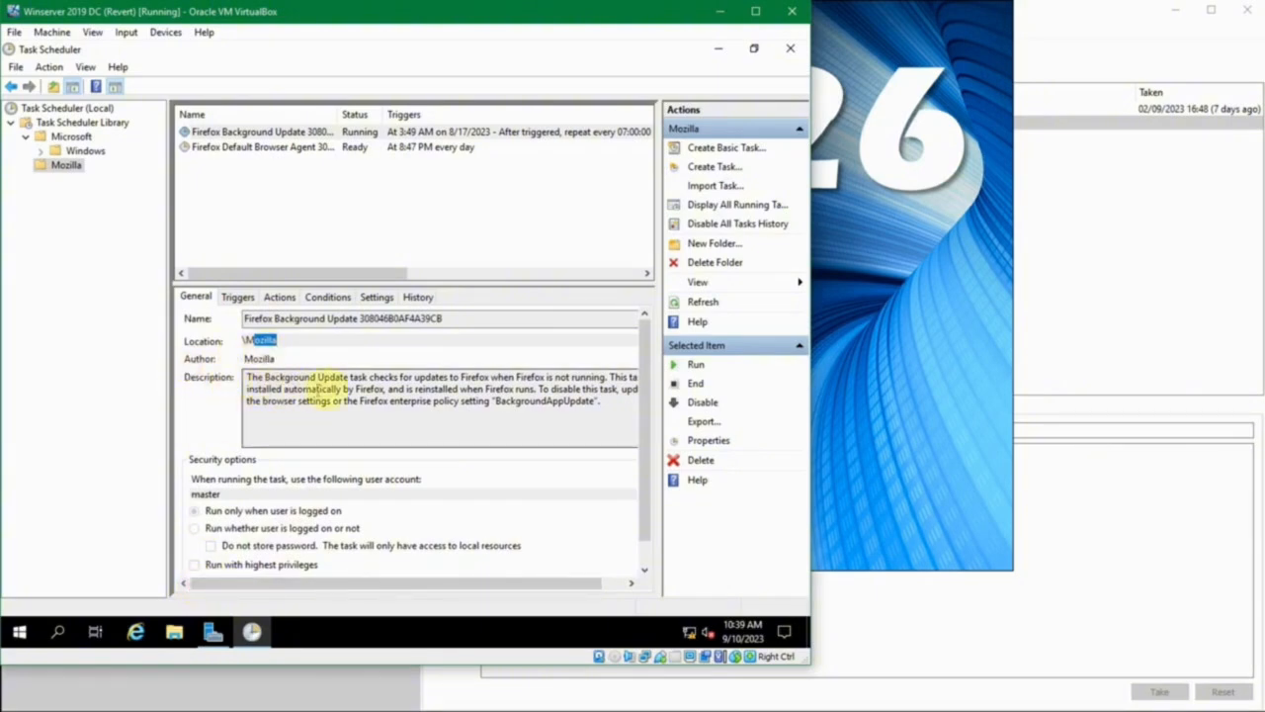
drag(267, 390, 438, 418)
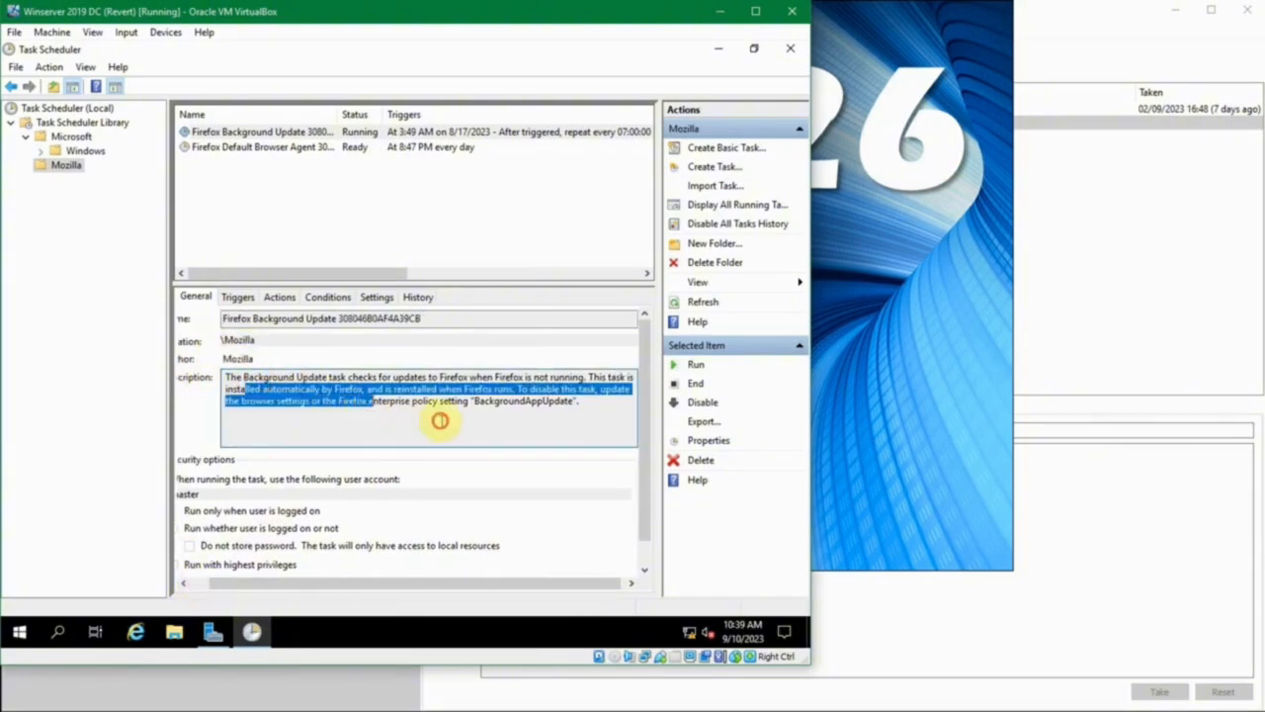
click(580, 401)
mouse_move(580, 401)
mouse_down()
mouse_move(213, 370)
mouse_move(237, 368)
mouse_move(220, 381)
mouse_move(591, 410)
mouse_up()
click(591, 410)
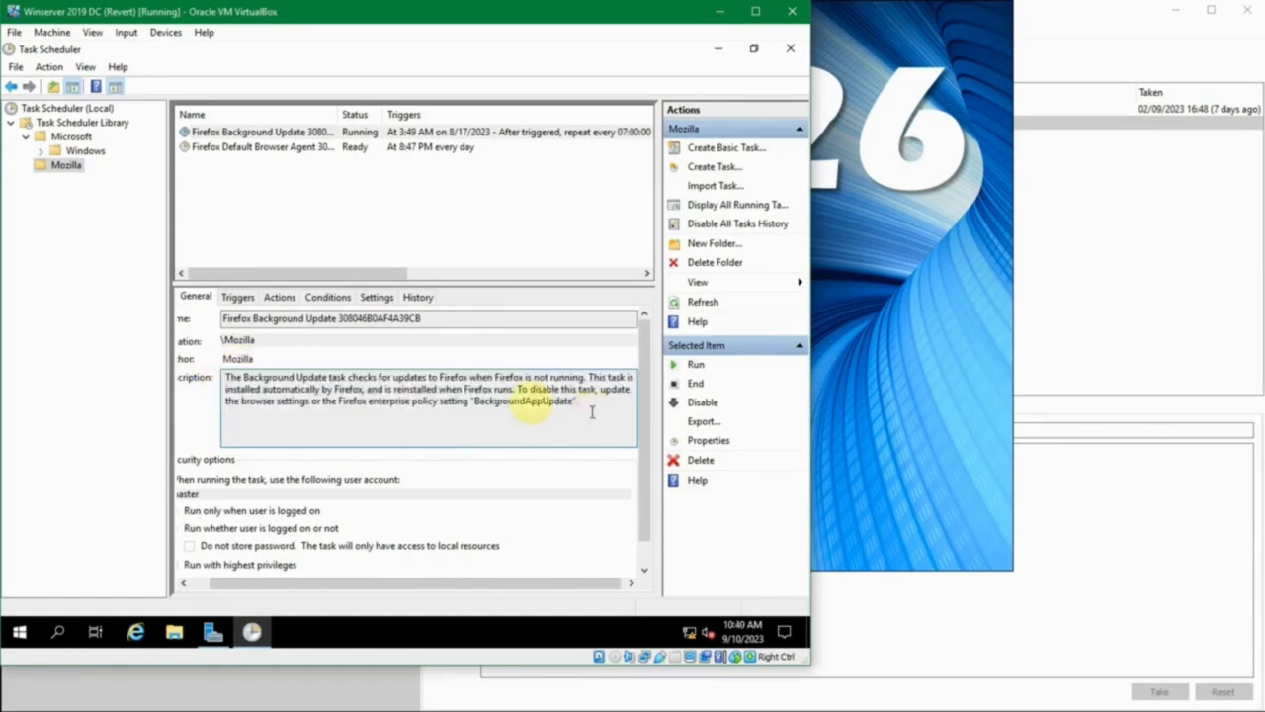
- Examine the Firefox Background Update task's trigger and its program action, widening the action's Details column
click(237, 297)
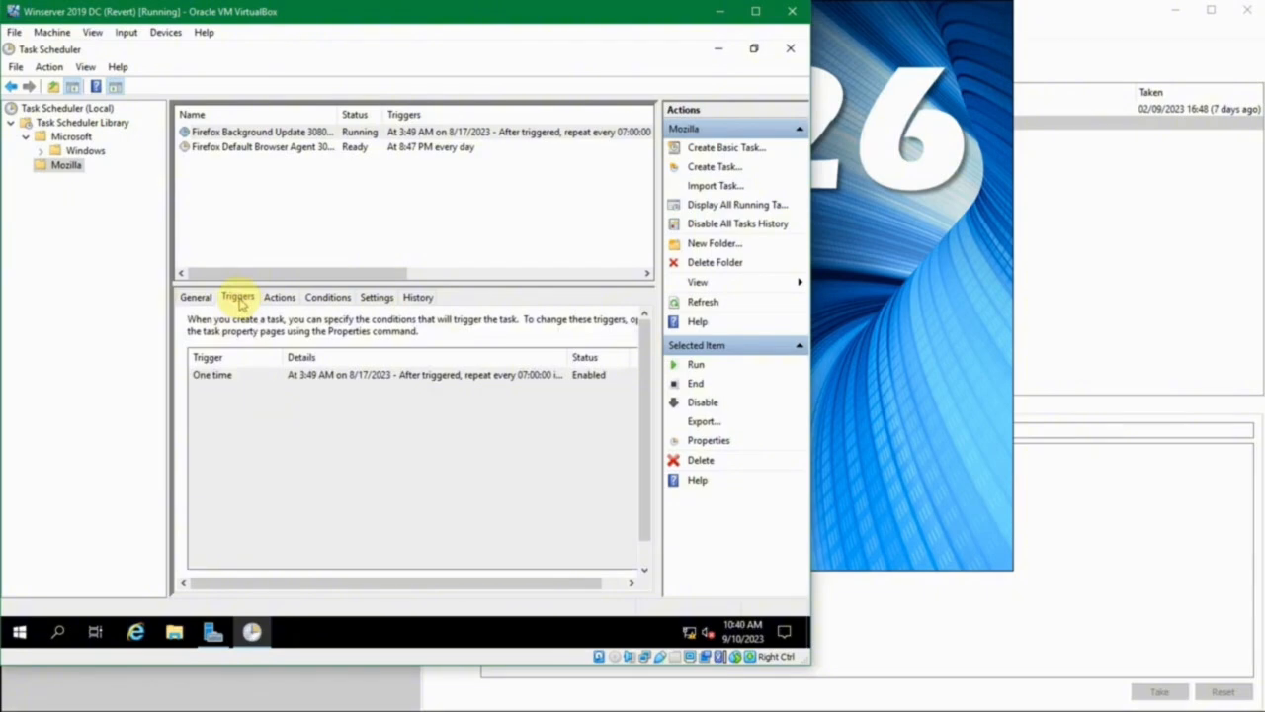
click(247, 383)
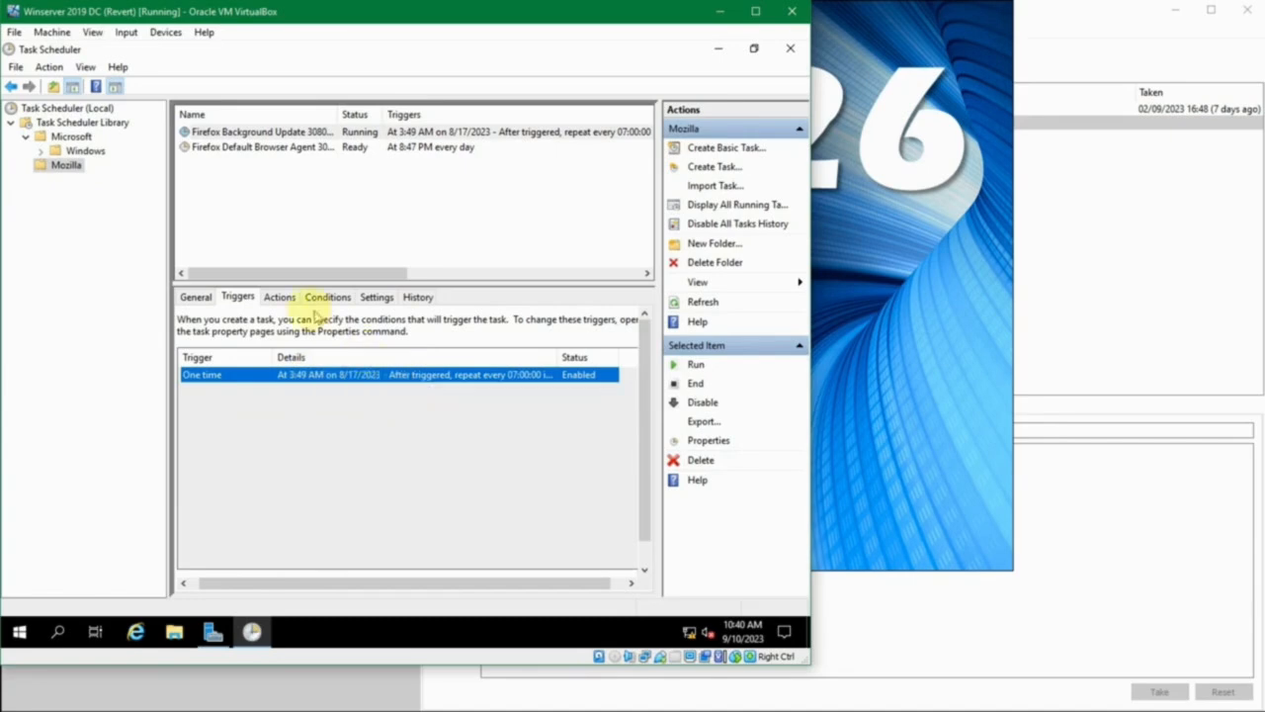
click(282, 299)
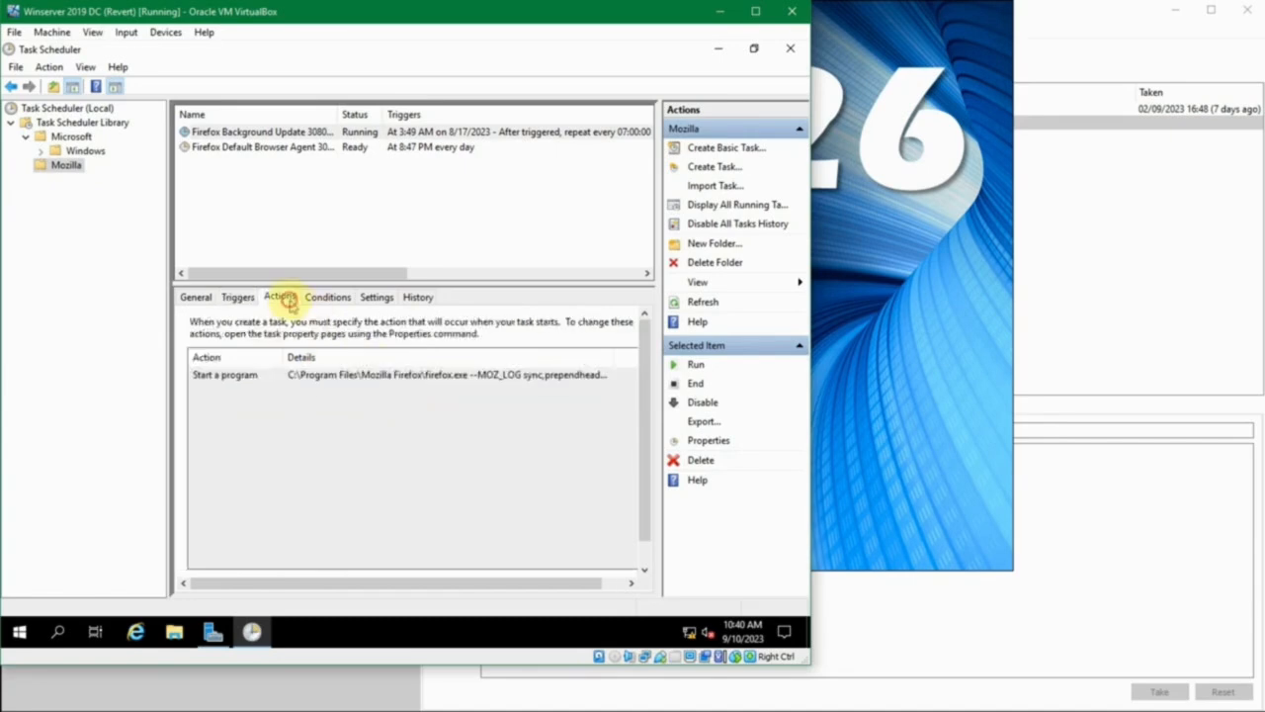
click(284, 377)
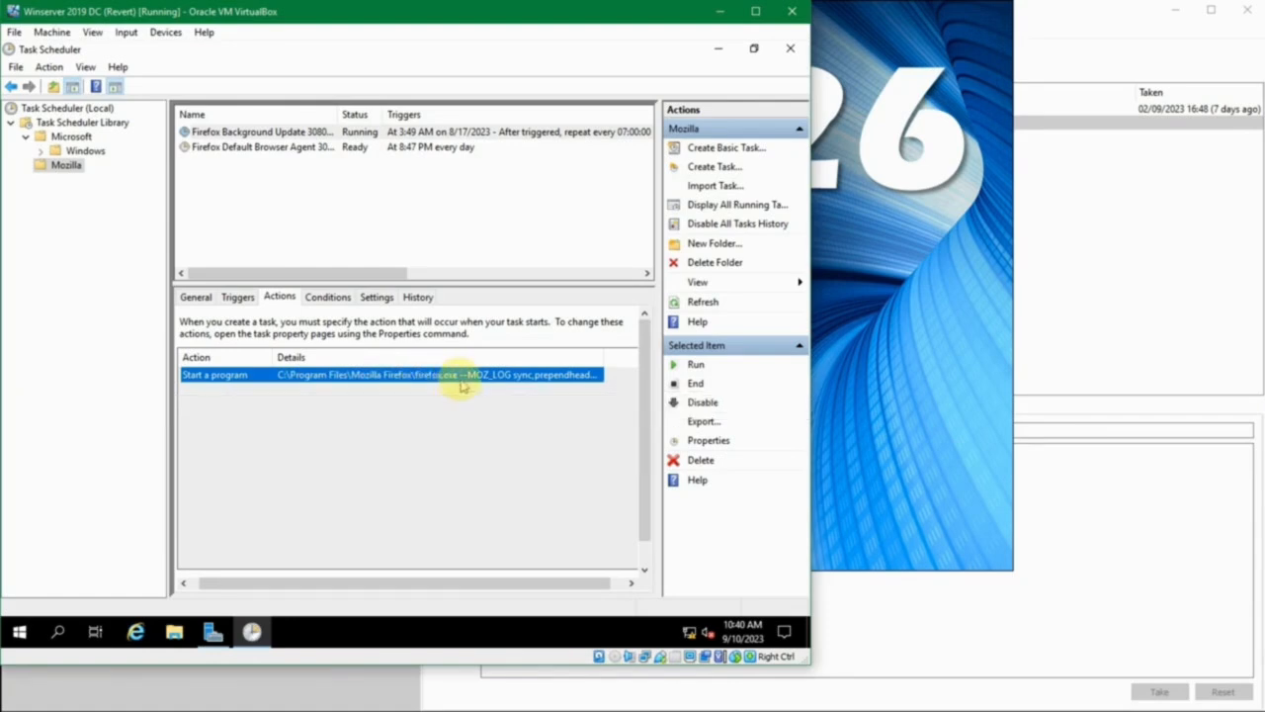
drag(602, 354, 629, 353)
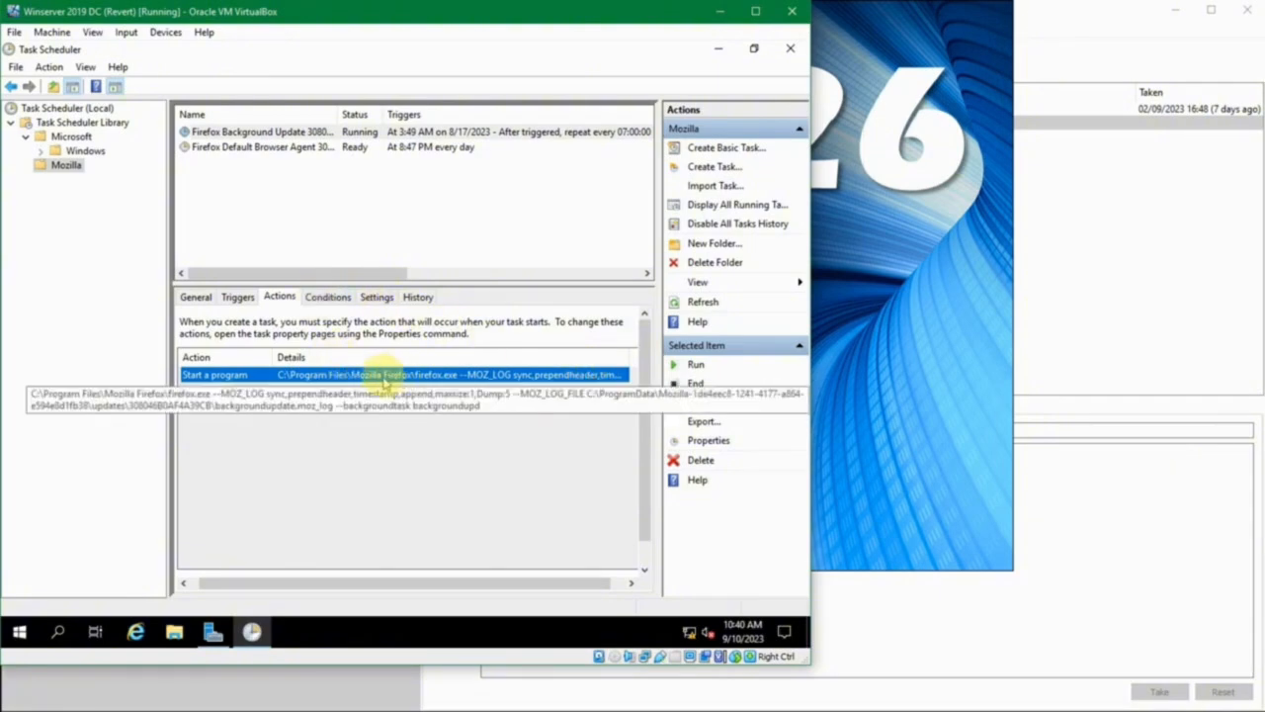
- Check the Firefox Background Update task's conditions and additional settings
click(326, 298)
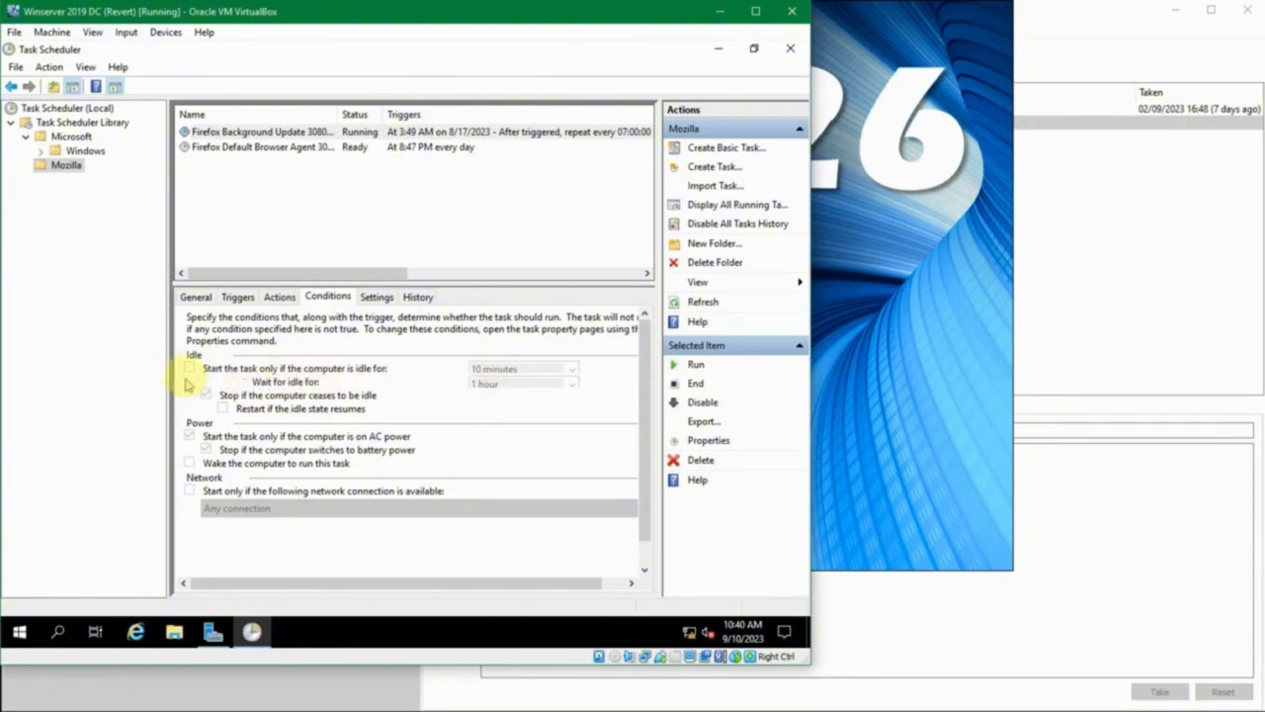
click(376, 297)
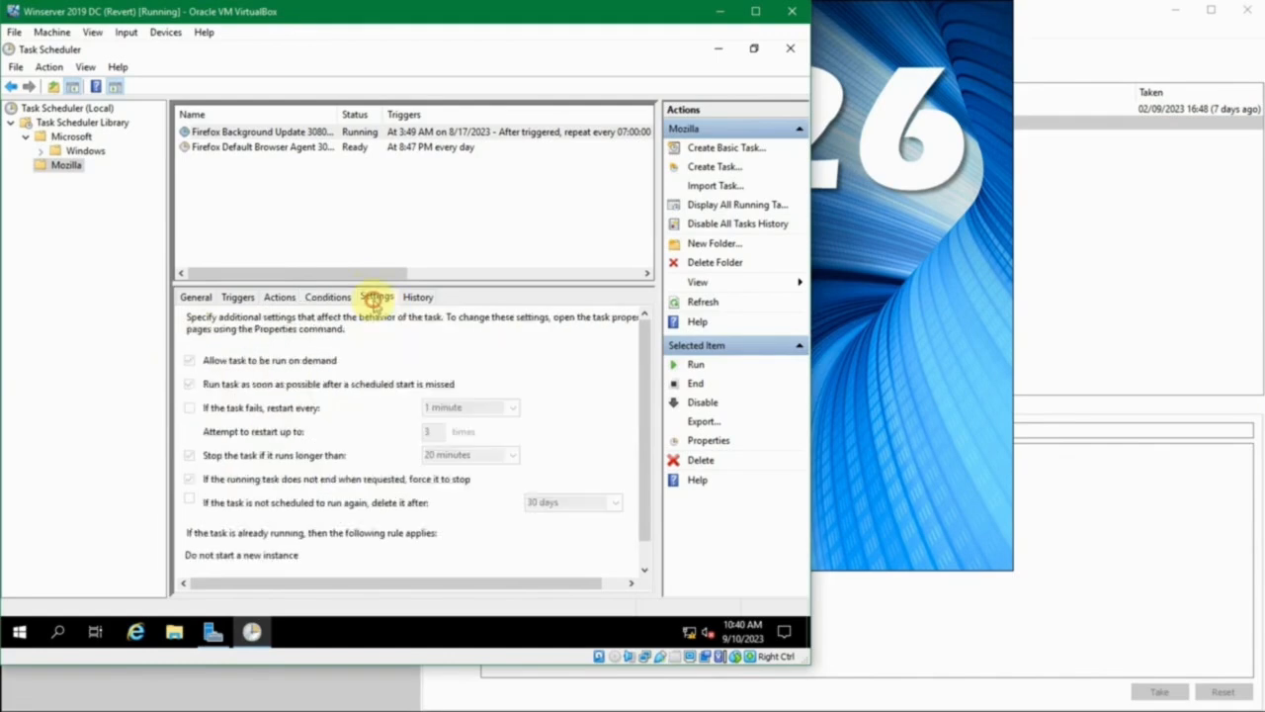
- Look through the Firefox Background Update task's history and inspect its task completed and action completed events
click(418, 298)
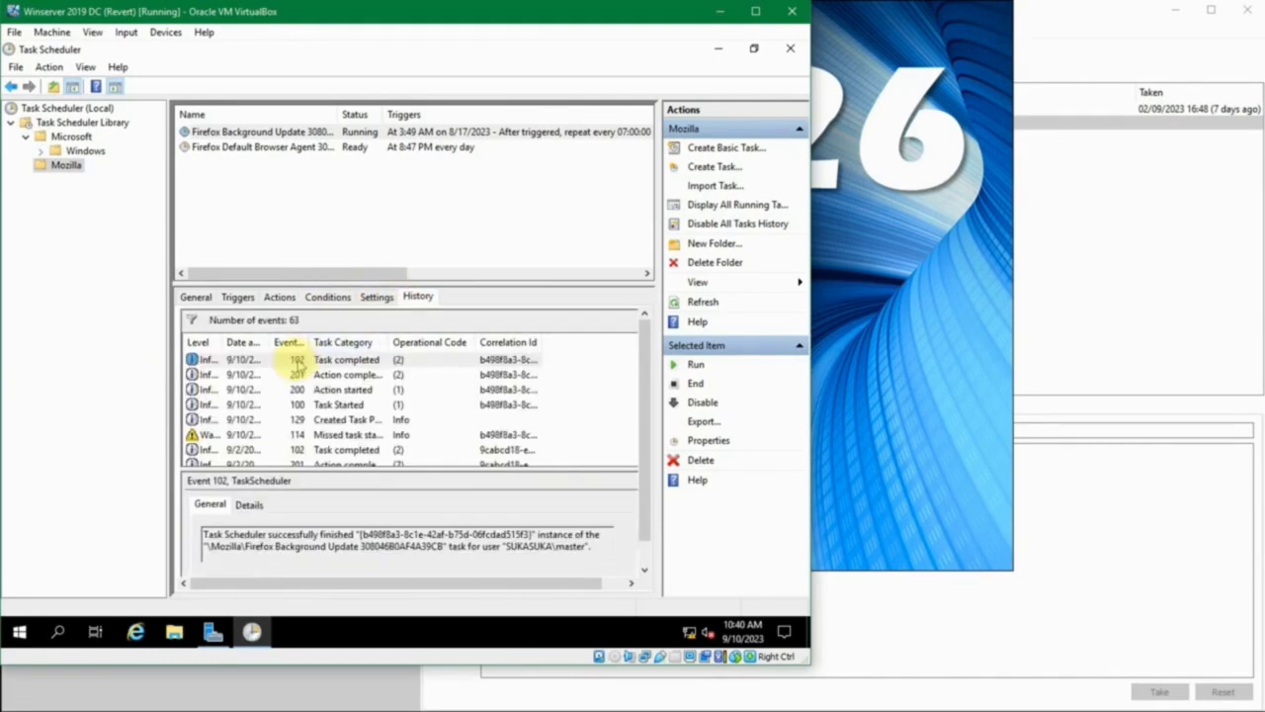
scroll(291, 371, down, 5)
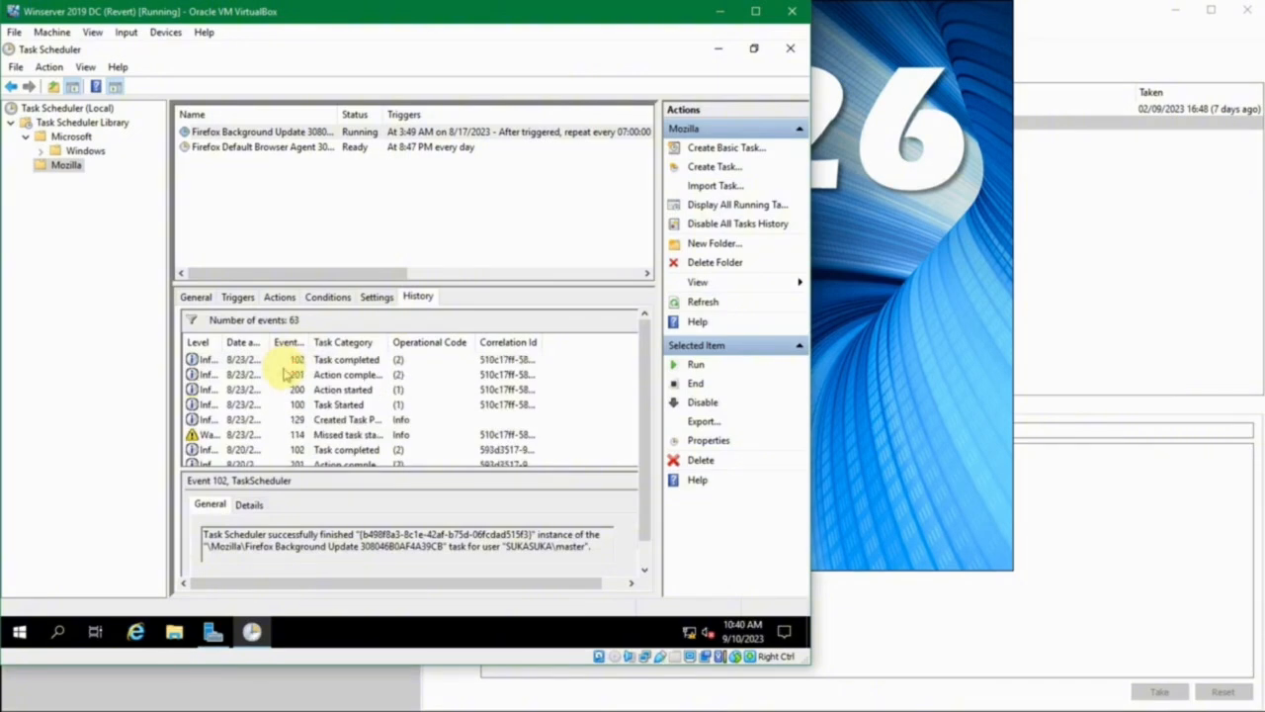
scroll(284, 374, down, 6)
scroll(283, 374, up, 6)
scroll(287, 374, up, 4)
click(290, 361)
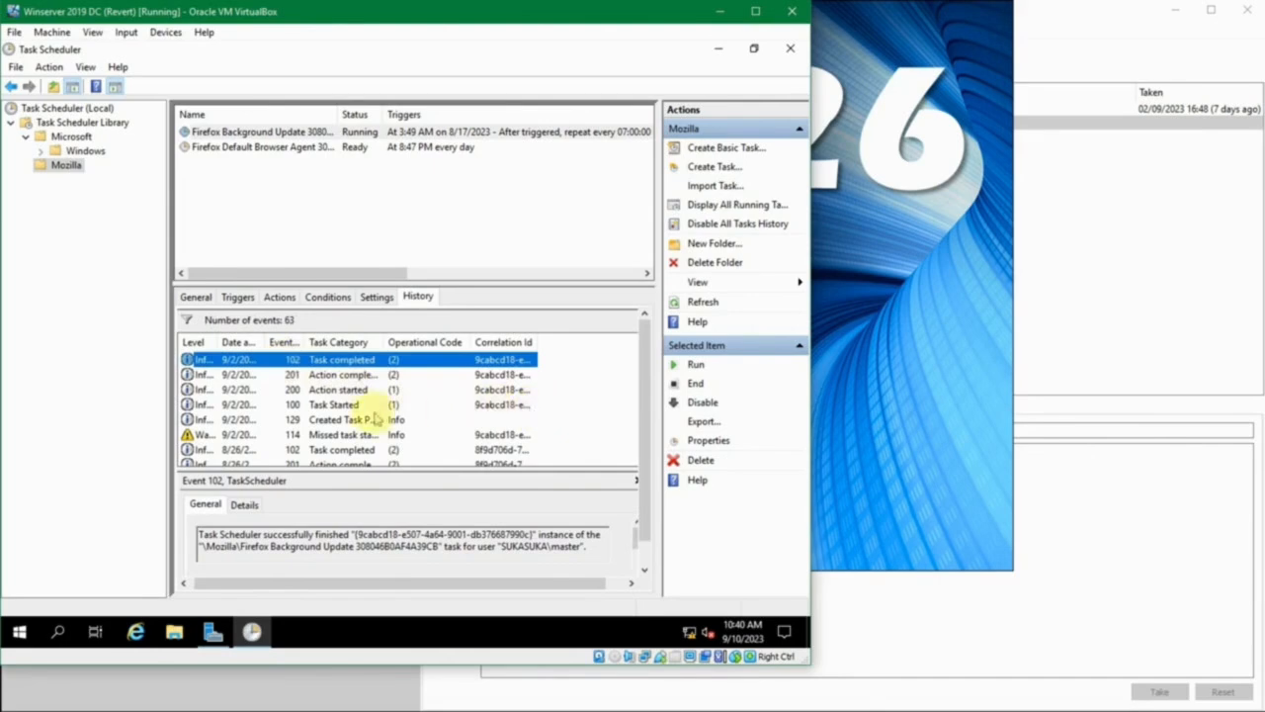
click(374, 419)
click(348, 452)
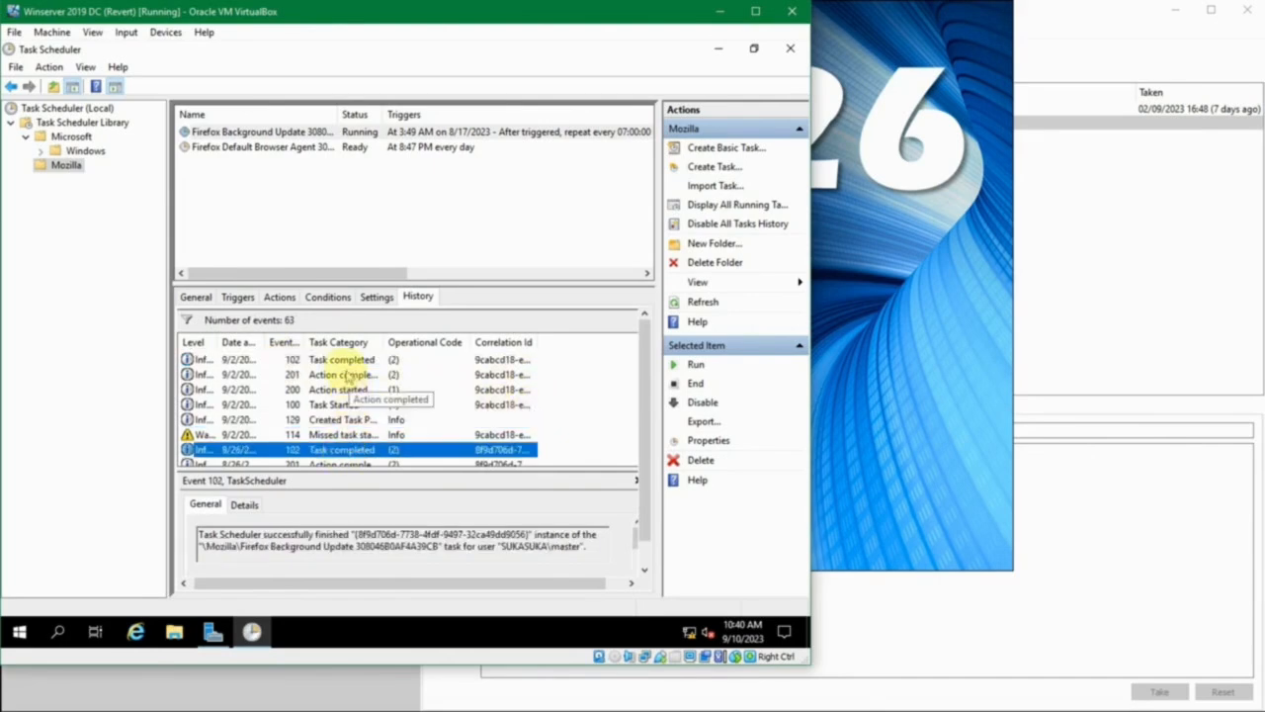
click(346, 376)
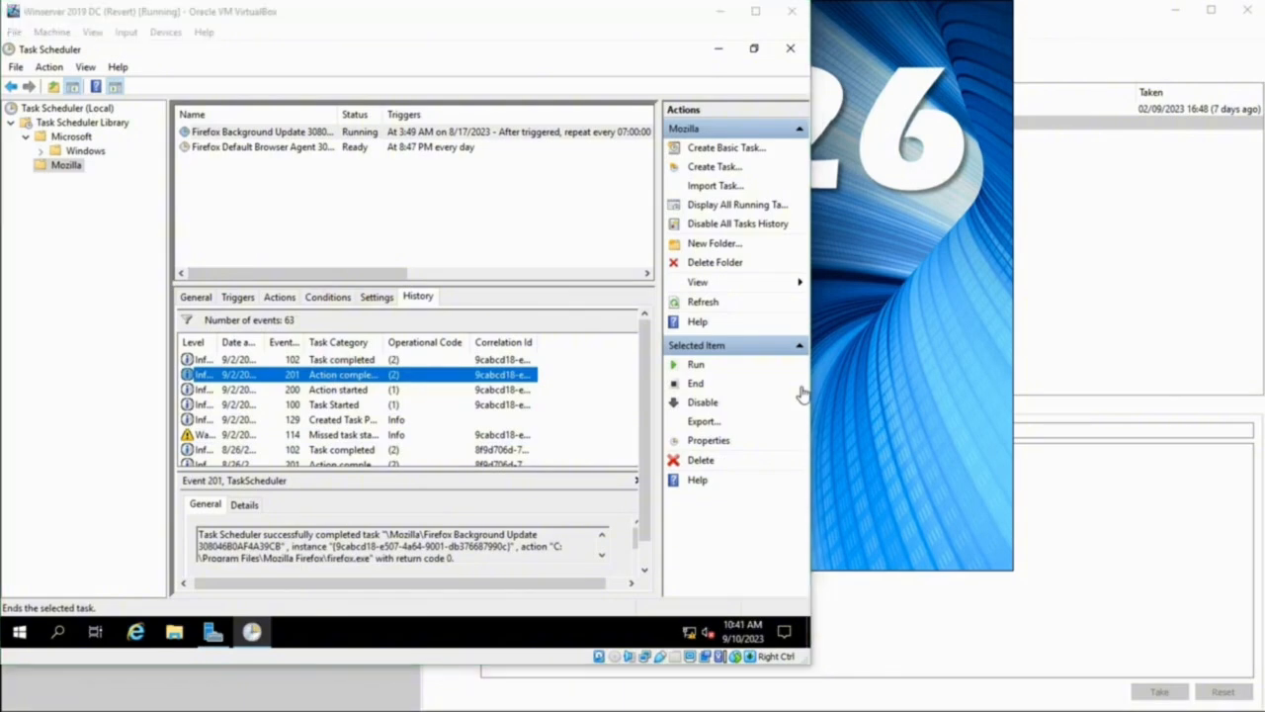
- Create a new folder named Admin directly under the Task Scheduler Library and open it
click(435, 220)
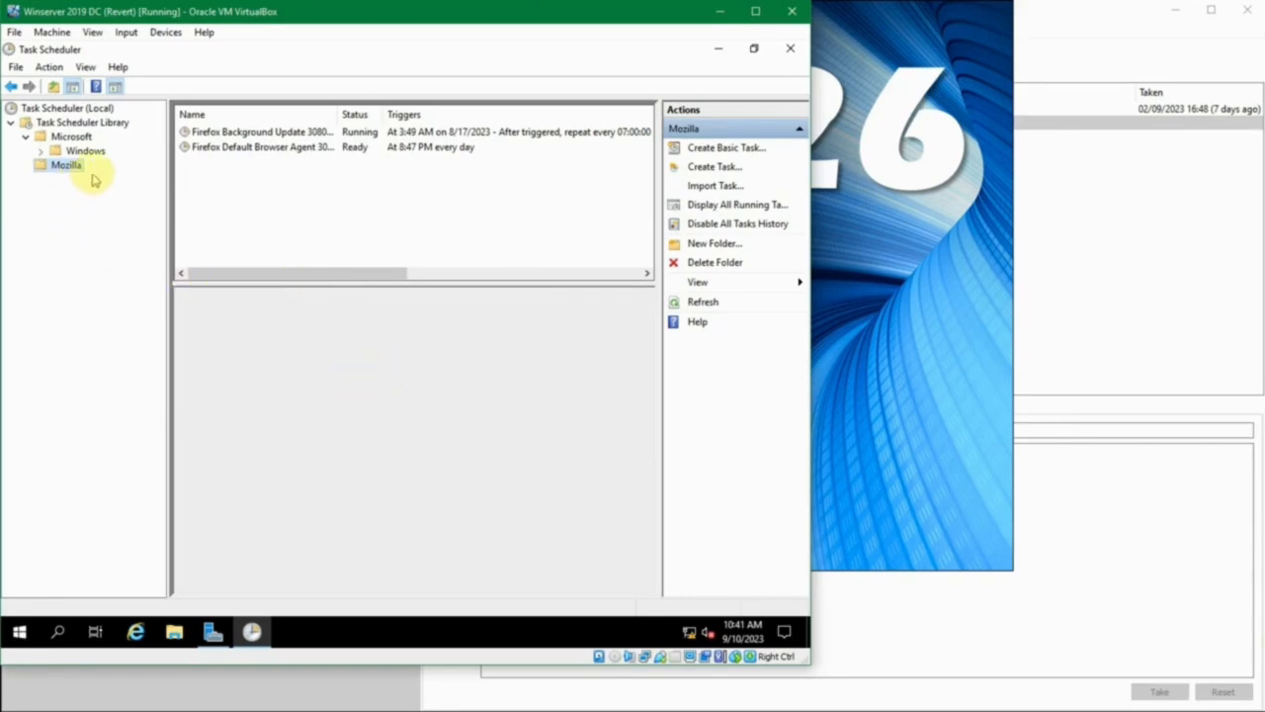
right_click(58, 125)
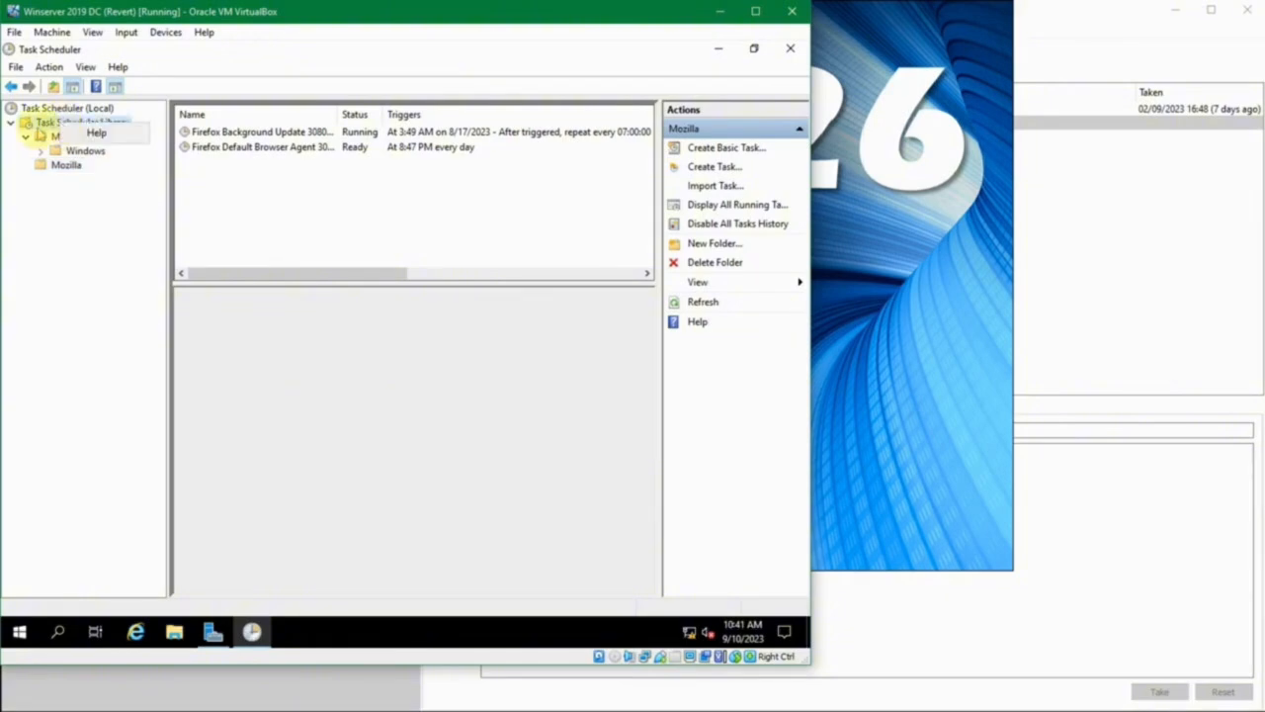
click(61, 122)
right_click(63, 120)
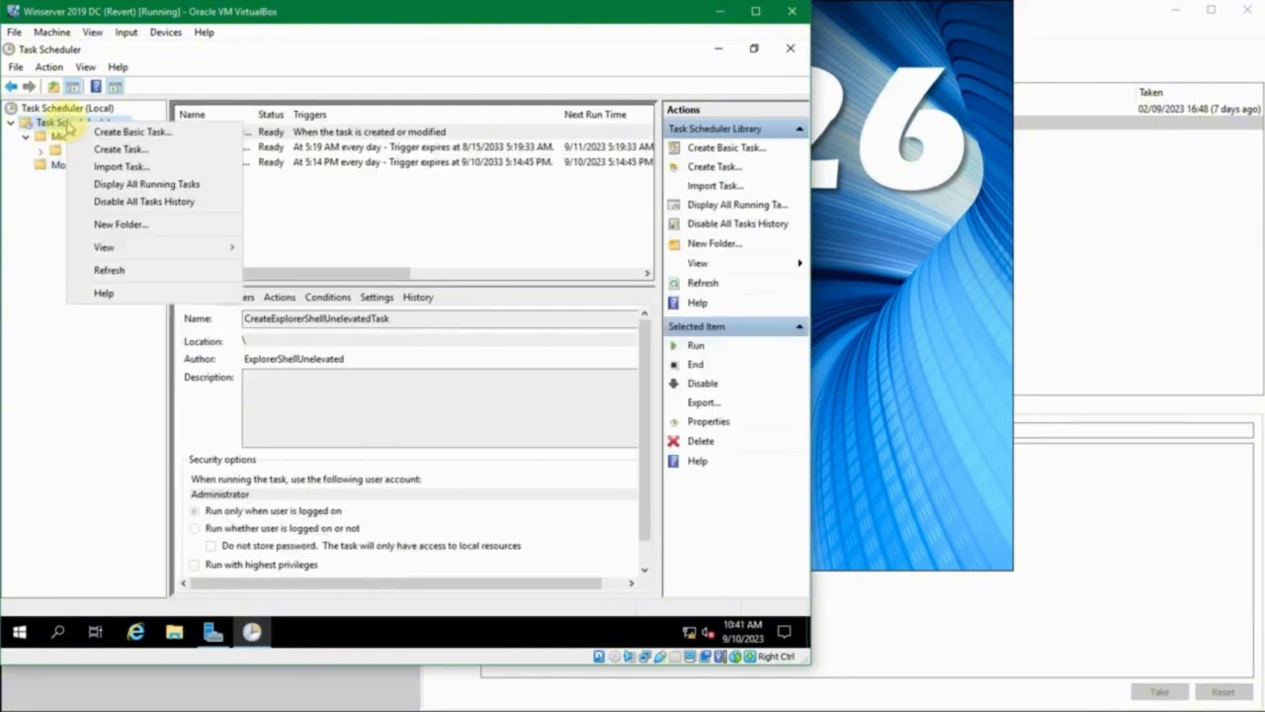
click(40, 126)
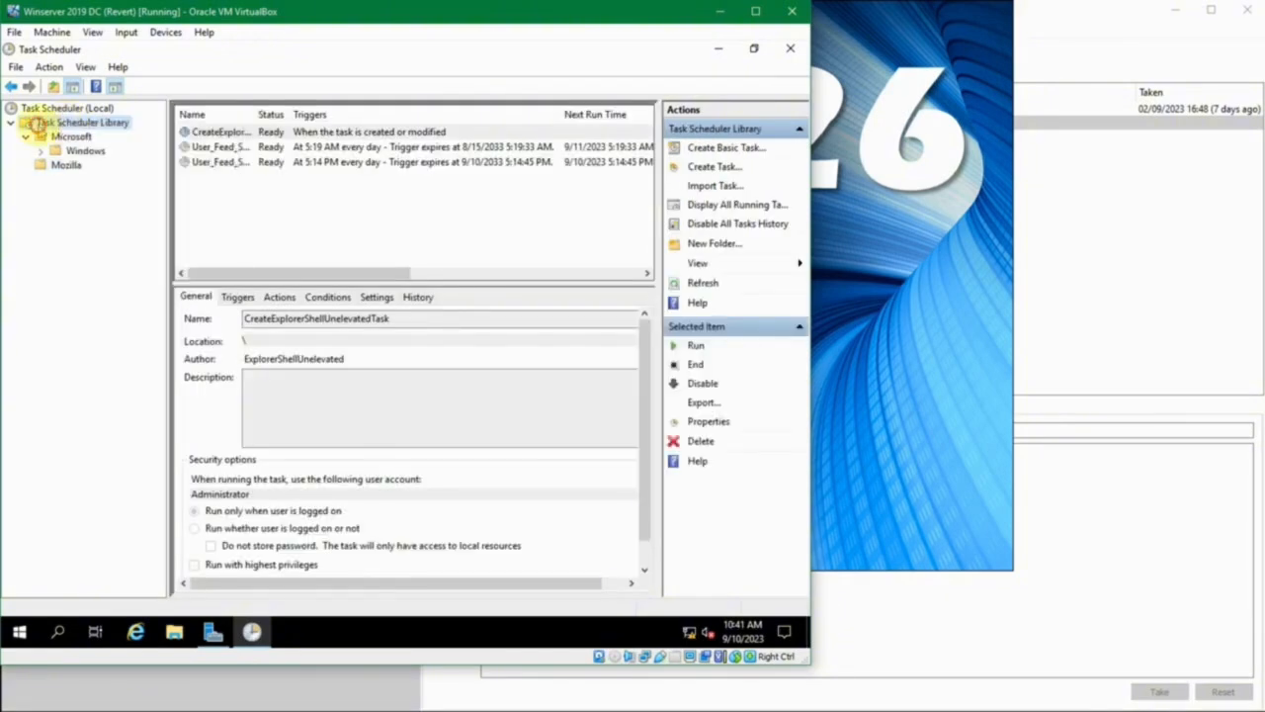
right_click(77, 122)
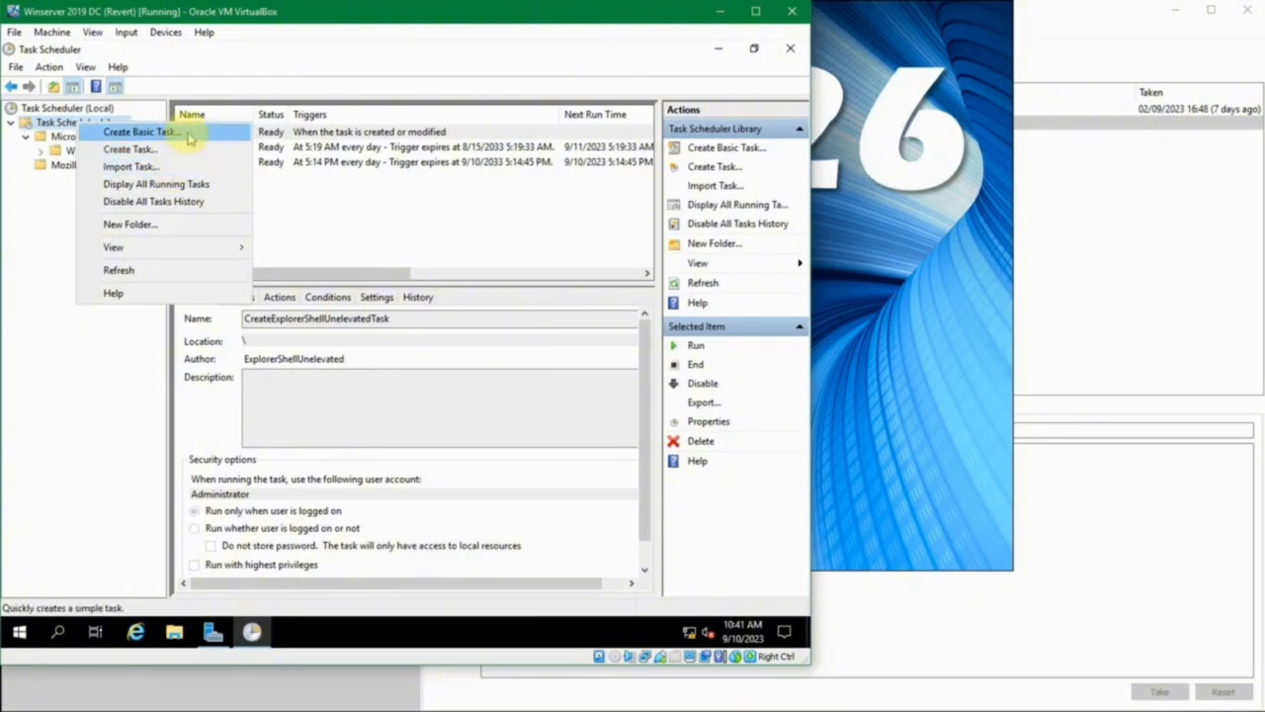
click(170, 226)
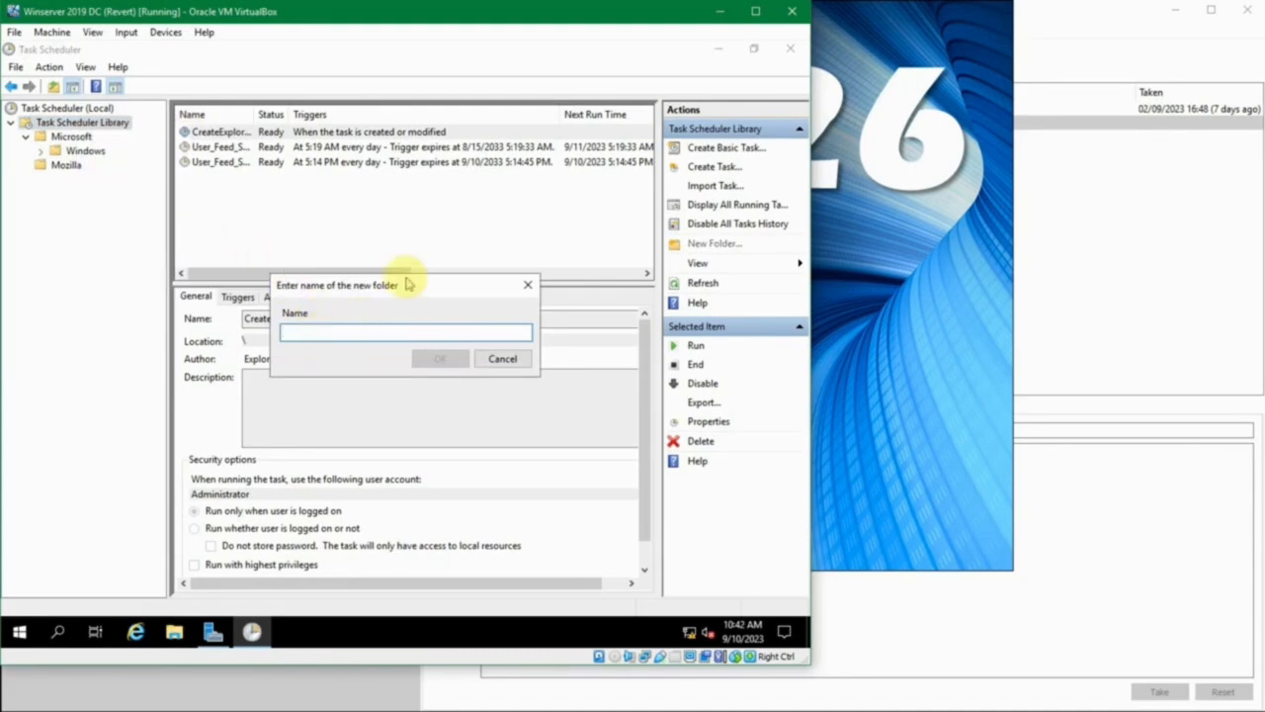
text(Admin)
key(Return)
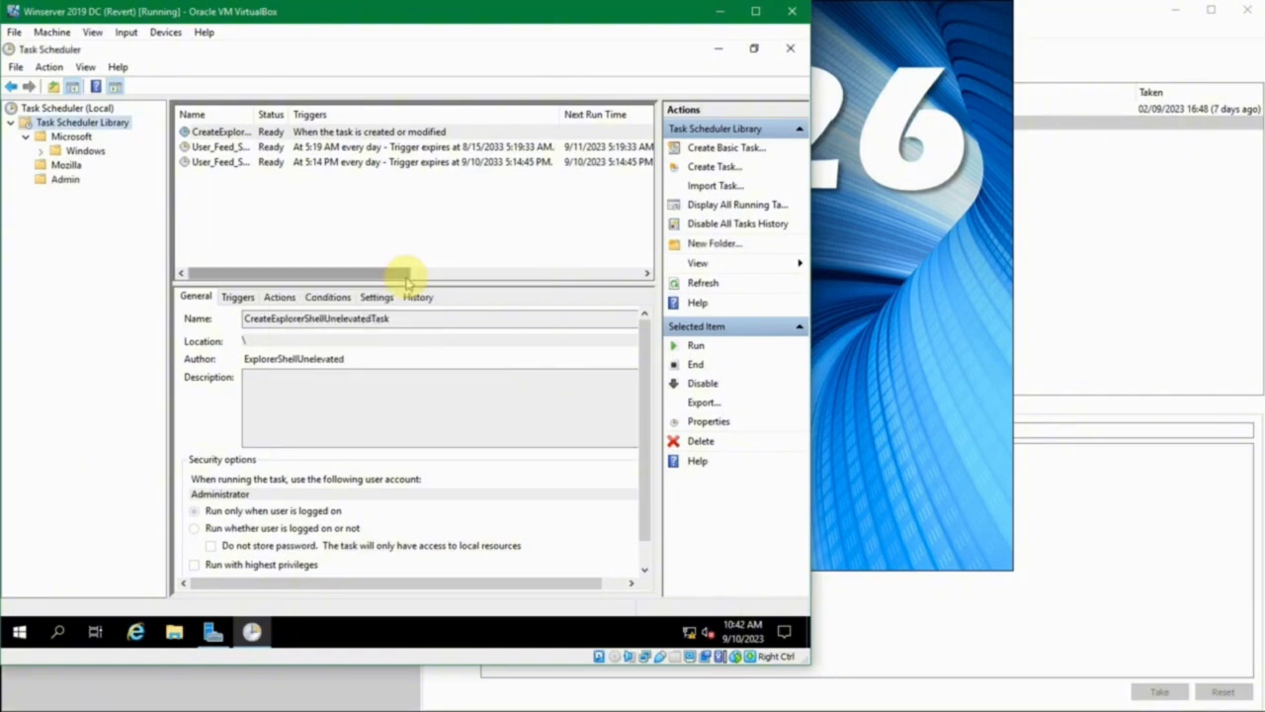
click(65, 181)
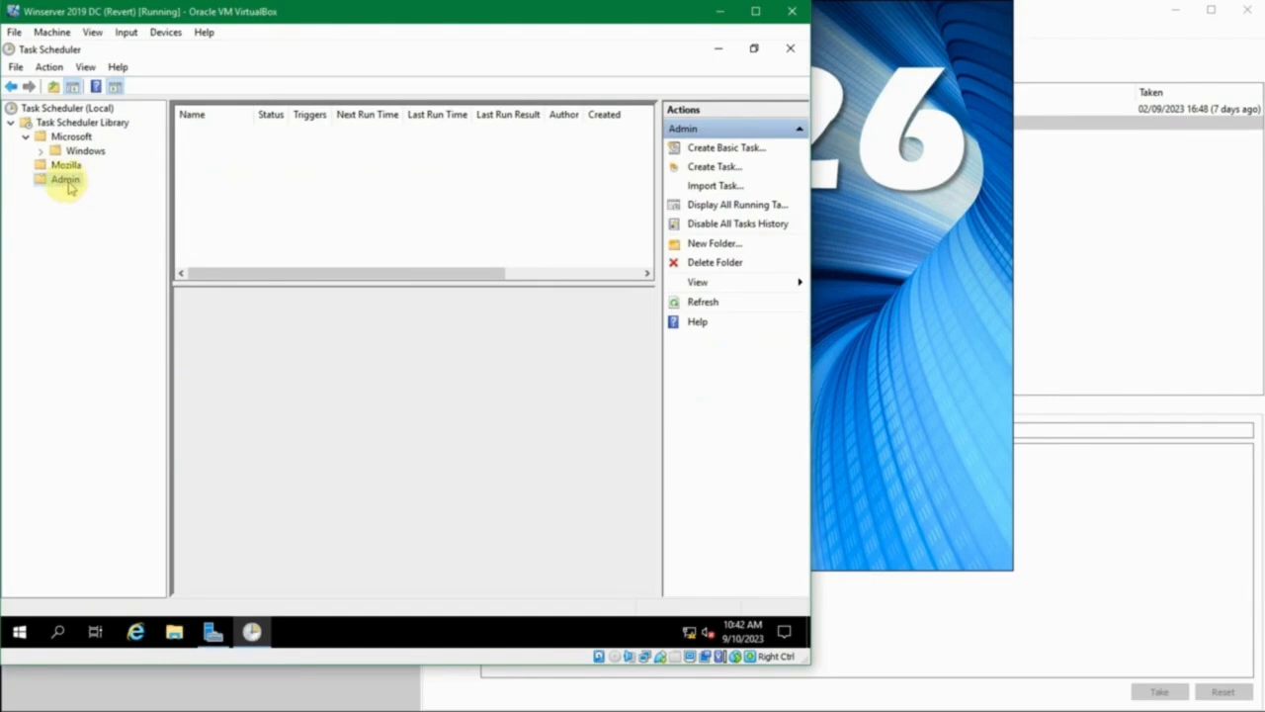
right_click(65, 182)
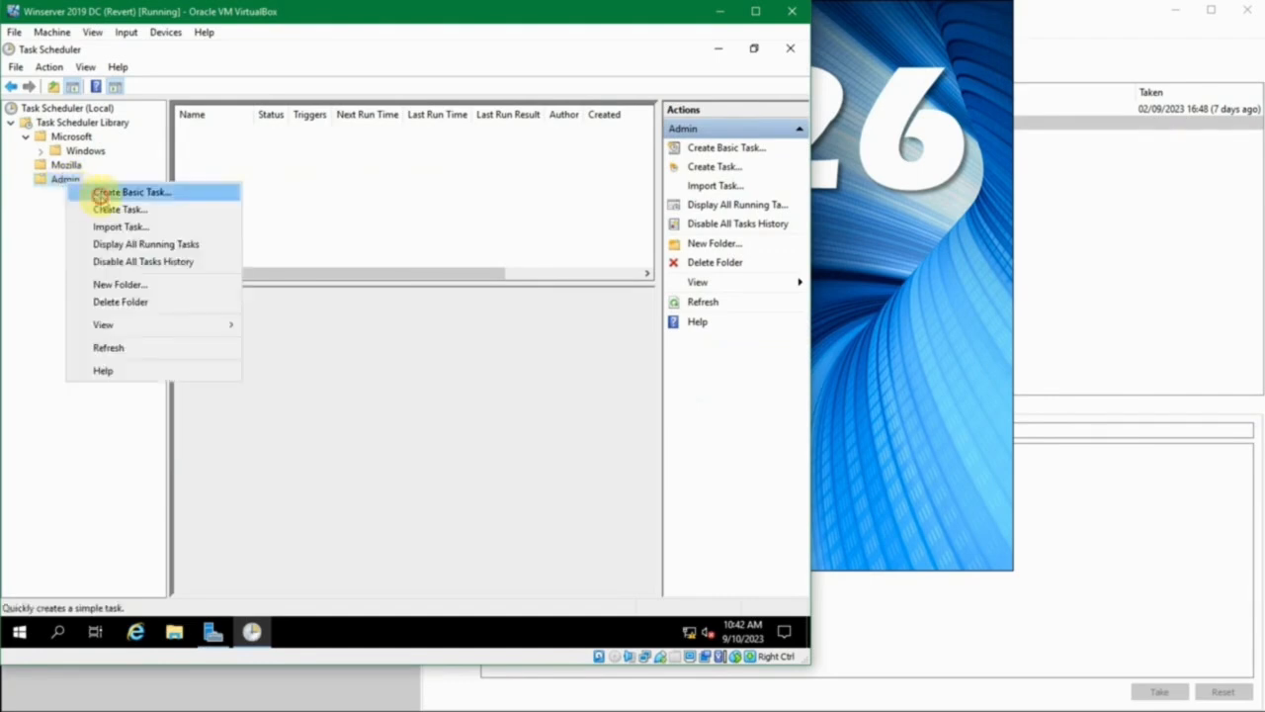
click(99, 192)
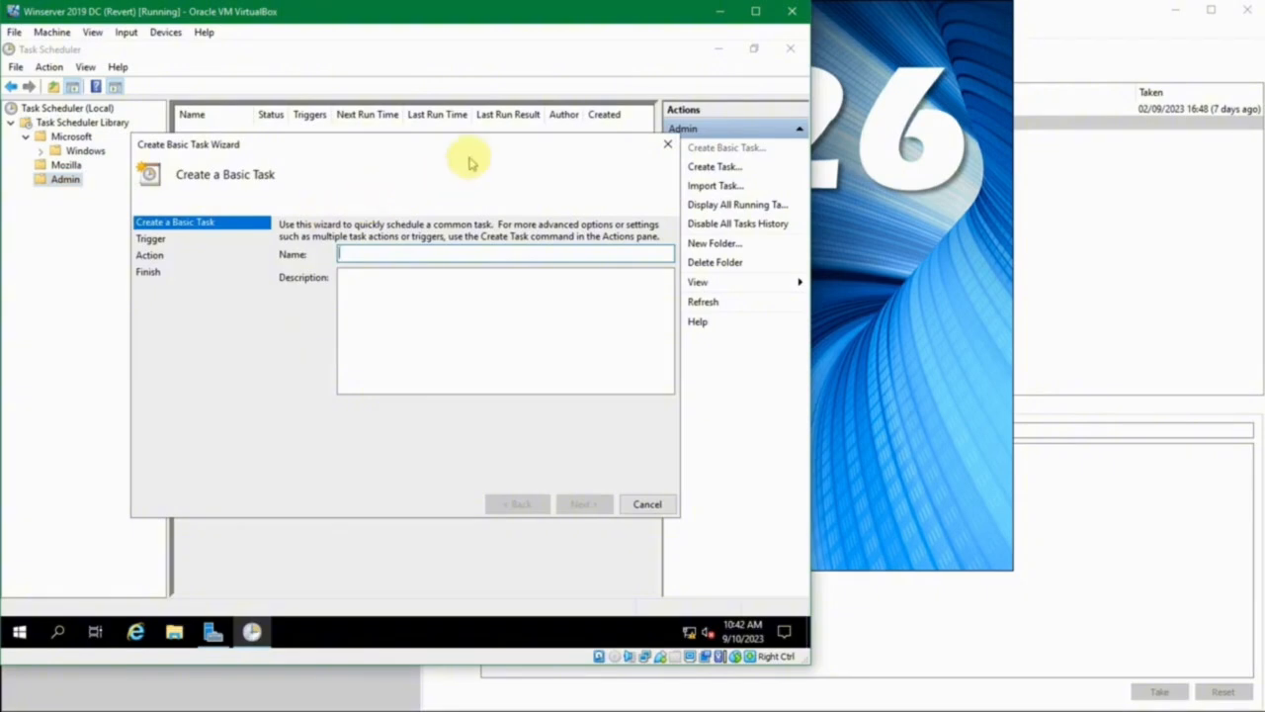
click(666, 147)
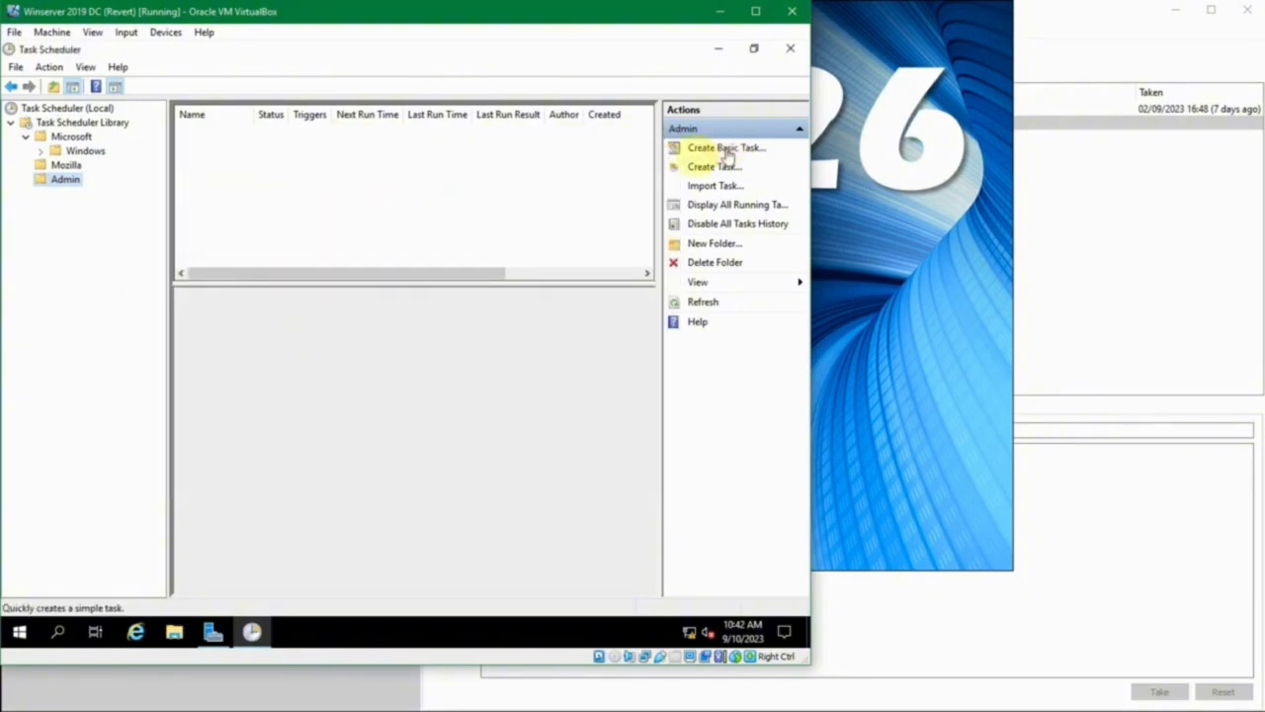
- Start a basic task in the Admin folder named "Jalankan Notepad" with the description "Jalankan notepad setiap baru login ke server"
right_click(62, 181)
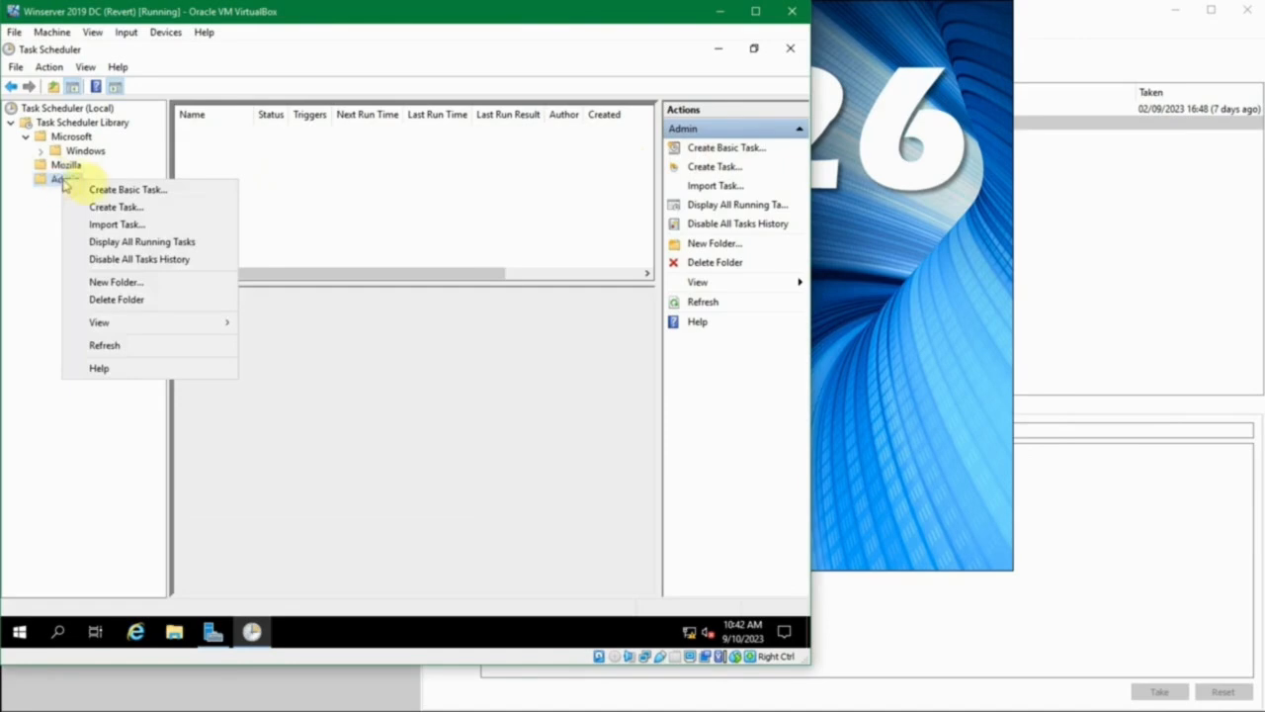
click(107, 189)
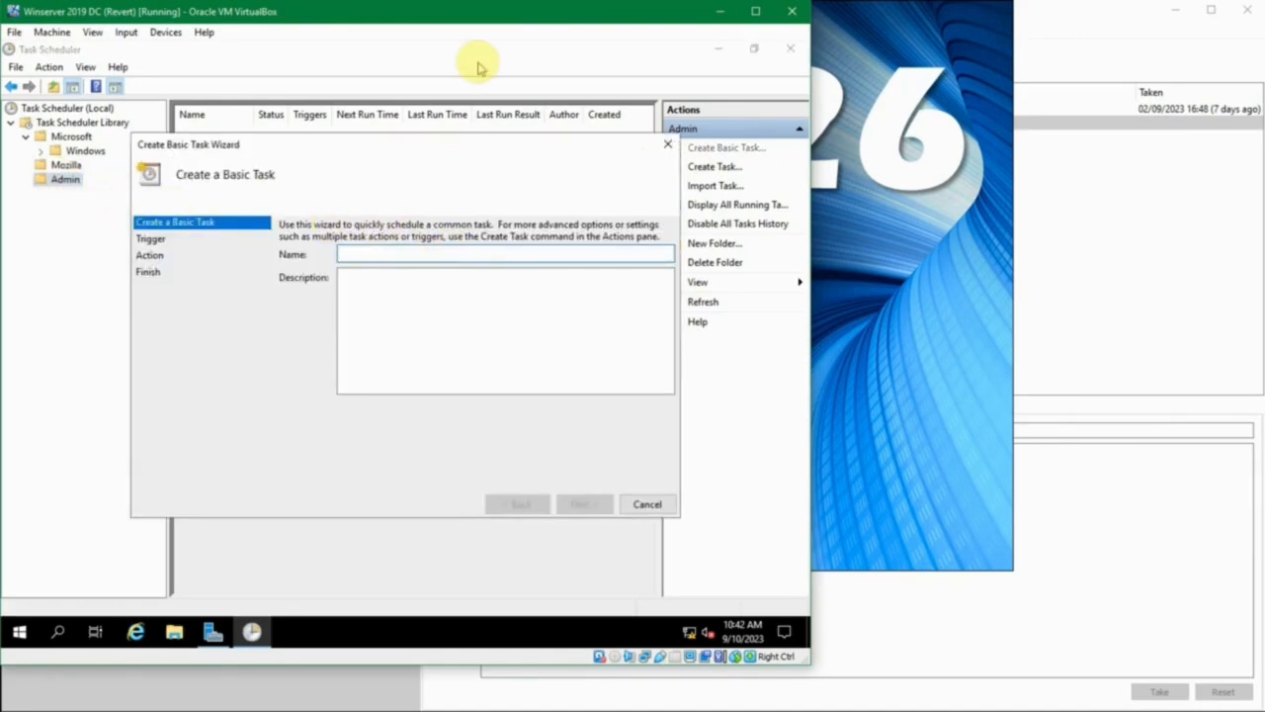
text(Jalankan Notepad)
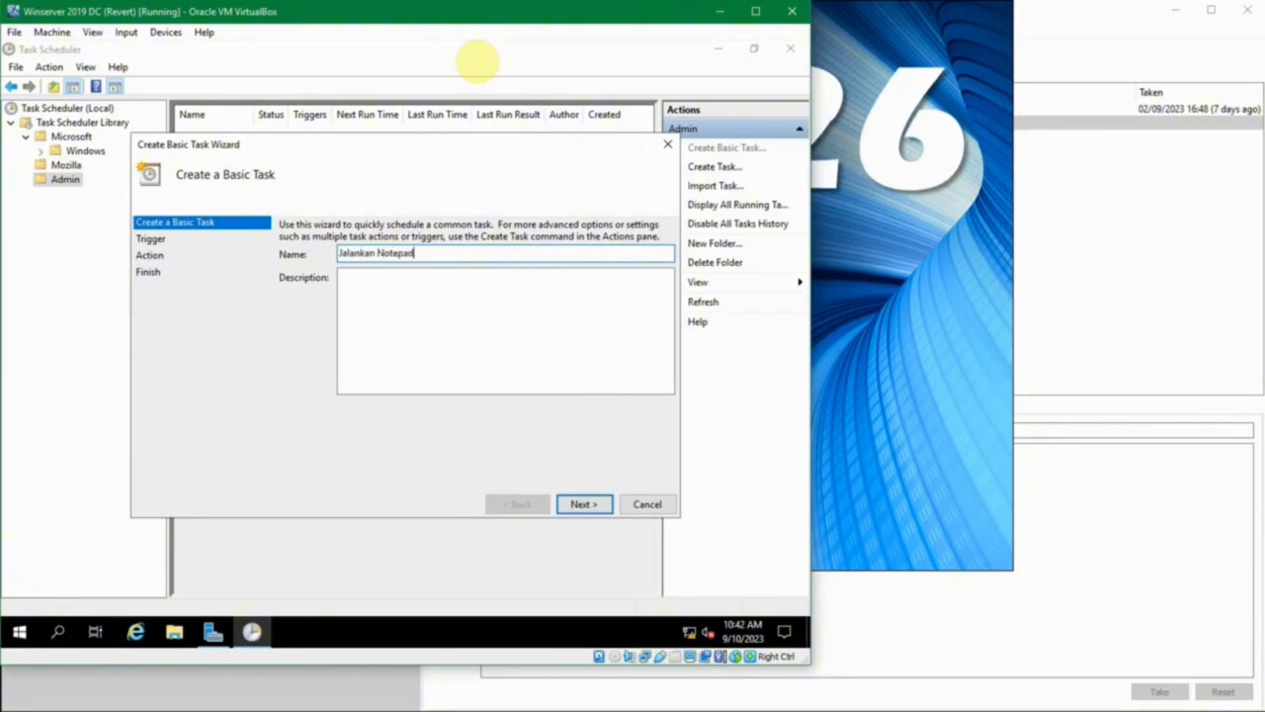
key(Tab)
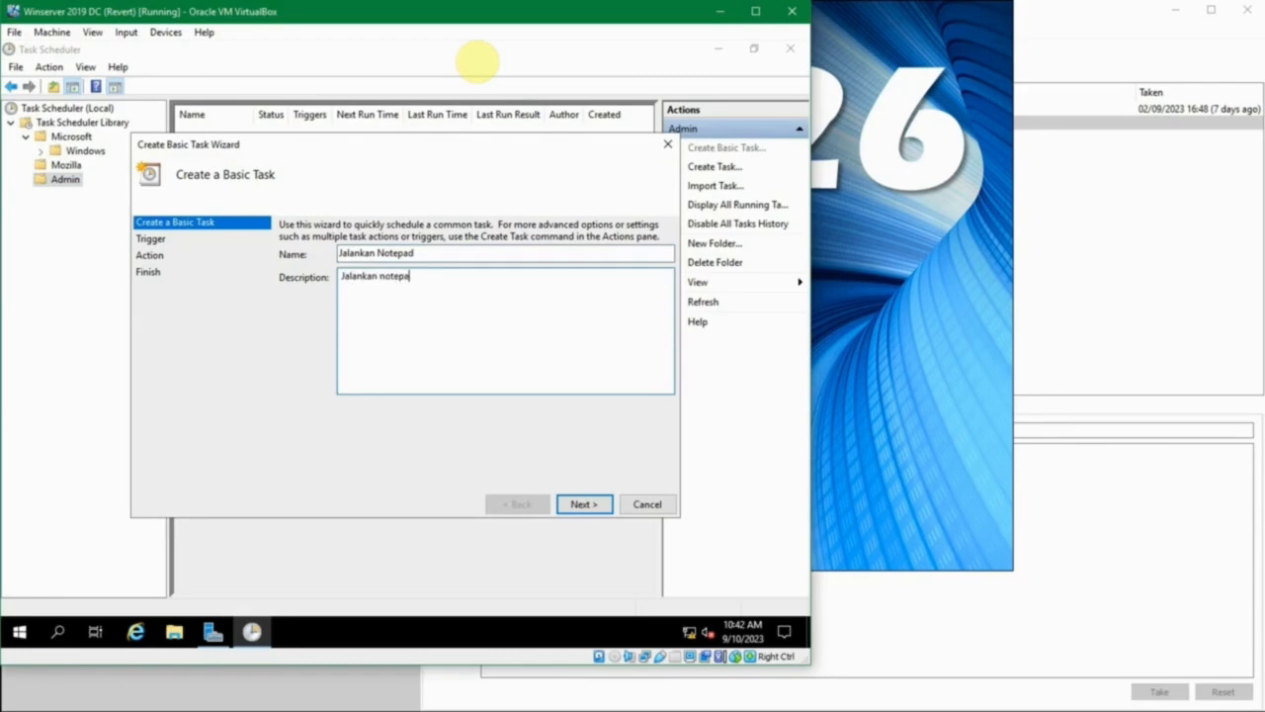
text(Jalankan notepad et)
key(Left)
key(Left)
key(Left)
key(Left)
key(Left)
text(s)
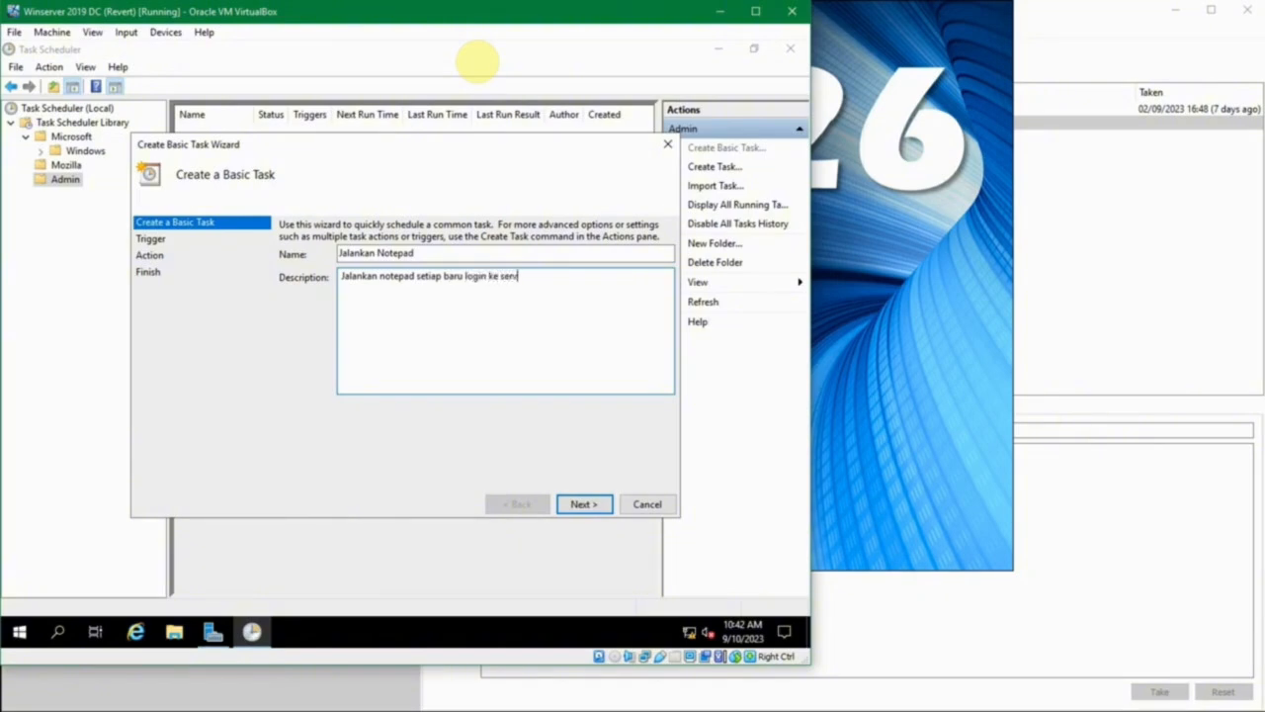
click(581, 505)
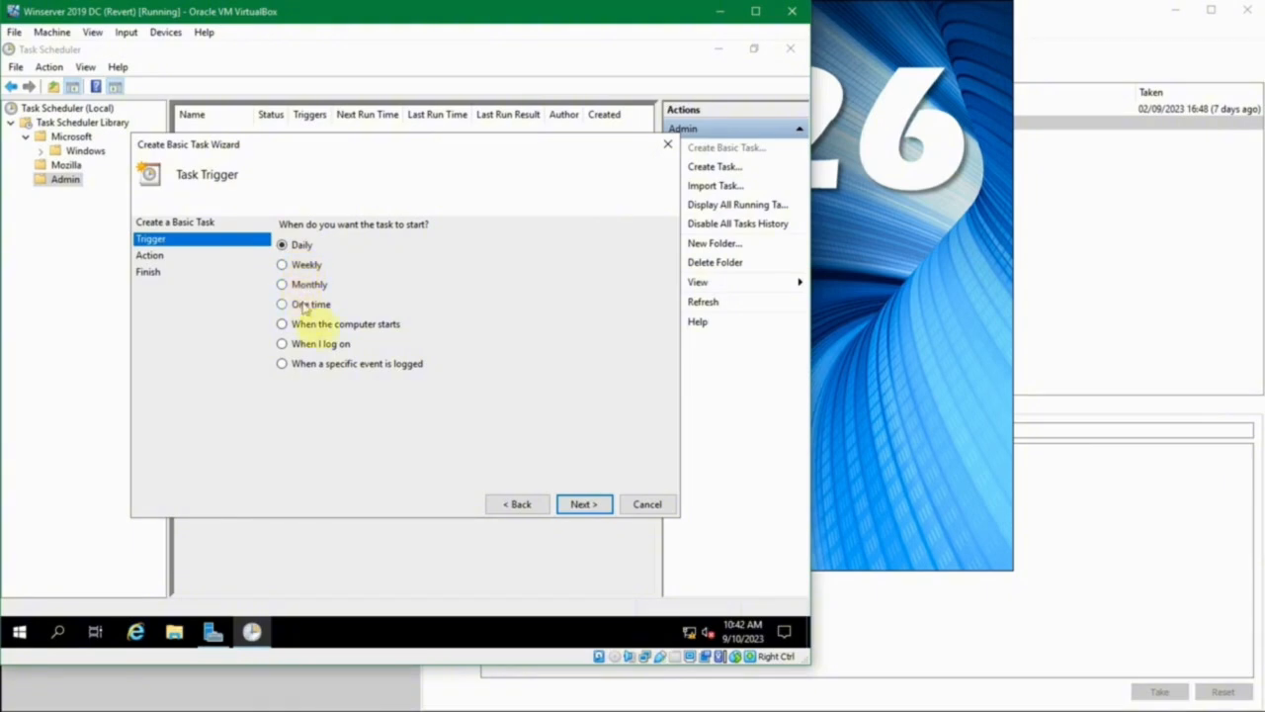
- Set the basic task's trigger to start when I log on
click(328, 332)
click(327, 343)
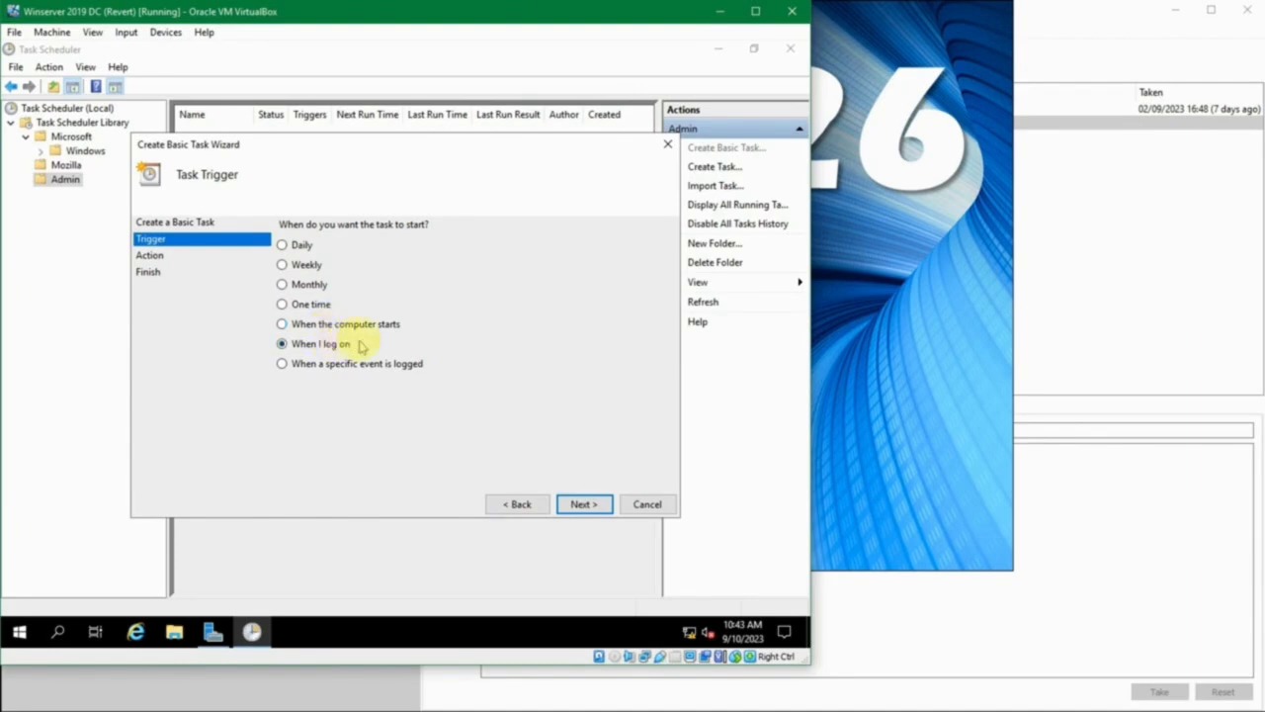
click(347, 363)
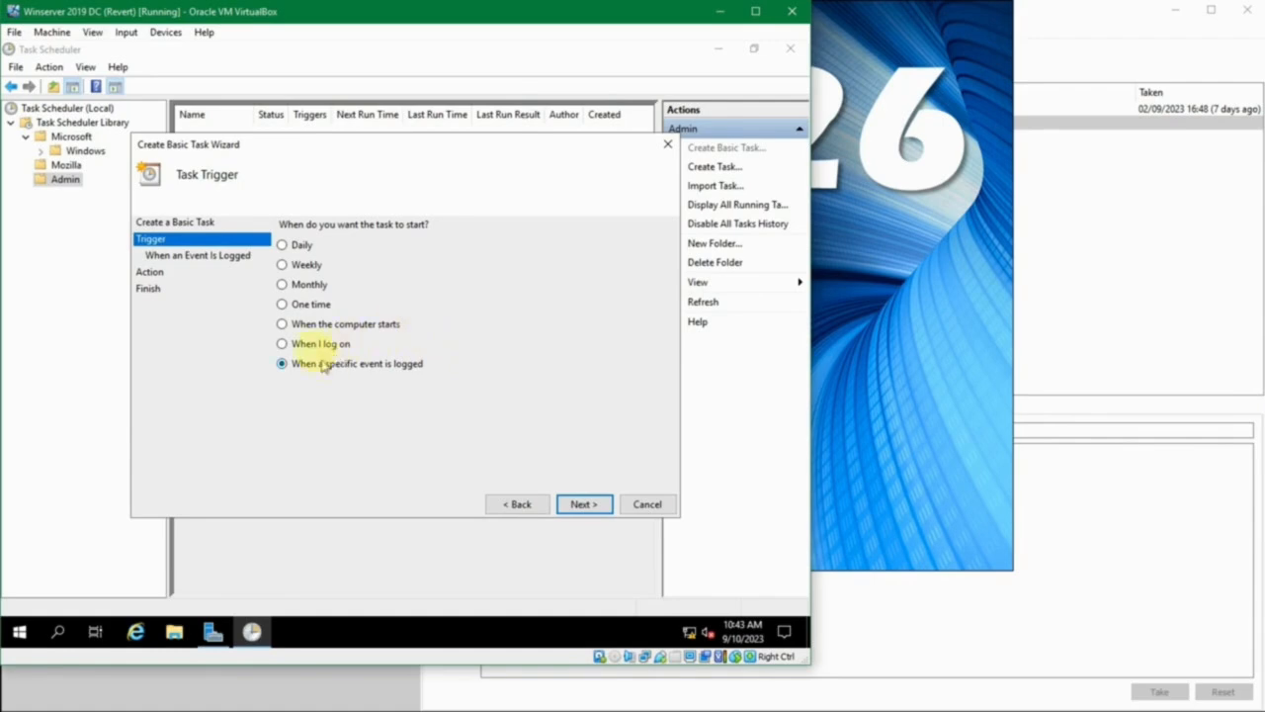
click(345, 343)
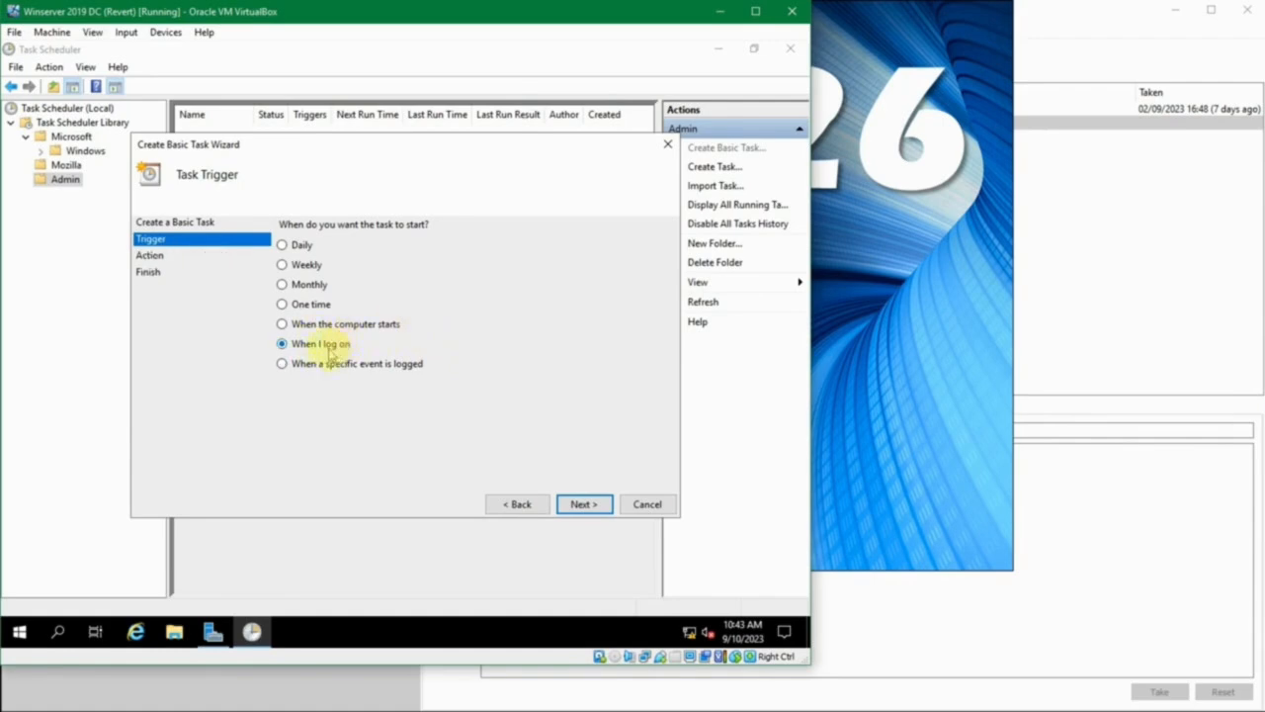
click(586, 507)
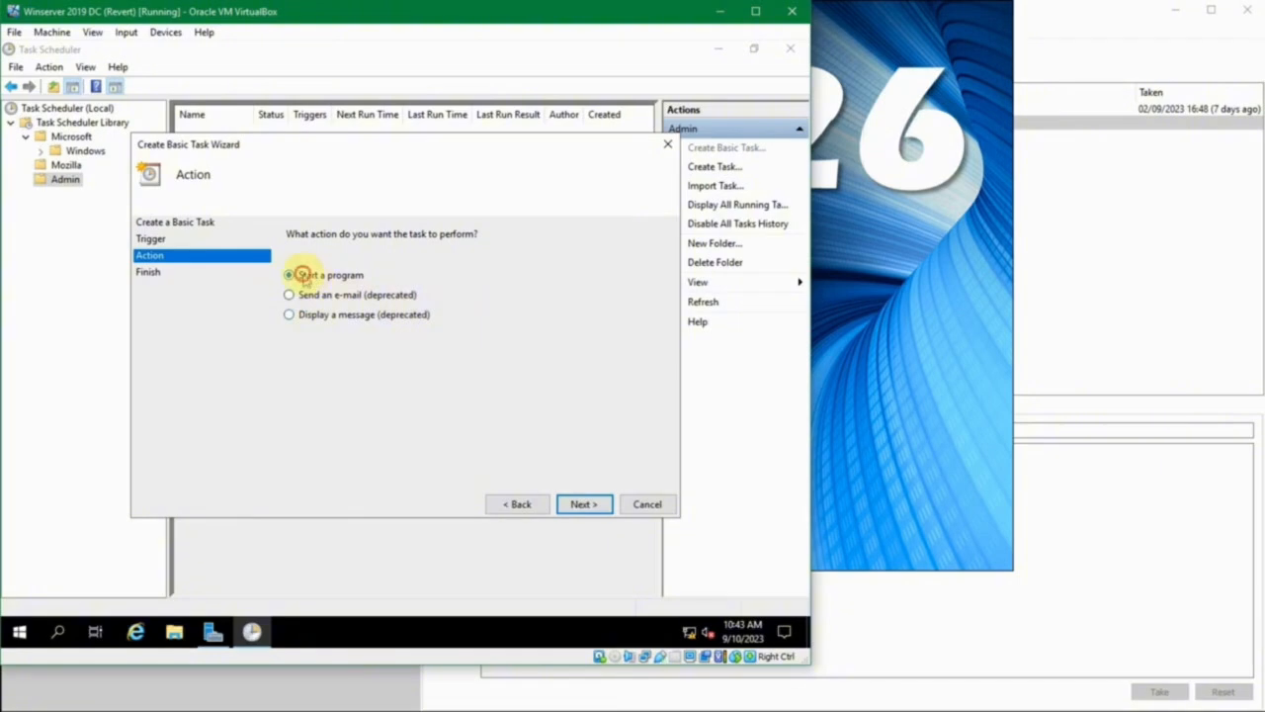
- Set the task's action to start the program C:\Windows\notepad.exe, leaving the arguments and start-in folder empty
click(574, 504)
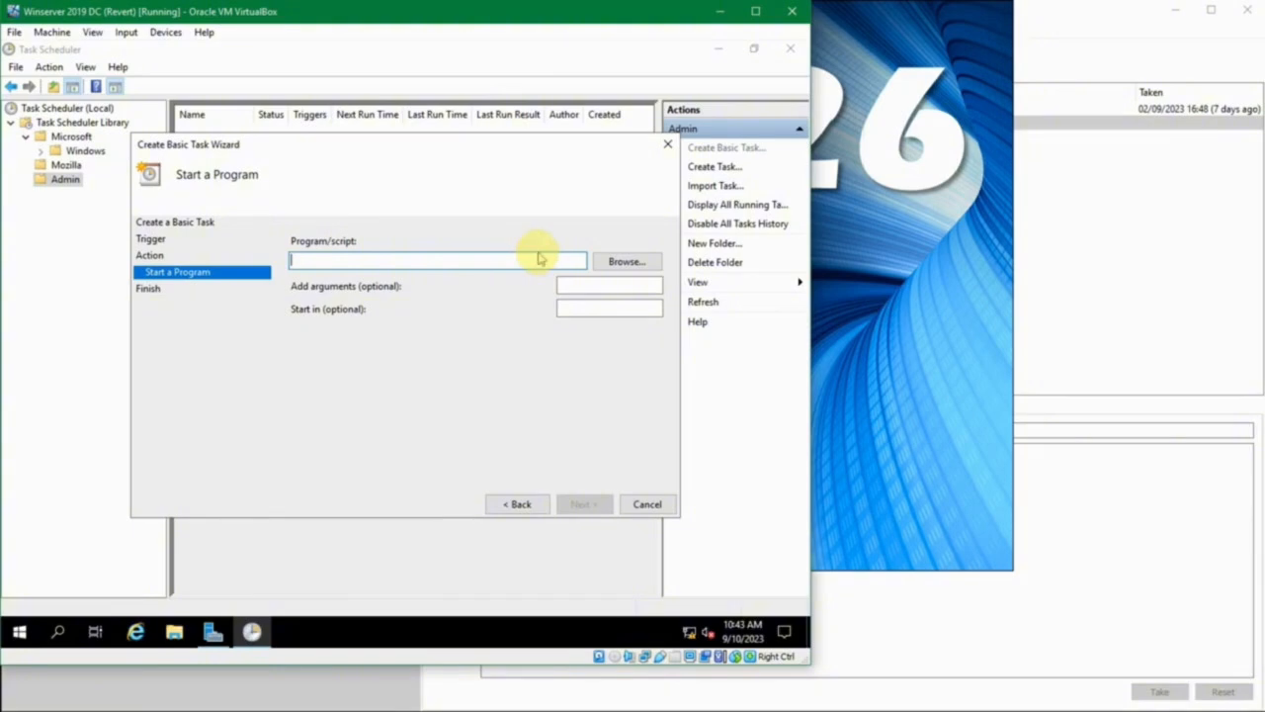
click(605, 271)
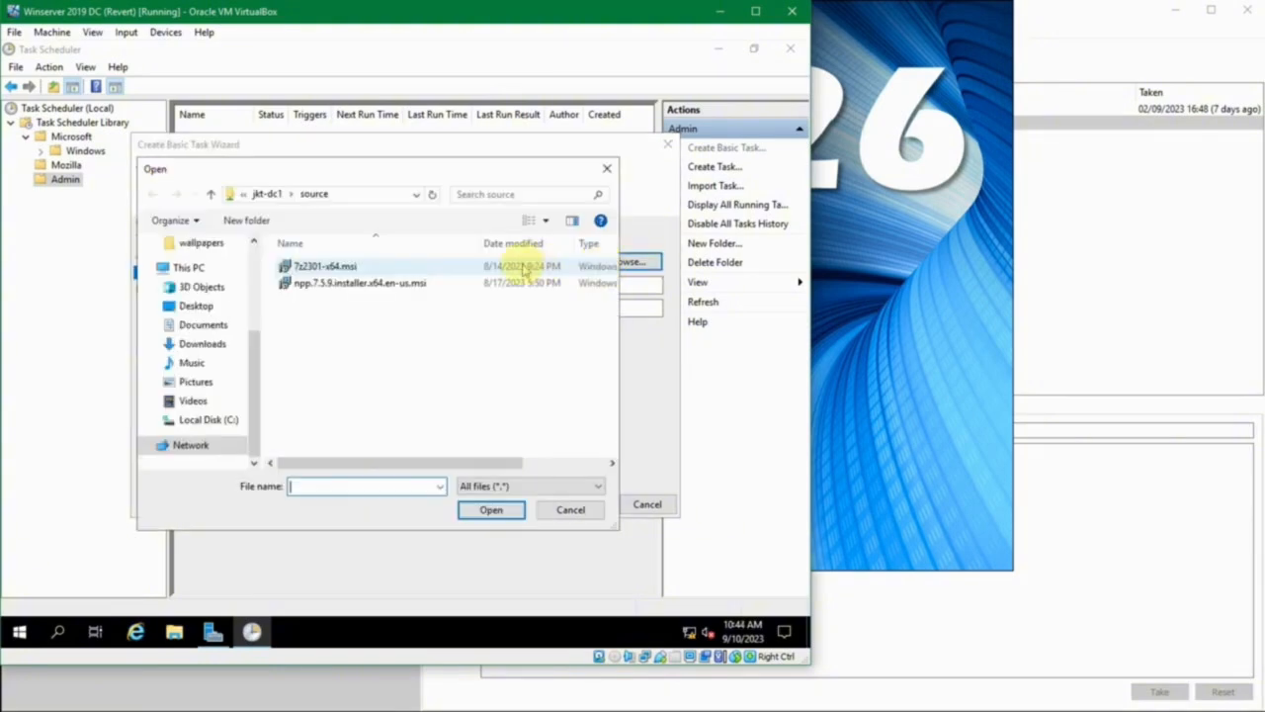
mouse_move(257, 344)
mouse_down()
mouse_move(254, 248)
mouse_move(253, 364)
mouse_up()
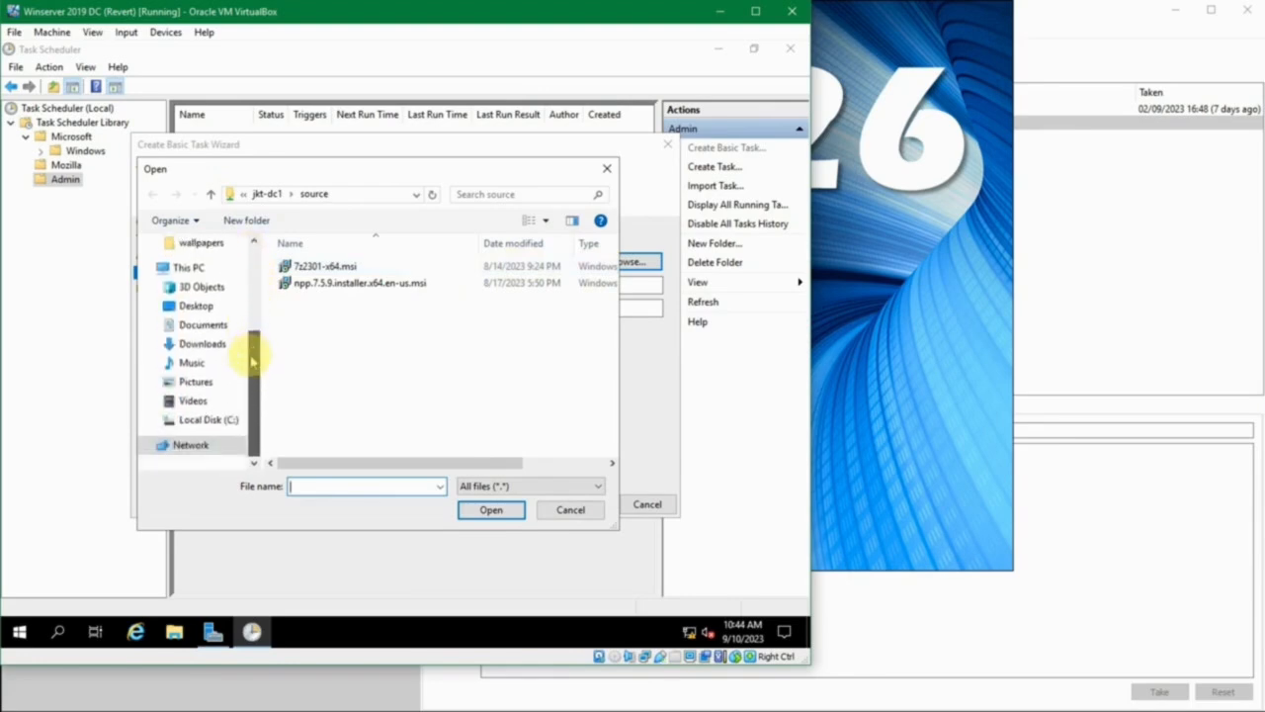
click(221, 422)
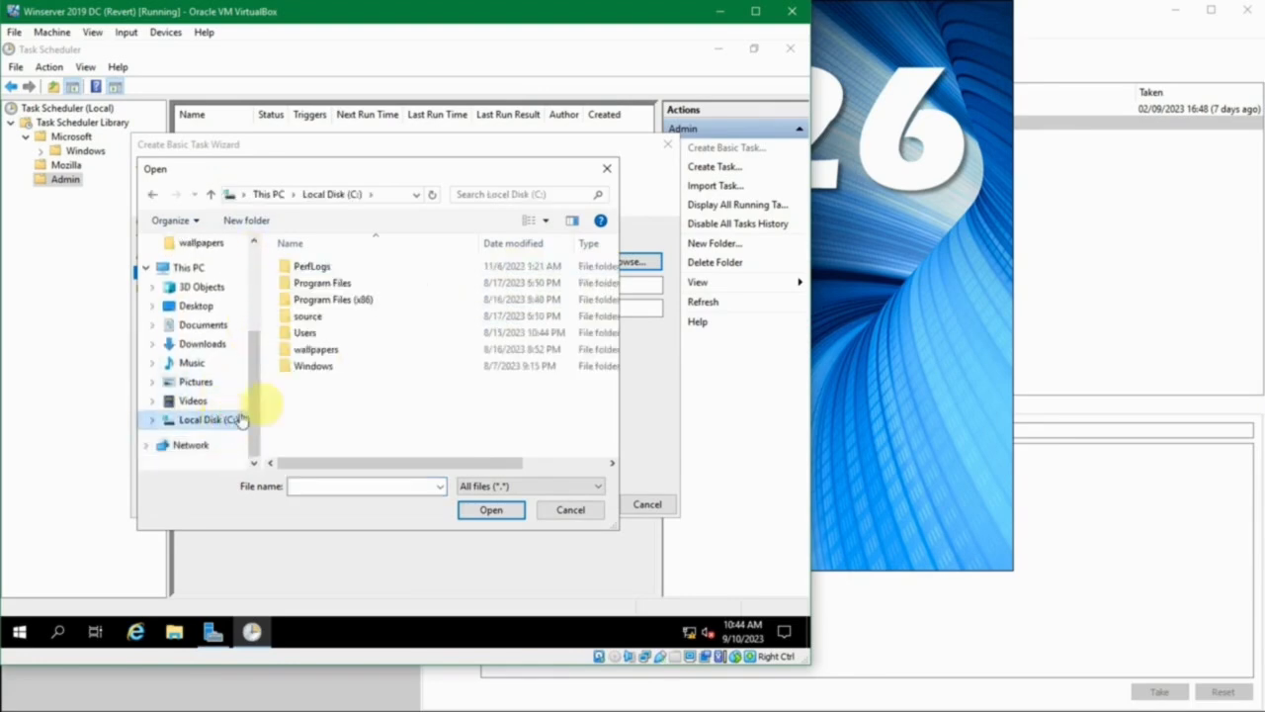
double_click(310, 367)
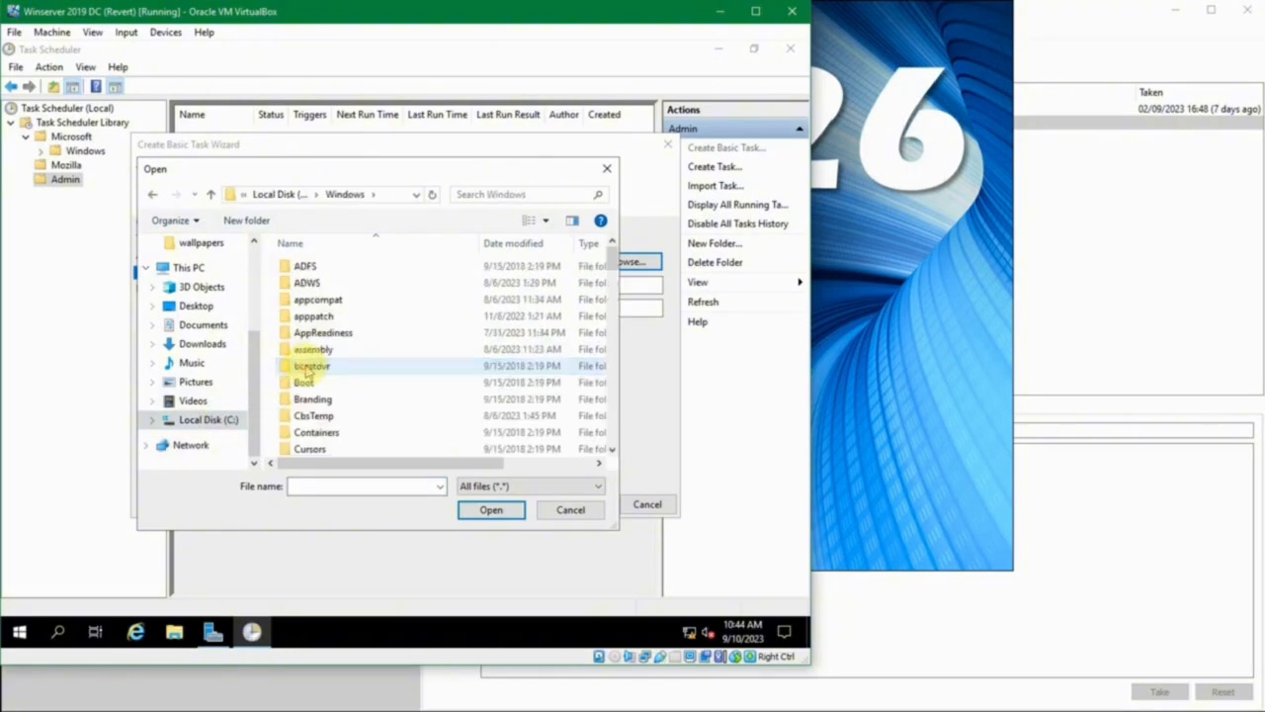
key(n)
key(n)
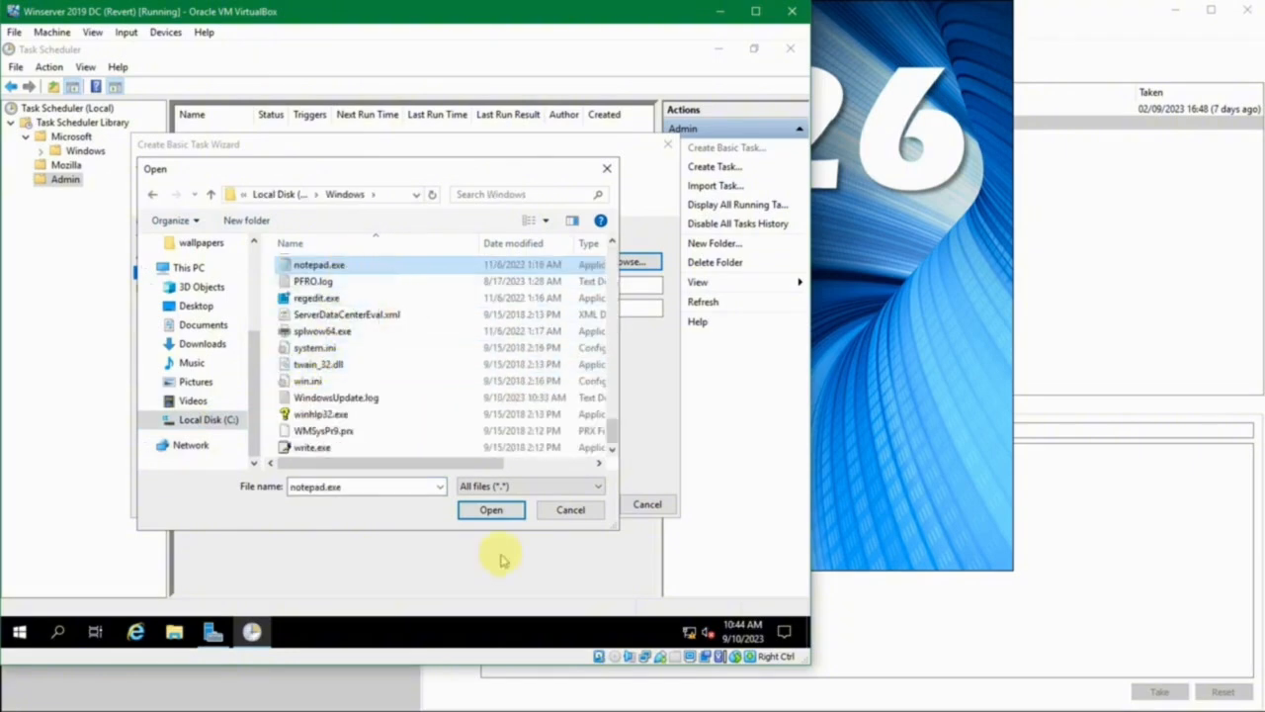
click(484, 508)
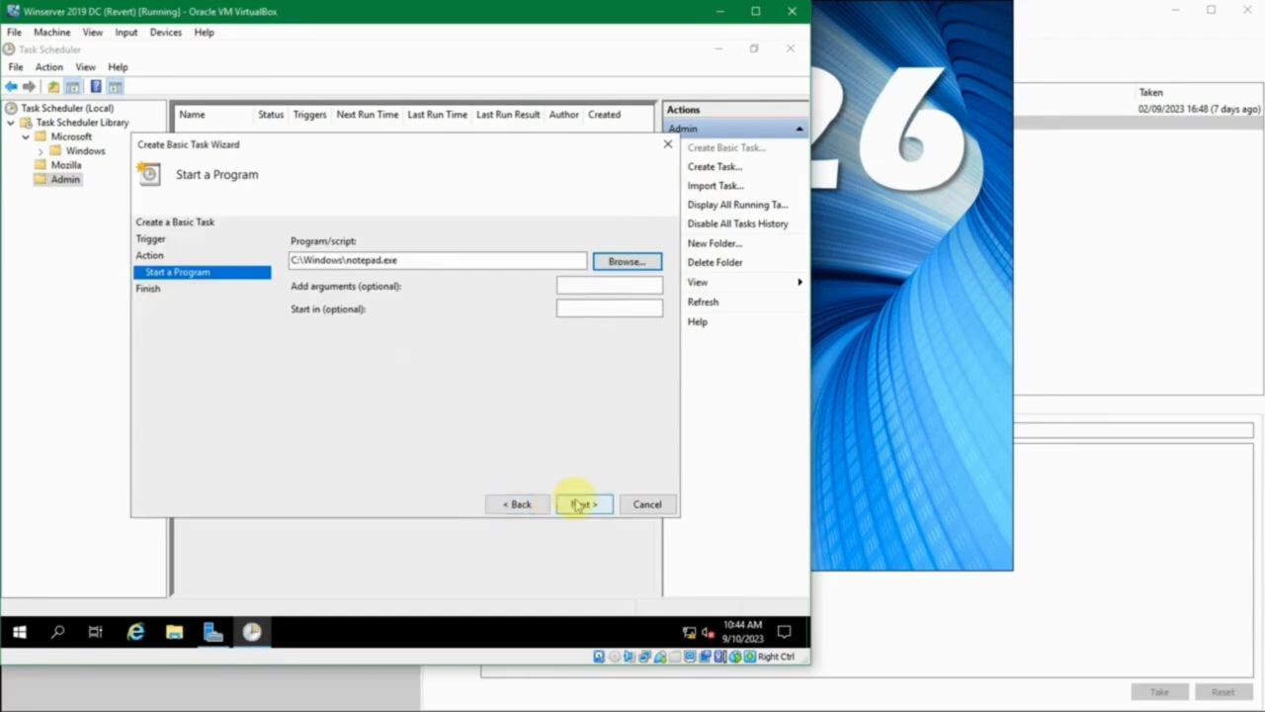
click(610, 284)
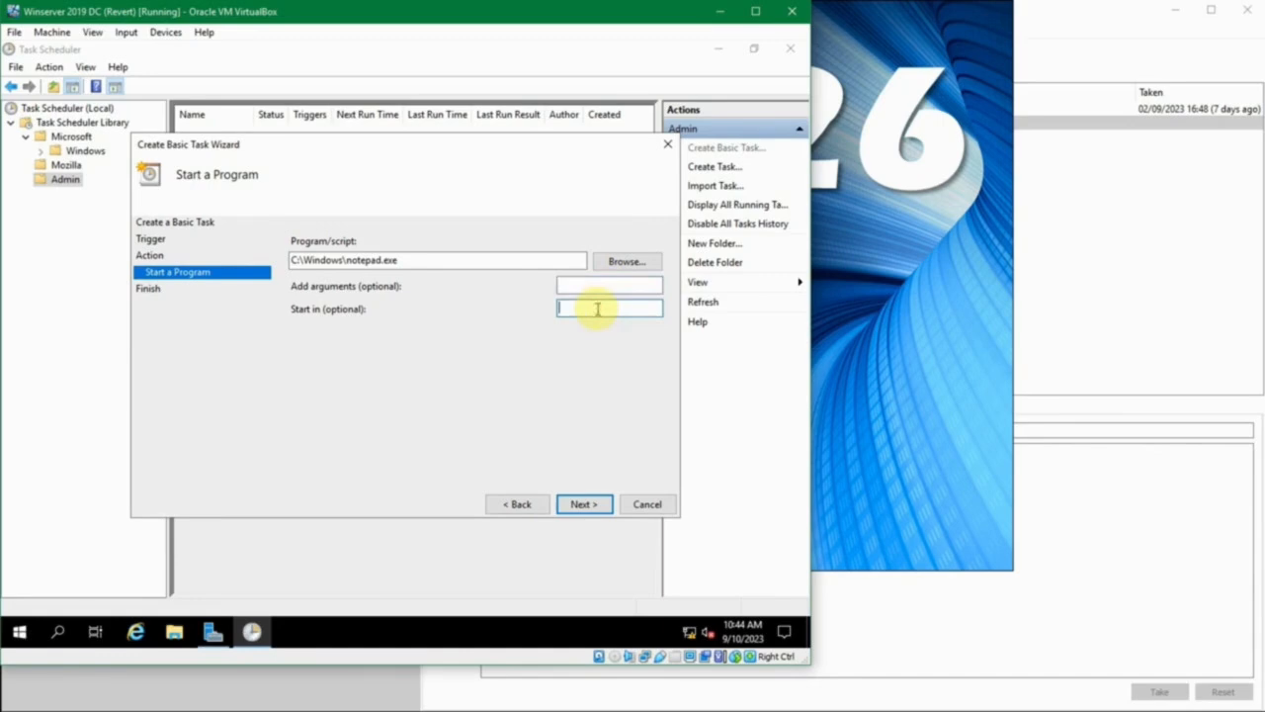
click(597, 308)
click(584, 504)
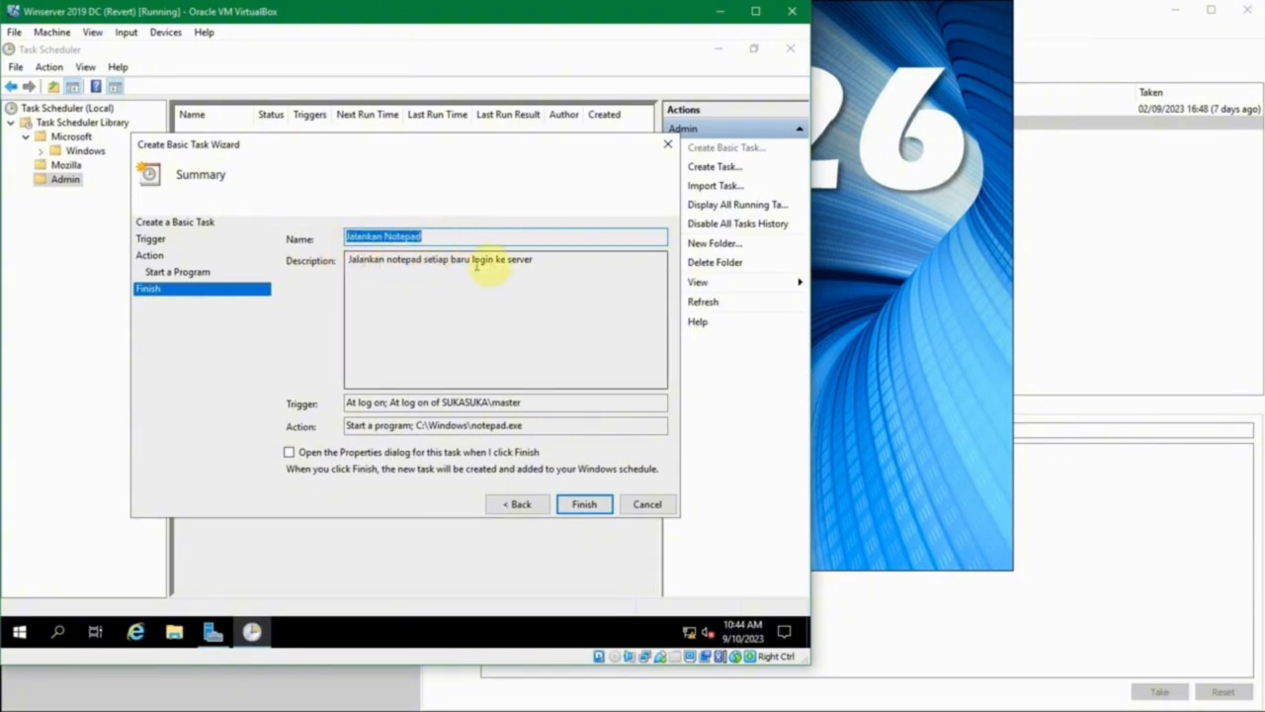
- Review the description and trigger in the basic task's summary and finish creating the task
drag(572, 274, 249, 245)
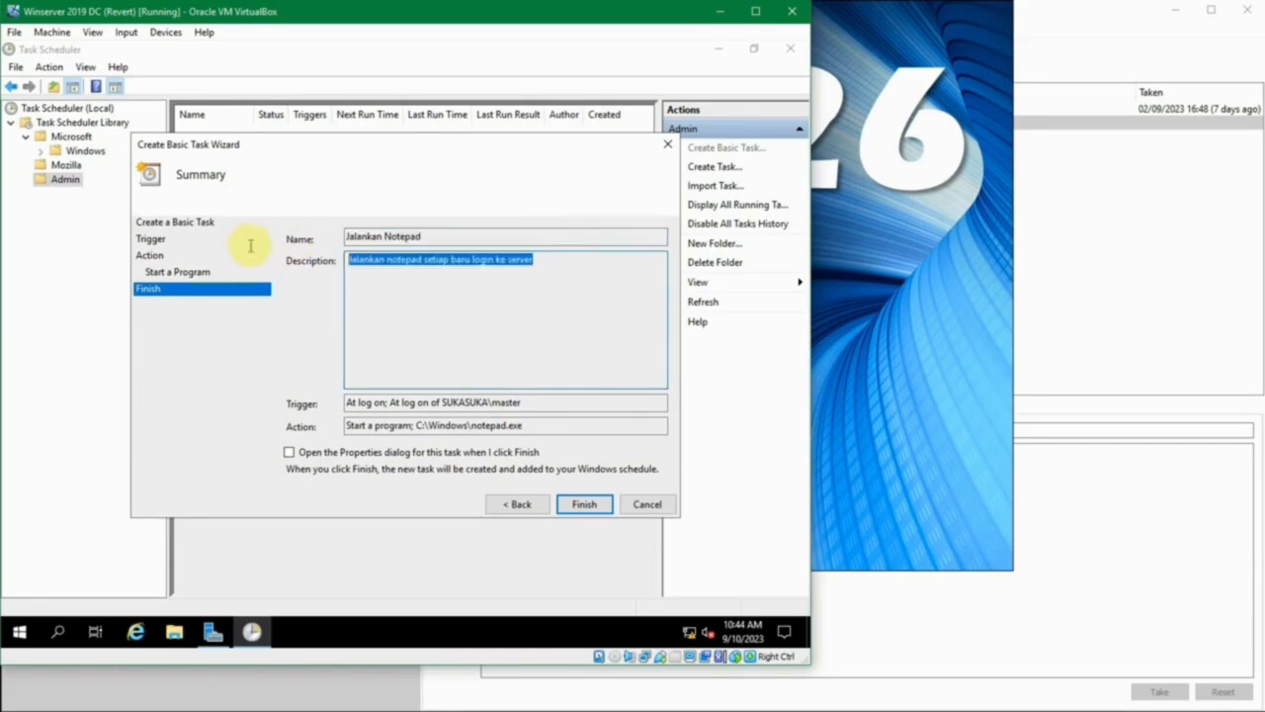
click(473, 285)
click(524, 403)
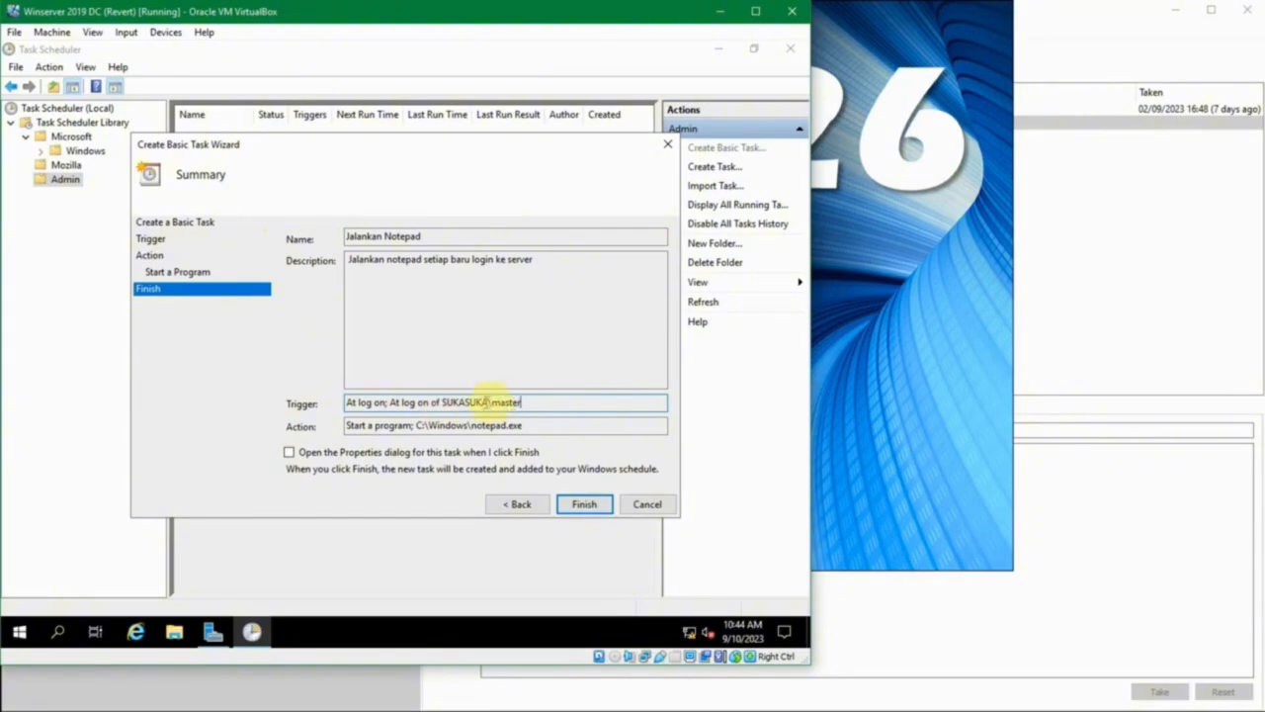
click(546, 402)
drag(491, 402, 531, 402)
click(529, 403)
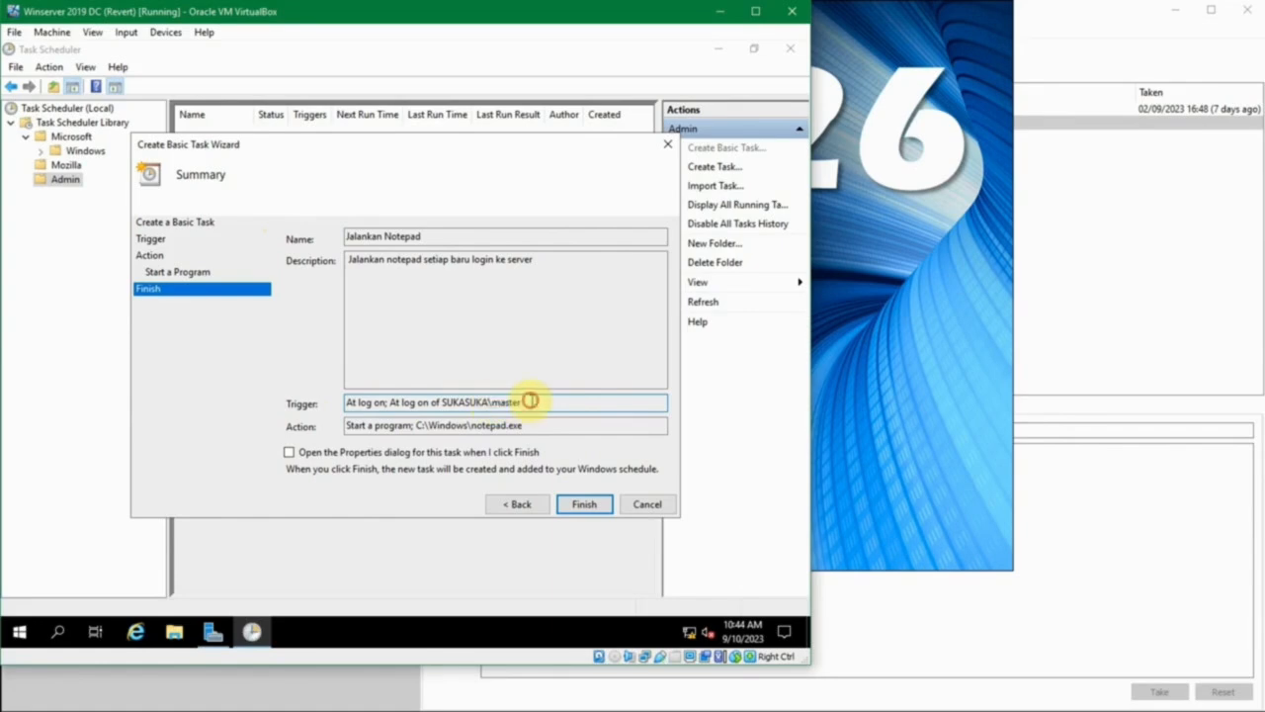
click(584, 505)
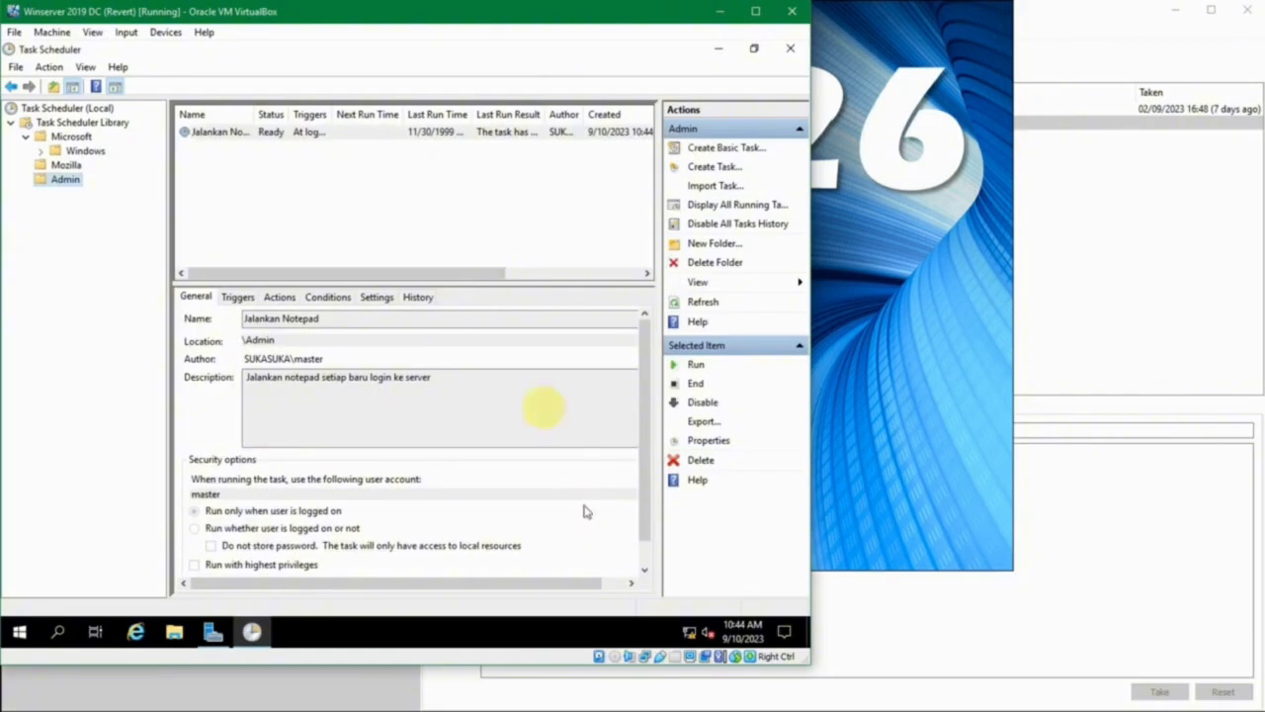
- Select the Jalankan Notepad task and widen the Name, Triggers, Last Run Time and Author columns to read its details
click(294, 131)
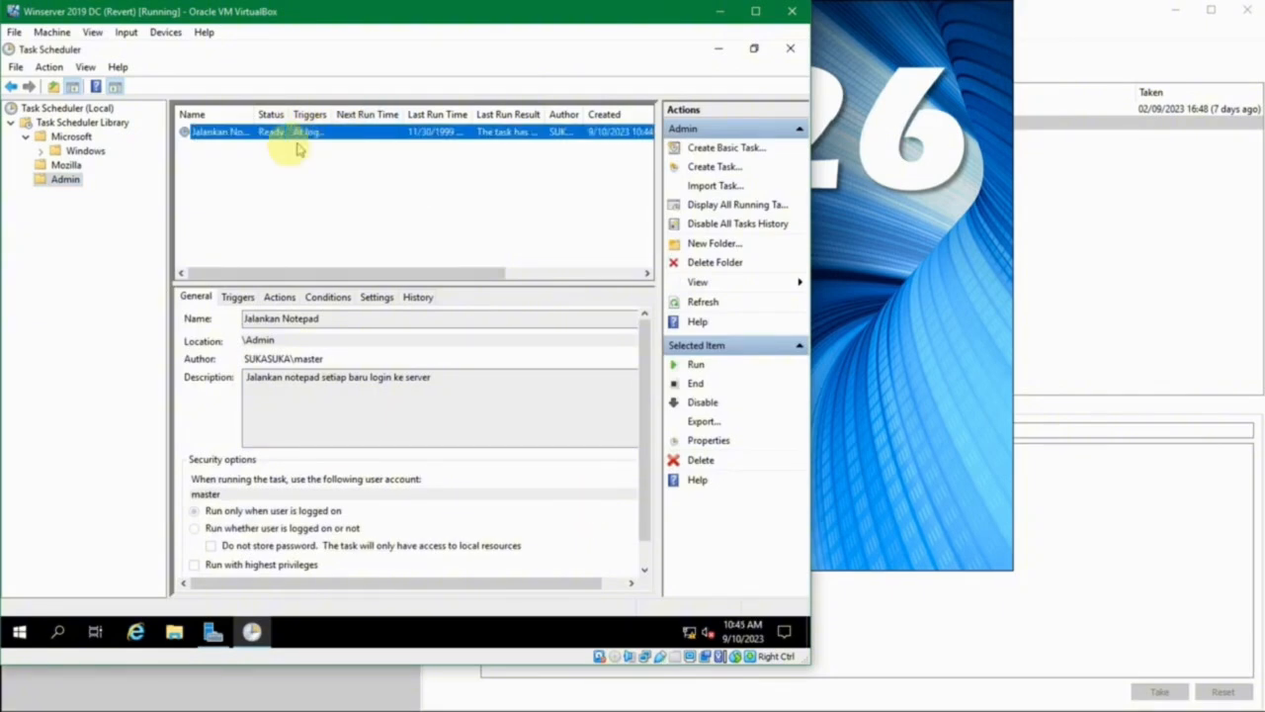
drag(254, 115, 462, 116)
drag(404, 273, 517, 274)
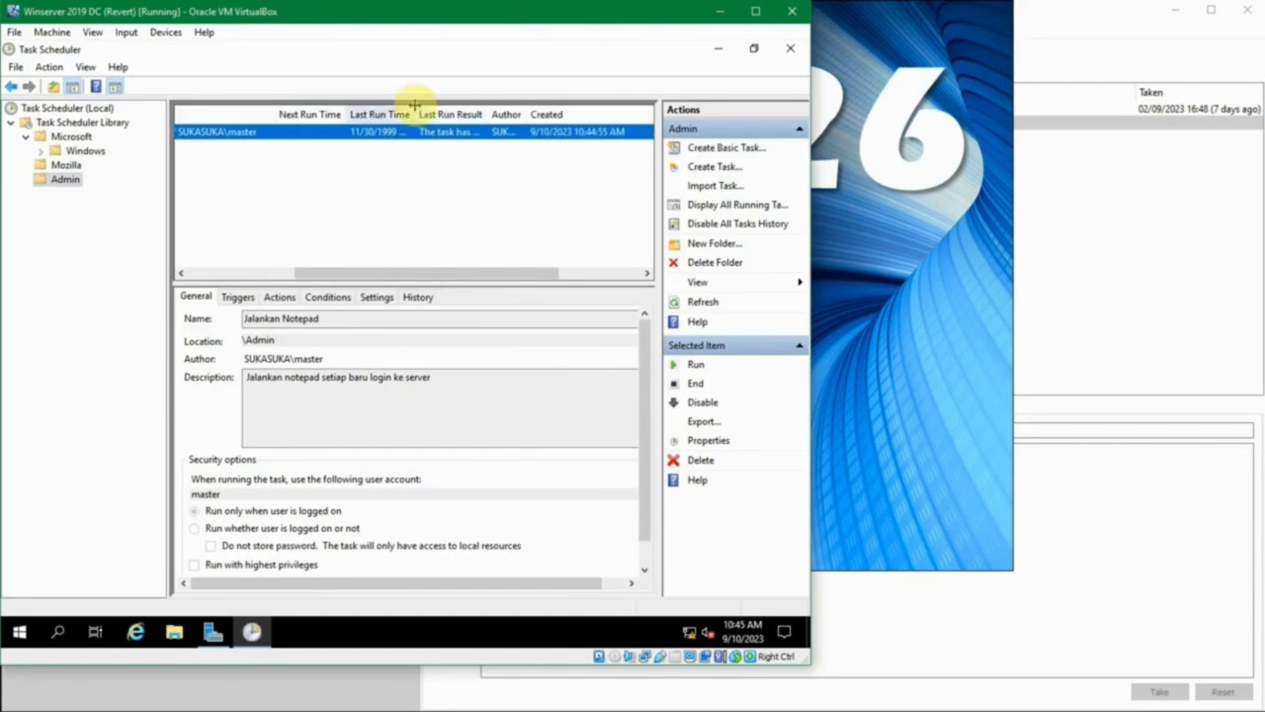
drag(414, 112, 452, 116)
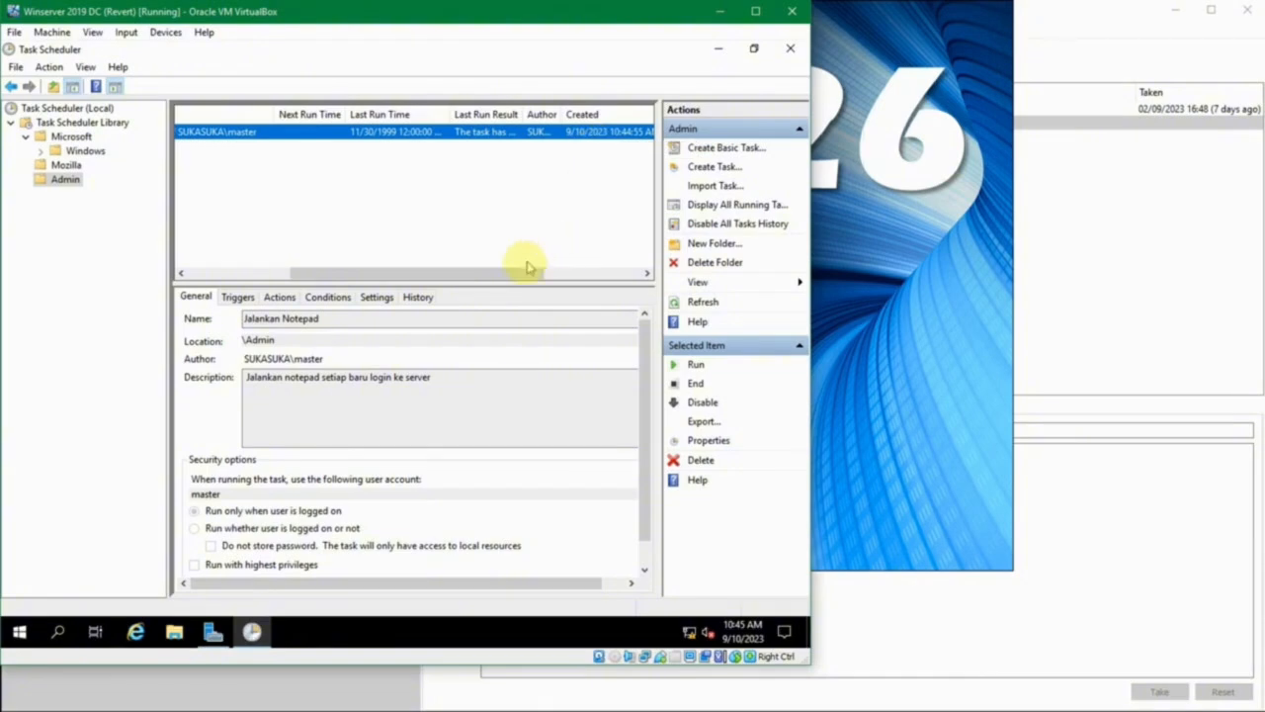
drag(523, 274, 623, 274)
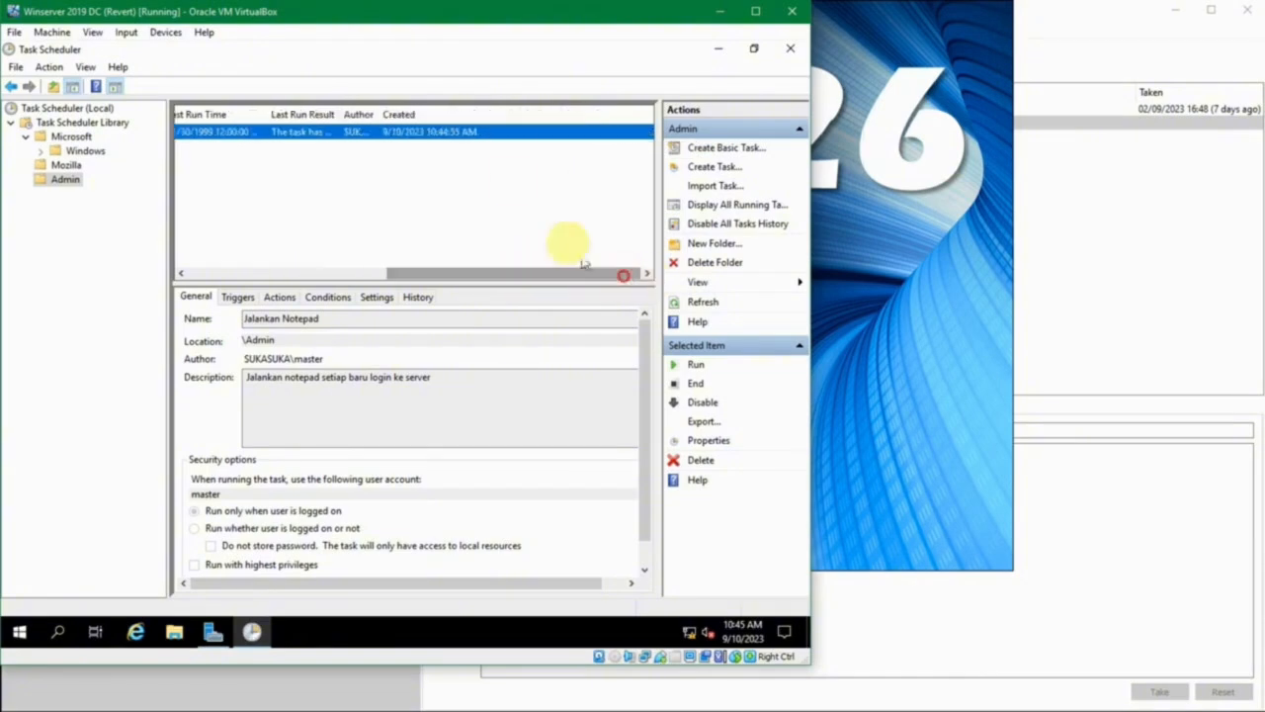
drag(381, 115, 427, 112)
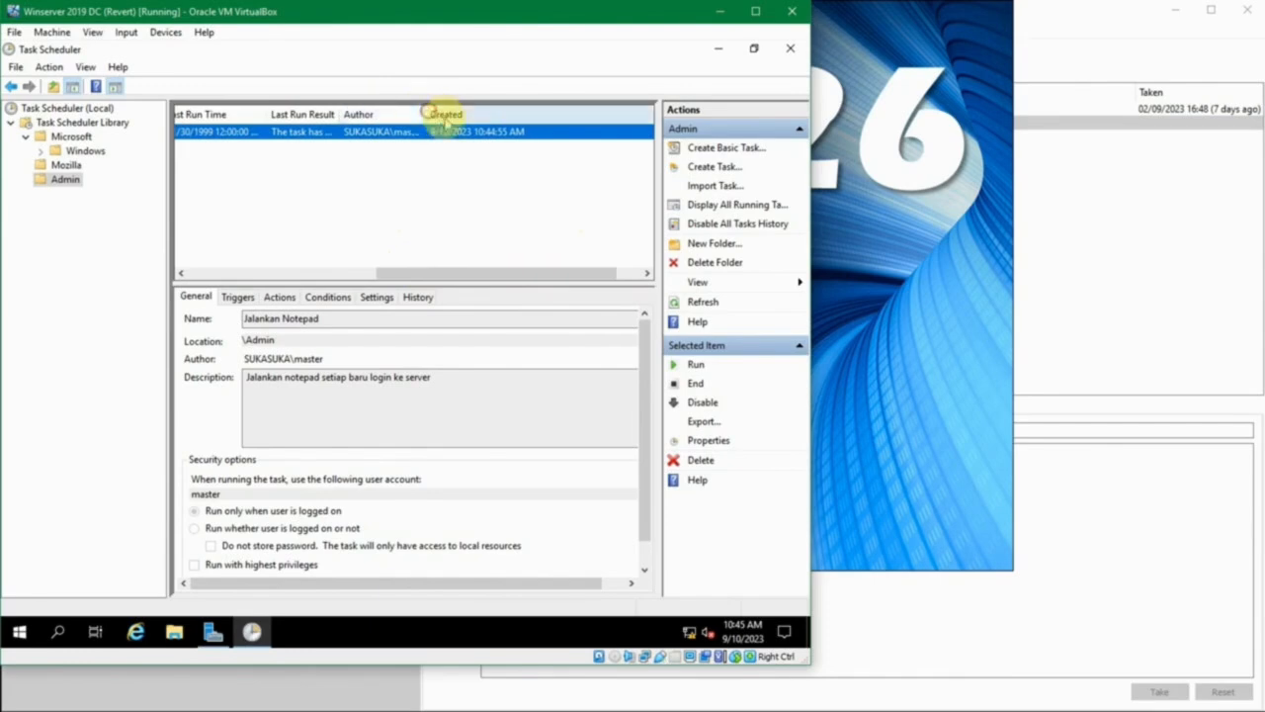
click(421, 274)
drag(420, 274, 187, 265)
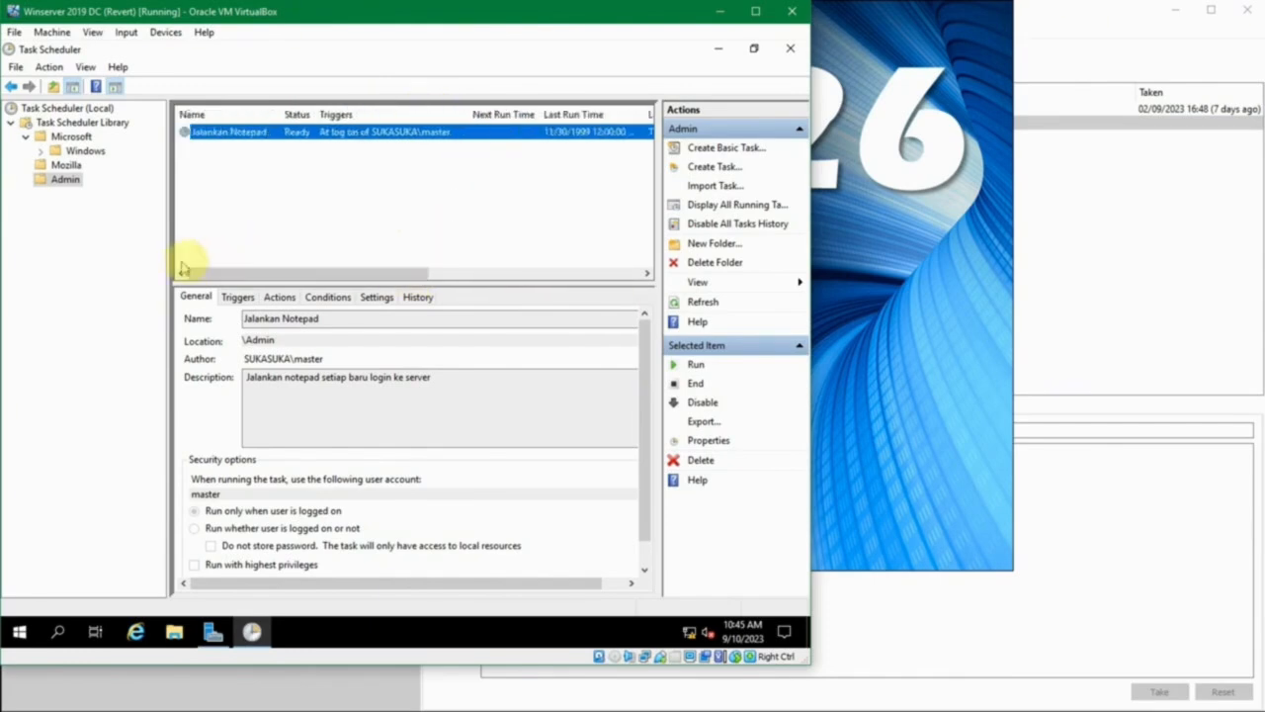
- Check the Jalankan Notepad task's triggers, actions and conditions in the task preview
click(240, 297)
click(281, 297)
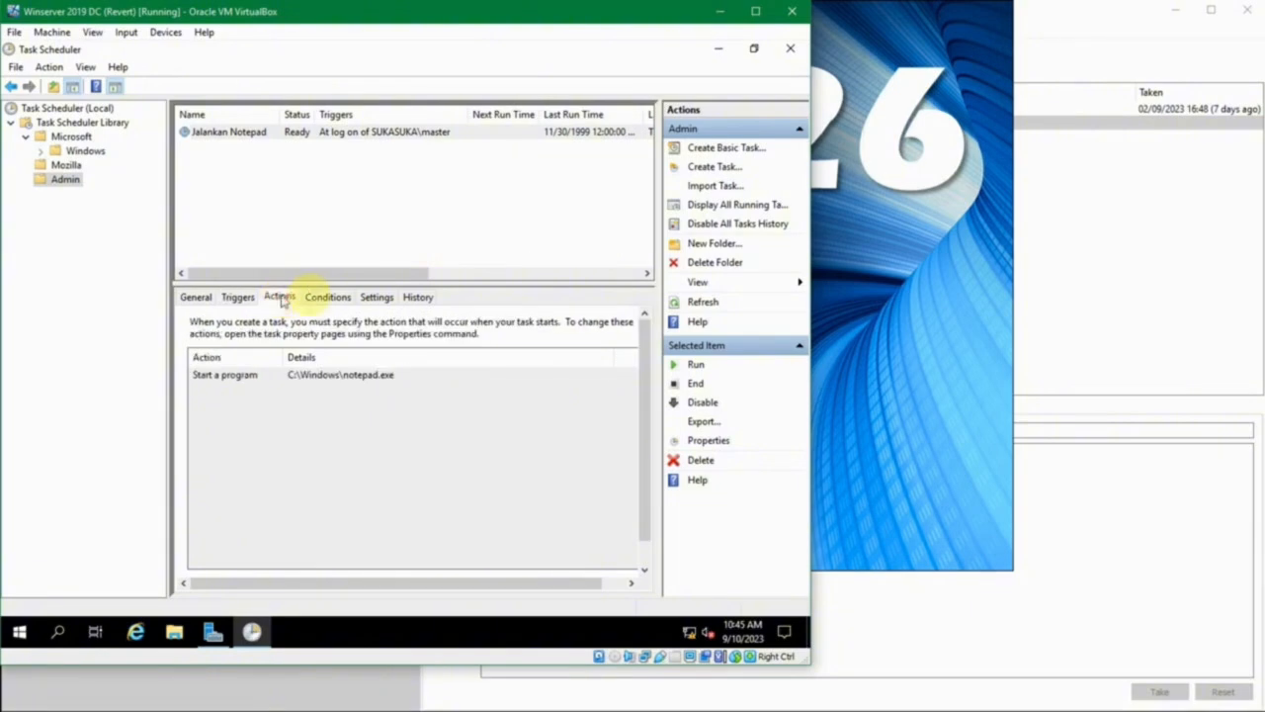
click(327, 296)
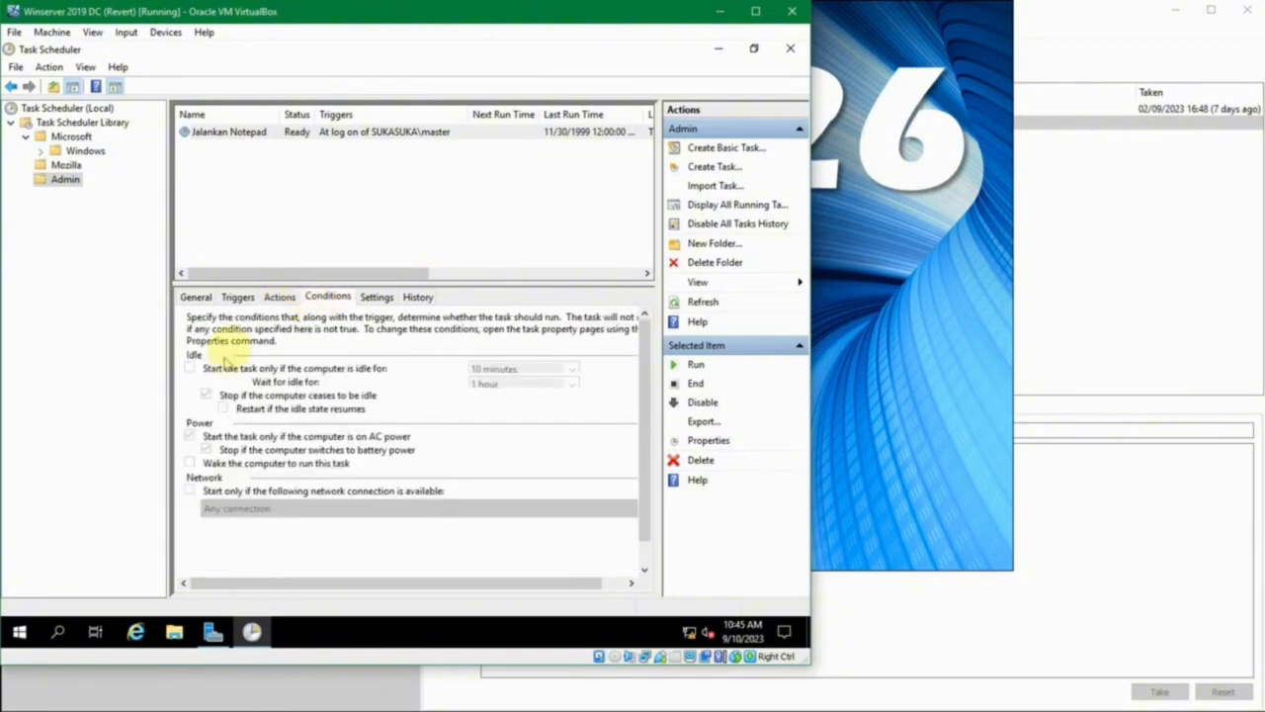
- Open the Jalankan Notepad task's properties and review its triggers, actions and conditions
right_click(284, 136)
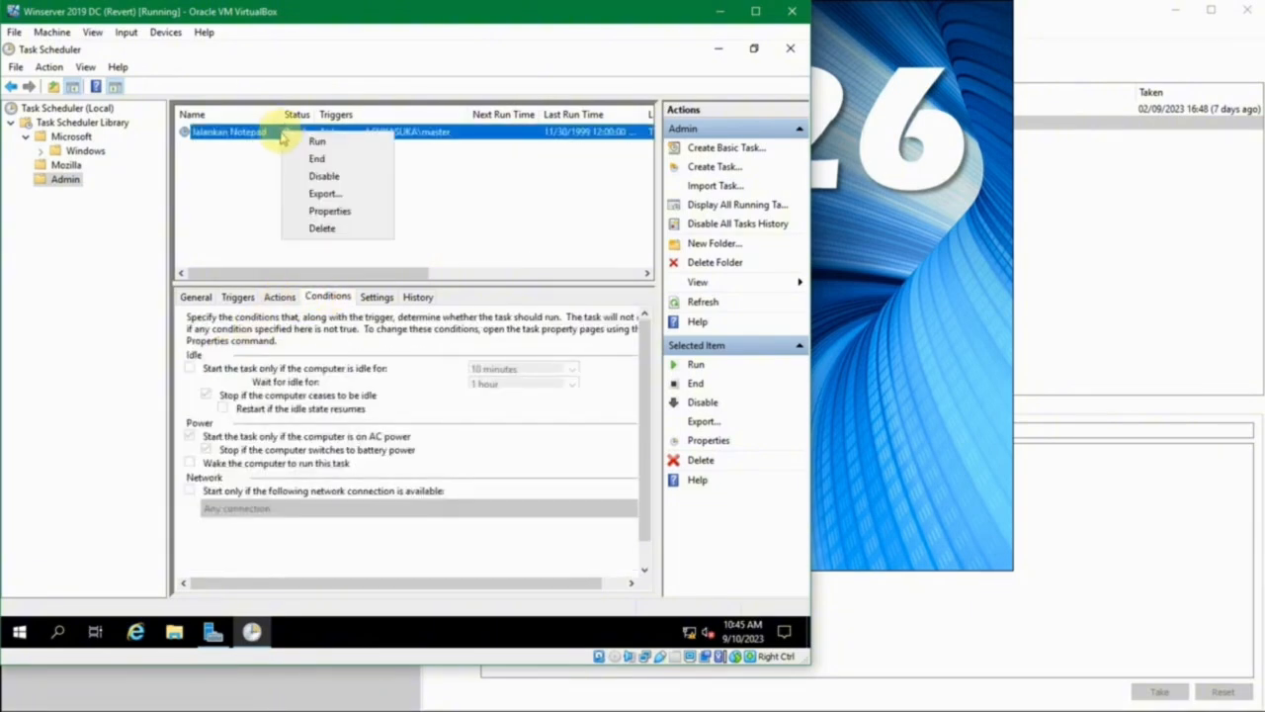
click(350, 214)
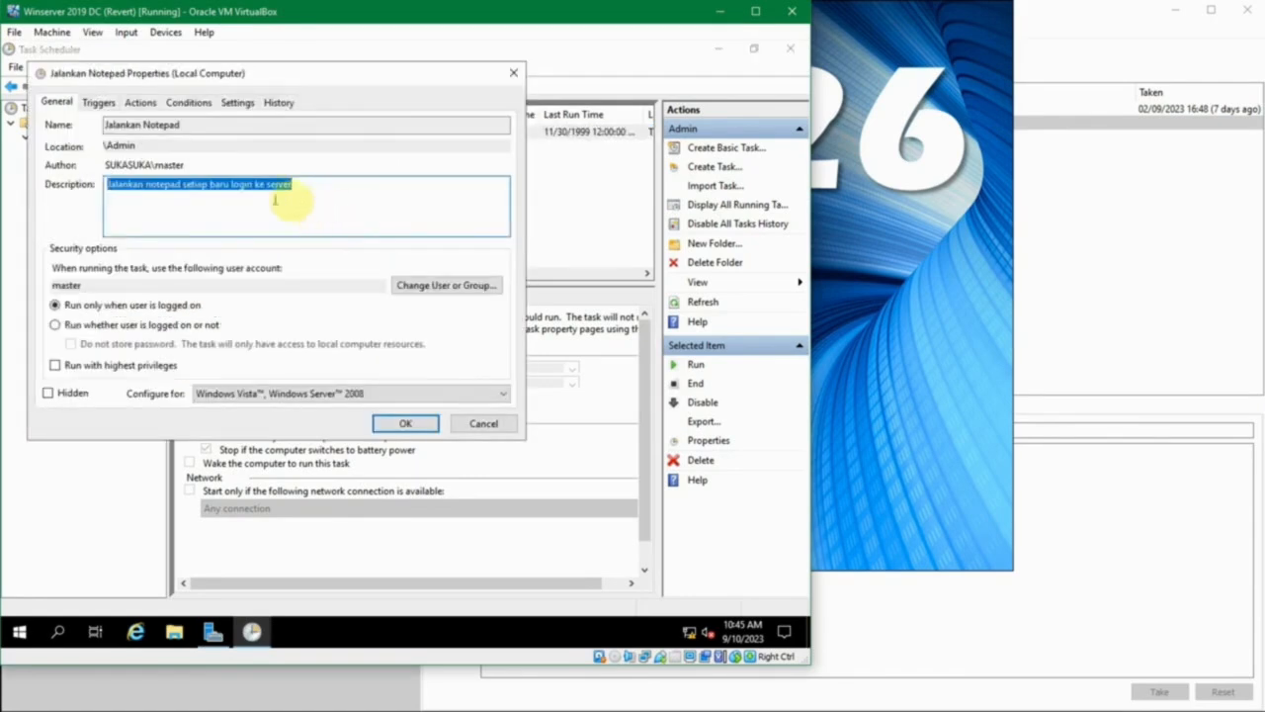
drag(181, 83, 311, 167)
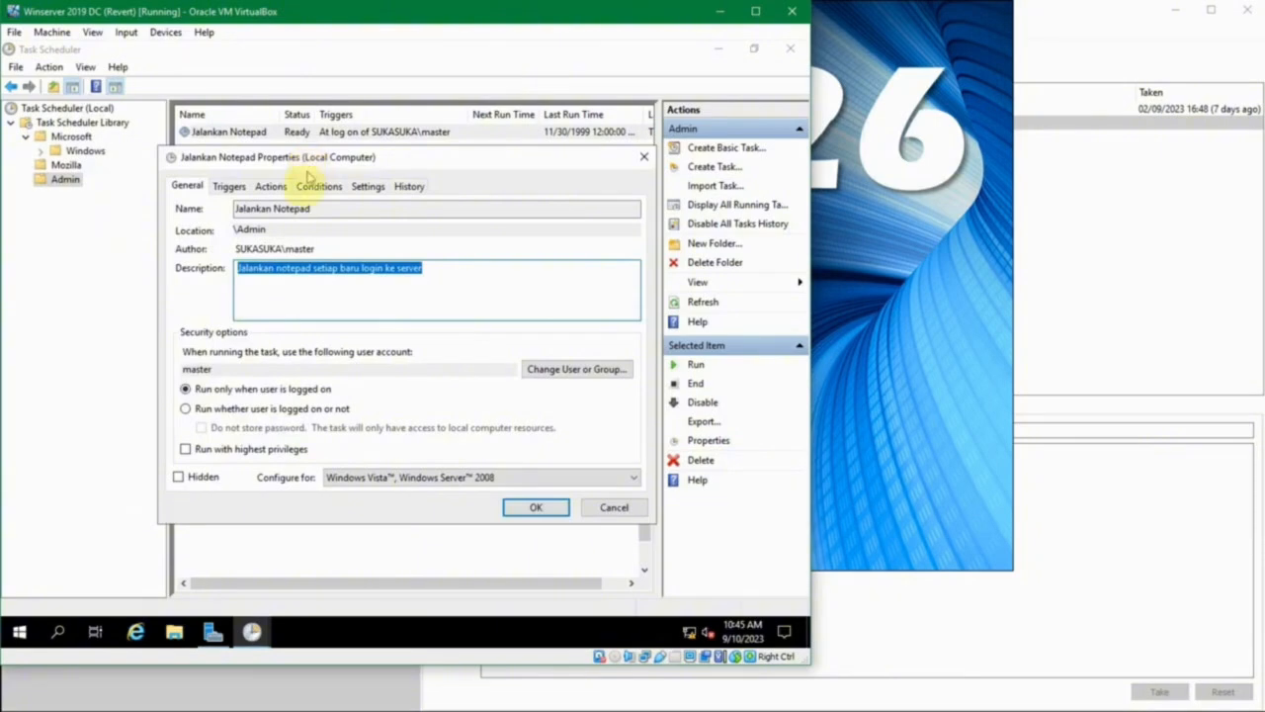
click(237, 188)
click(282, 187)
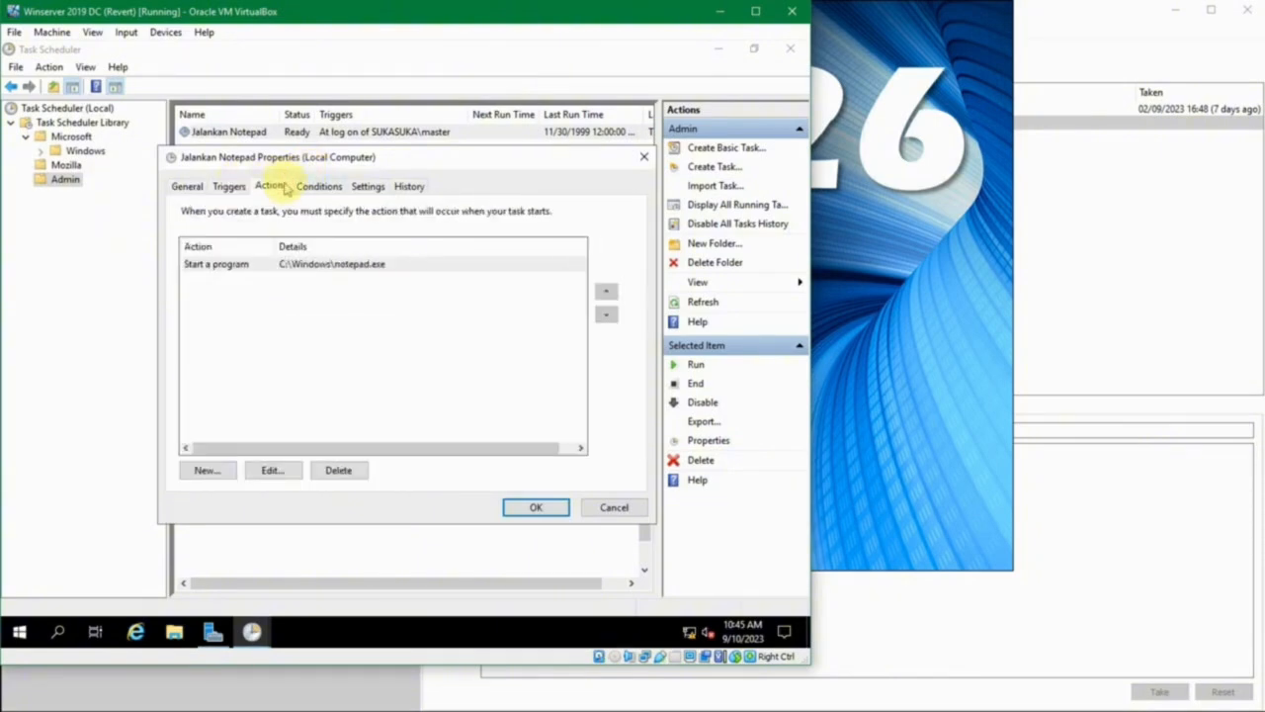
click(332, 190)
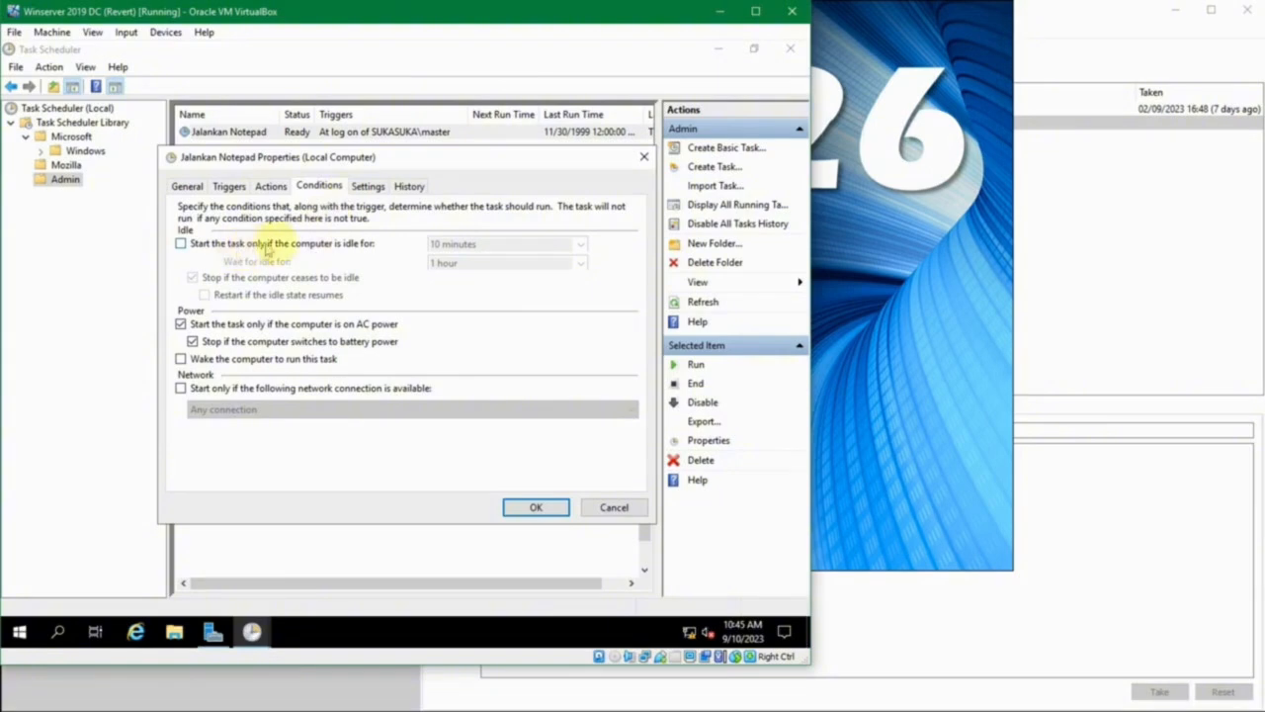
- Try the condition that starts the task only when the computer is idle, check its idle duration choices, and turn it off again
click(323, 247)
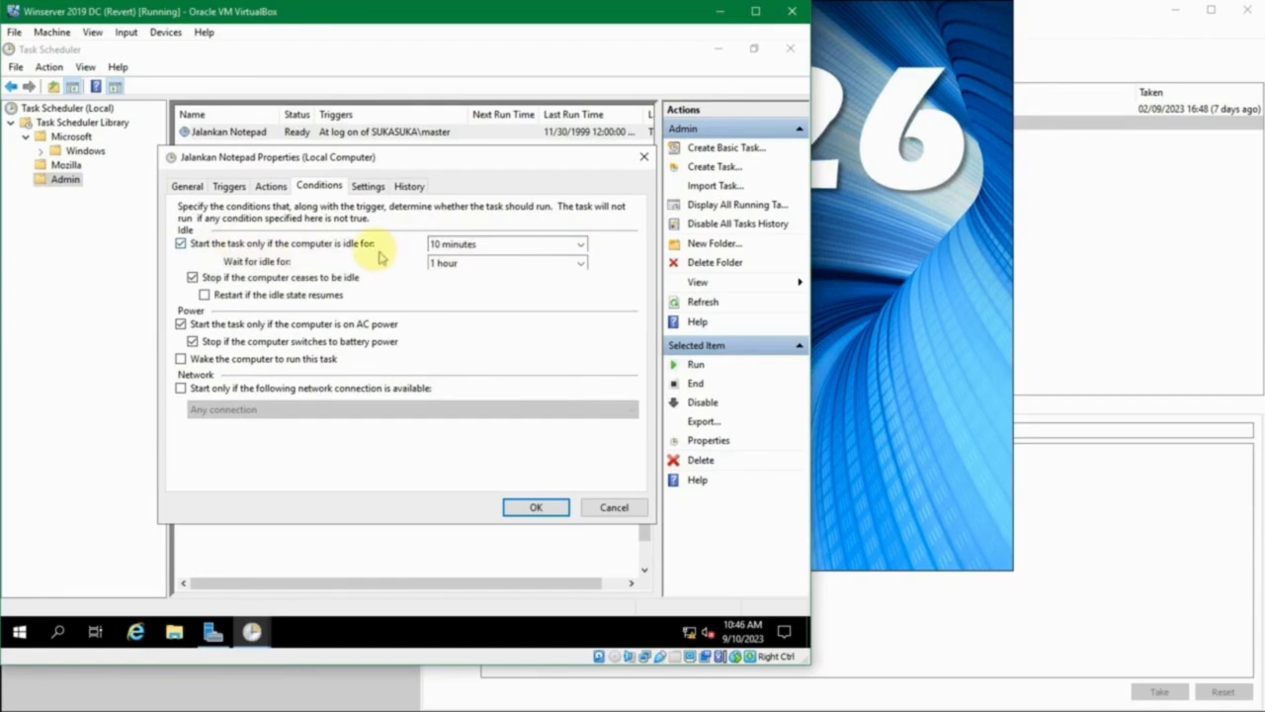
click(581, 247)
click(581, 247)
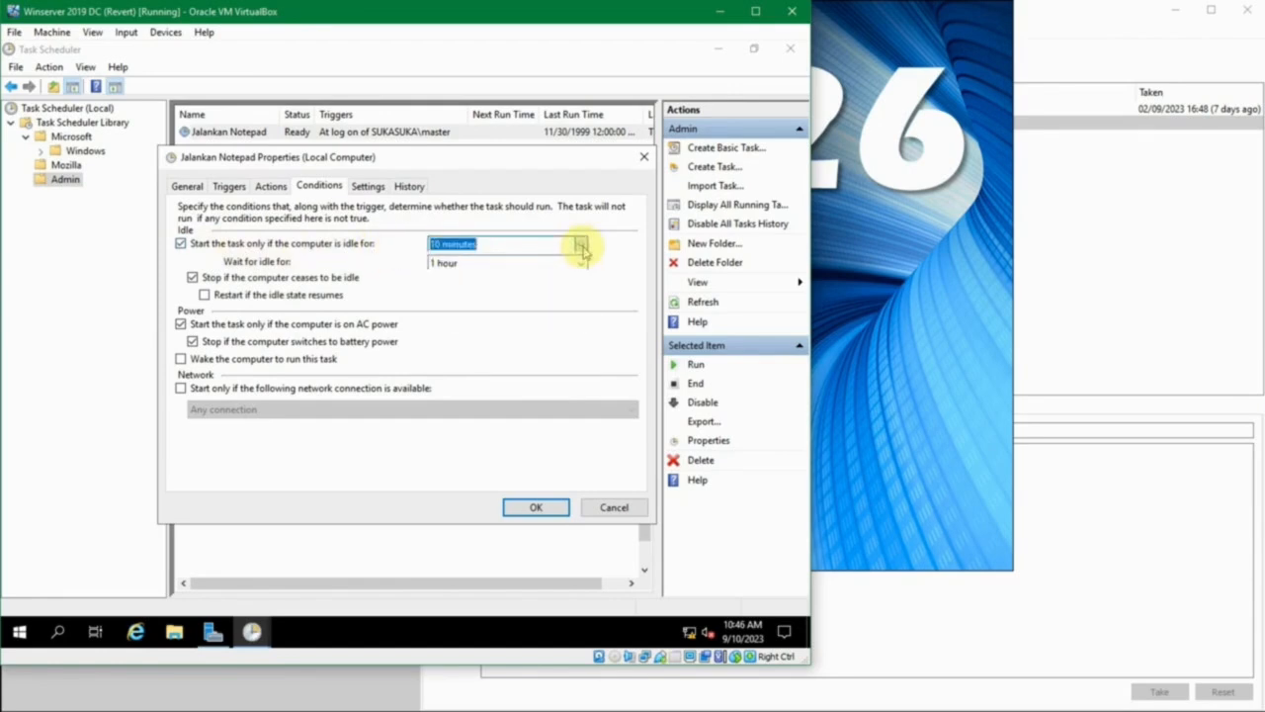
click(581, 247)
click(581, 247)
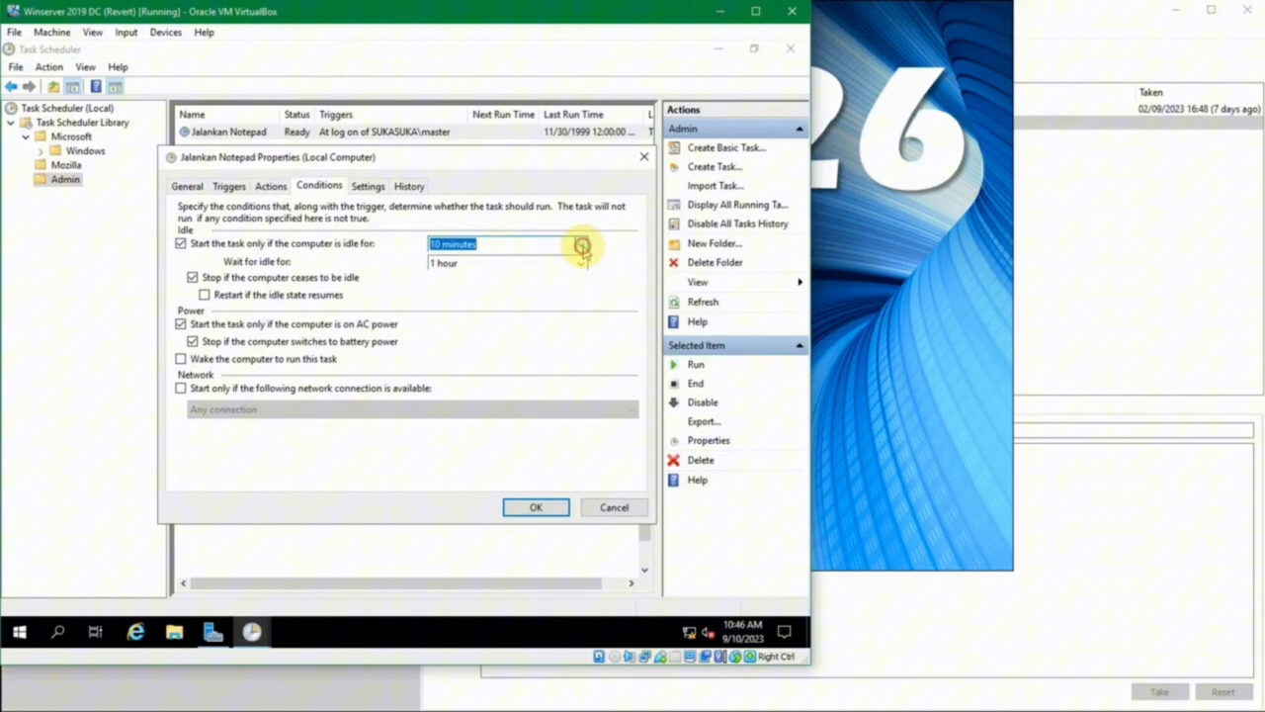
click(254, 245)
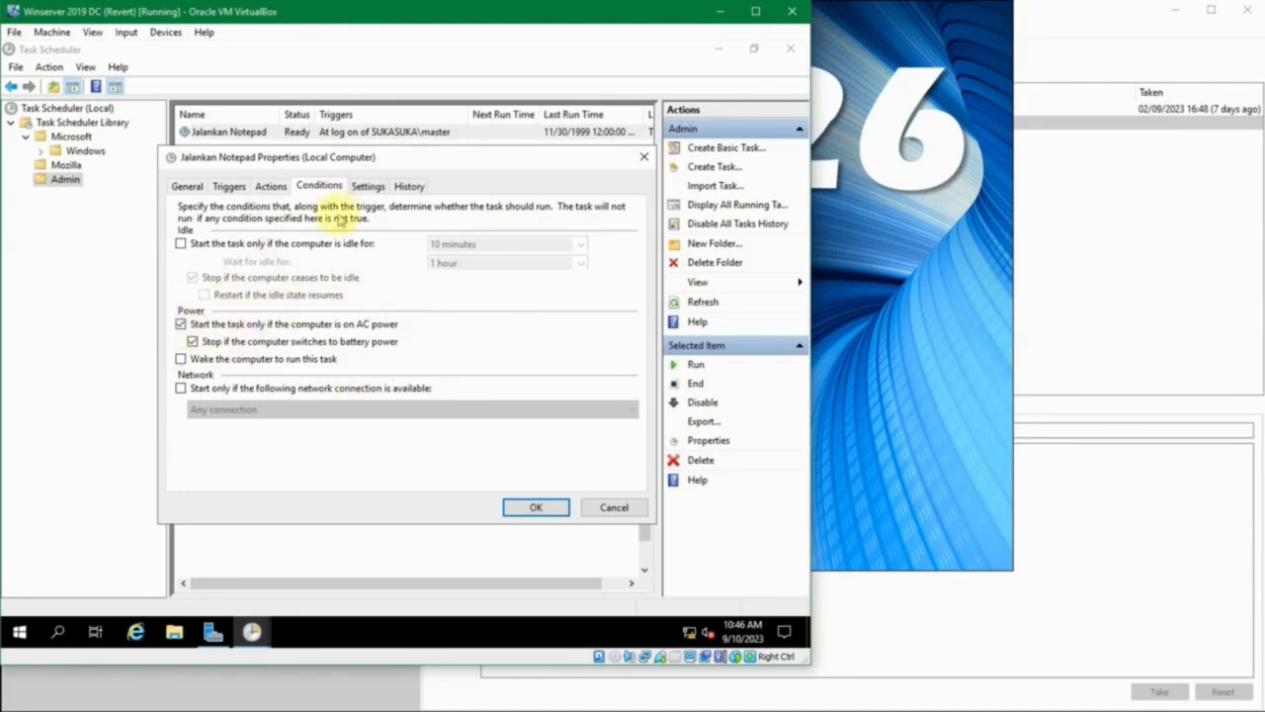
- Review the task's additional settings and examine the general information and details of the registration event in its history
click(366, 188)
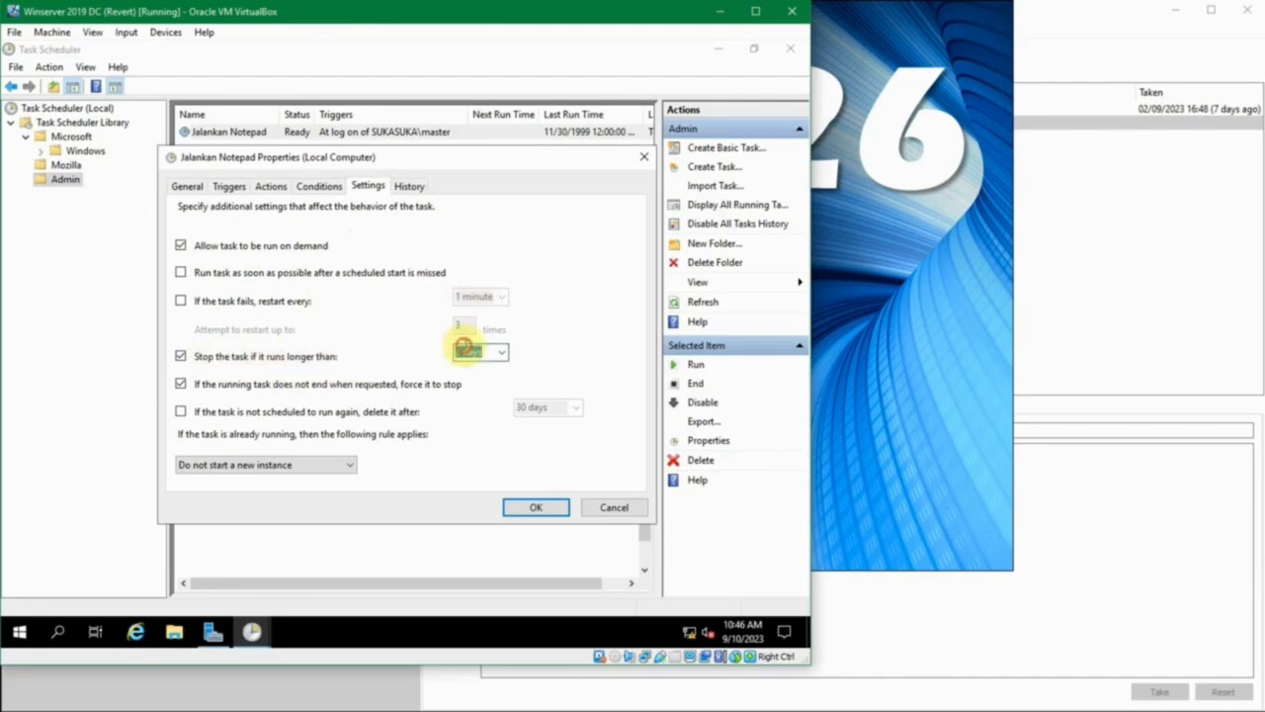
click(501, 353)
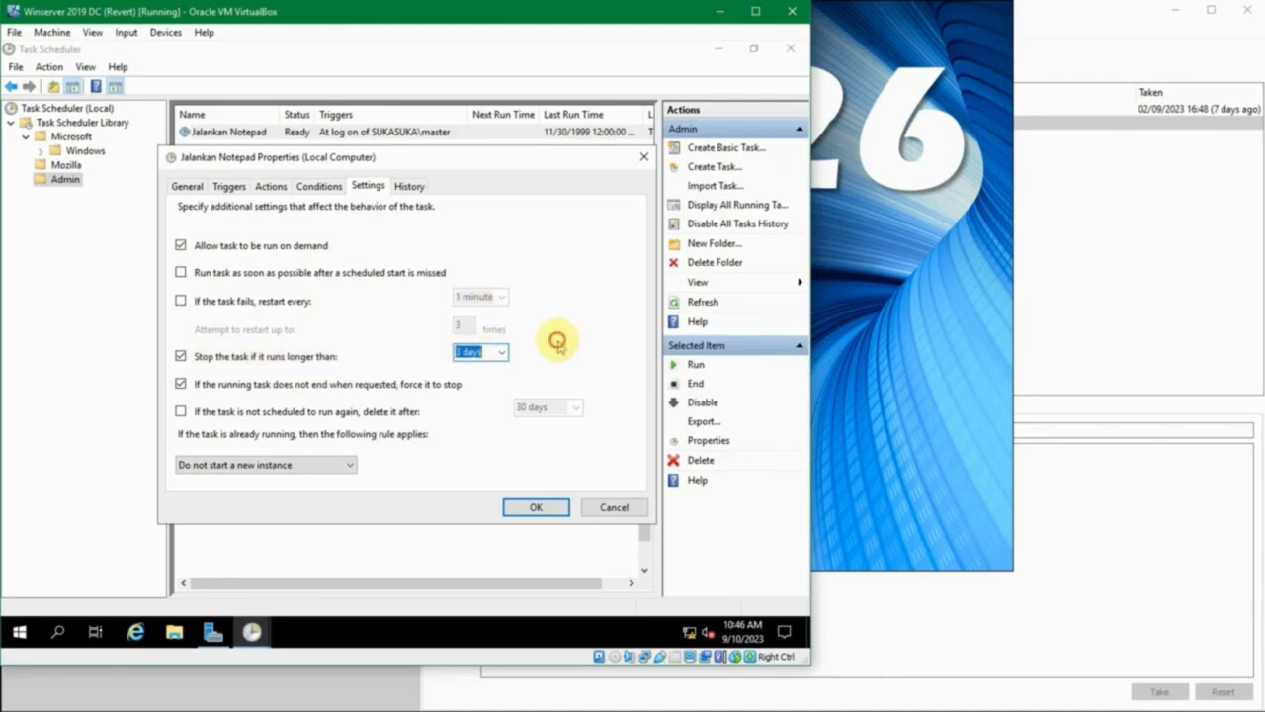
click(400, 188)
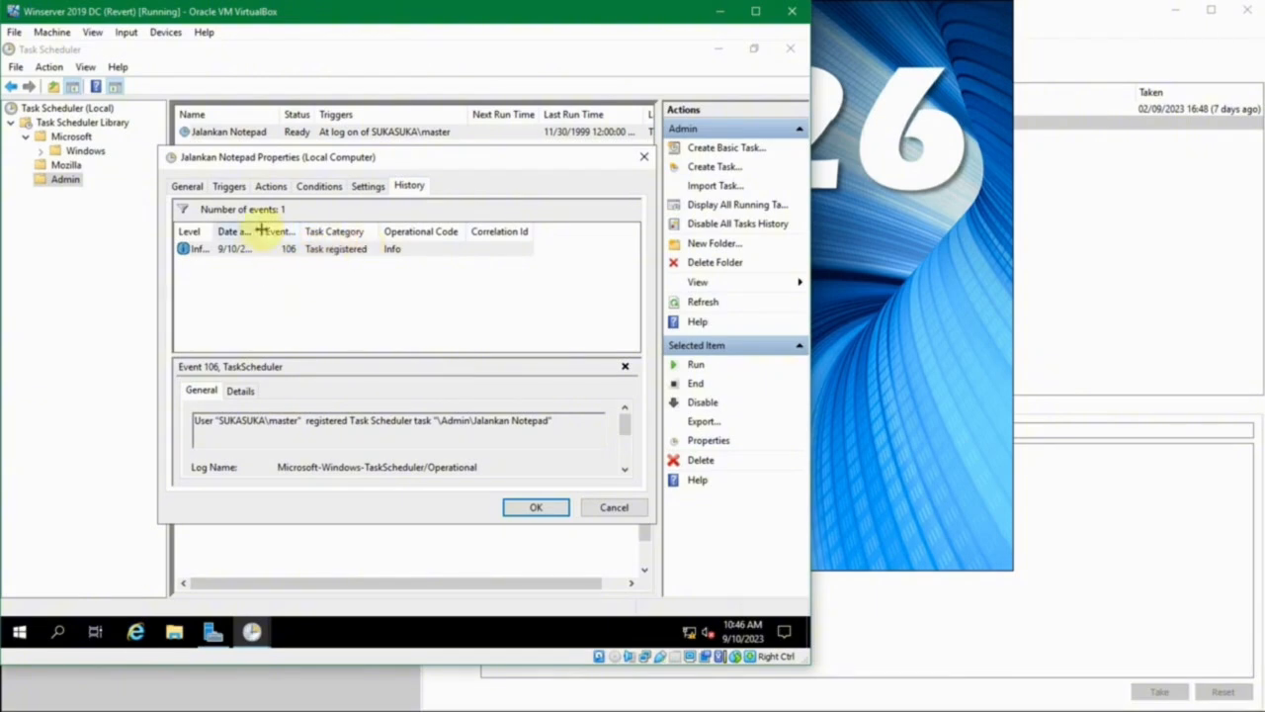
drag(260, 231, 388, 234)
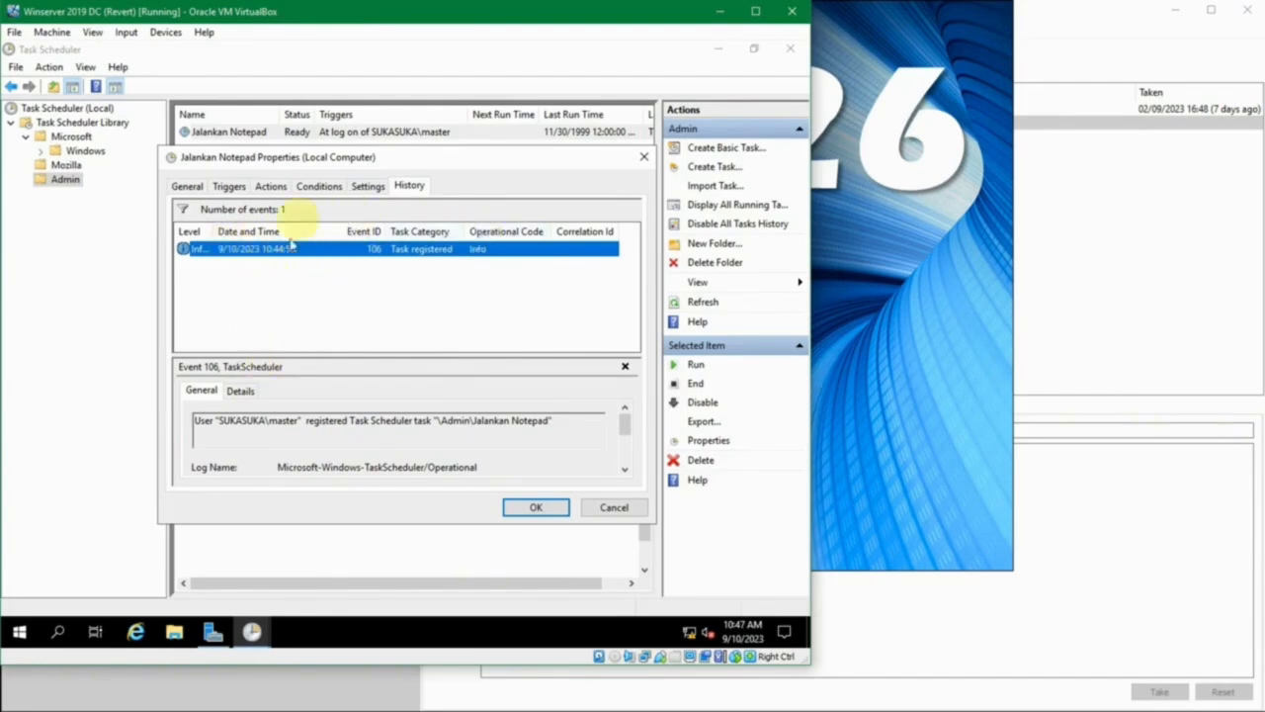
click(237, 395)
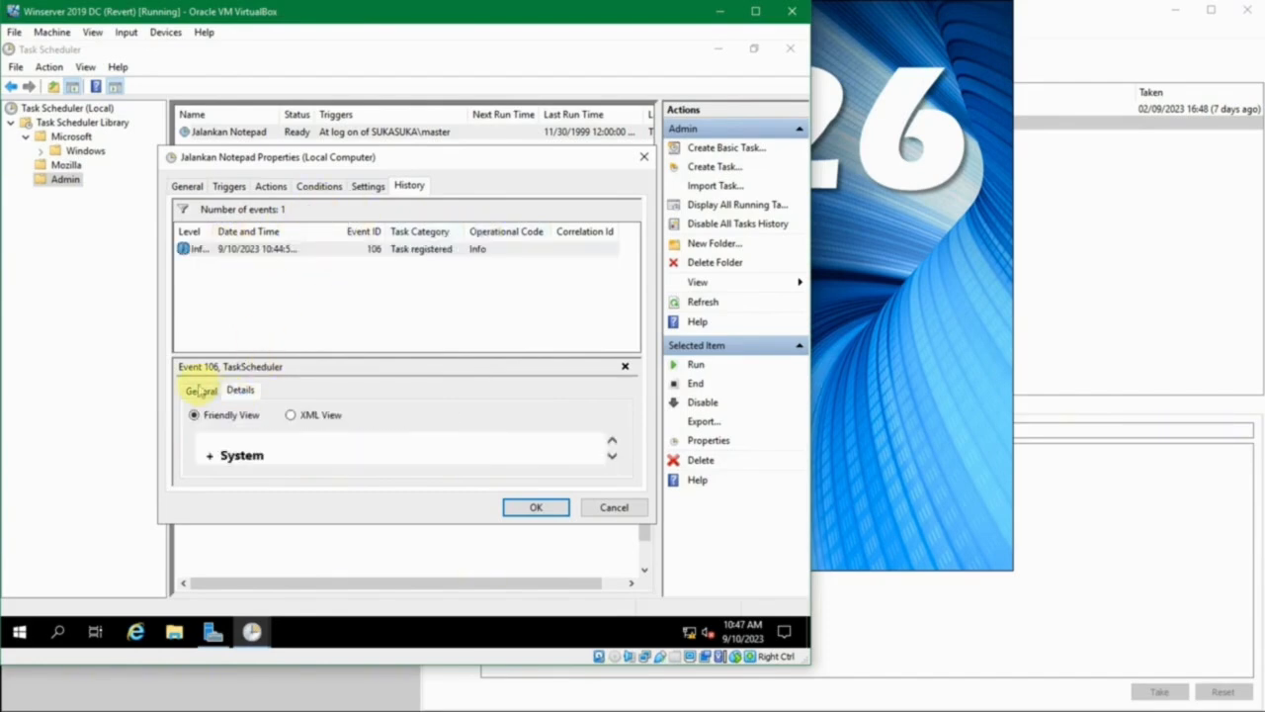
scroll(455, 447, down, 4)
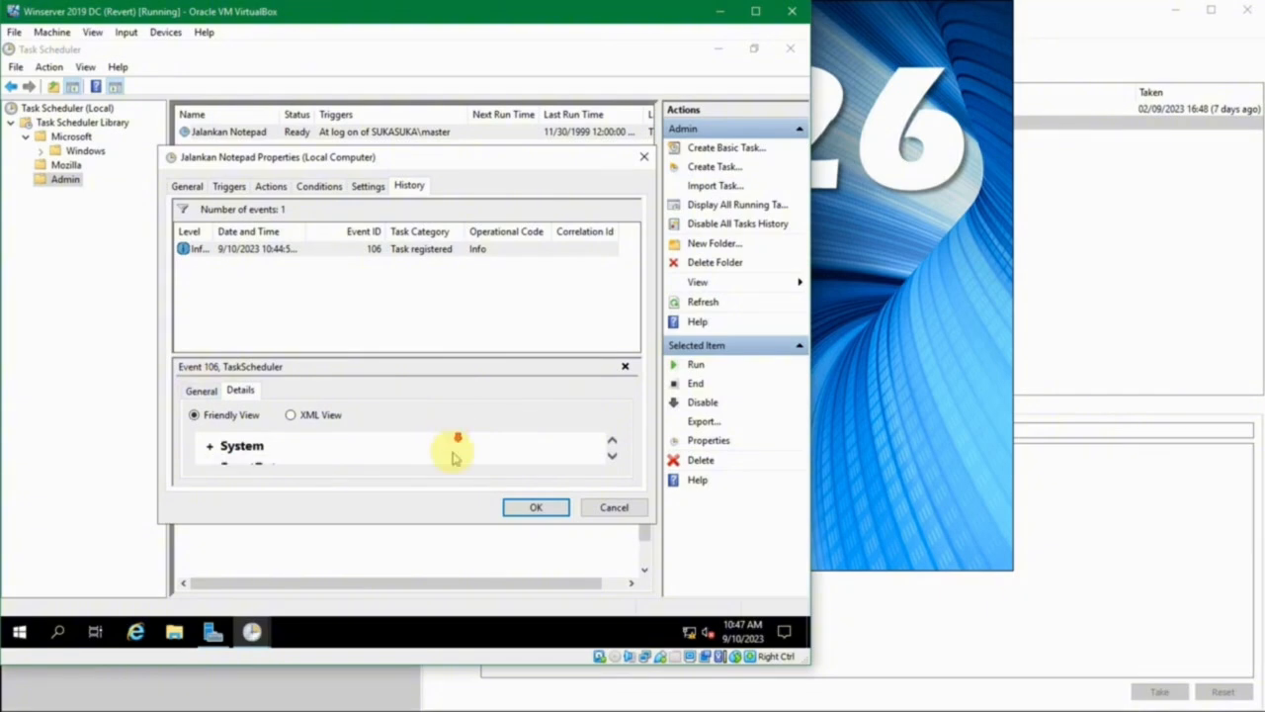
scroll(419, 458, down, 1)
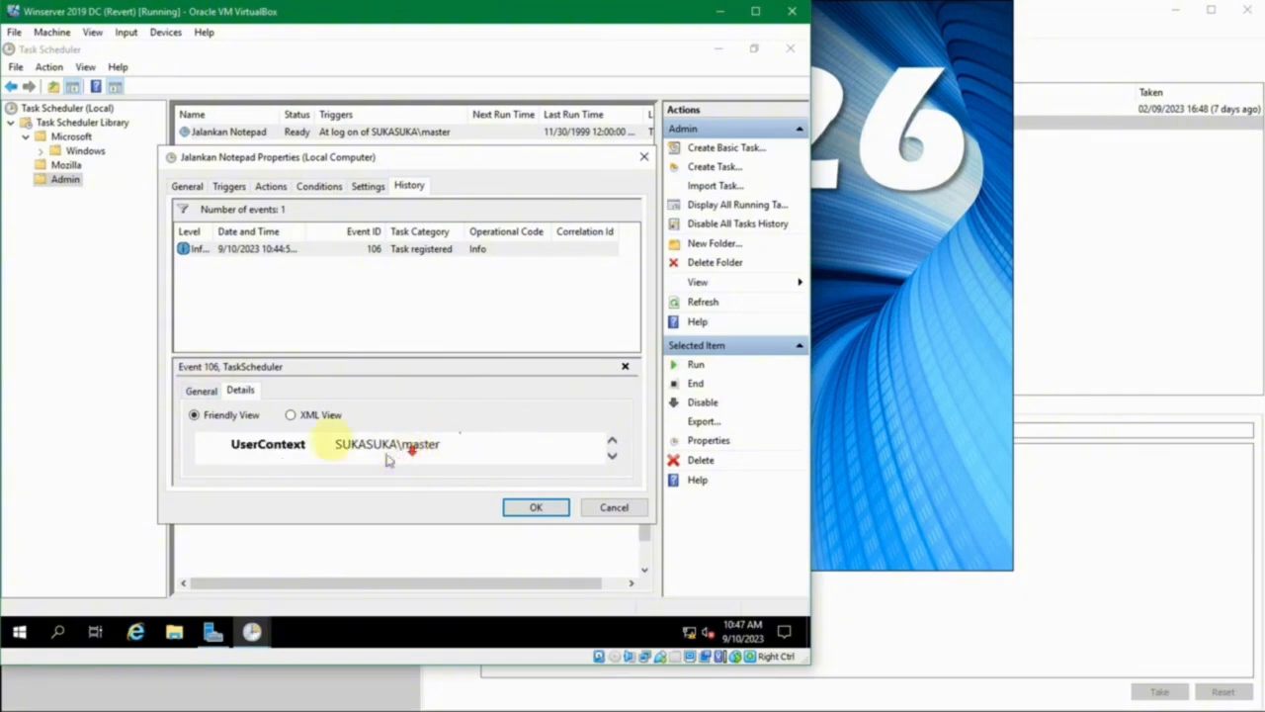
click(197, 392)
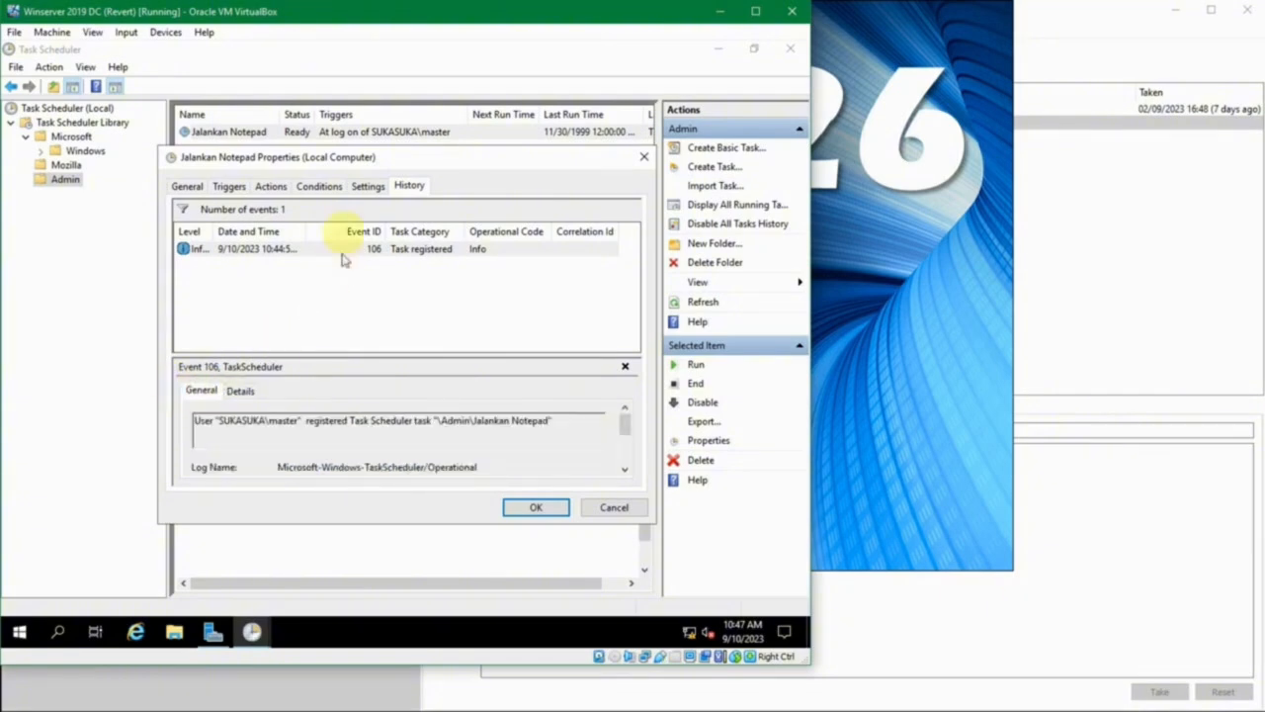
- Recheck the task's conditions and its general information with the security options
click(321, 186)
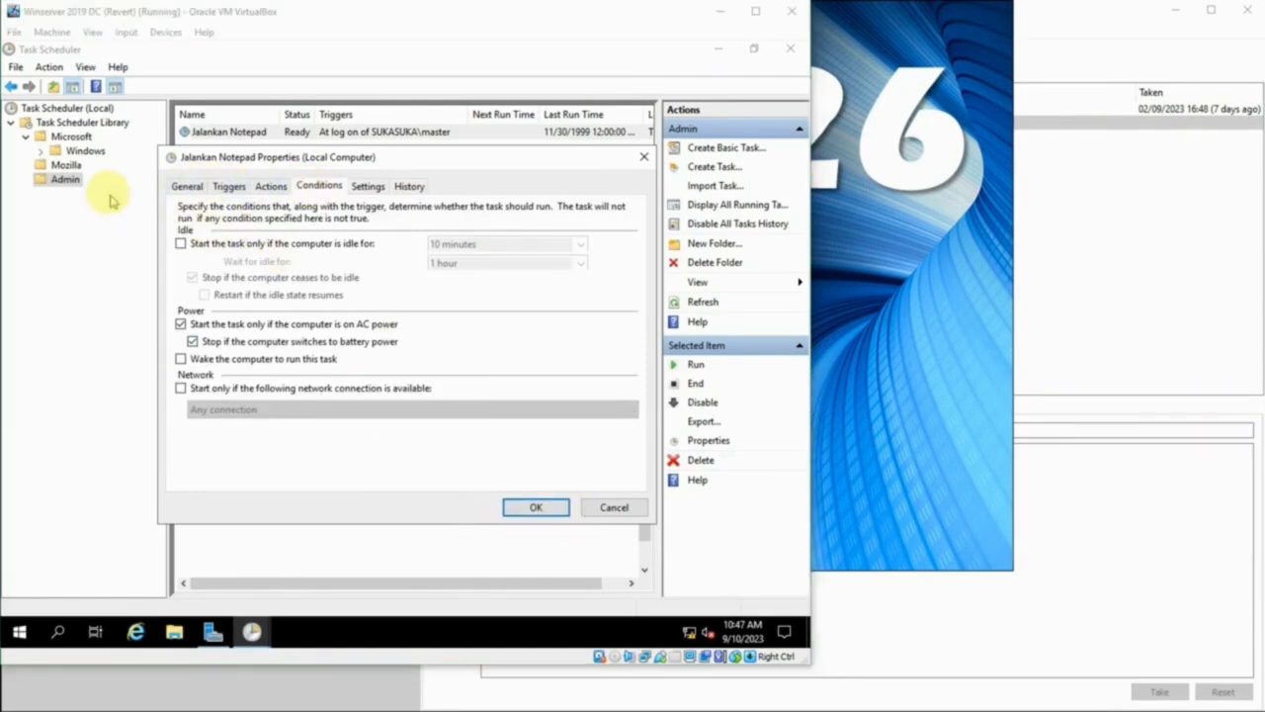
click(187, 188)
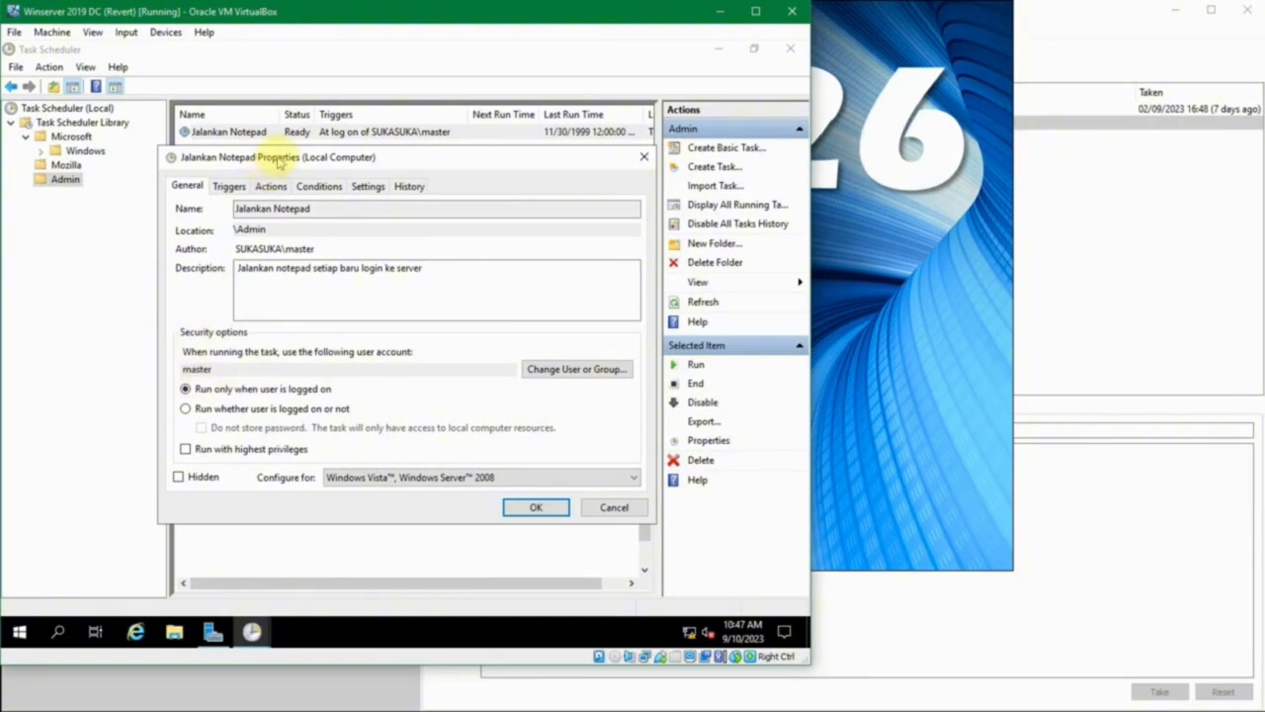
drag(278, 162, 260, 176)
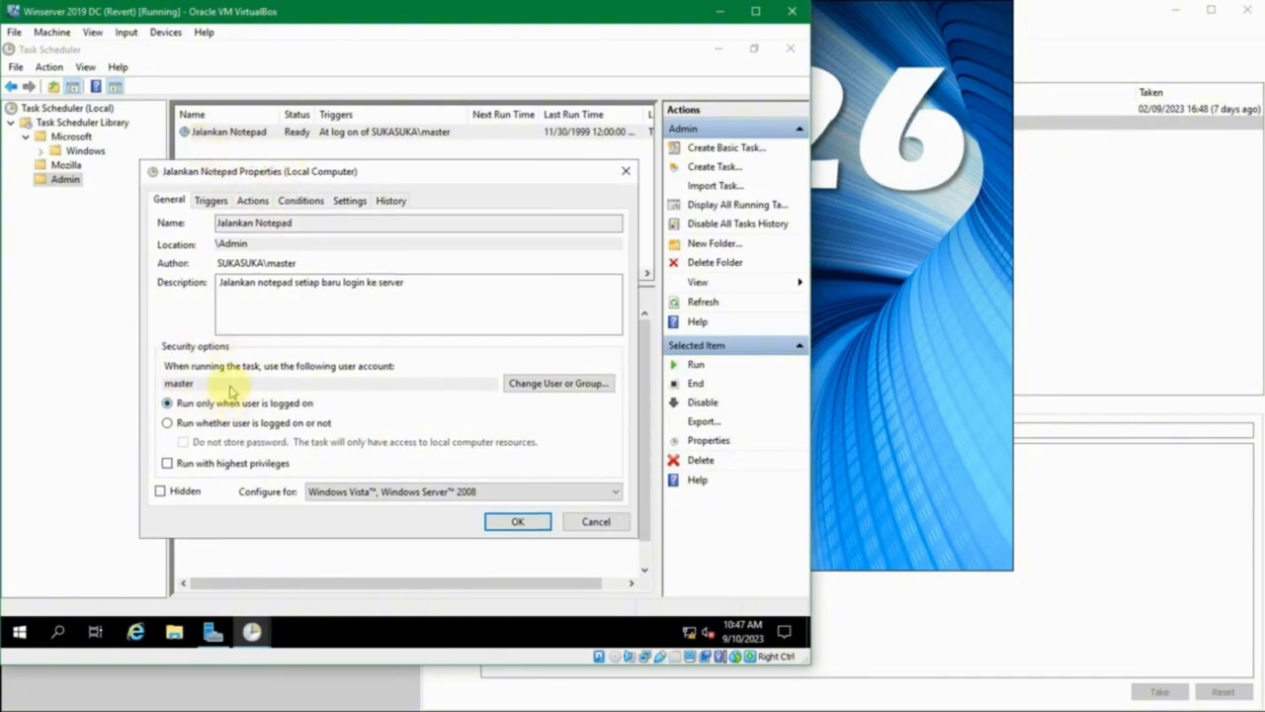
- Change the account that runs the task to the domain's Administrator user, picking it from the names matching "administrator"
click(529, 388)
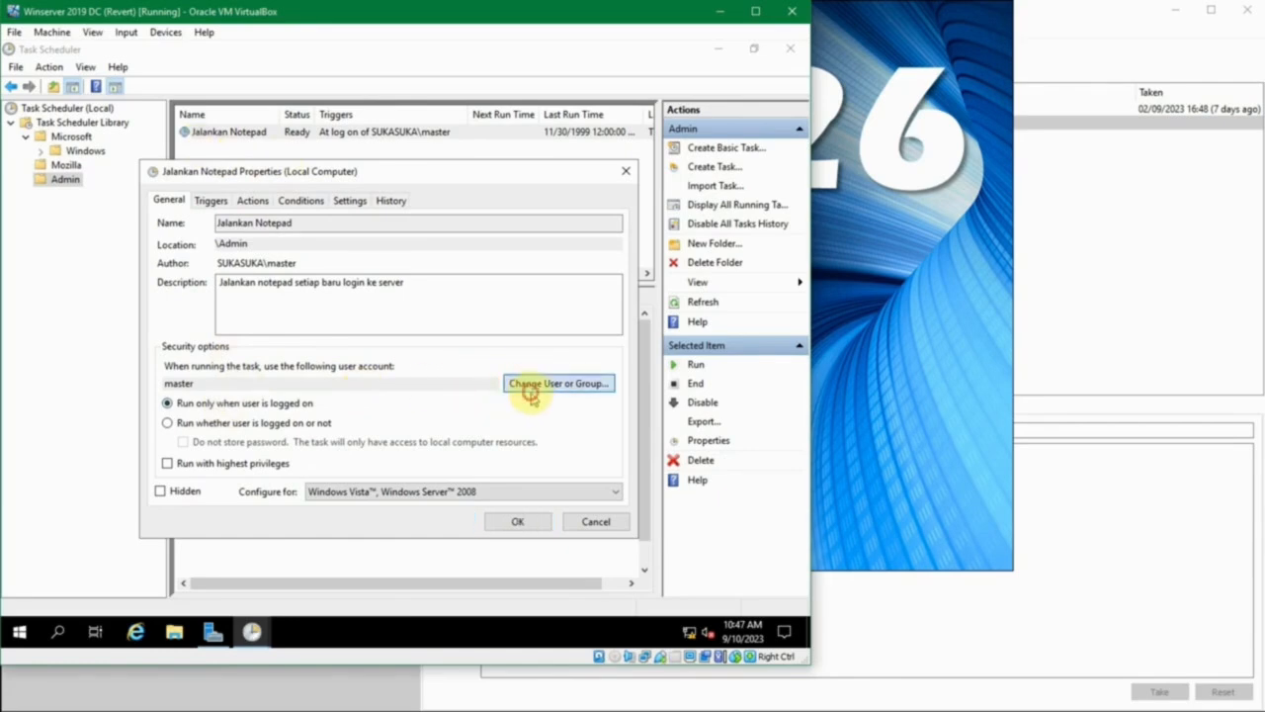
drag(392, 196, 426, 201)
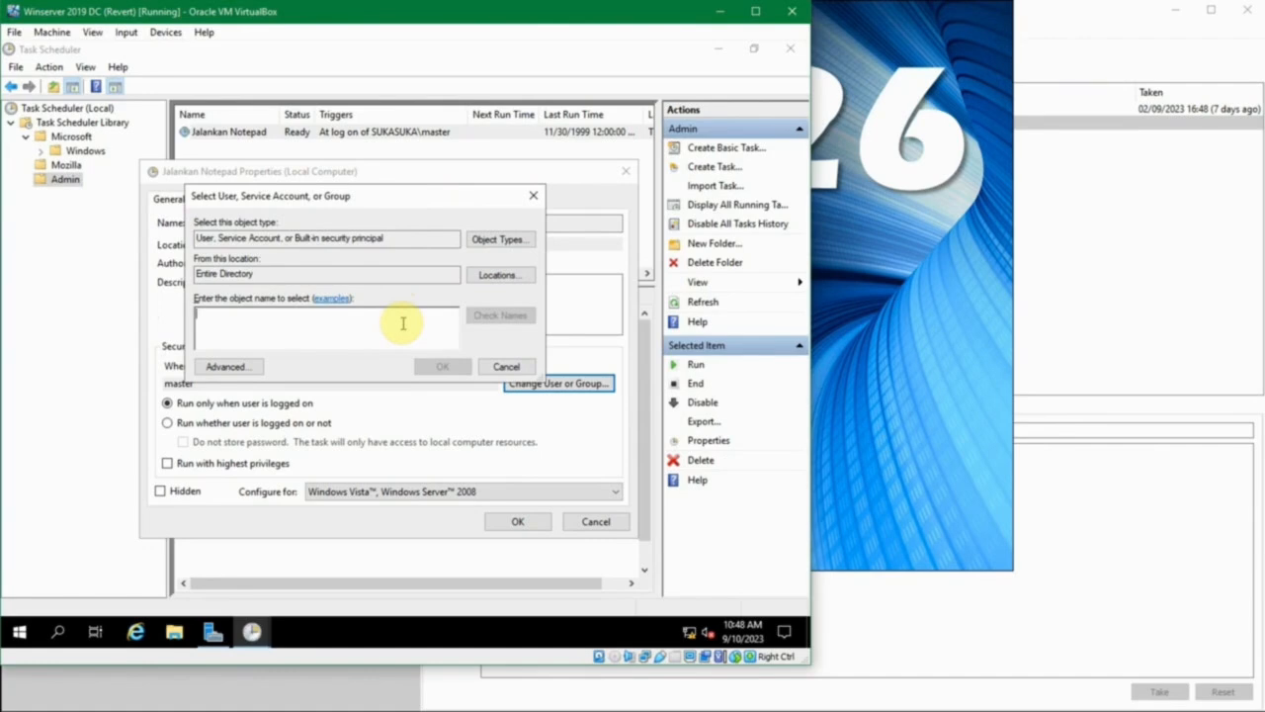
text(administrator)
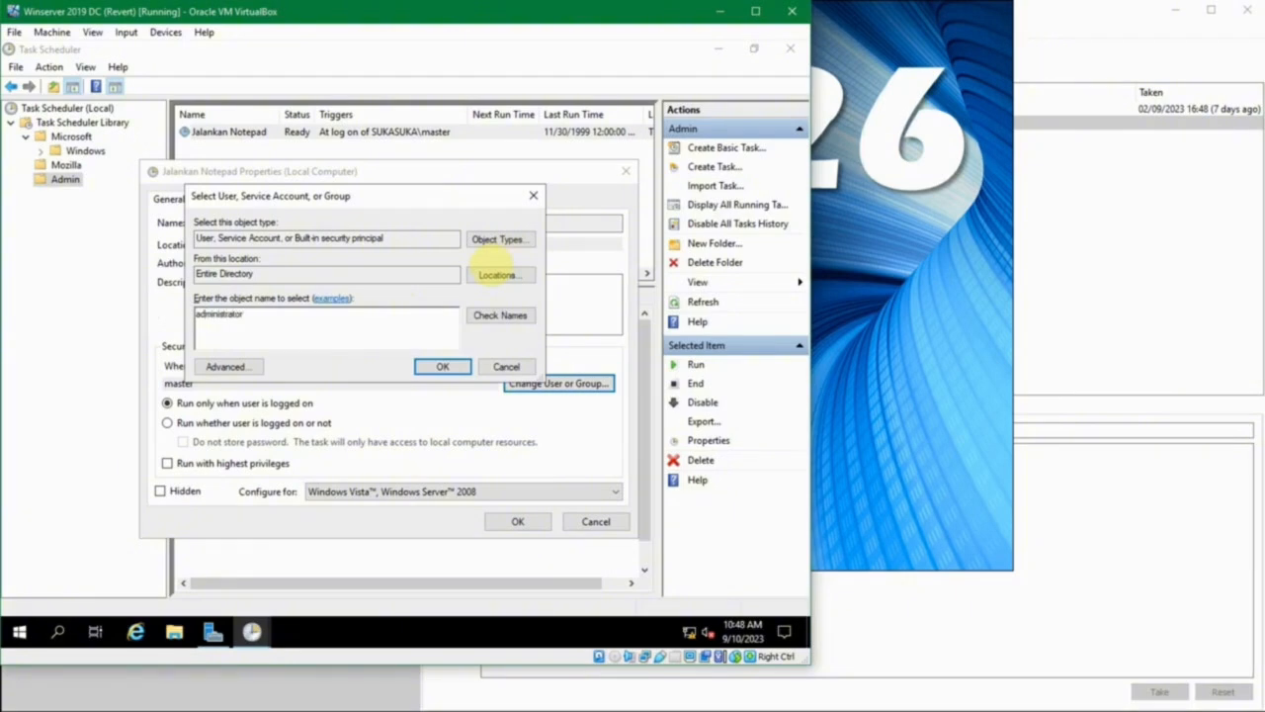
click(501, 314)
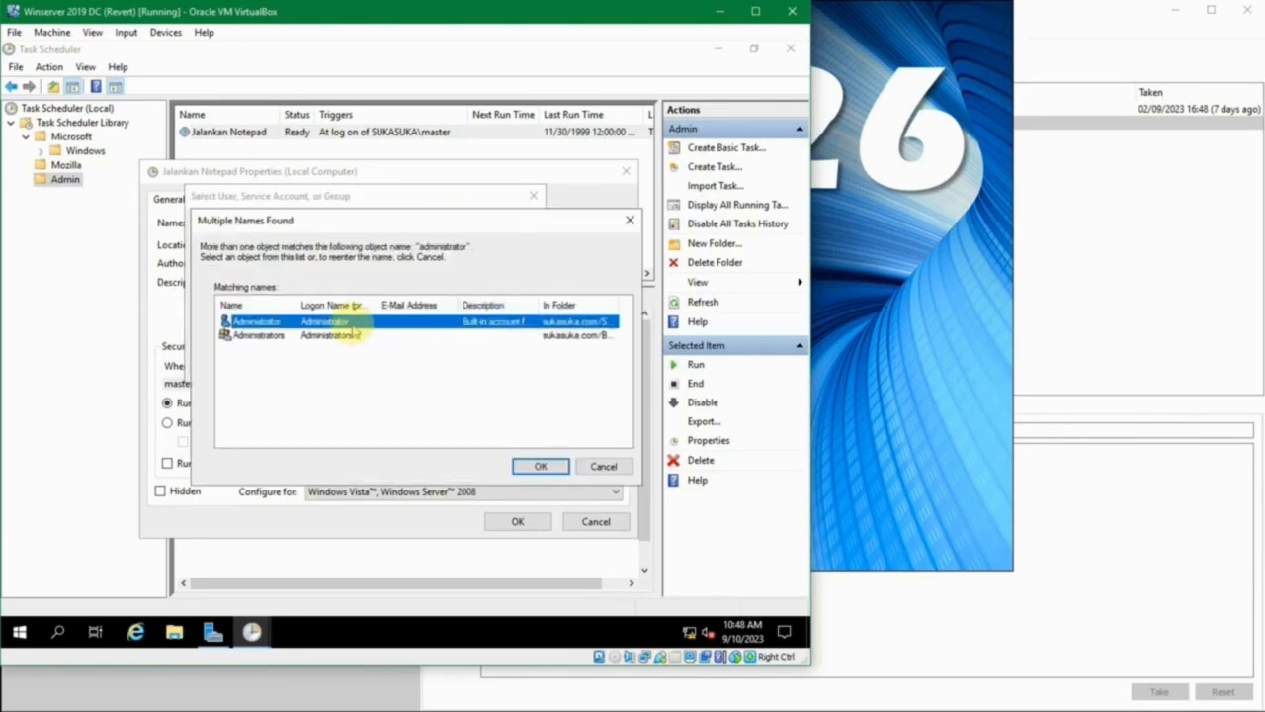
click(557, 466)
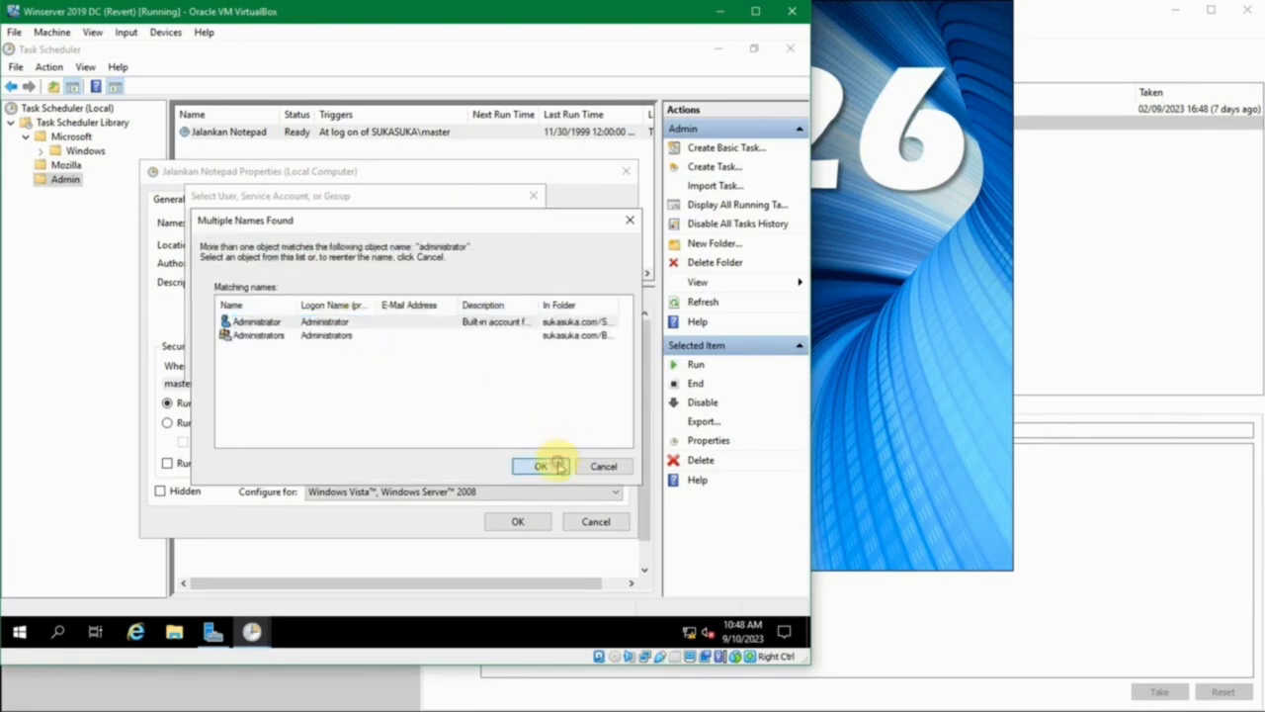
double_click(616, 299)
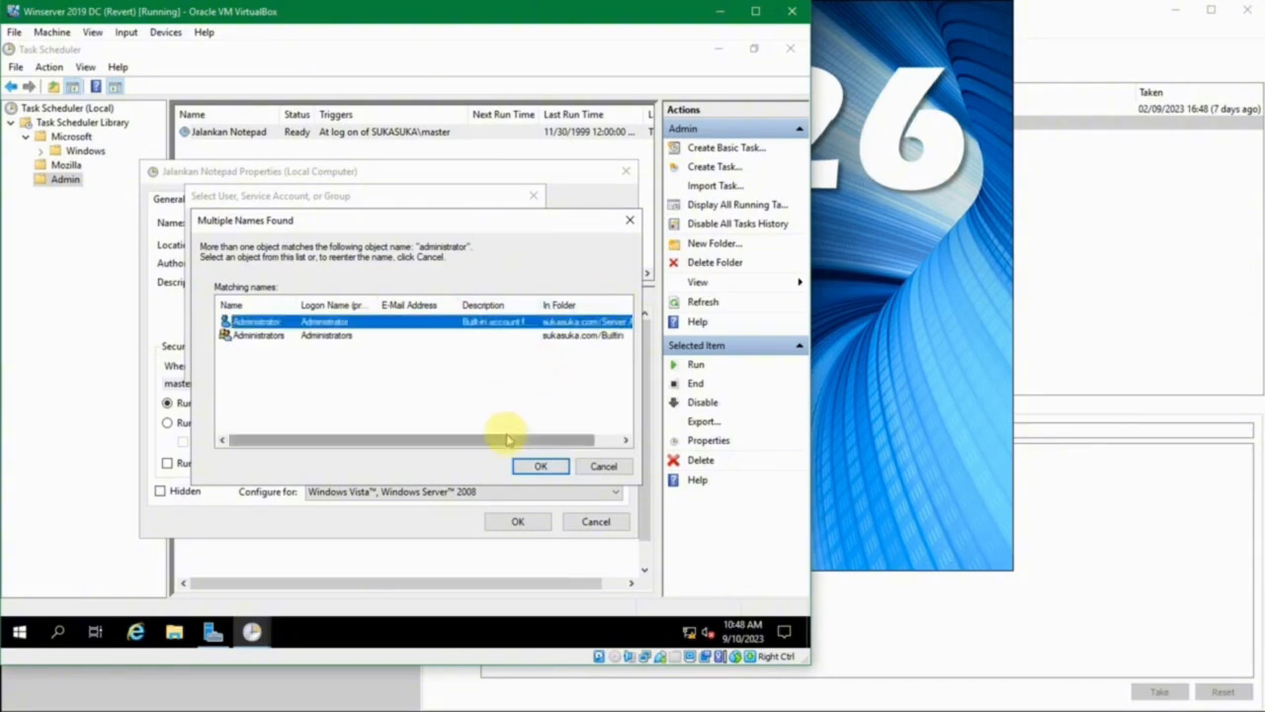
drag(506, 439, 427, 451)
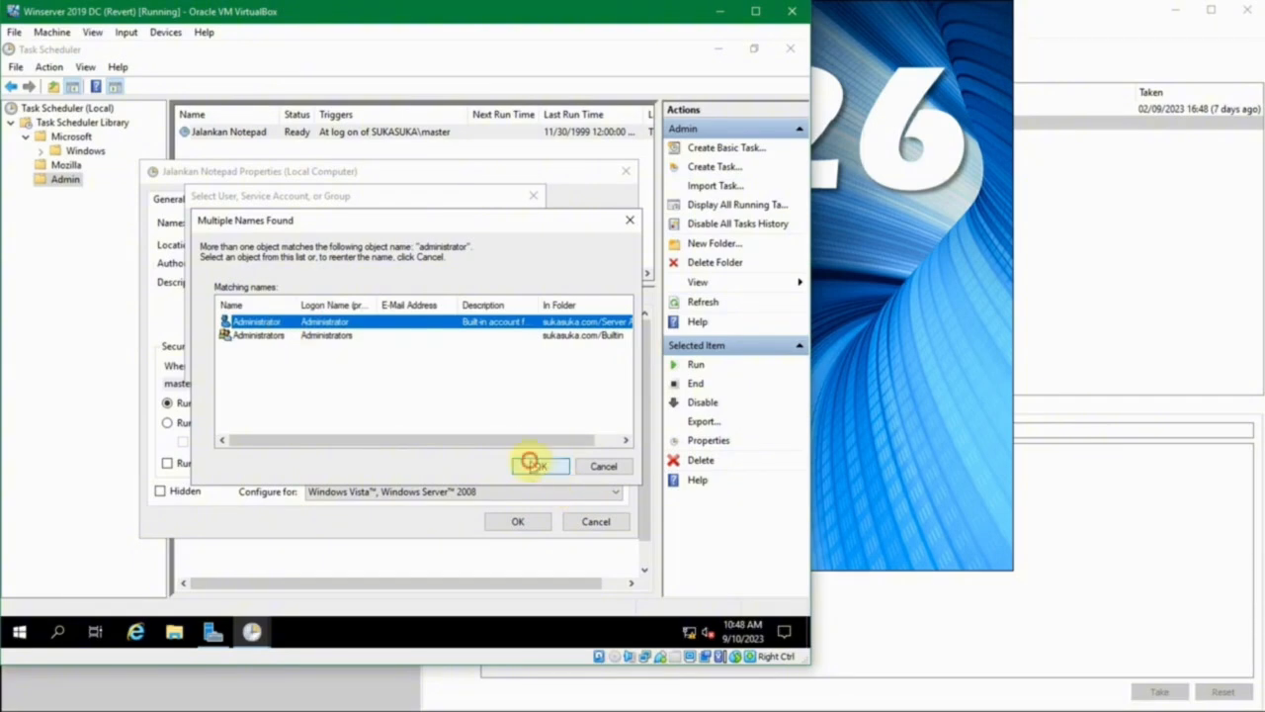
click(531, 464)
click(444, 367)
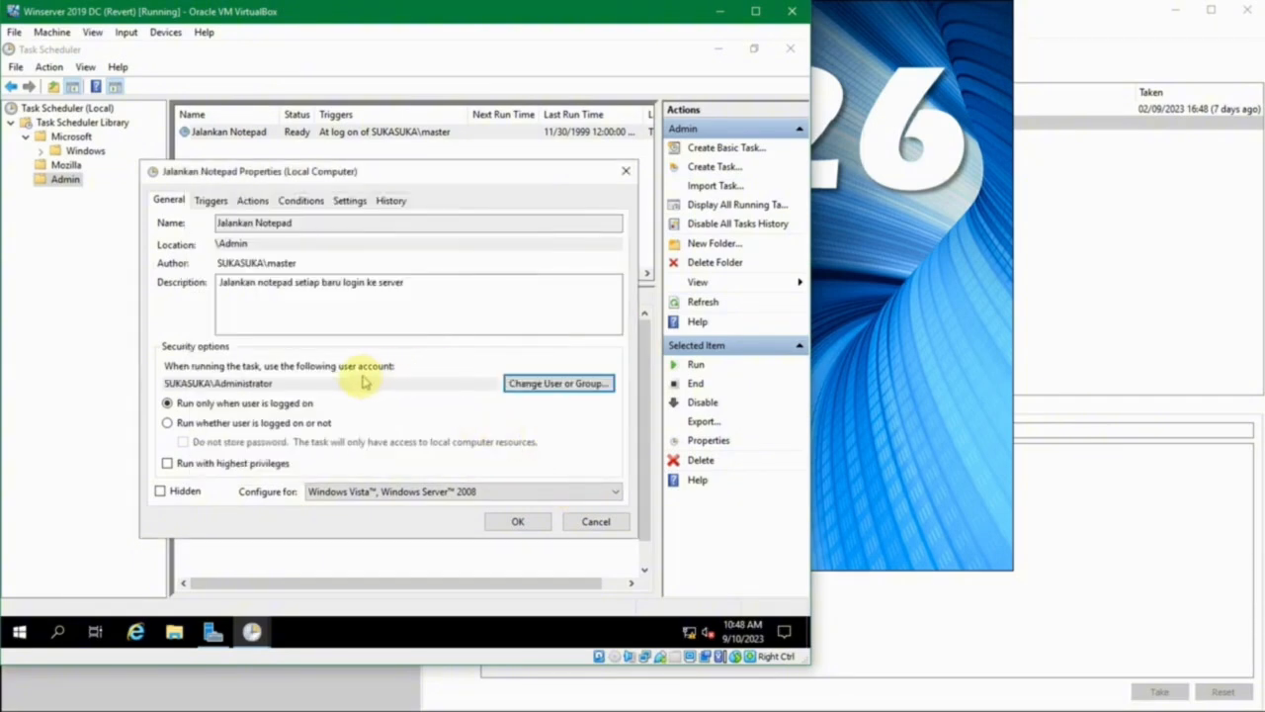
- Switch the account that runs the task back to the domain user master after checking the name
click(551, 385)
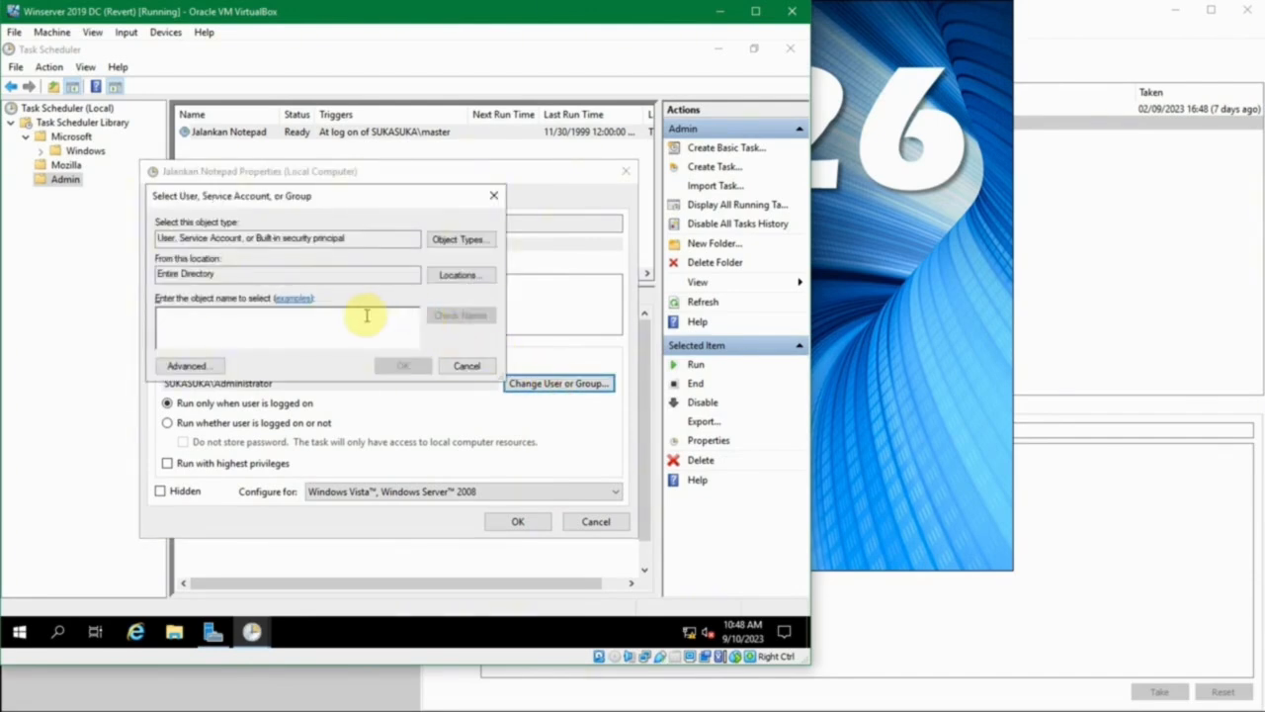
text(master)
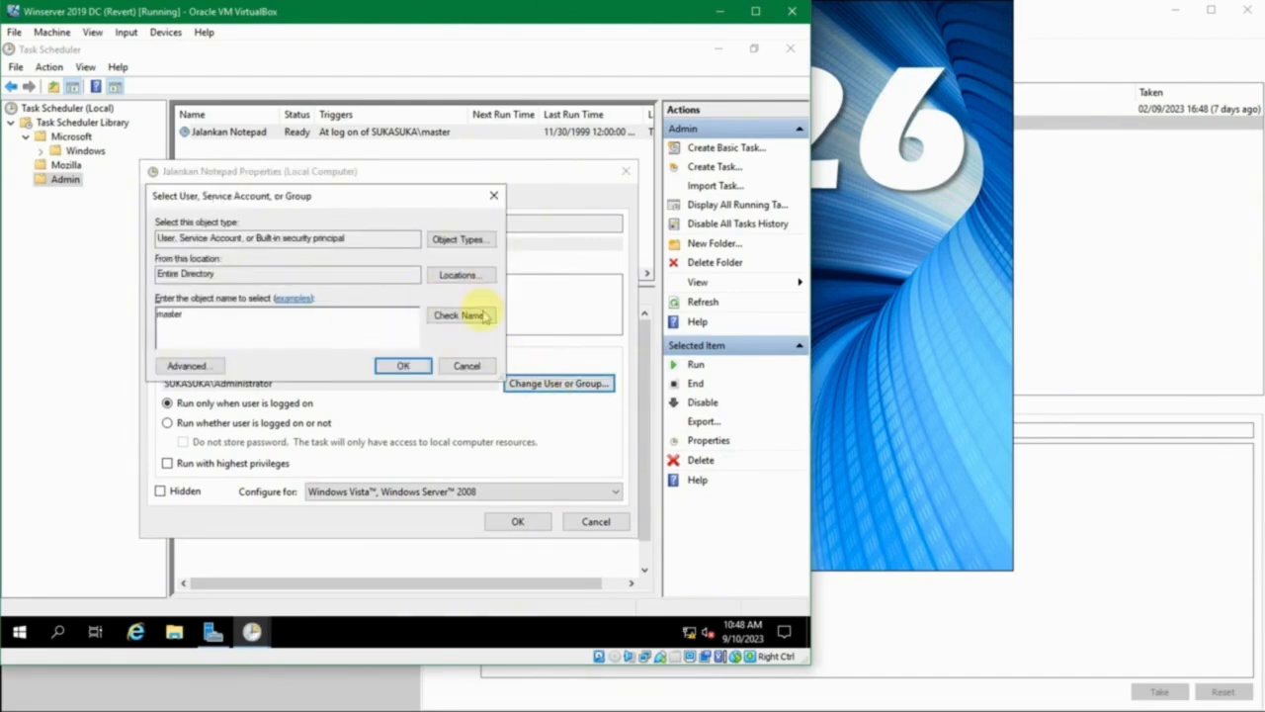
click(460, 315)
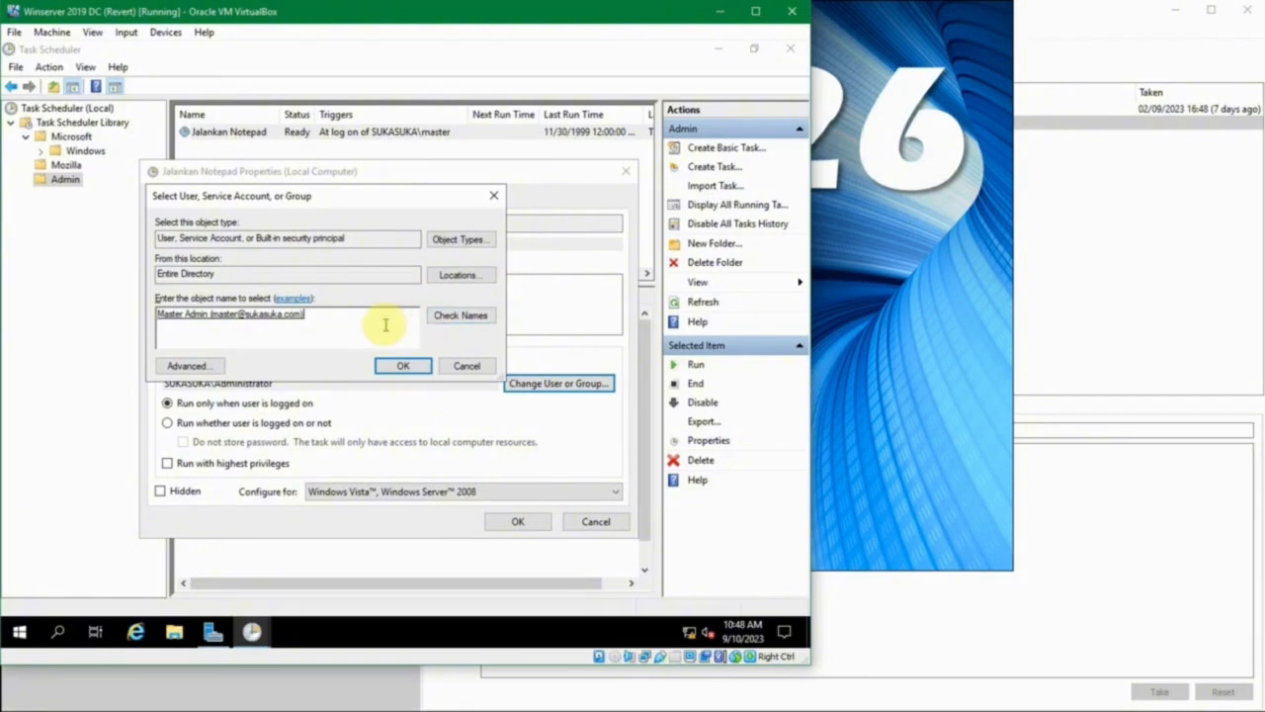
click(388, 364)
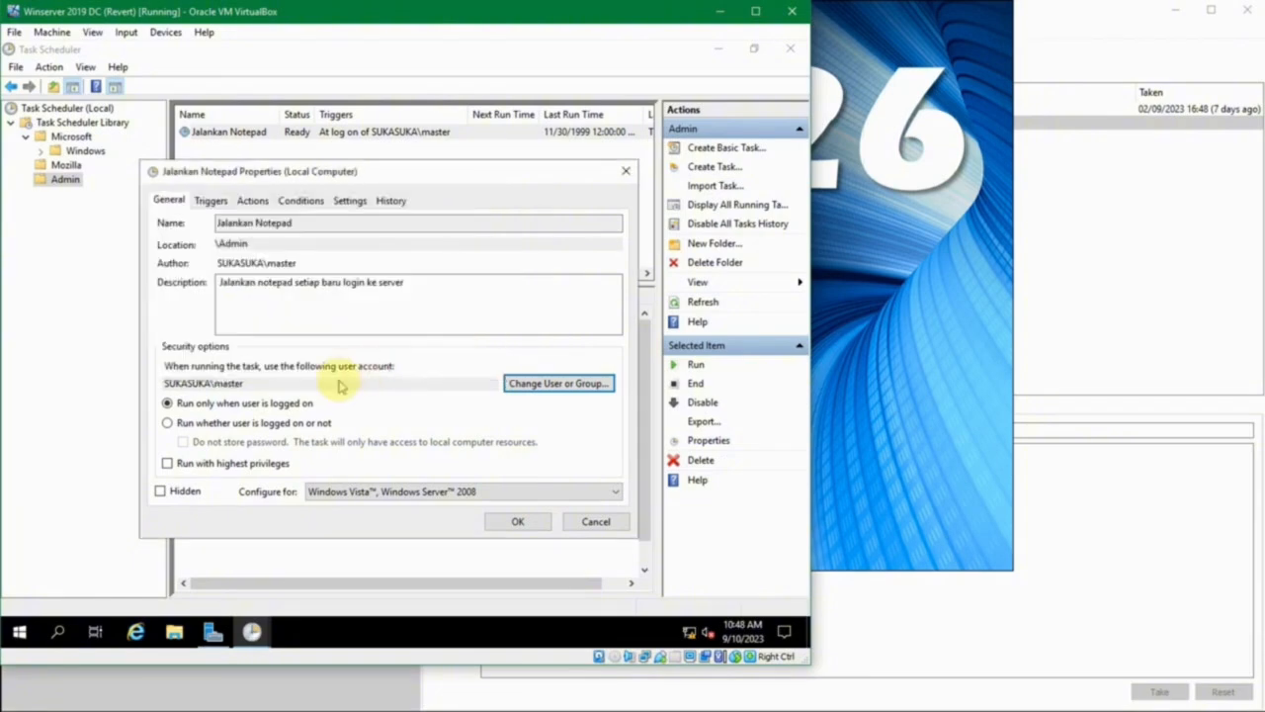
- Change the account that runs the task to the Administrators group after checking the name
click(519, 381)
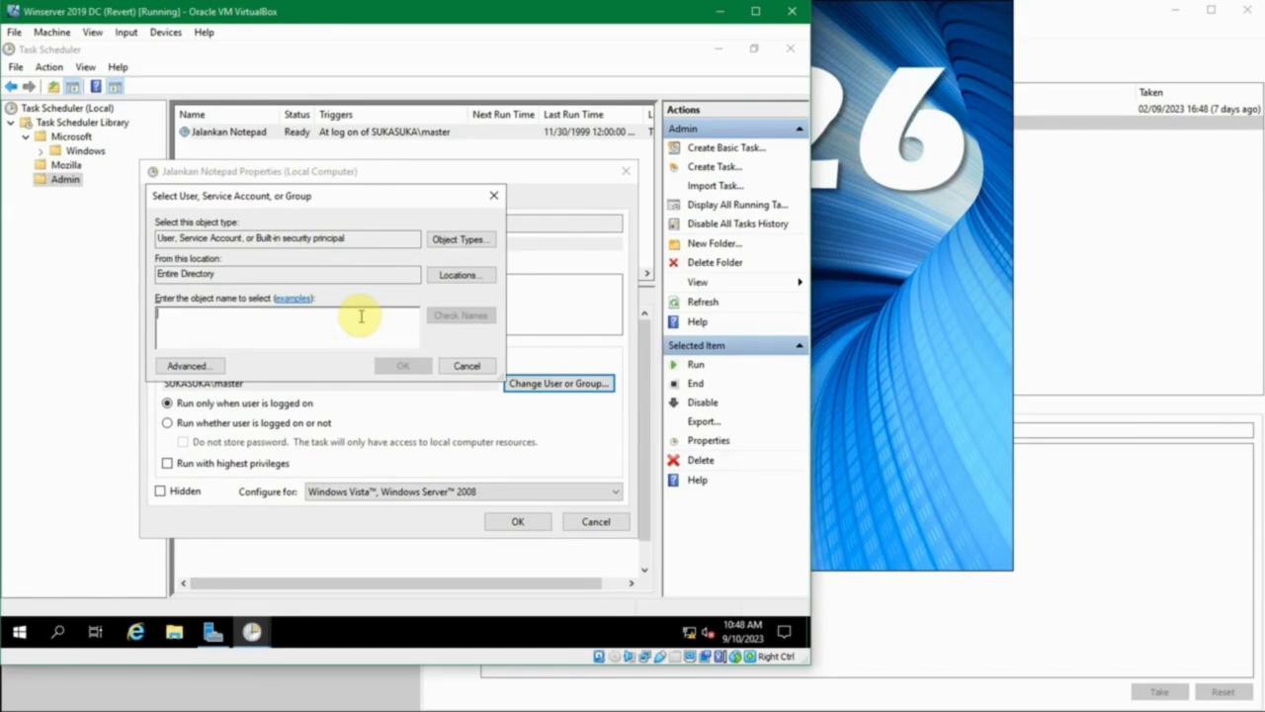
text(administrator)
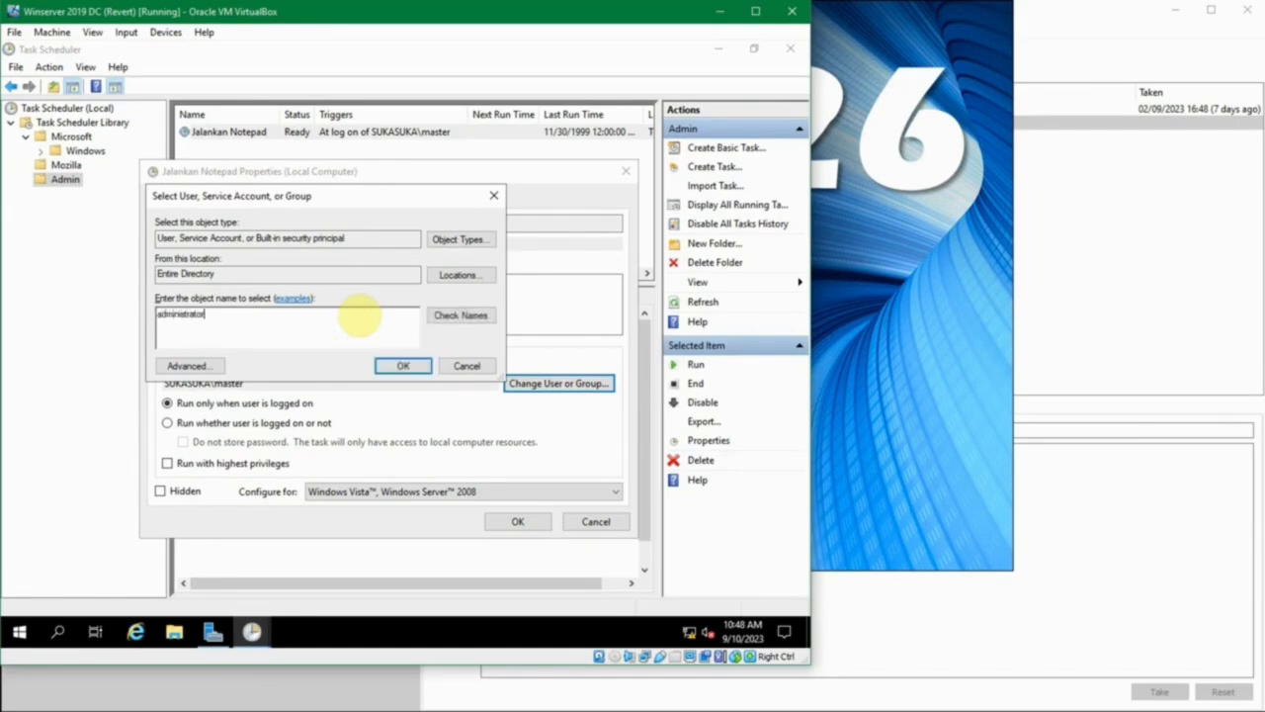
text(s)
key(Tab)
key(Return)
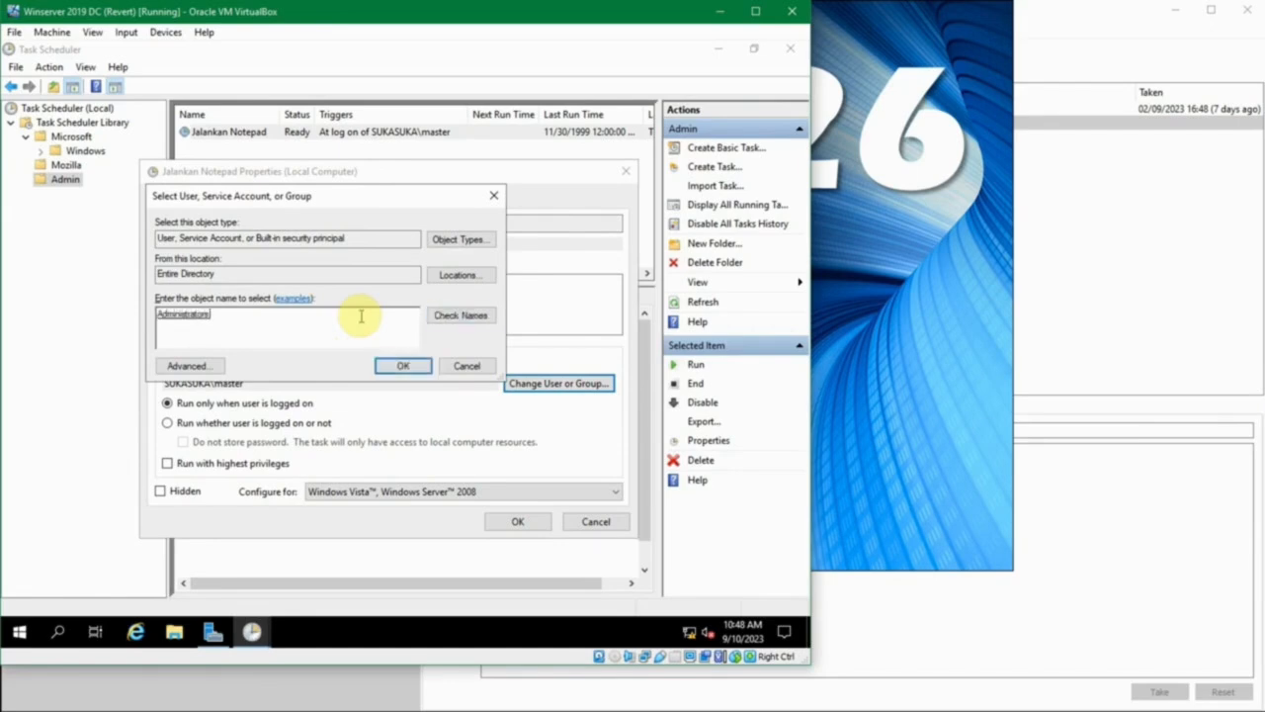
click(404, 365)
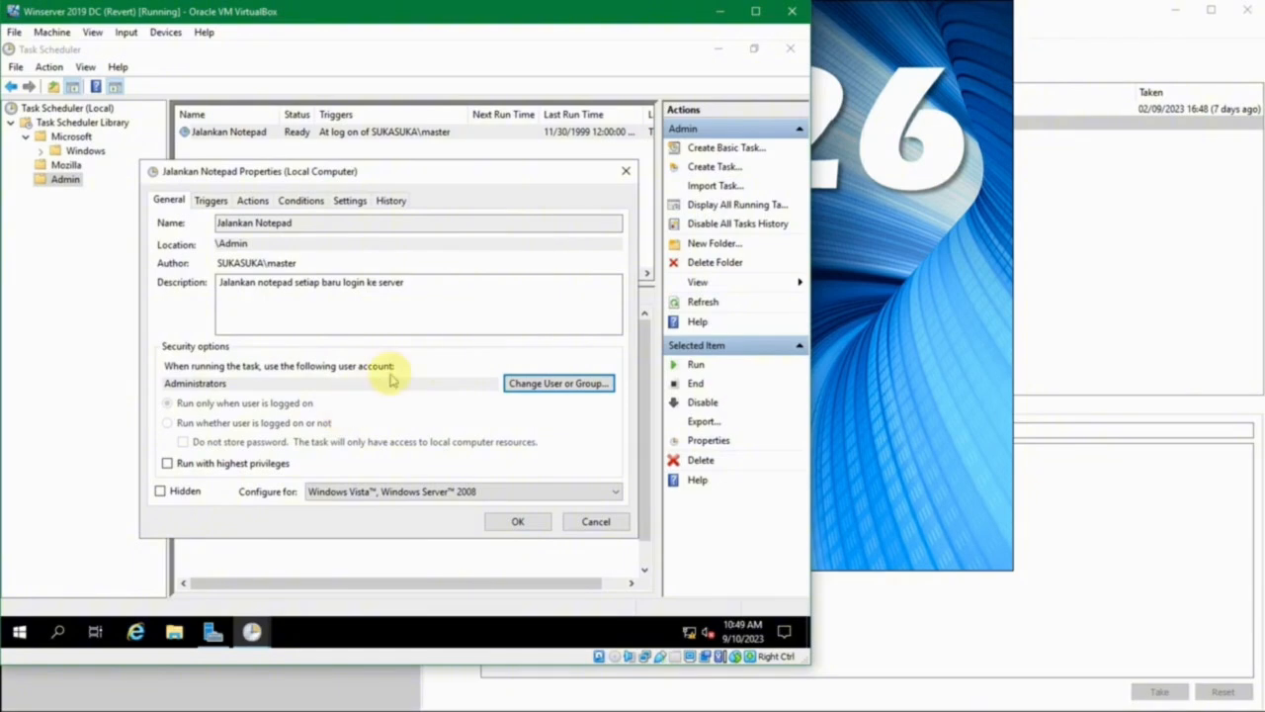
- Set the task to run as the domain user master again, resolving the account from "mas"
click(522, 378)
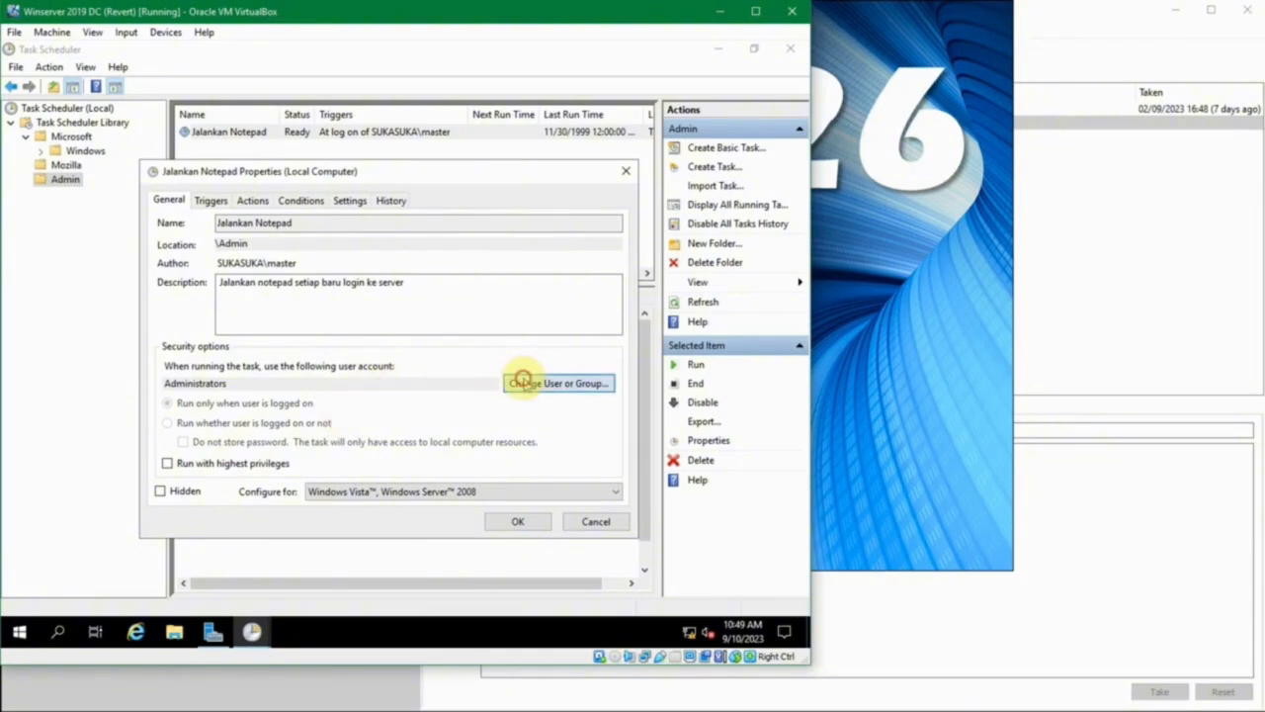
text(master)
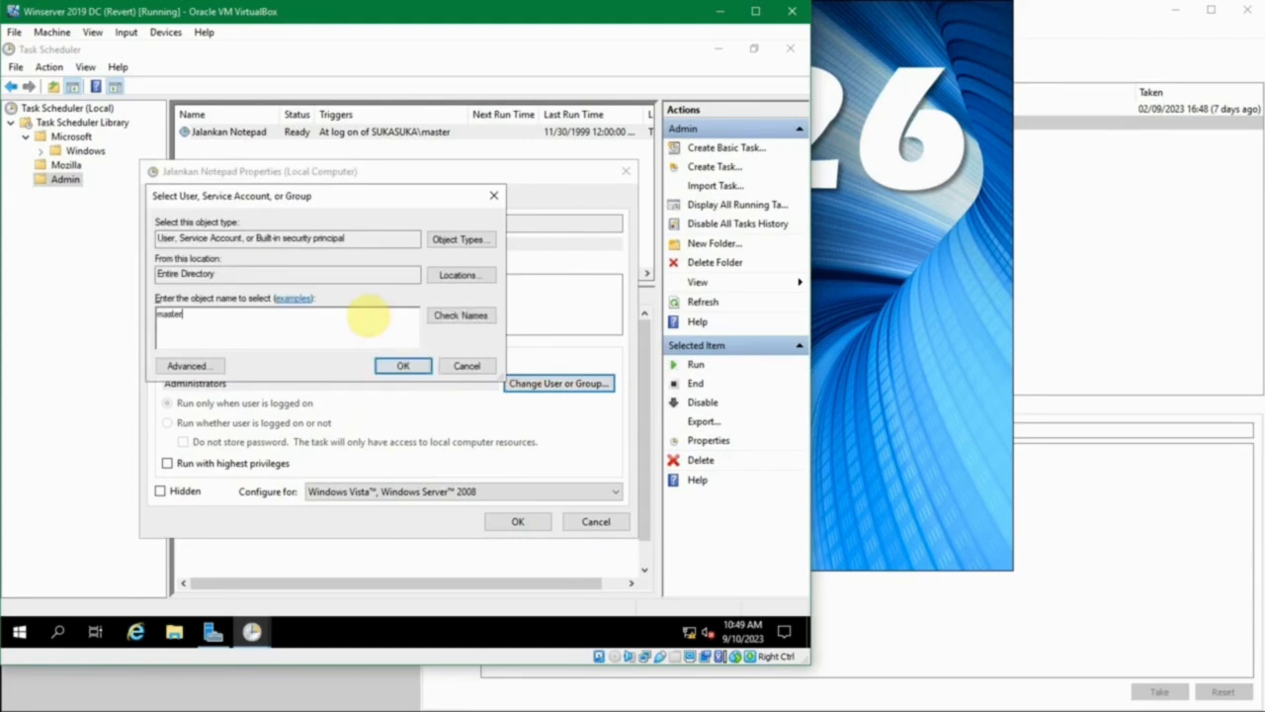
click(457, 314)
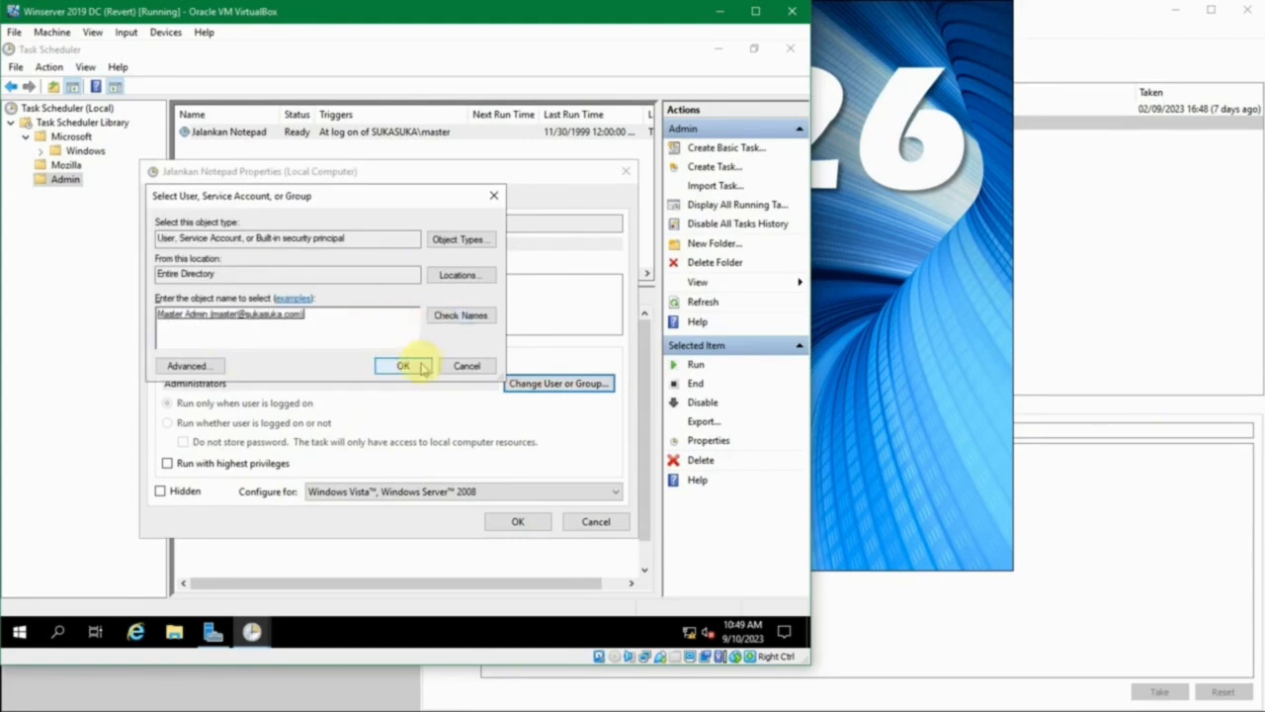
click(405, 366)
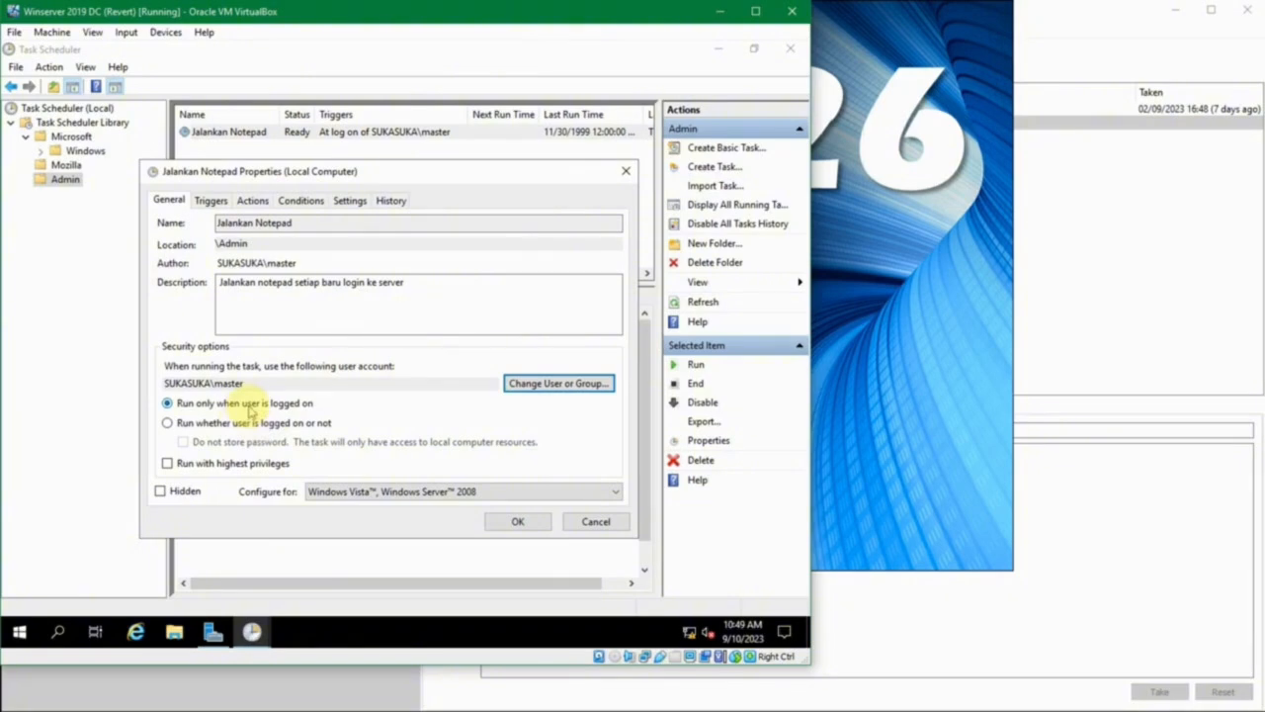
- Save the task's properties with Run with highest privileges left off, and close Task Scheduler
click(208, 463)
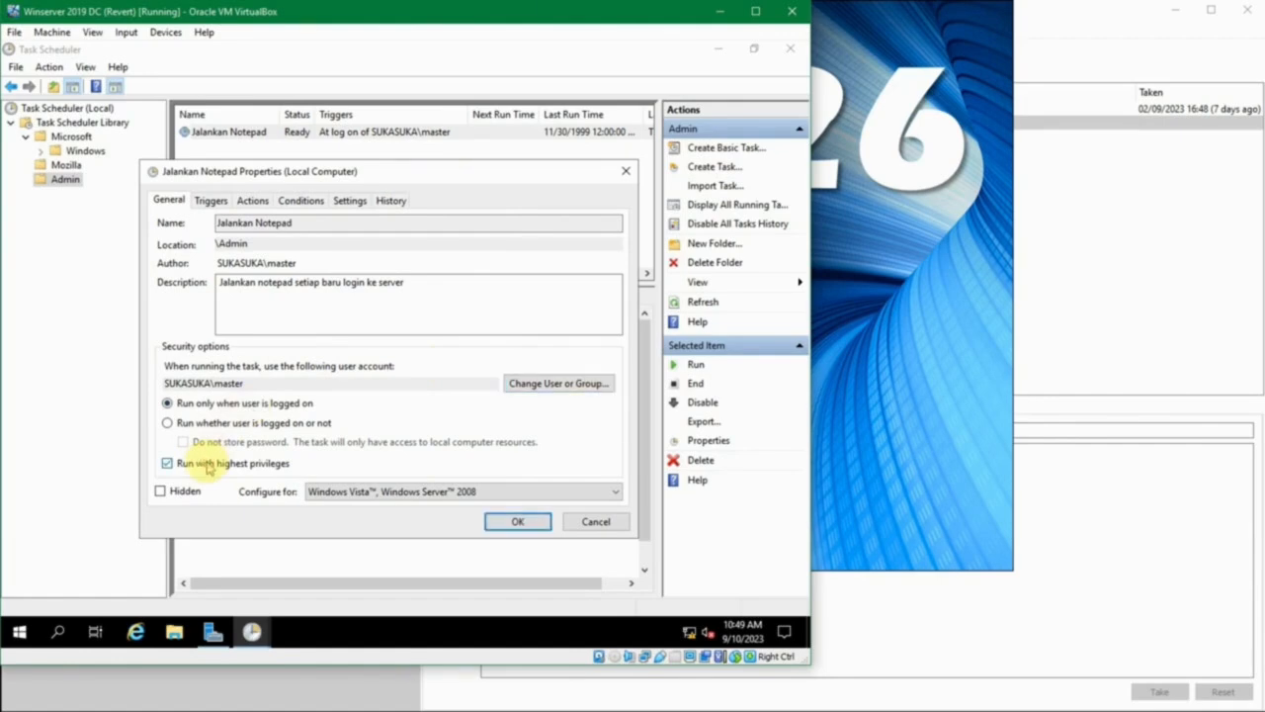
click(207, 465)
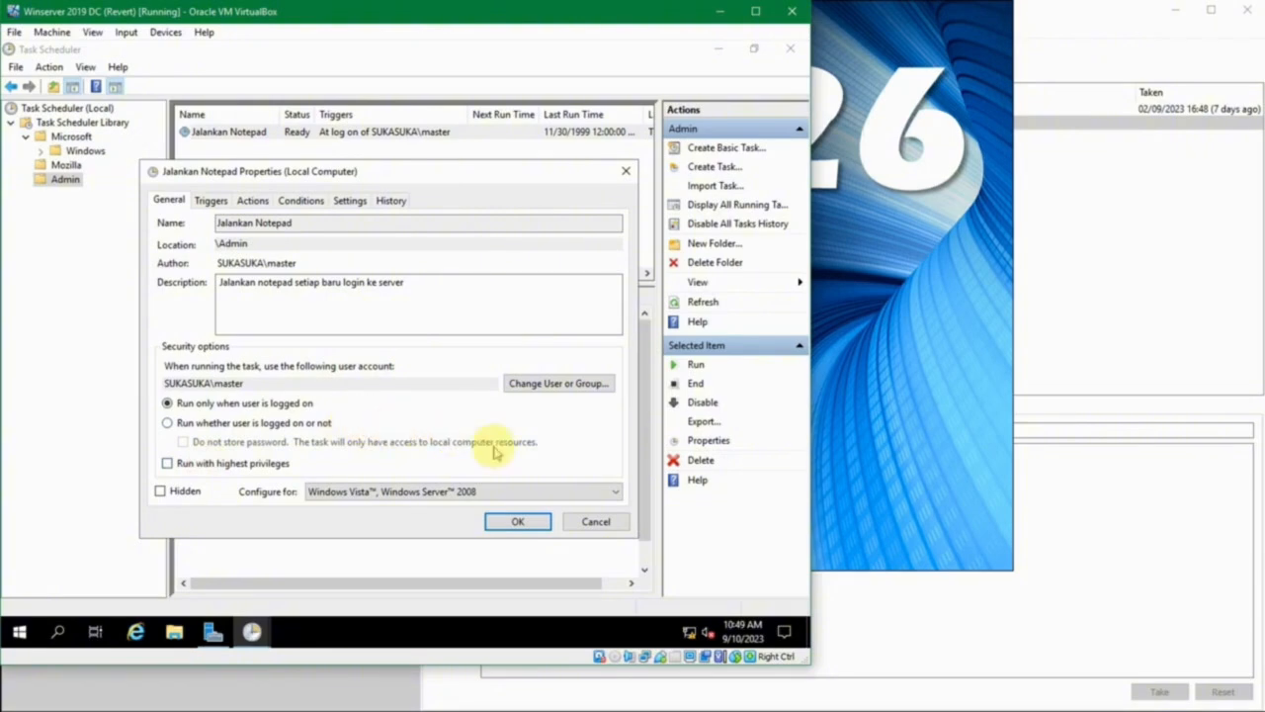
click(511, 522)
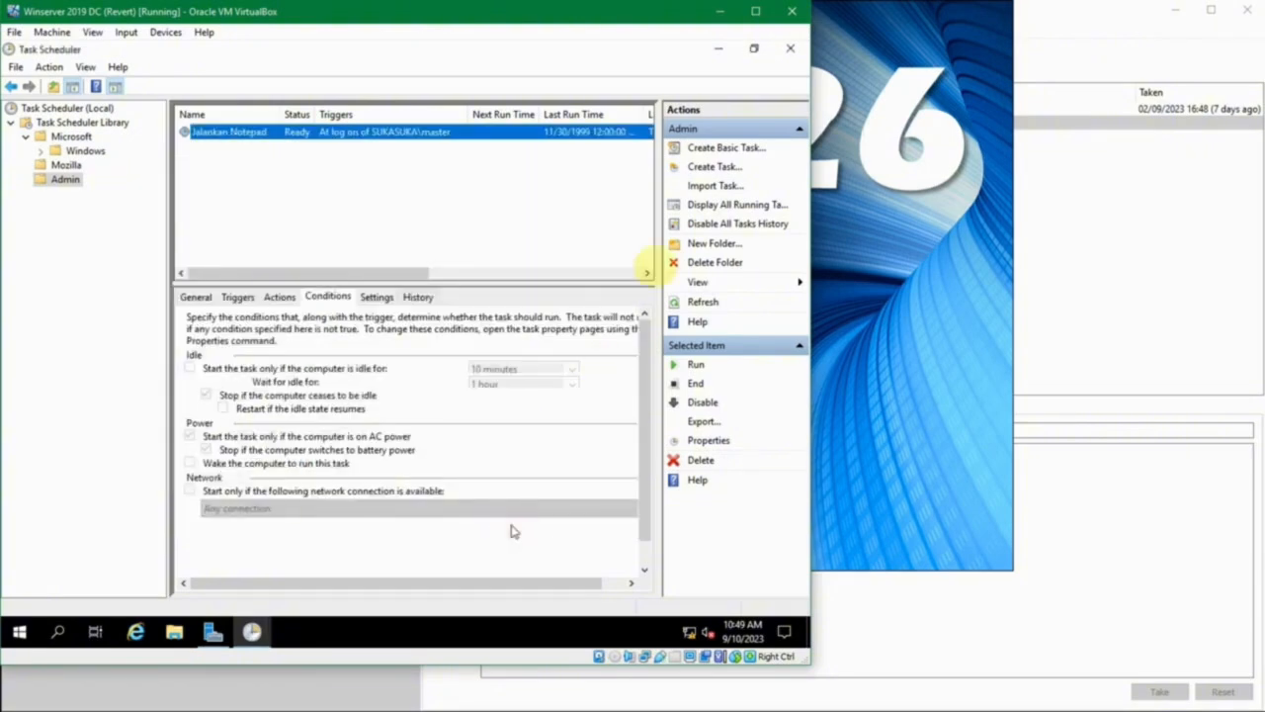
click(790, 48)
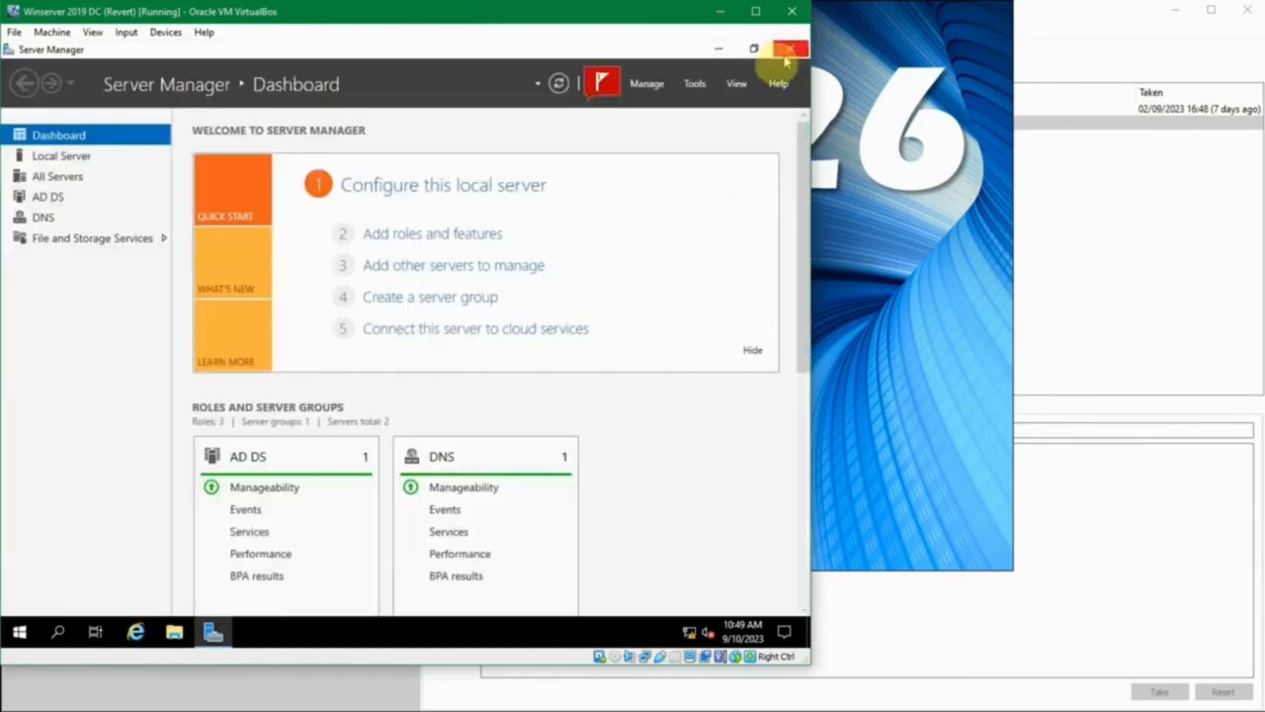
- Restart the Windows Server virtual machine
right_click(22, 633)
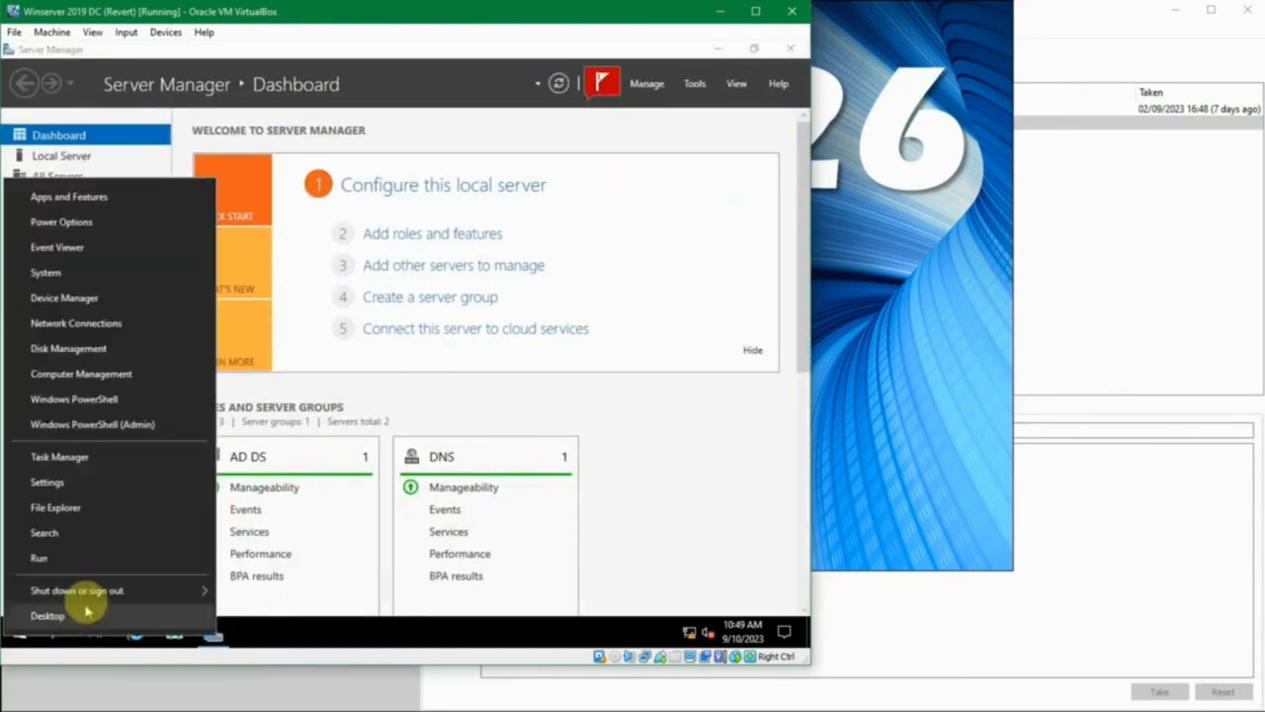
mouse_move(114, 590)
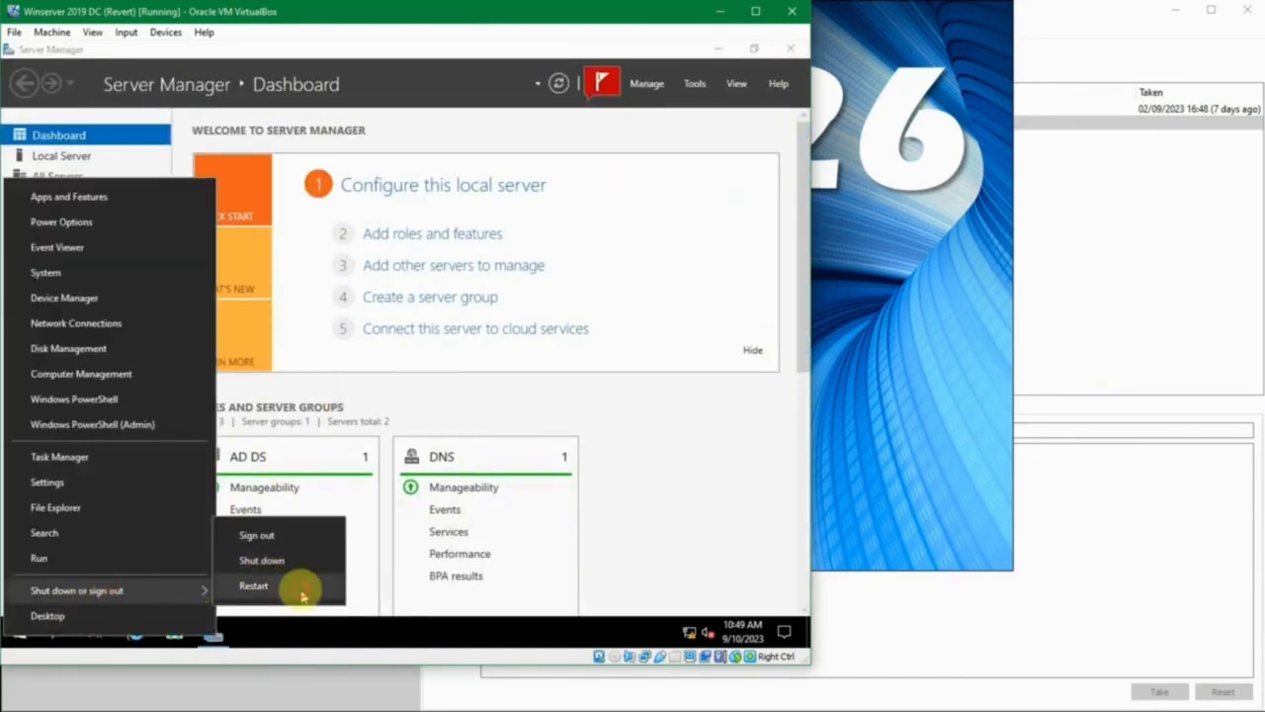
click(303, 588)
click(262, 607)
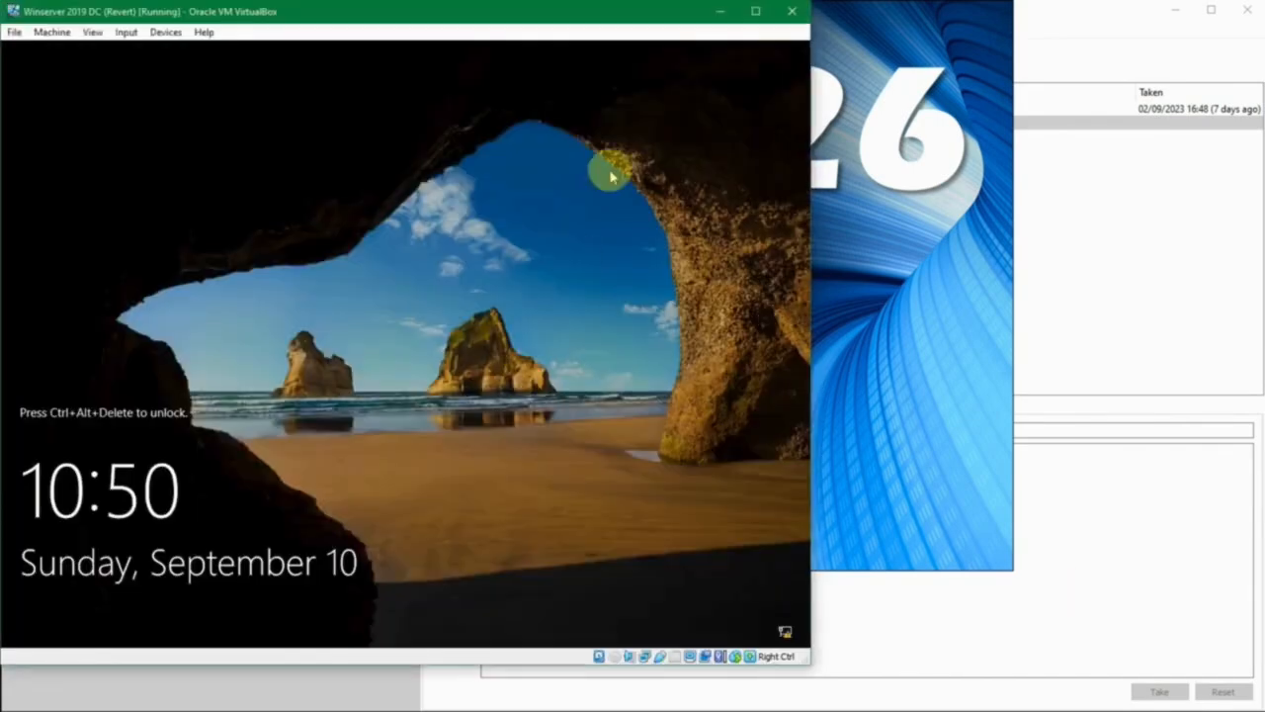
- Unlock the server and sign in to the preselected account by entering its password
key(ctrl+alt+Delete)
text(Pa)
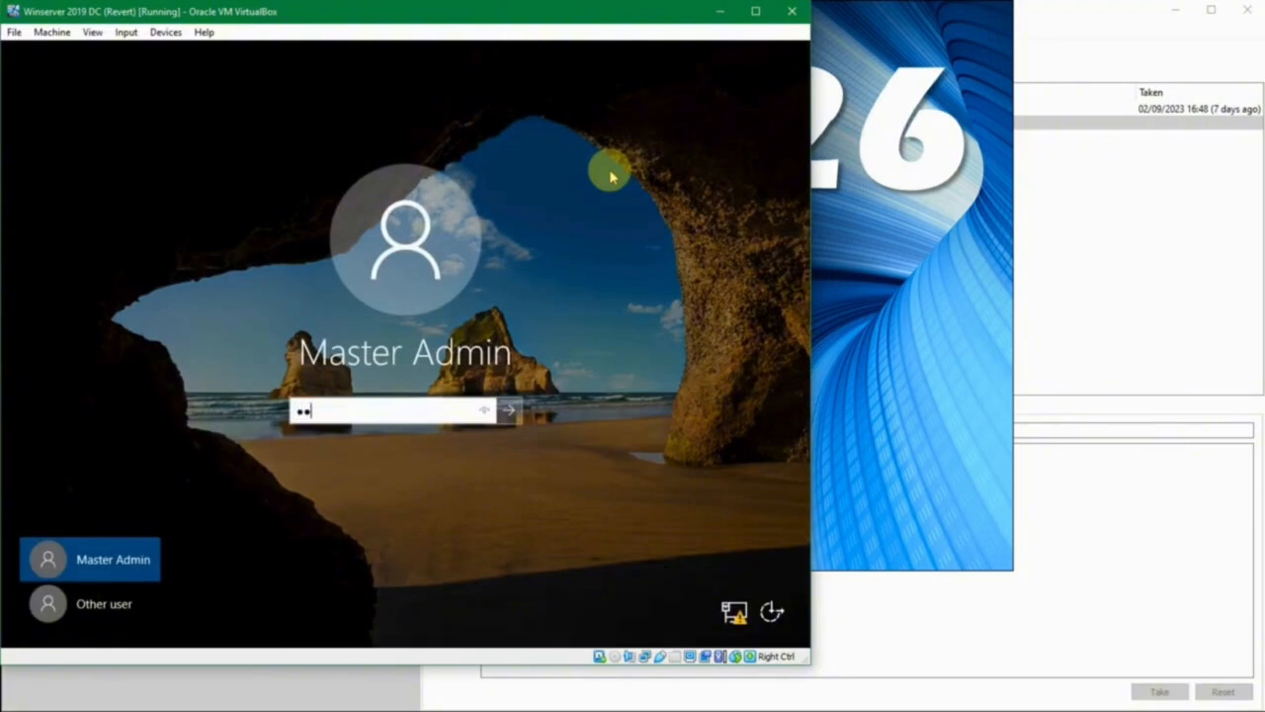
text(•••••••••••)
key(Return)
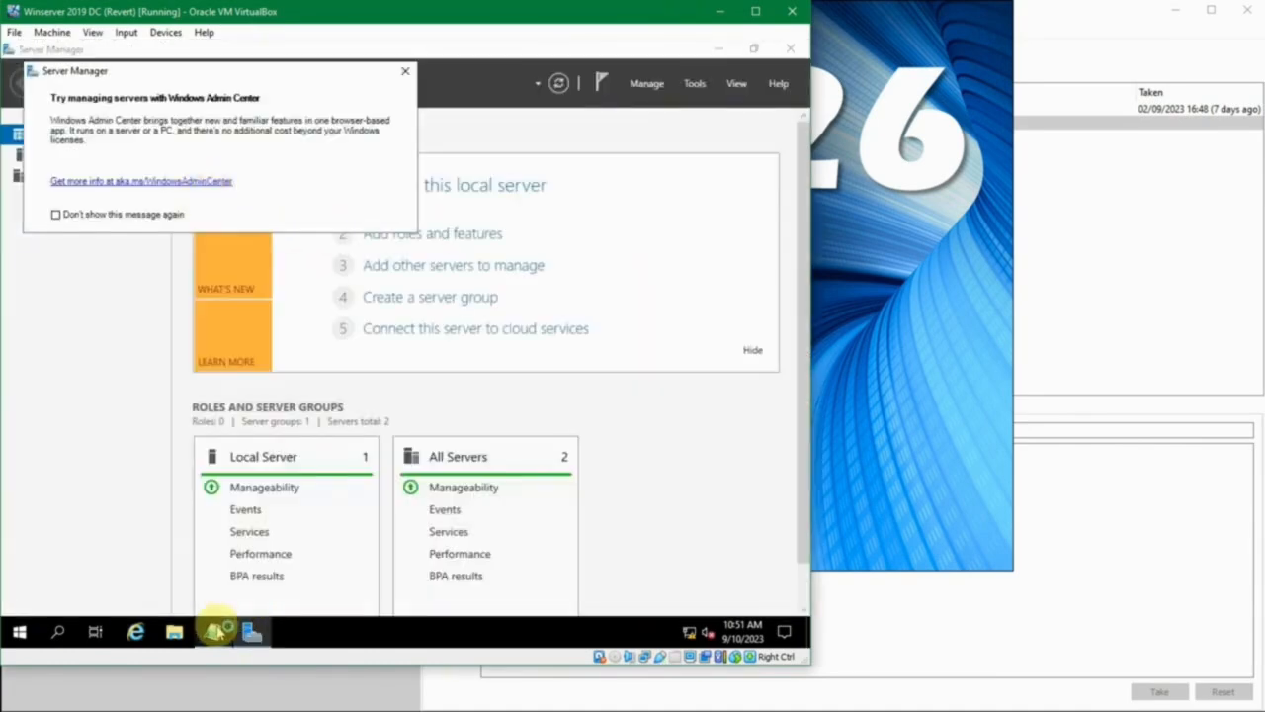
- Bring the automatically started Notepad window to the front, and close it
click(213, 629)
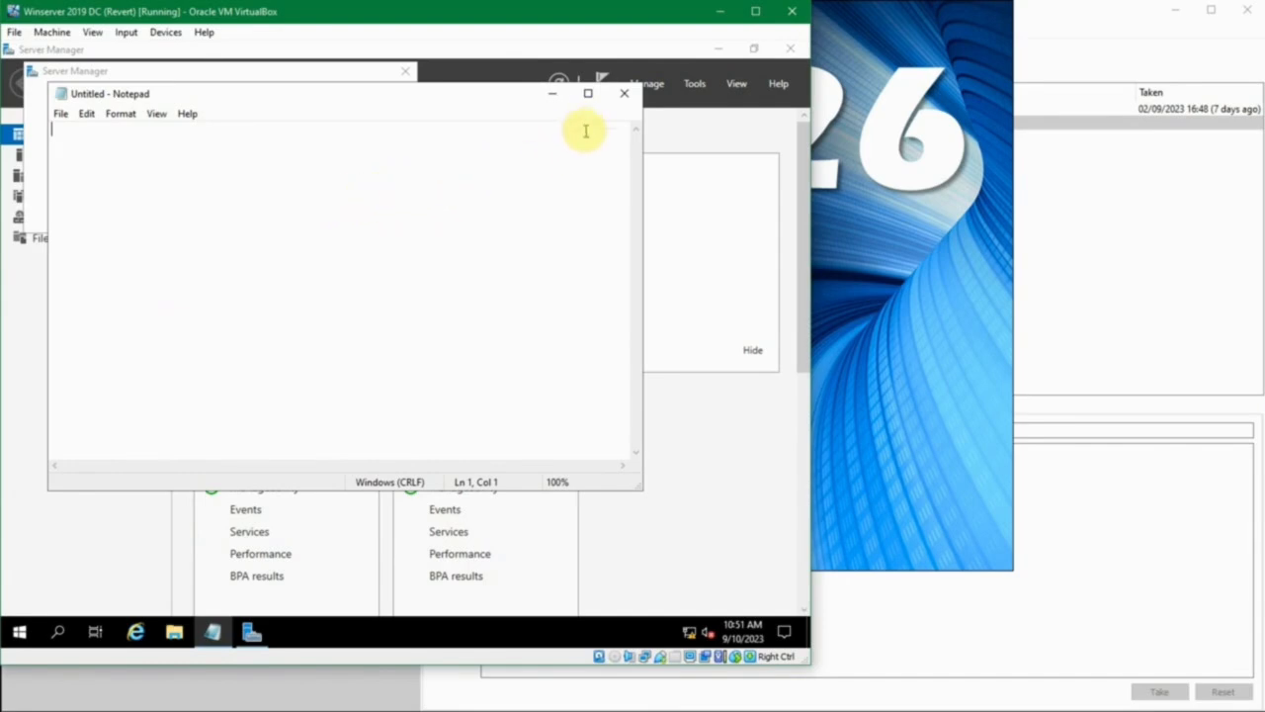
click(623, 94)
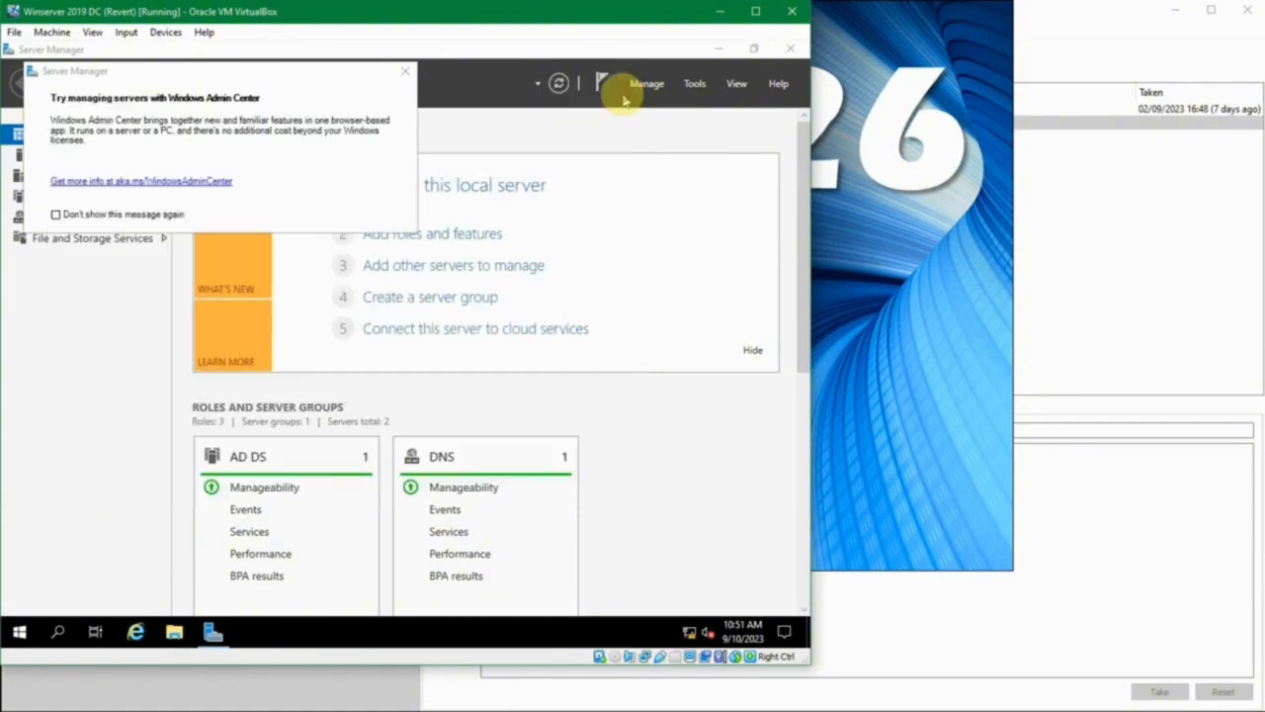
- Close the Windows Admin Center message and remove the Automatic Refresh notification in Server Manager
click(405, 72)
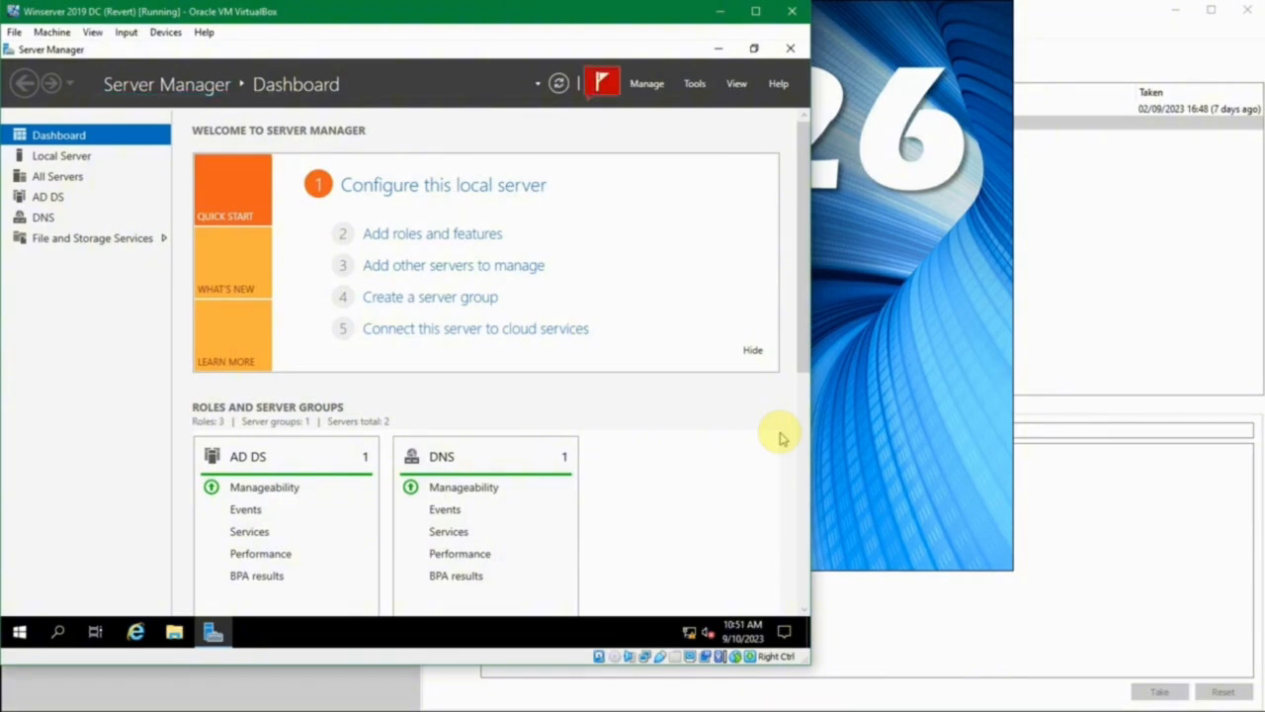
click(600, 82)
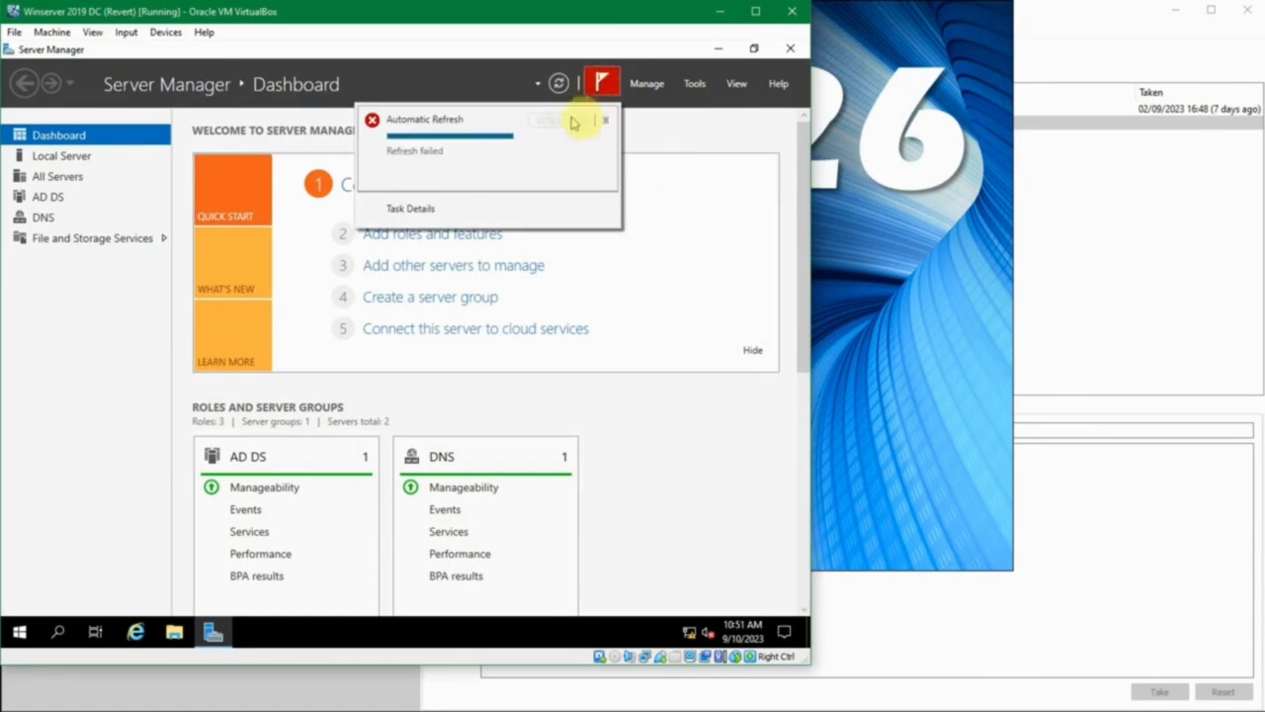
click(604, 119)
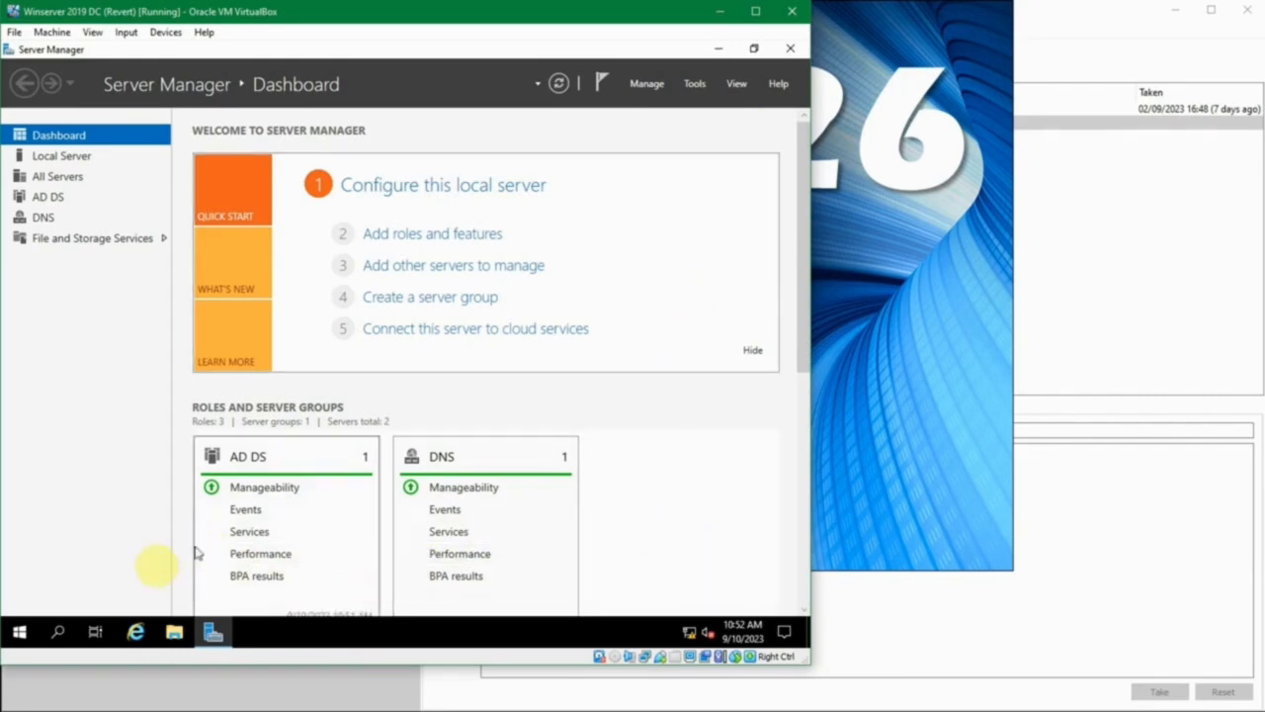
- Launch Notepad by running "notepad" from the Run dialog
key(super+r)
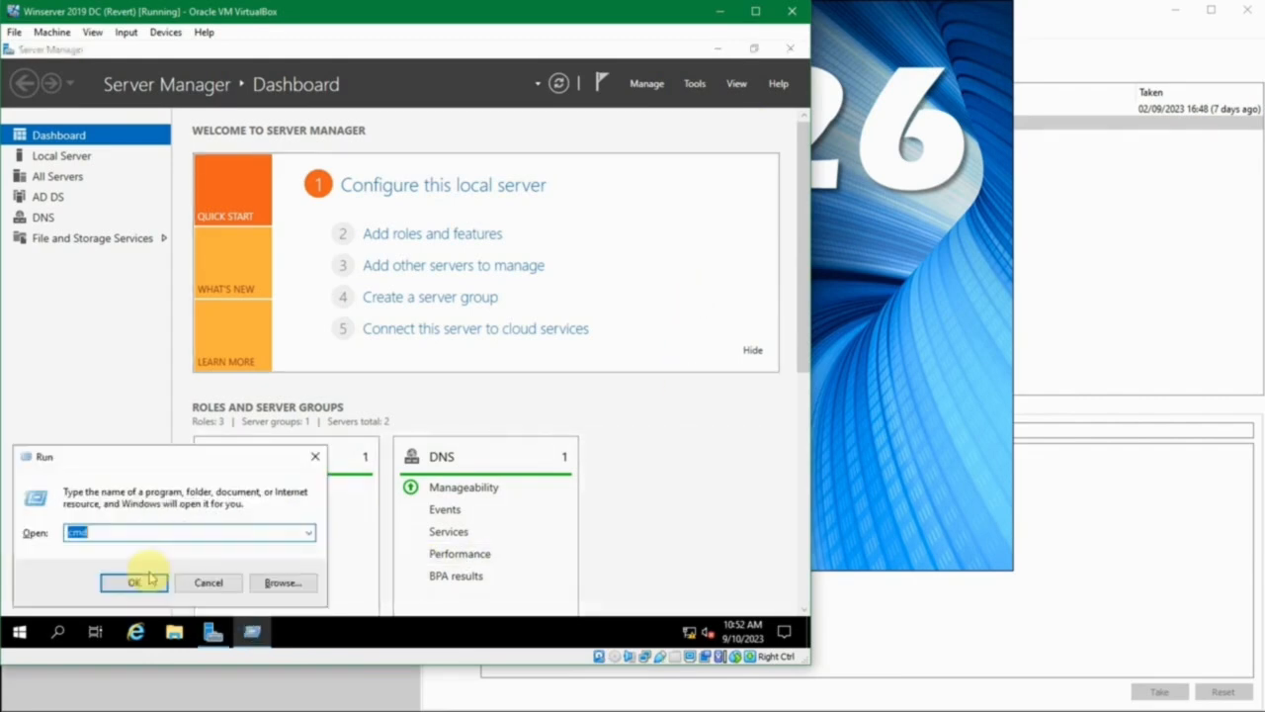
text(notepad)
click(151, 578)
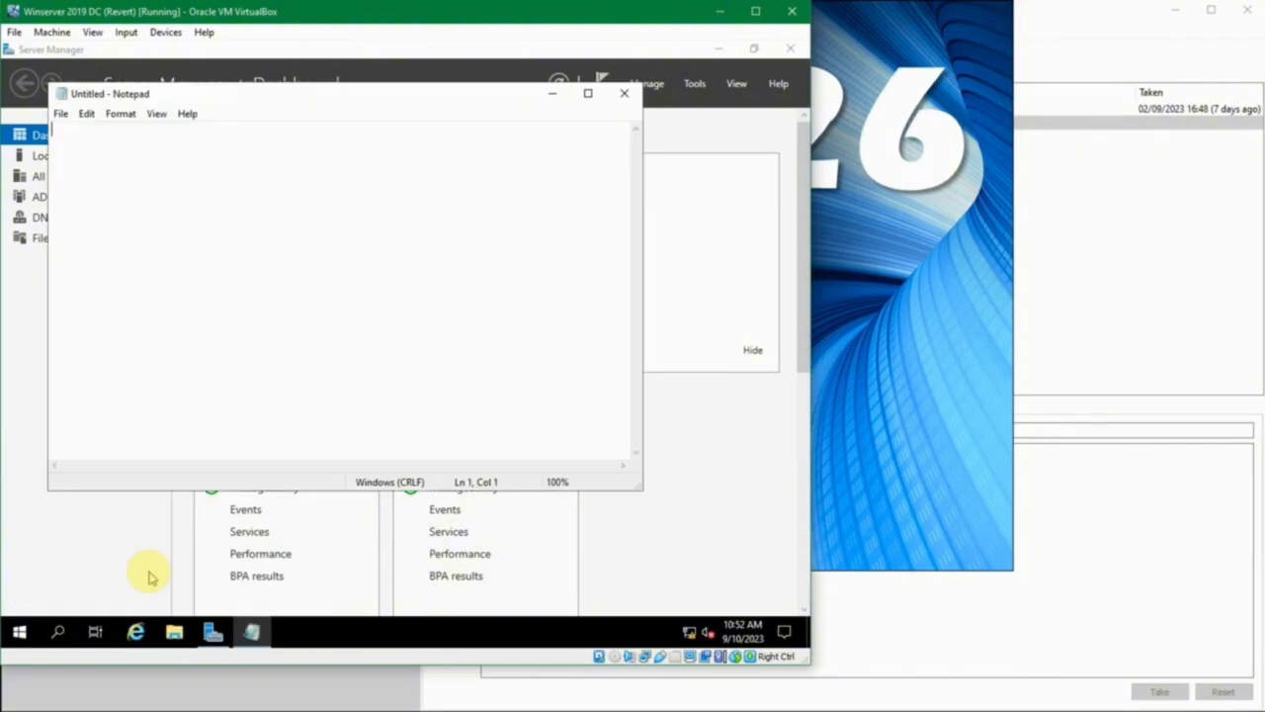
- Open a Command Prompt with cmd and display the shutdown command's help with shutdown /?
key(super+r)
text(cmd)
click(150, 577)
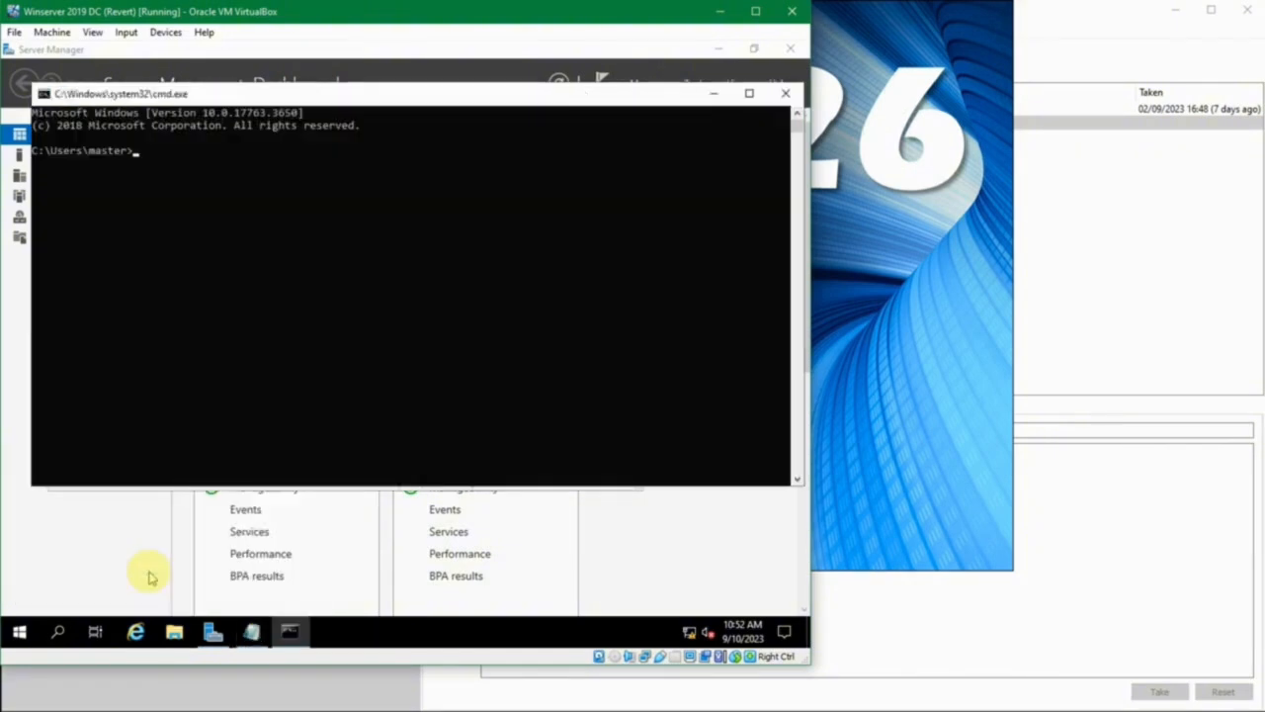
text(shutdow)
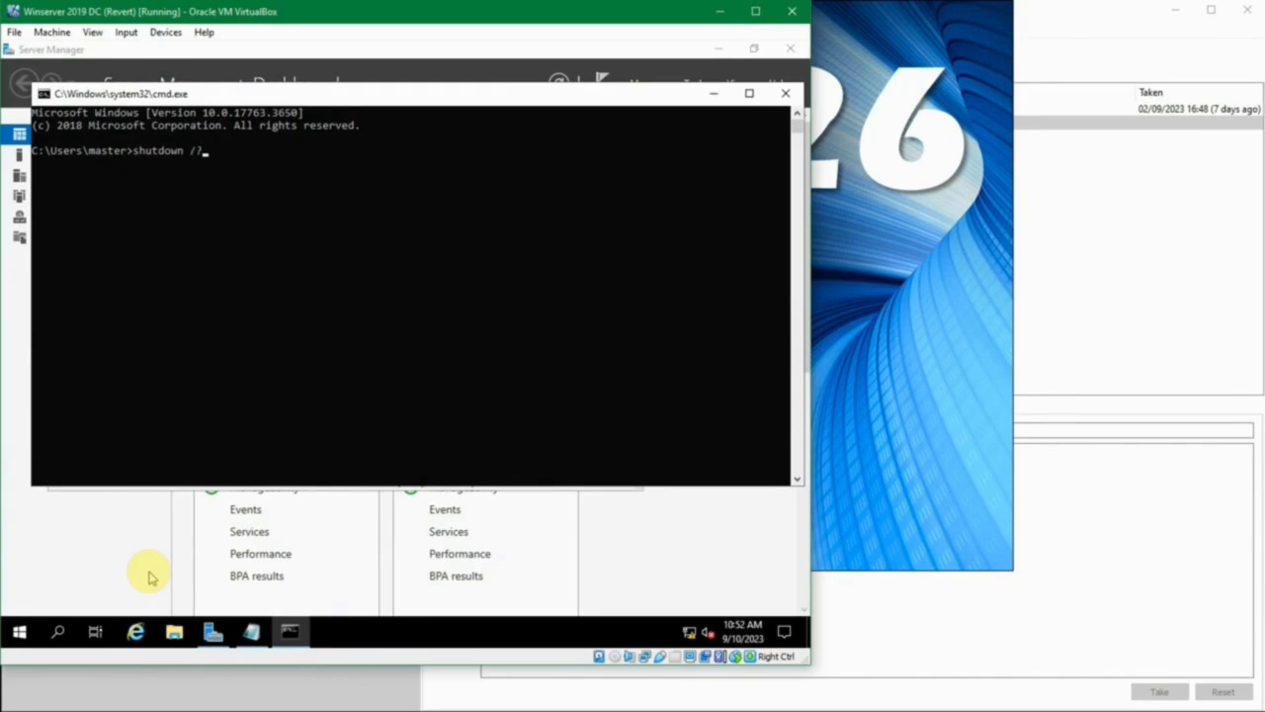
text(n /?)
key(Return)
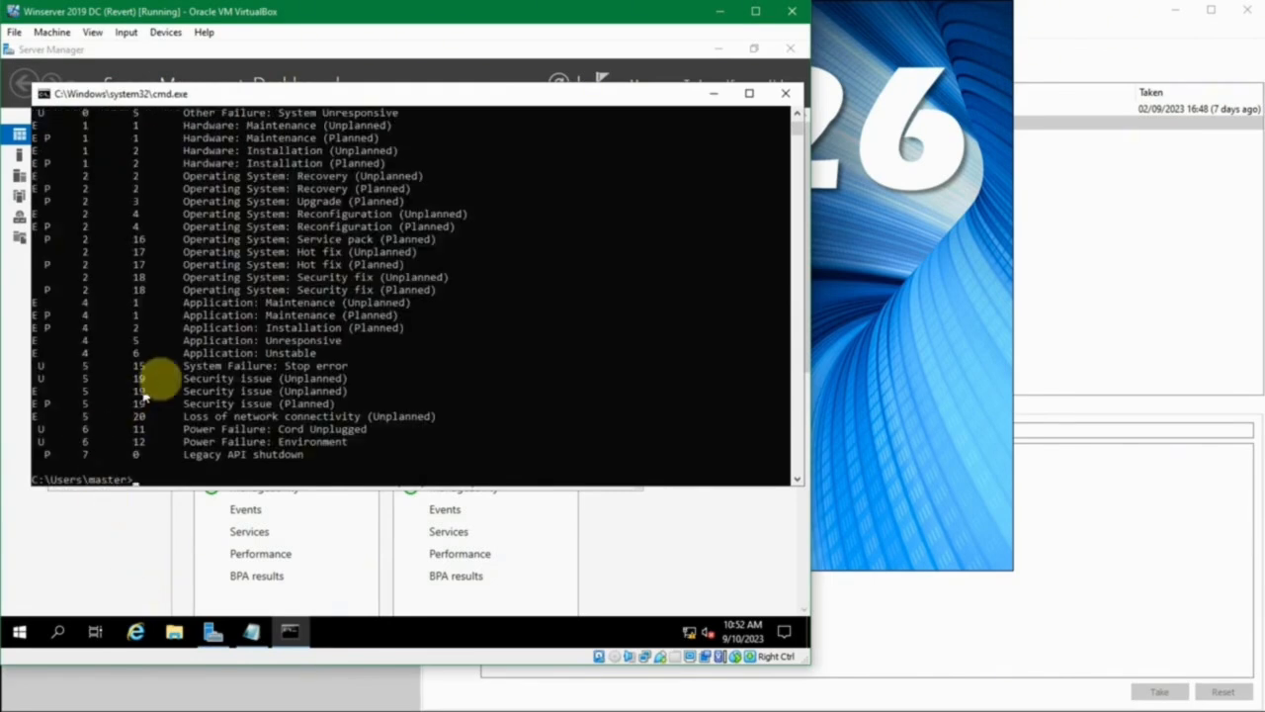
- Examine the options listed in the shutdown help, including /r for a full shutdown and restart and /t for the time-out
scroll(159, 376, up, 11)
scroll(164, 376, up, 8)
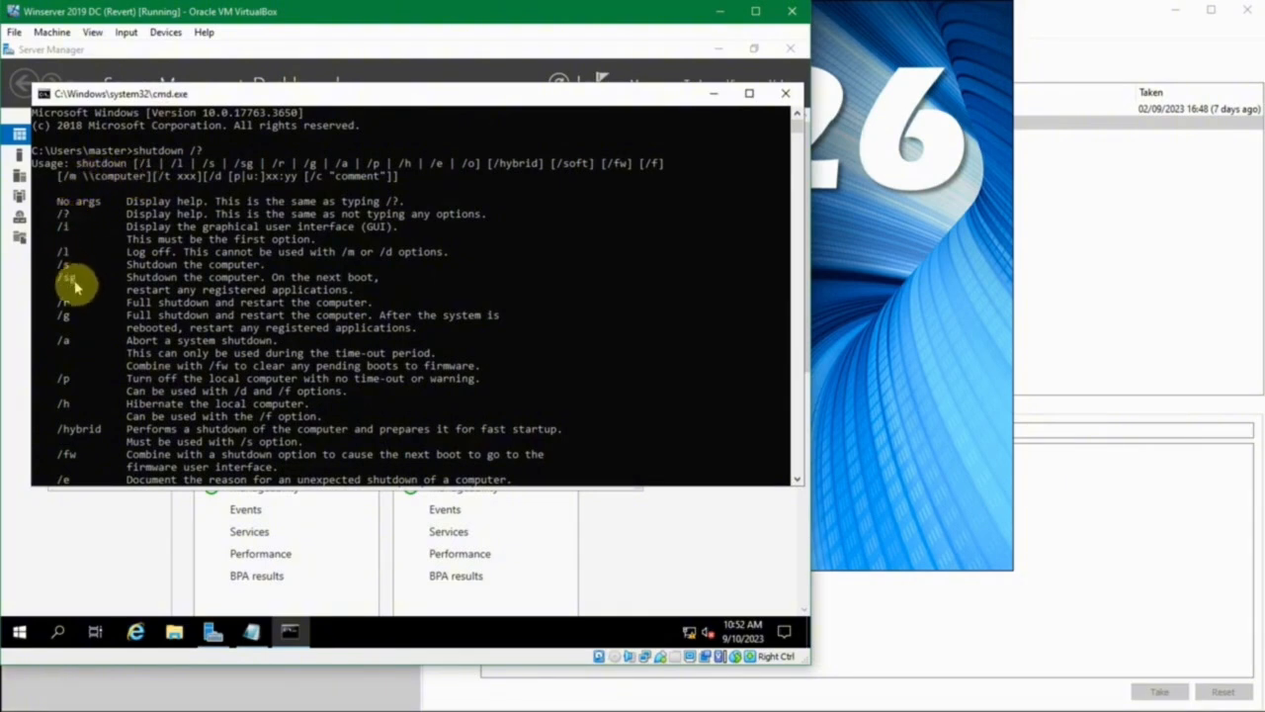
scroll(82, 310, down, 1)
scroll(84, 317, down, 4)
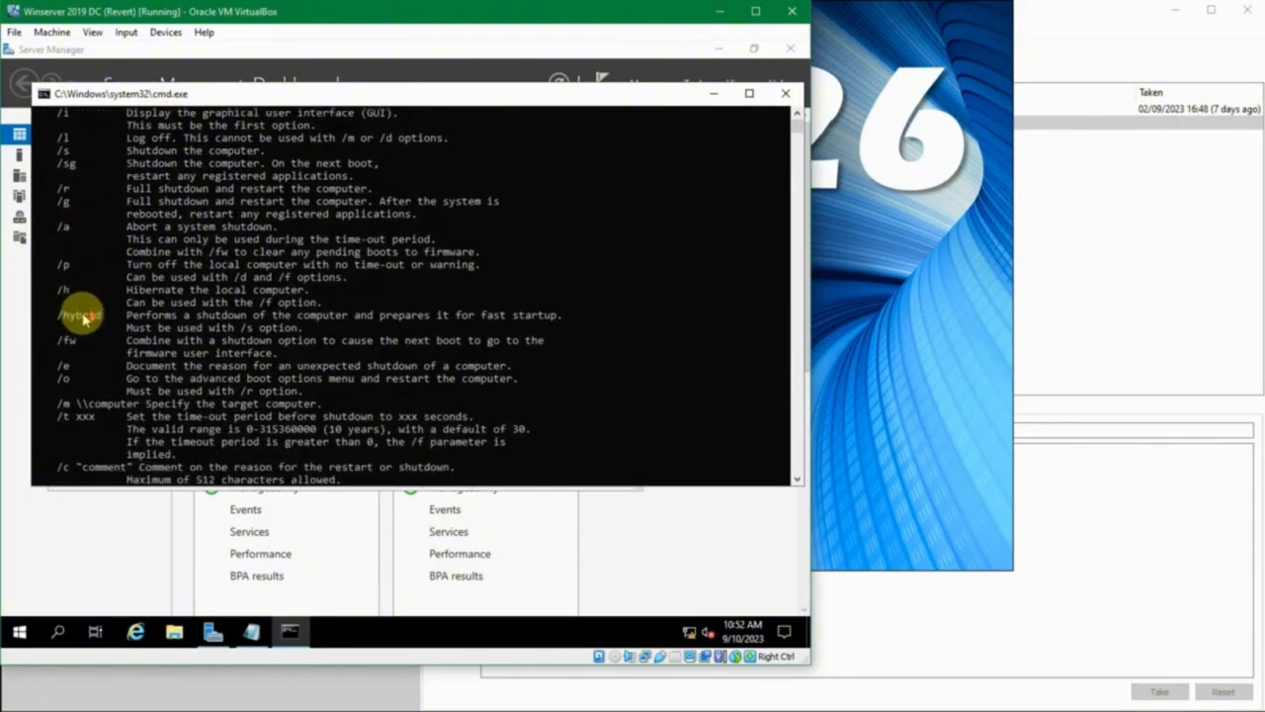
scroll(87, 318, down, 1)
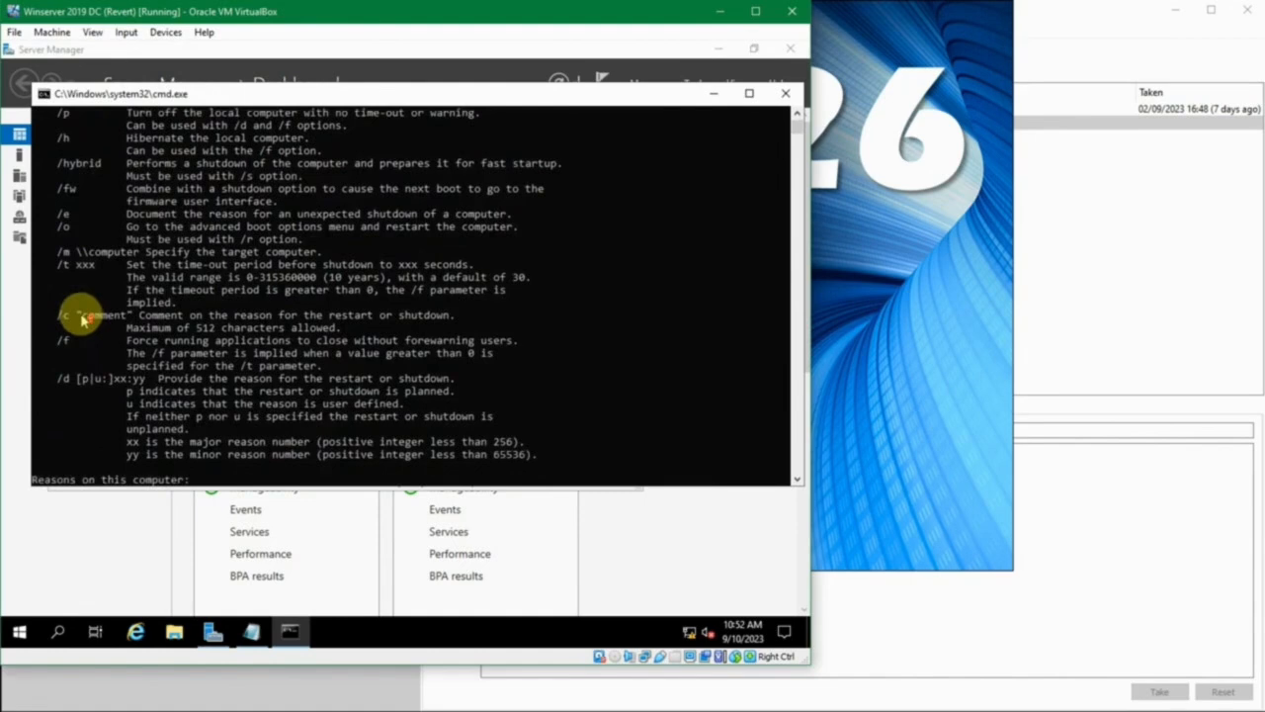
scroll(83, 319, up, 5)
scroll(85, 314, up, 1)
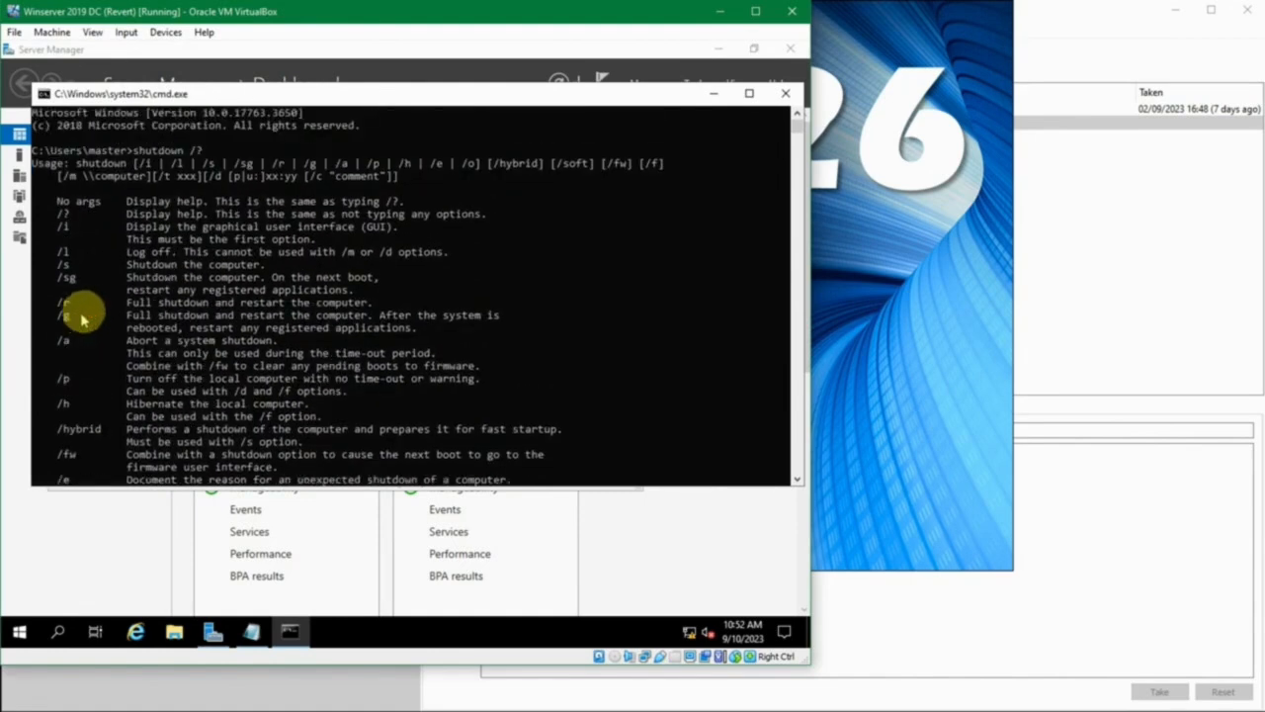
scroll(129, 295, down, 1)
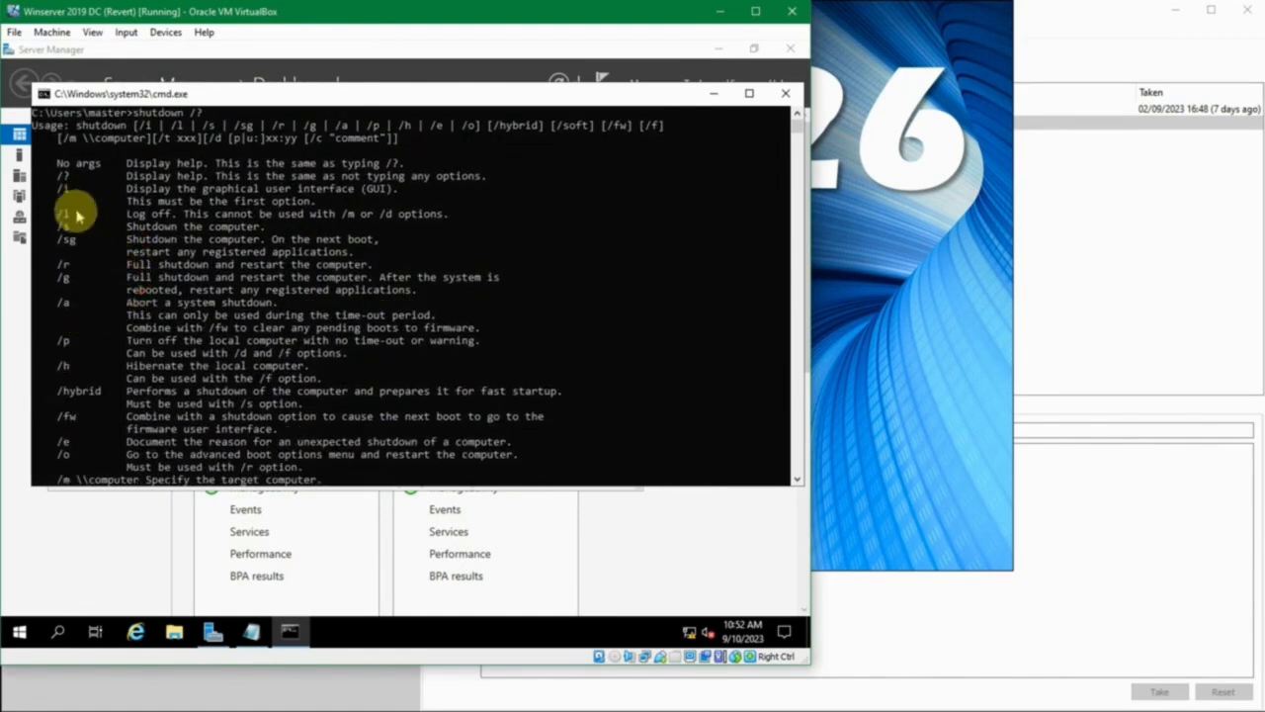
drag(156, 264, 351, 265)
scroll(347, 261, up, 1)
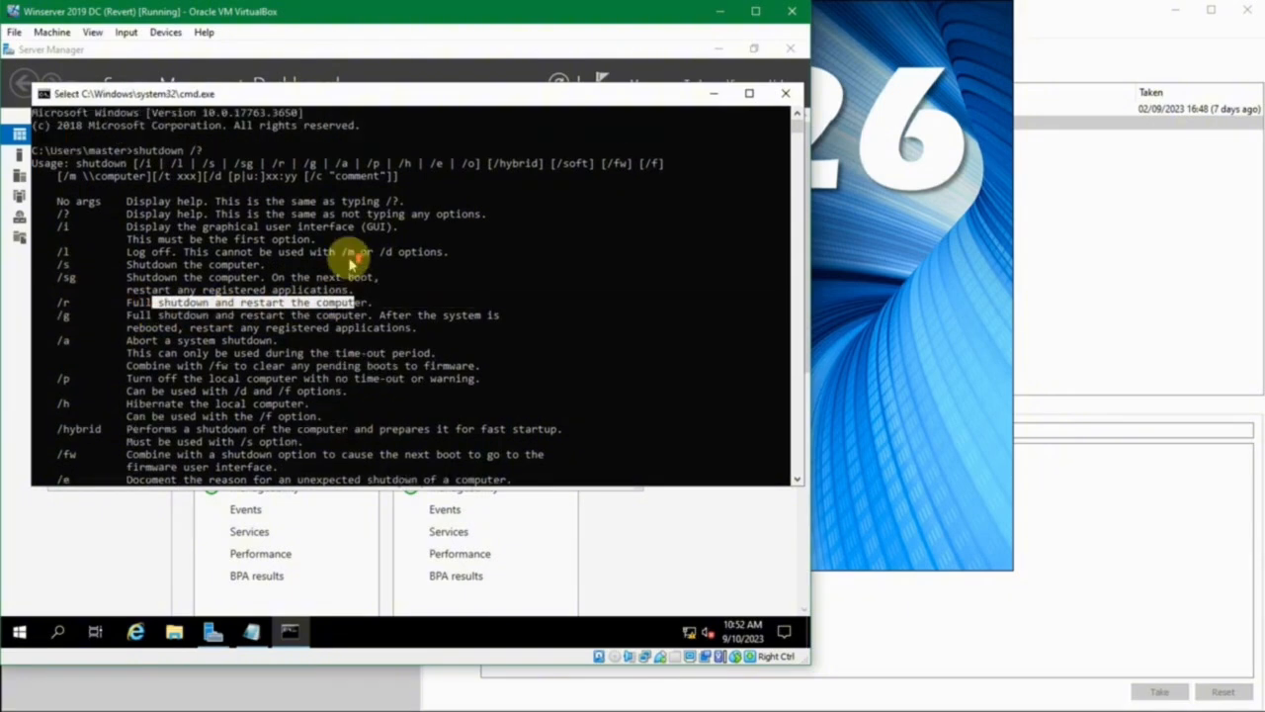
click(225, 152)
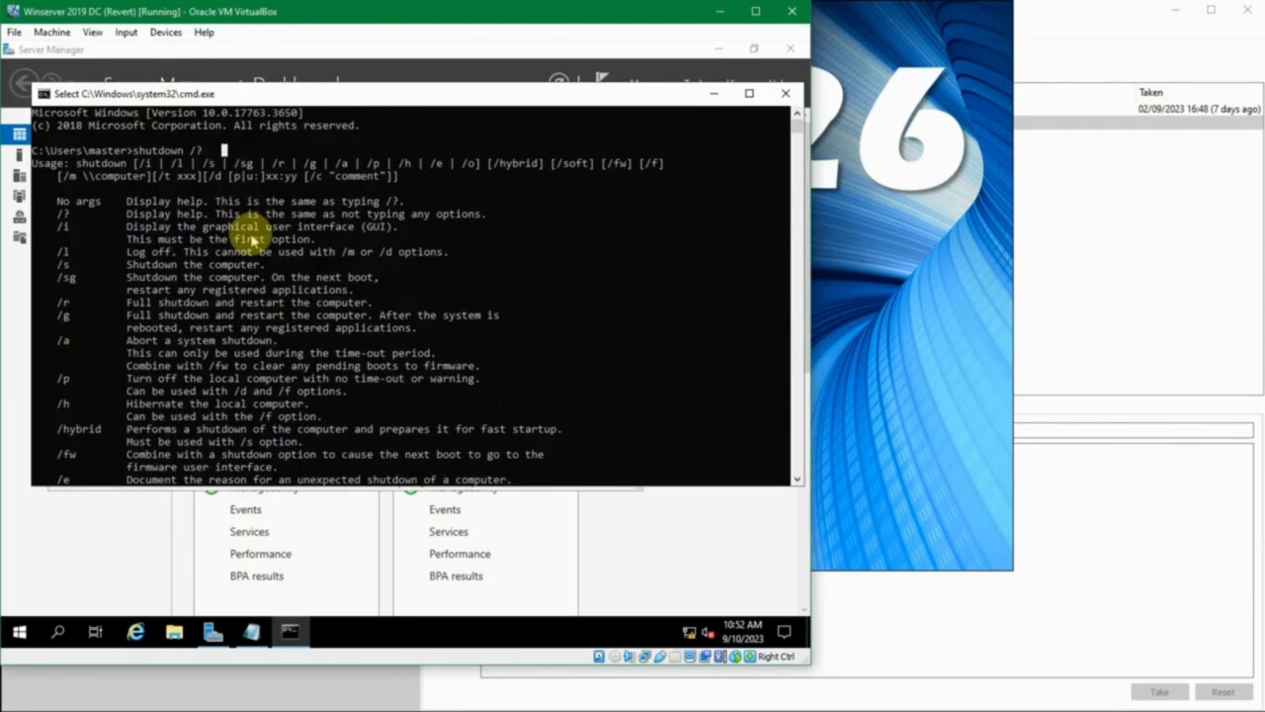
- Compose the command shutdown -r -t 10 at the prompt, consulting the /t option in the help, and clear it without running it
key(Escape)
key(BackSpace)
key(BackSpace)
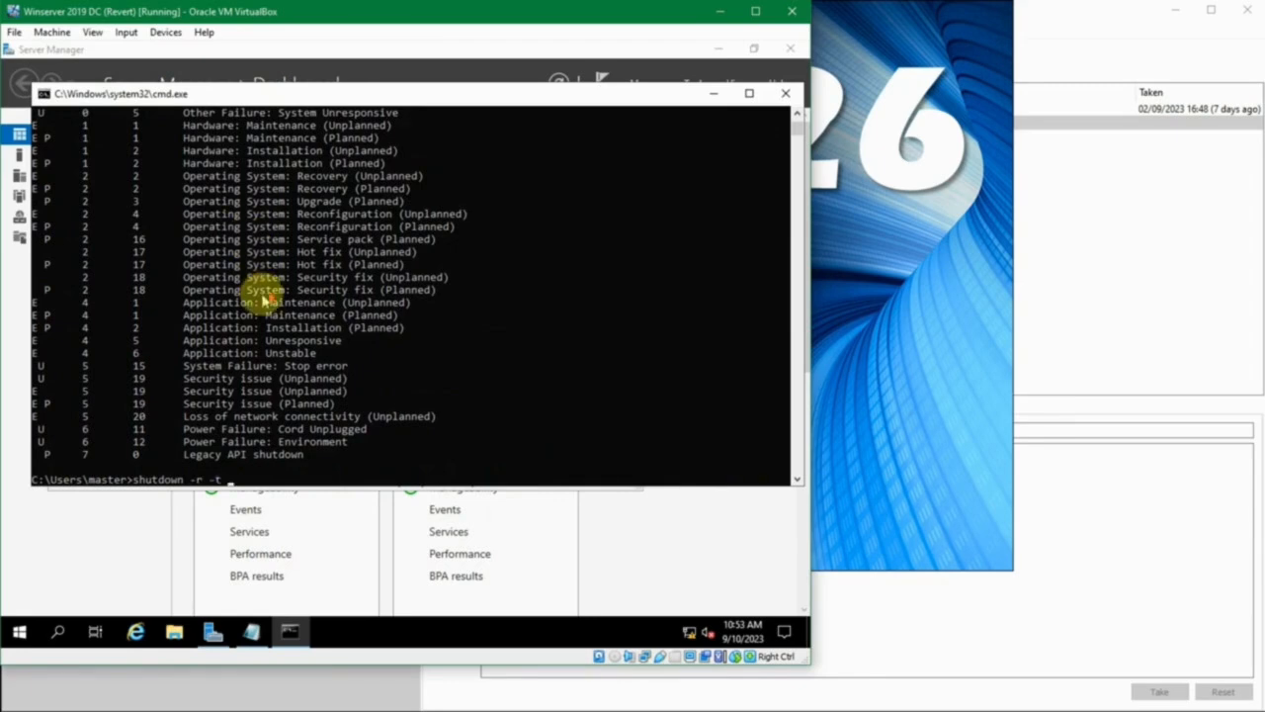
scroll(265, 299, up, 15)
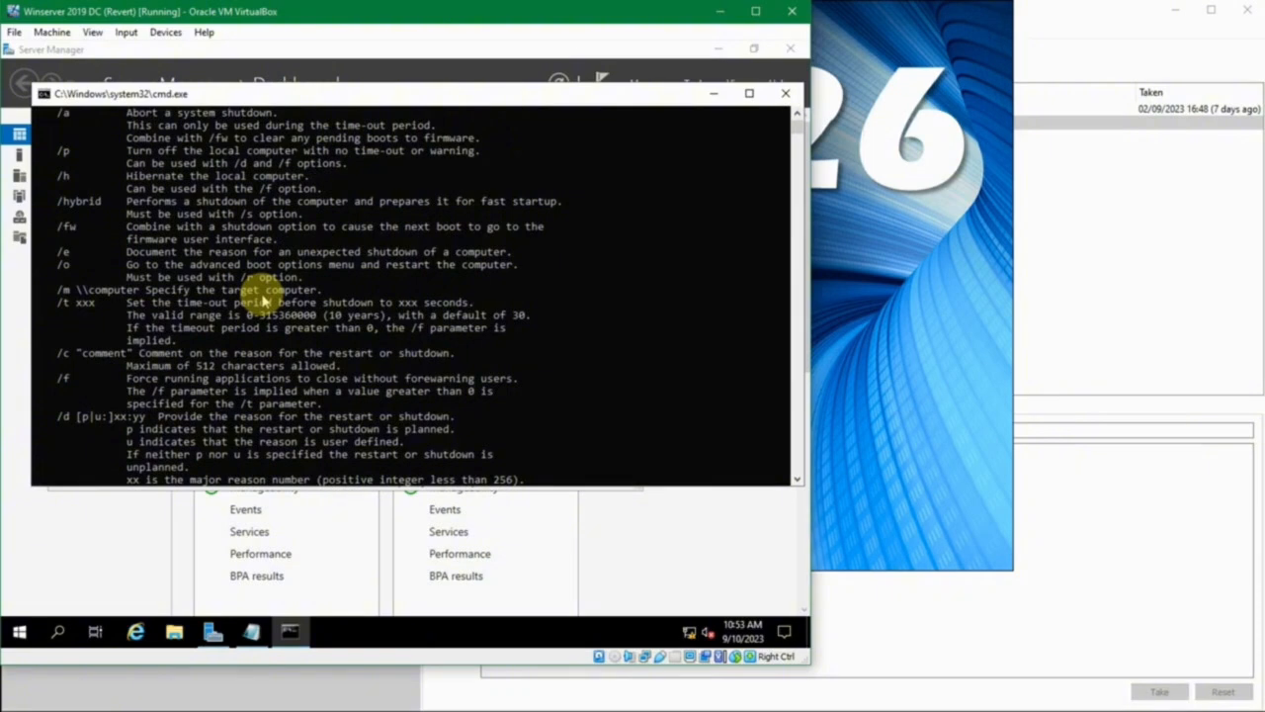
scroll(265, 300, up, 5)
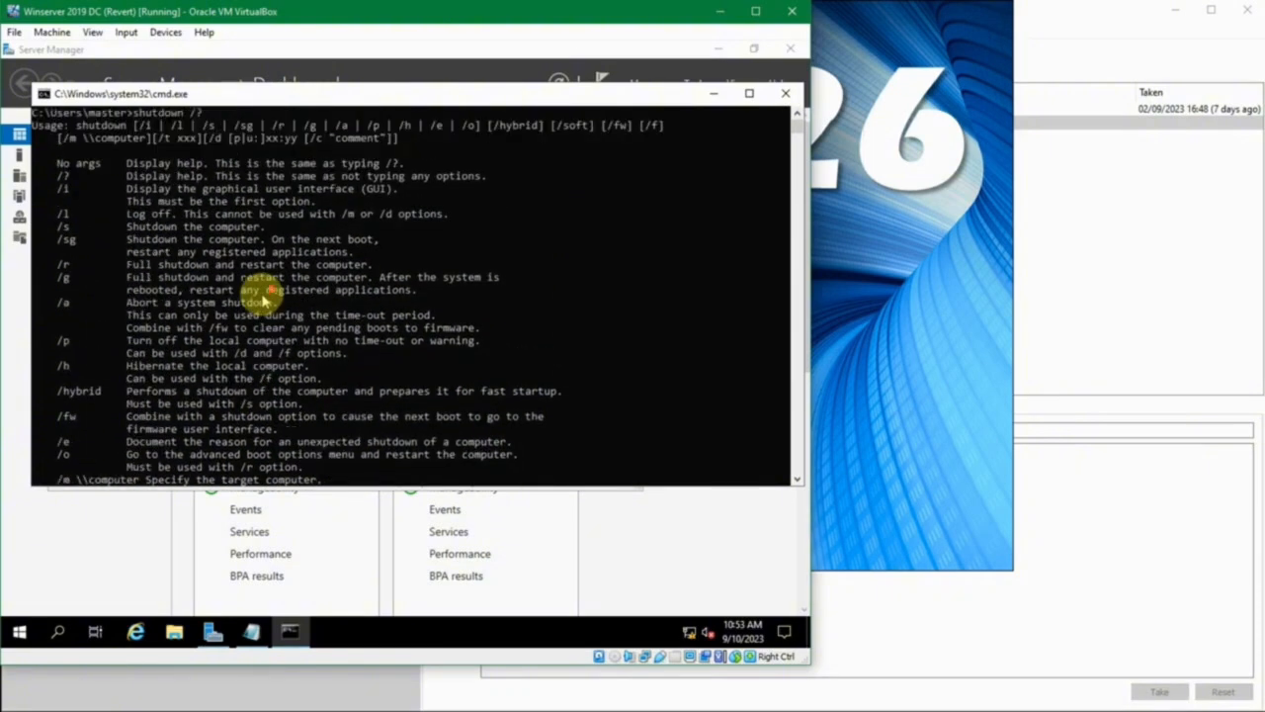
scroll(265, 300, down, 2)
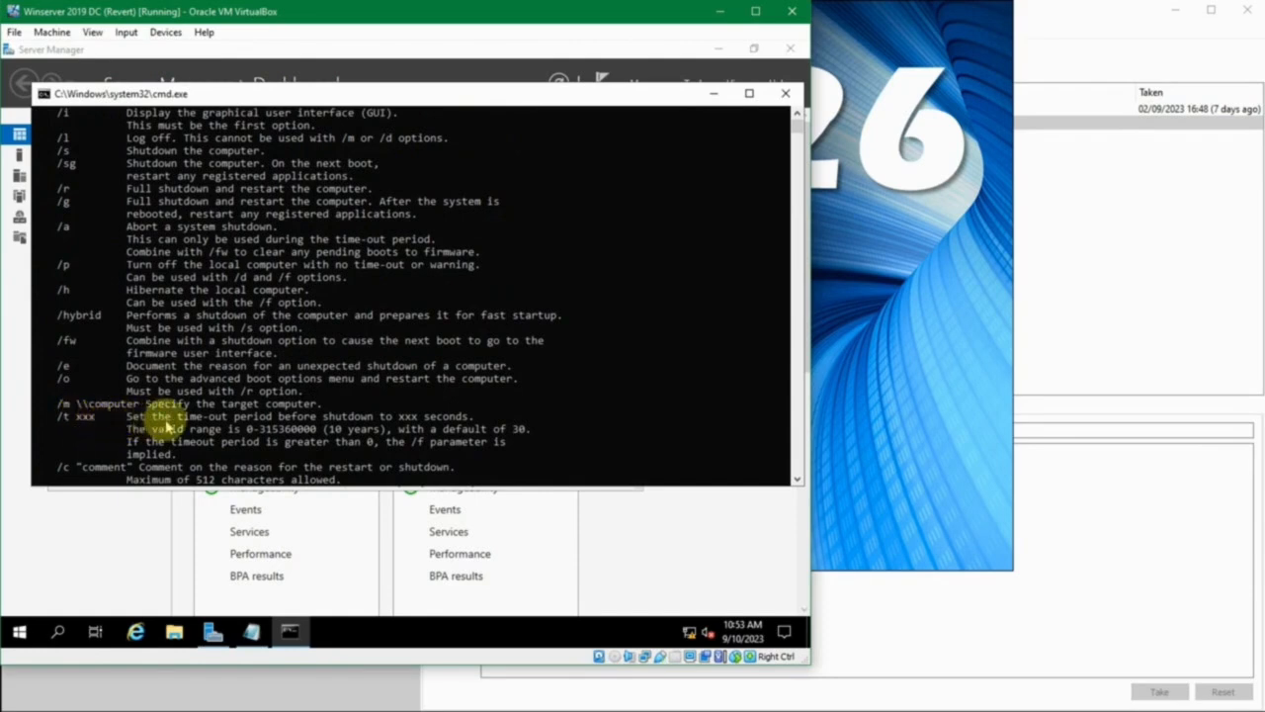
scroll(211, 424, down, 5)
scroll(290, 395, down, 8)
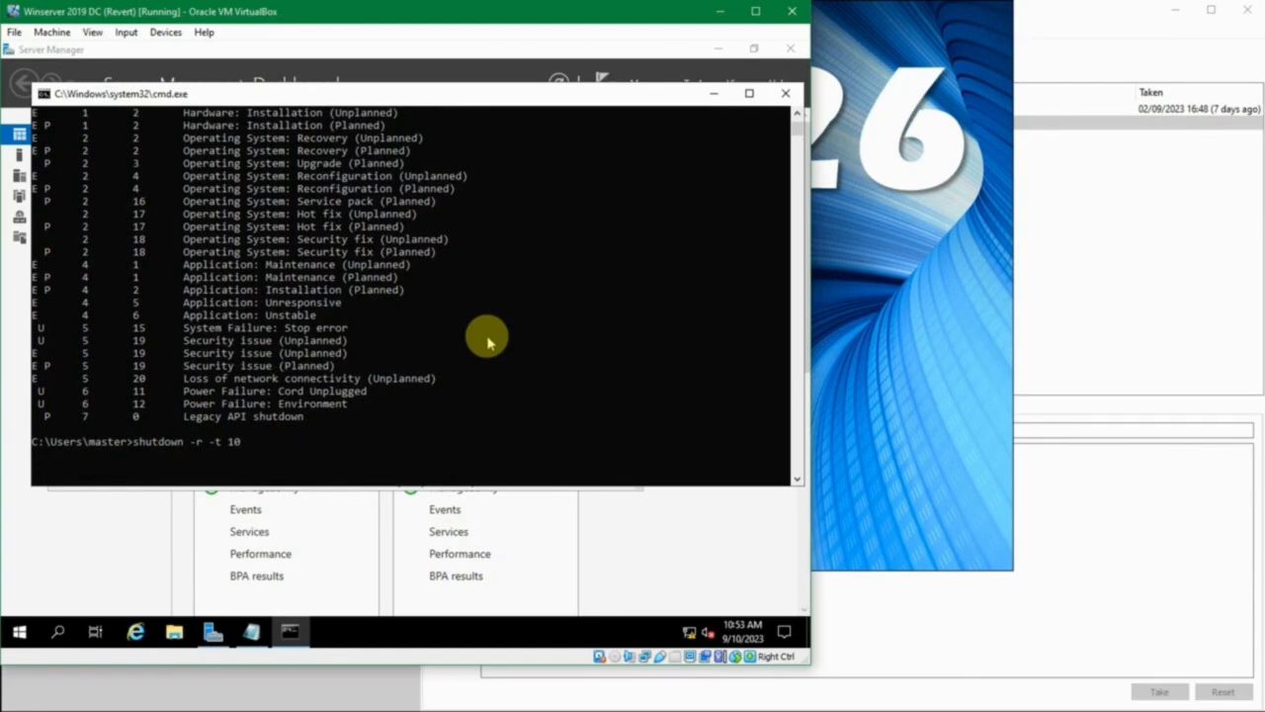
key(BackSpace)
key(BackSpace)
key(BackSpace)
key(BackSpace)
key(BackSpace)
key(BackSpace)
key(BackSpace)
key(BackSpace)
key(BackSpace)
key(BackSpace)
key(BackSpace)
key(BackSpace)
key(BackSpace)
key(BackSpace)
key(BackSpace)
key(BackSpace)
- Write the command "shutdown -r -t 10" in the open blank Notepad document
click(251, 631)
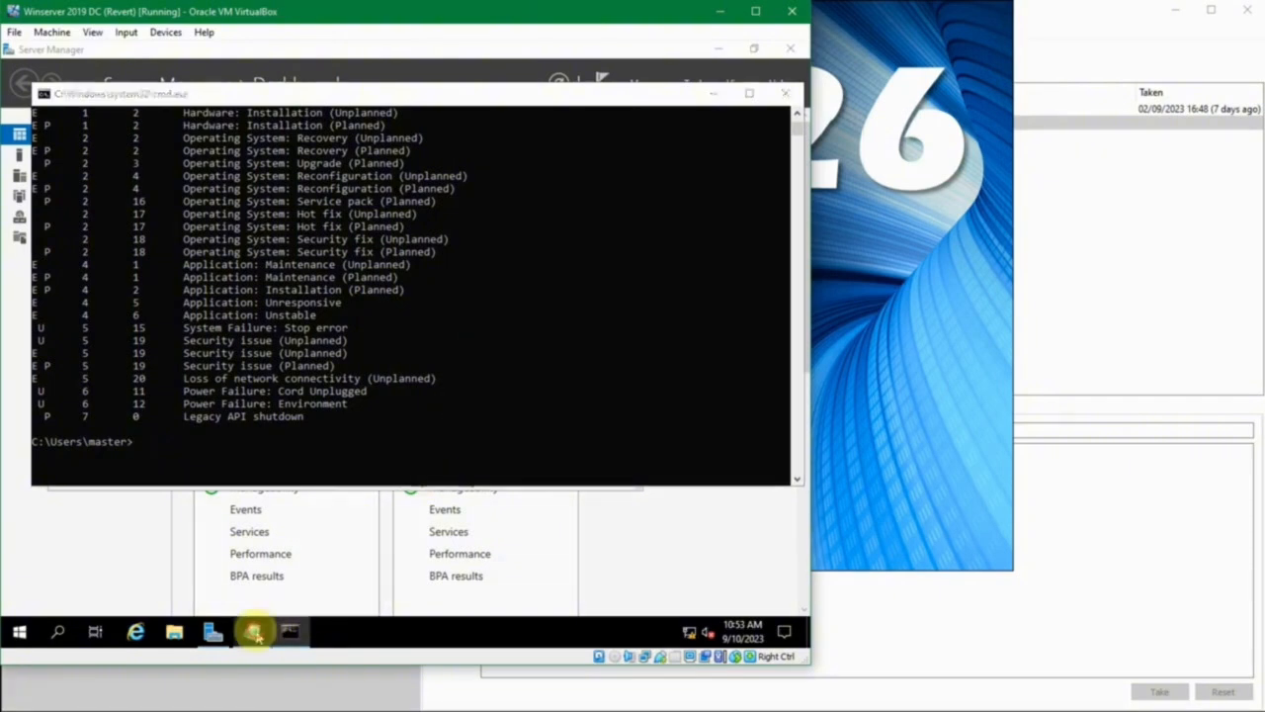
text(shu)
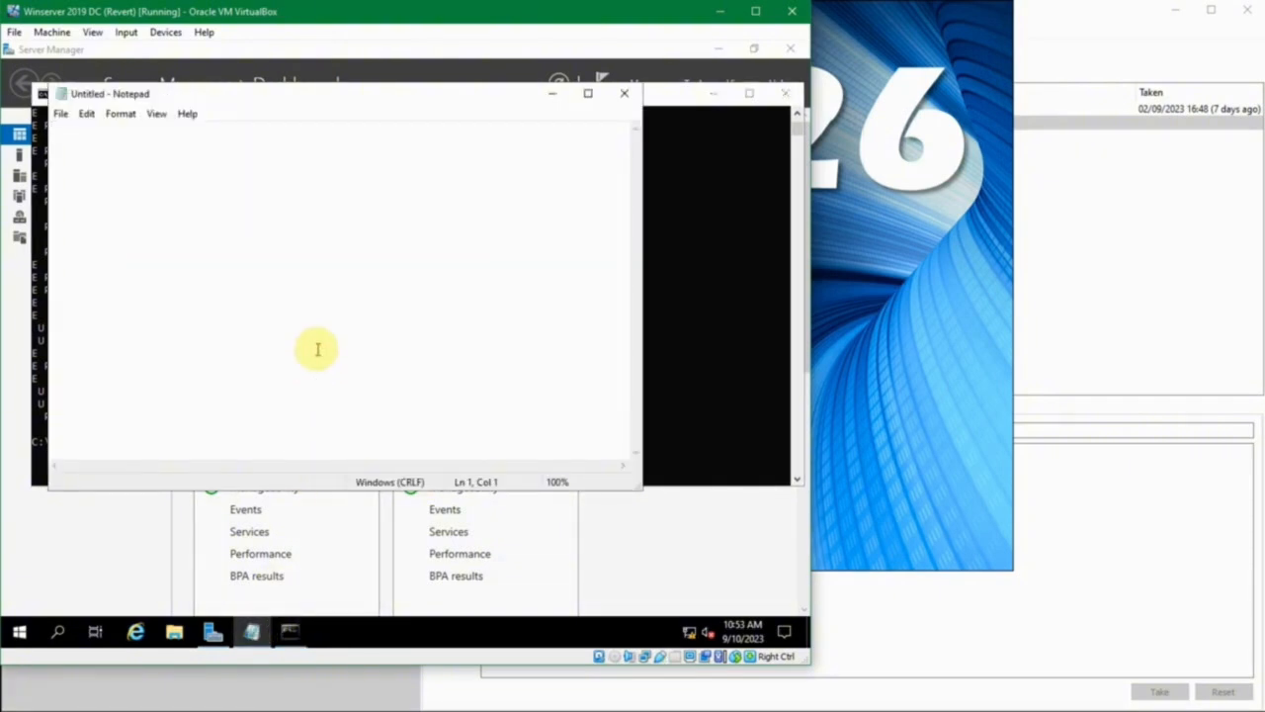
text(tdown)
key(BackSpace)
text(10)
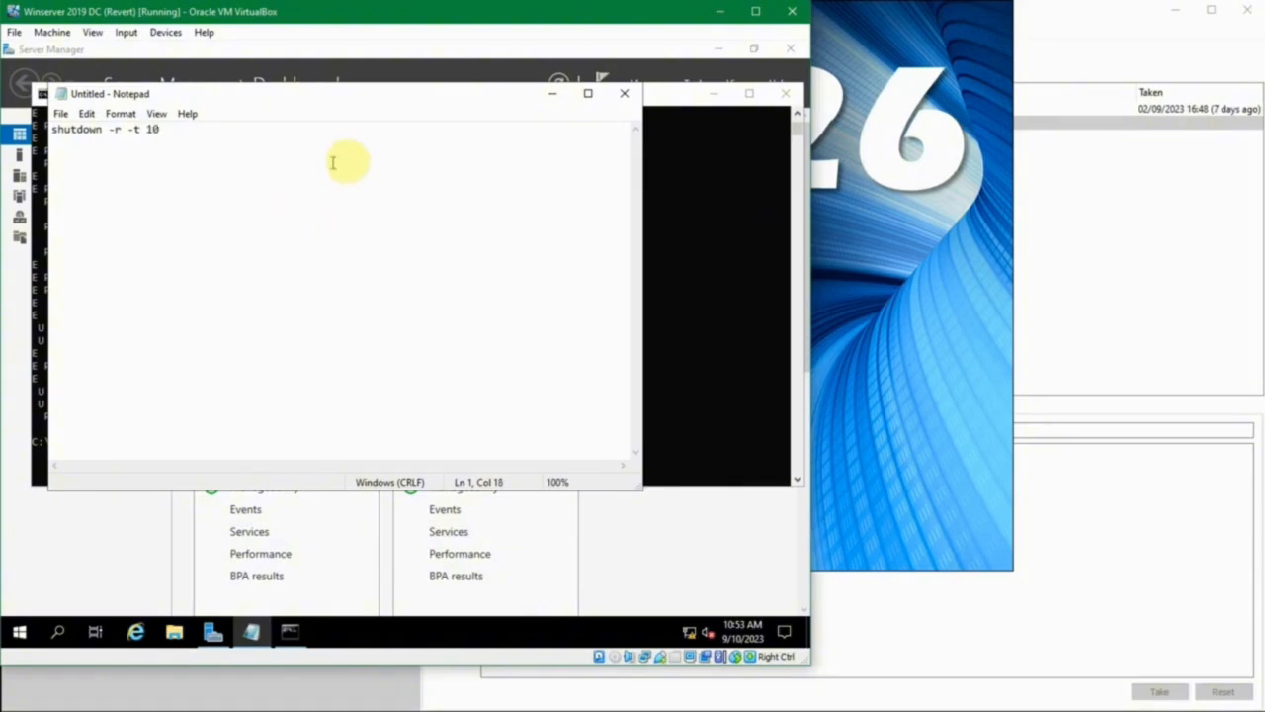
- Save the Notepad document to the Desktop as restart.txt
key(ctrl+s)
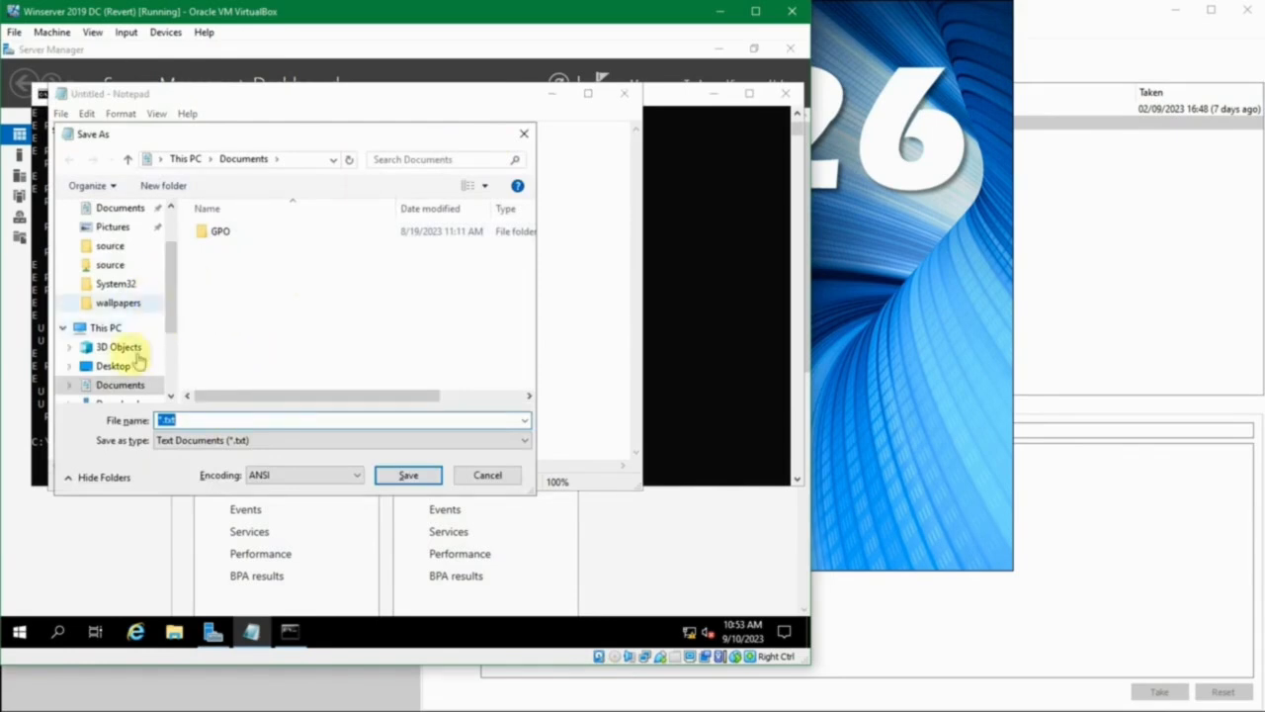
click(113, 366)
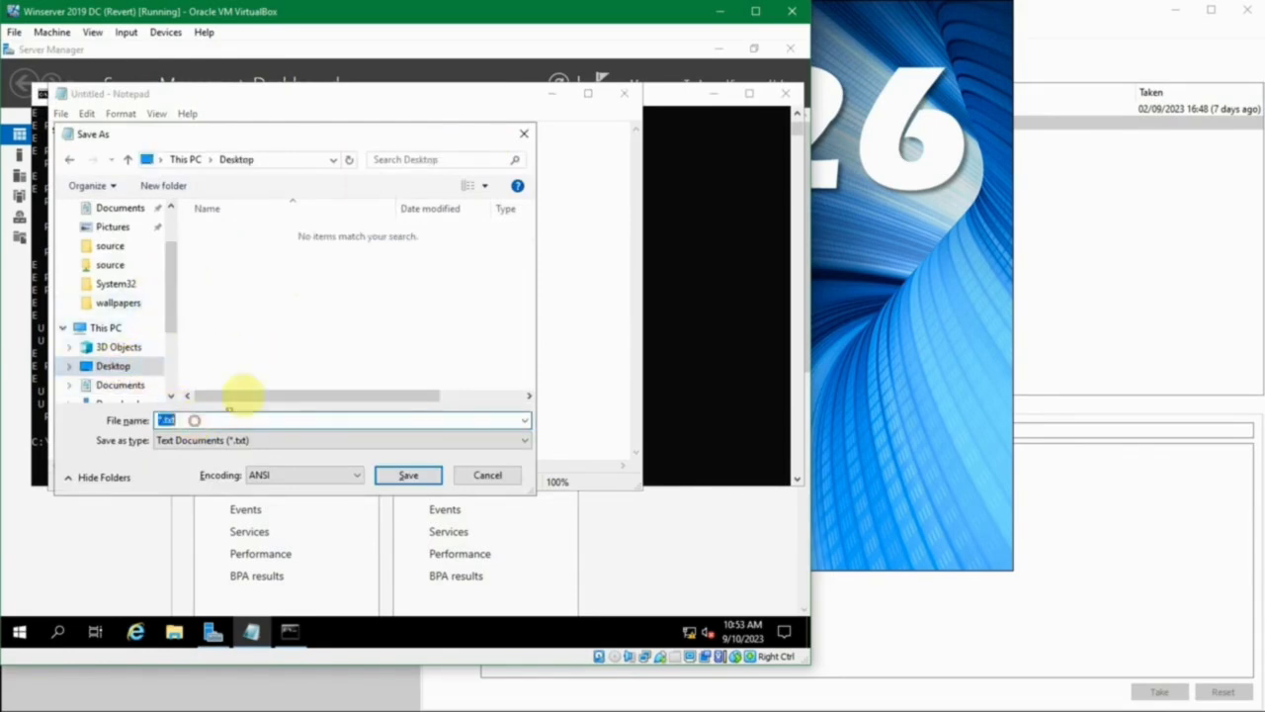
text(restart)
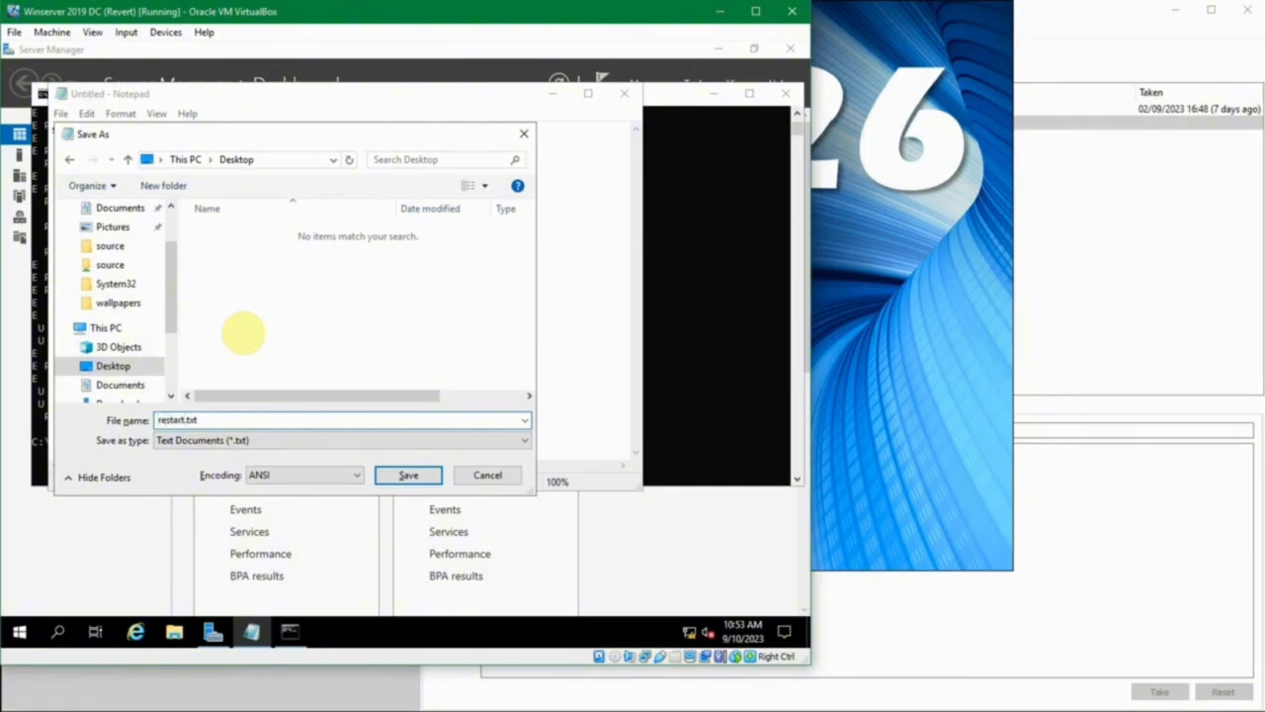
click(408, 477)
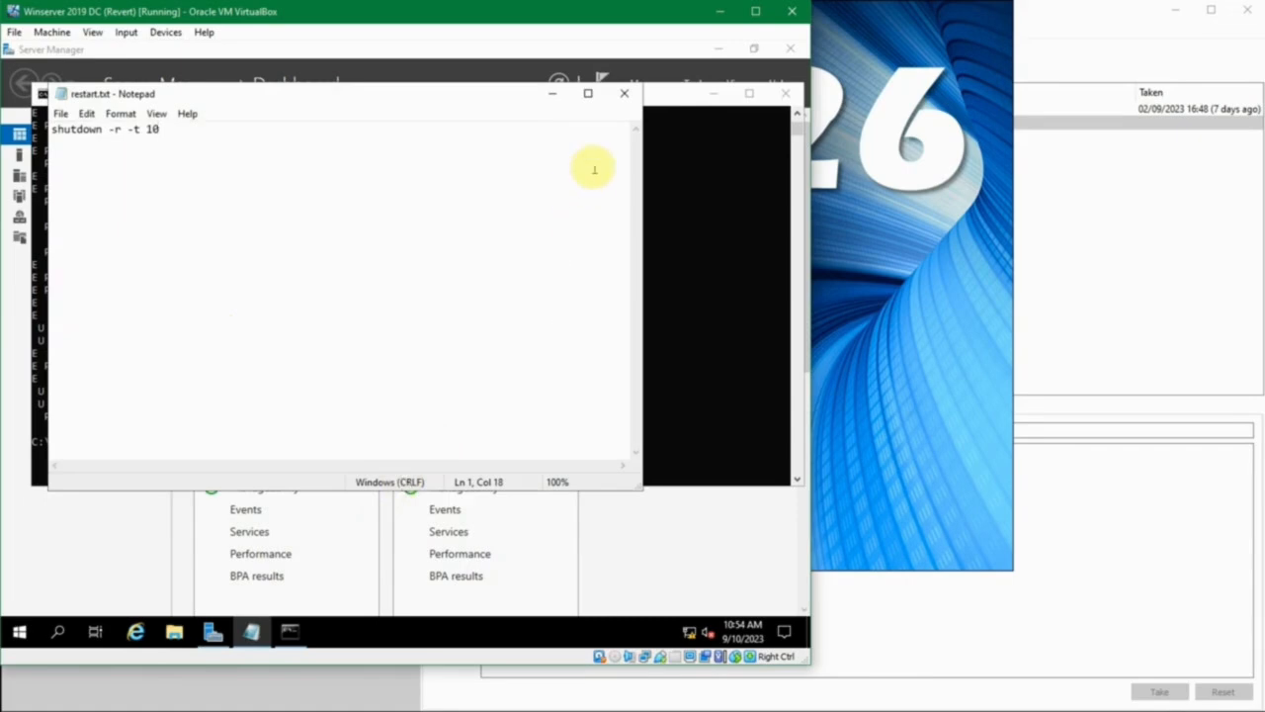
- Clear the view of the desktop by closing Notepad and the Command Prompt and minimizing Server Manager
click(625, 95)
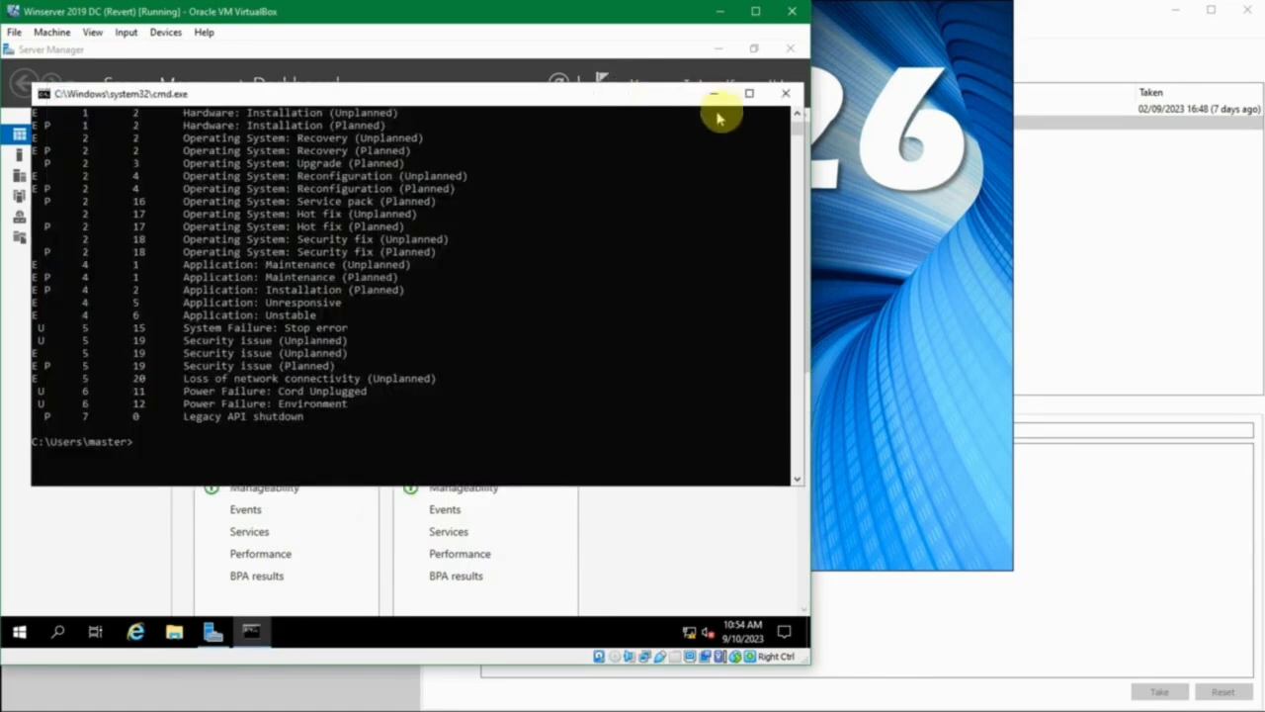
click(784, 94)
click(719, 49)
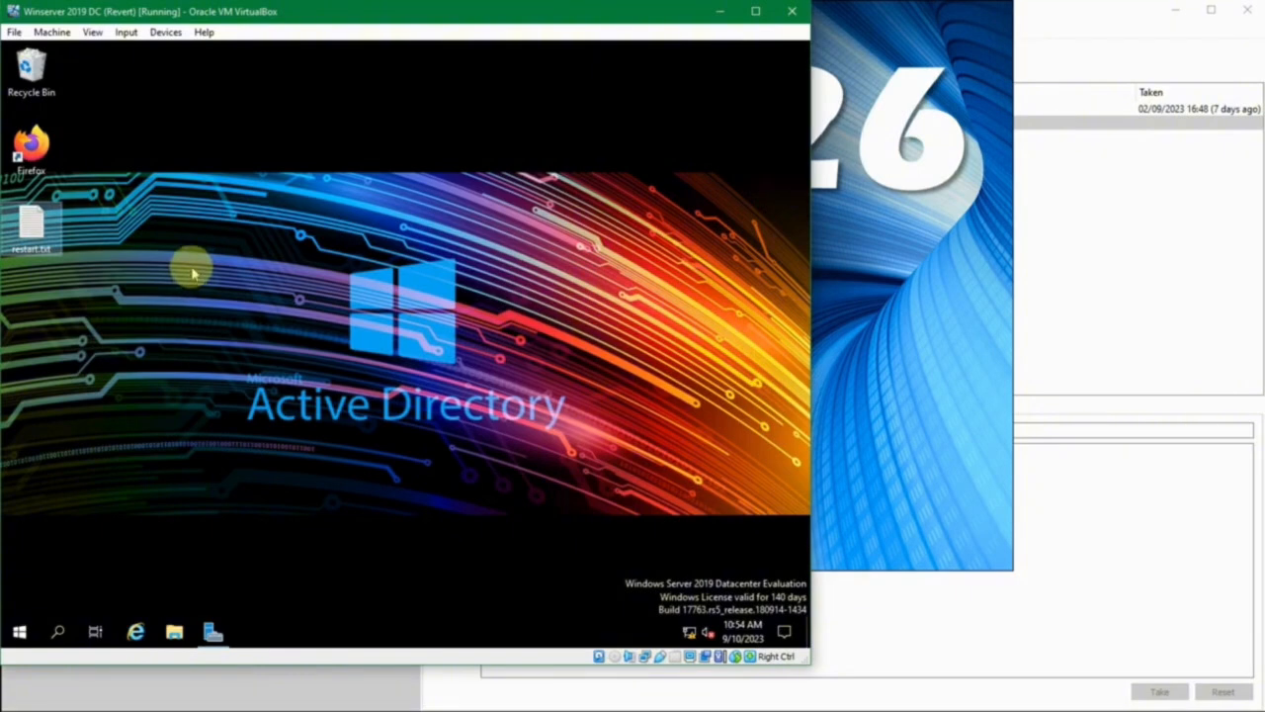
- Rename the desktop file restart.txt to restart.bat and accept the extension change
key(F2)
click(88, 223)
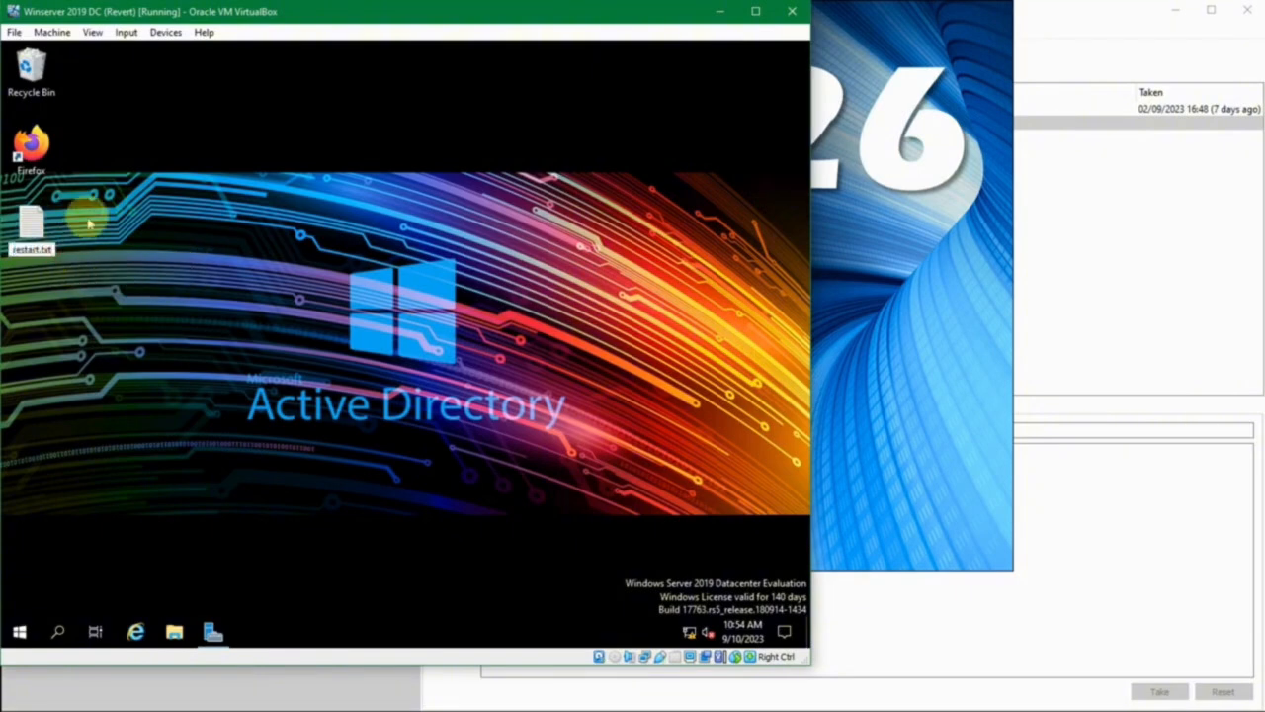
key(F2)
text(bat)
key(Return)
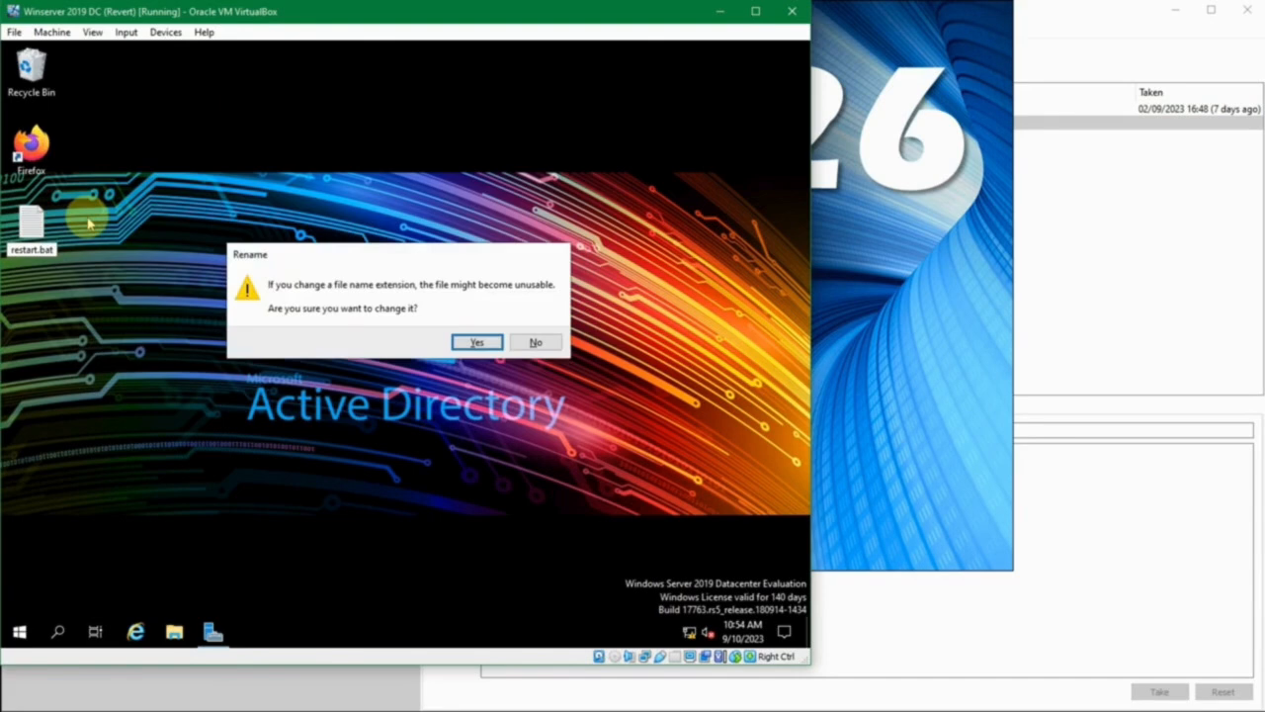
click(476, 343)
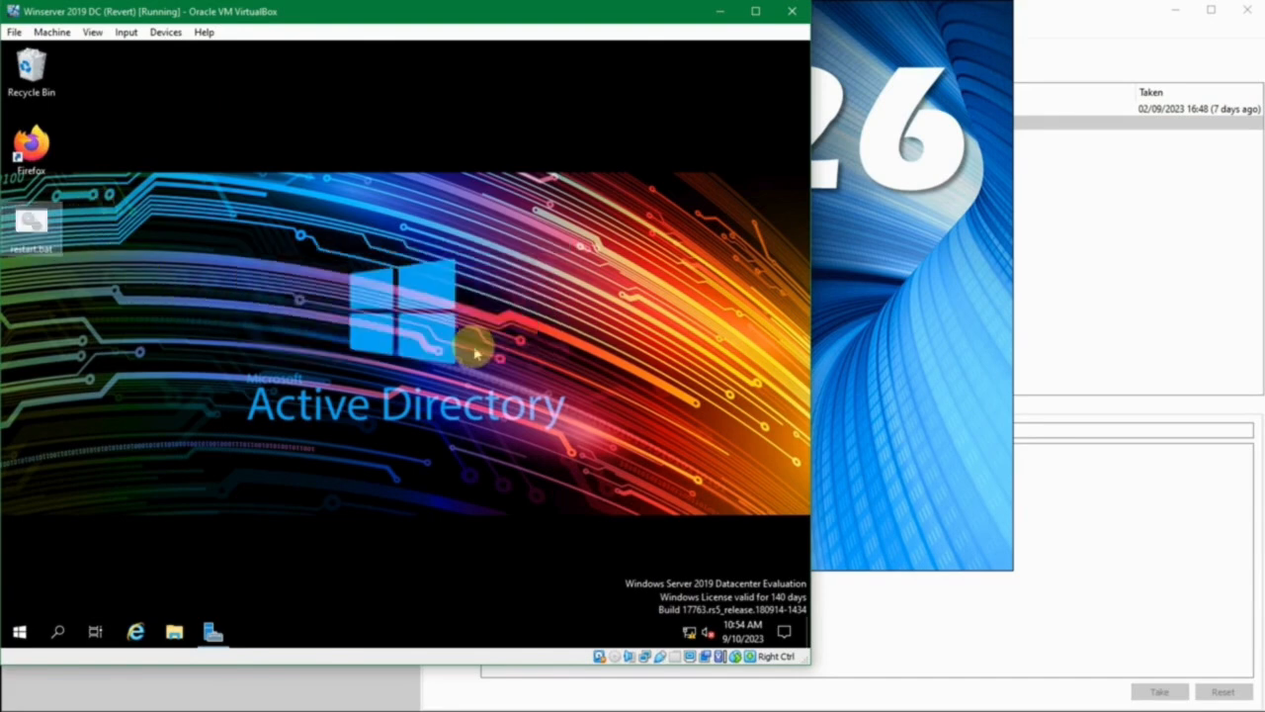
click(33, 245)
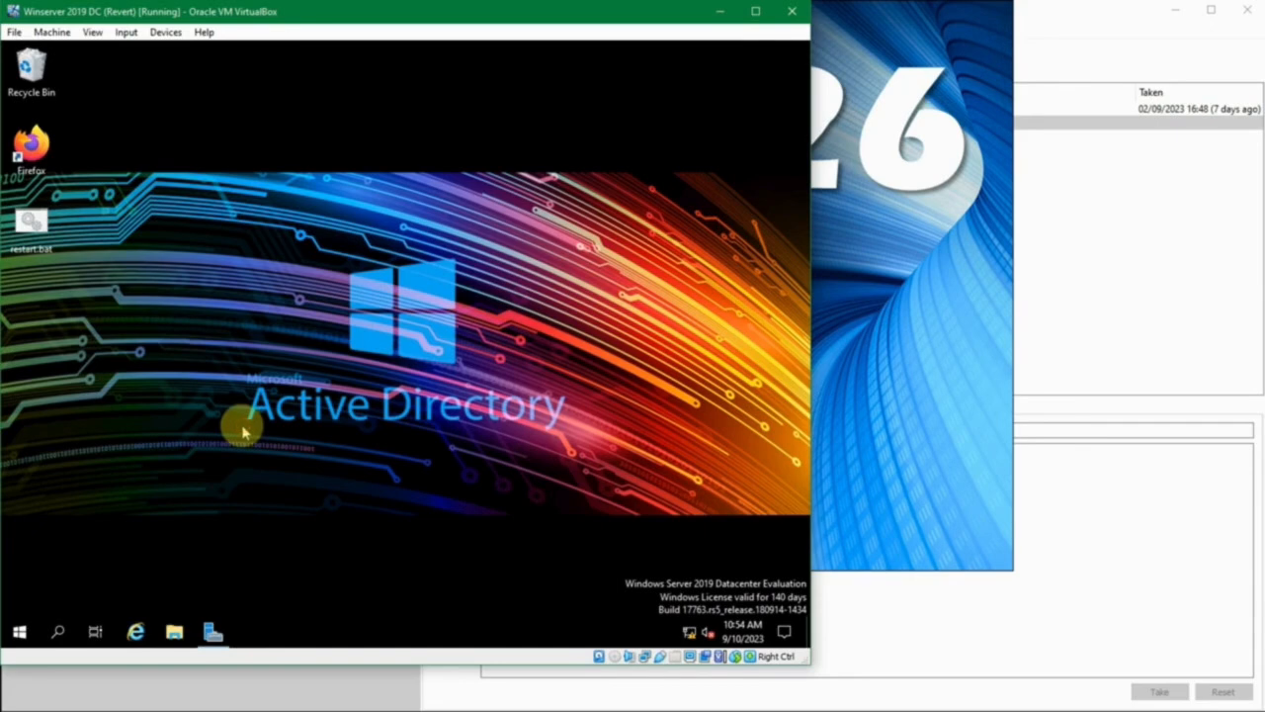
click(20, 626)
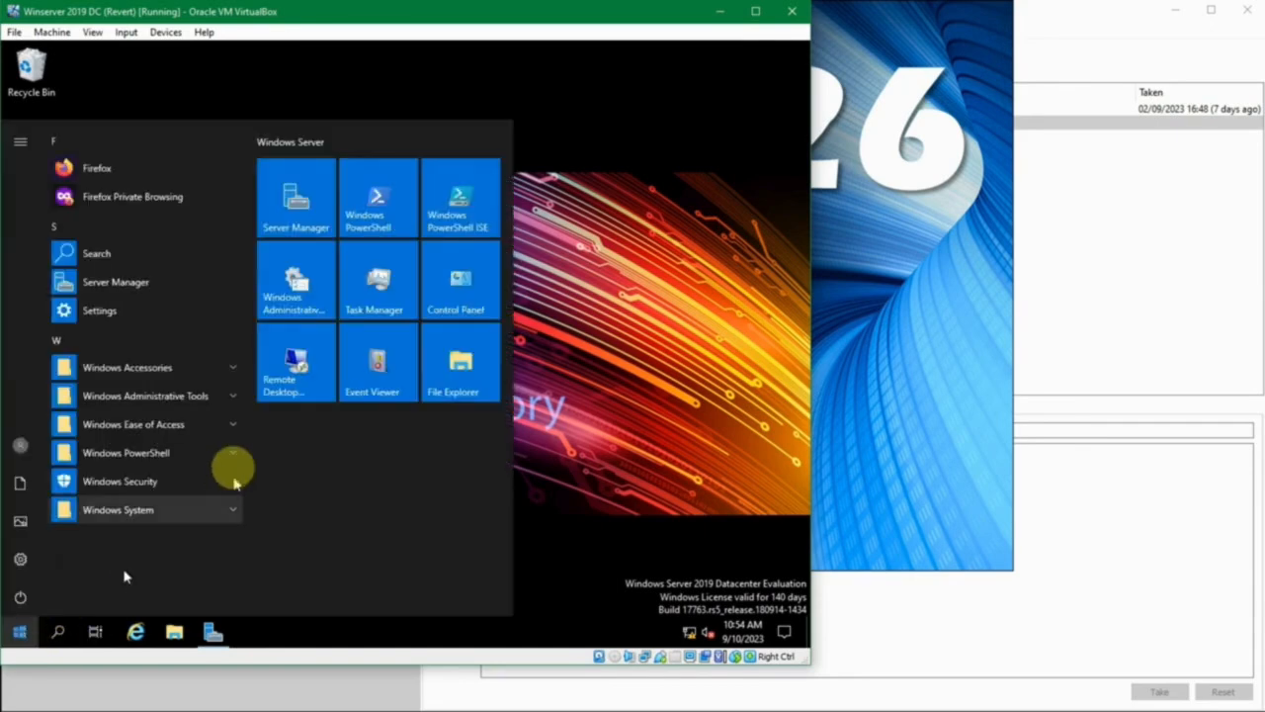
click(553, 336)
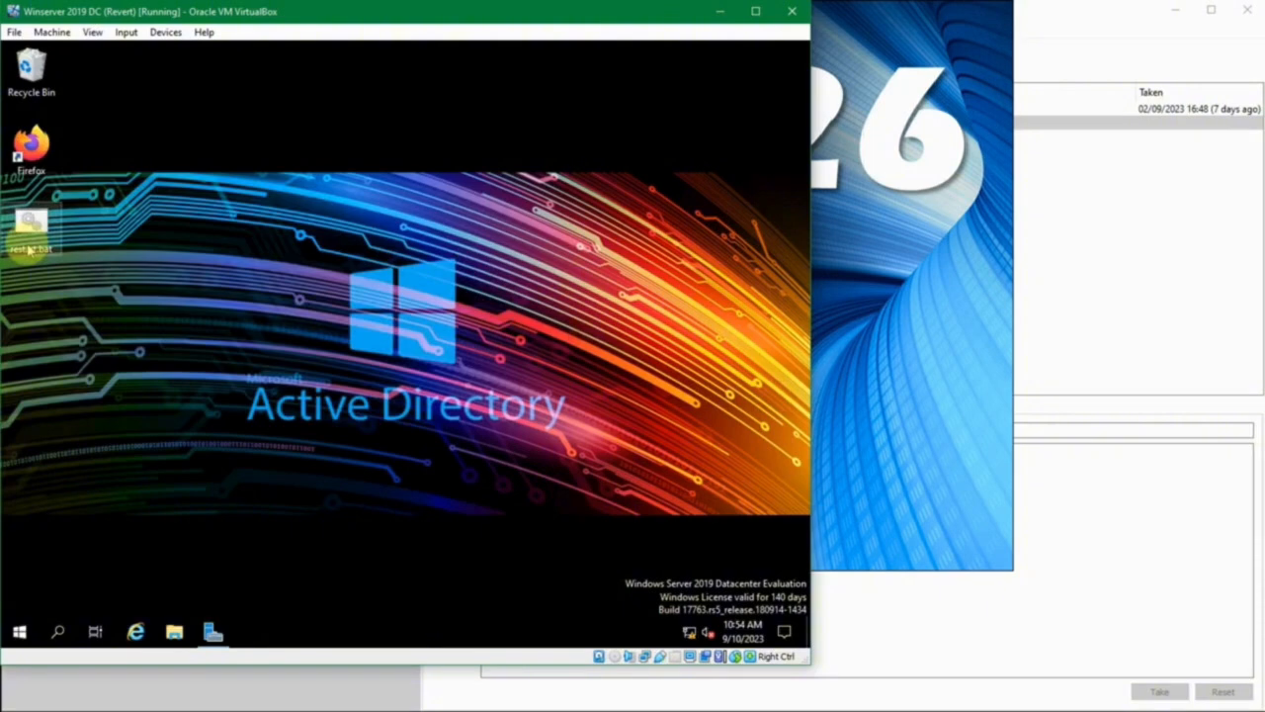
click(29, 249)
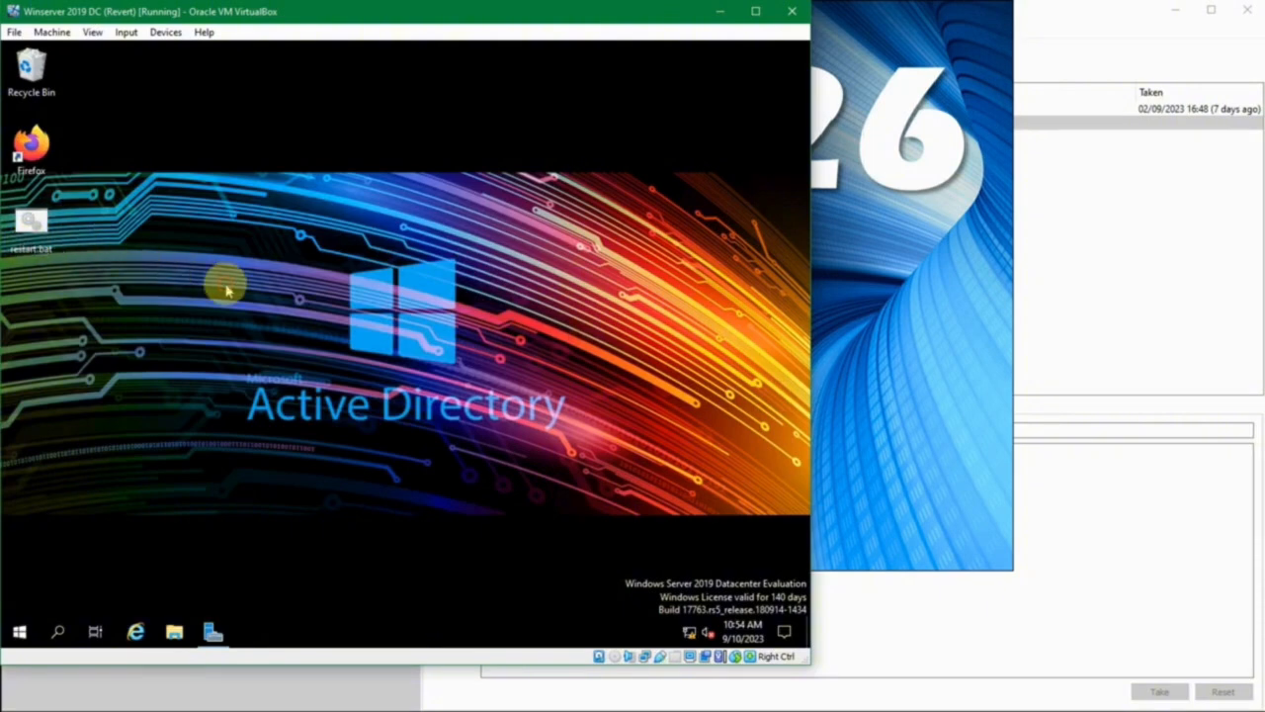
- Open Task Scheduler and show the tasks in the library's Admin folder, widening the Name column slightly
key(super)
text(task)
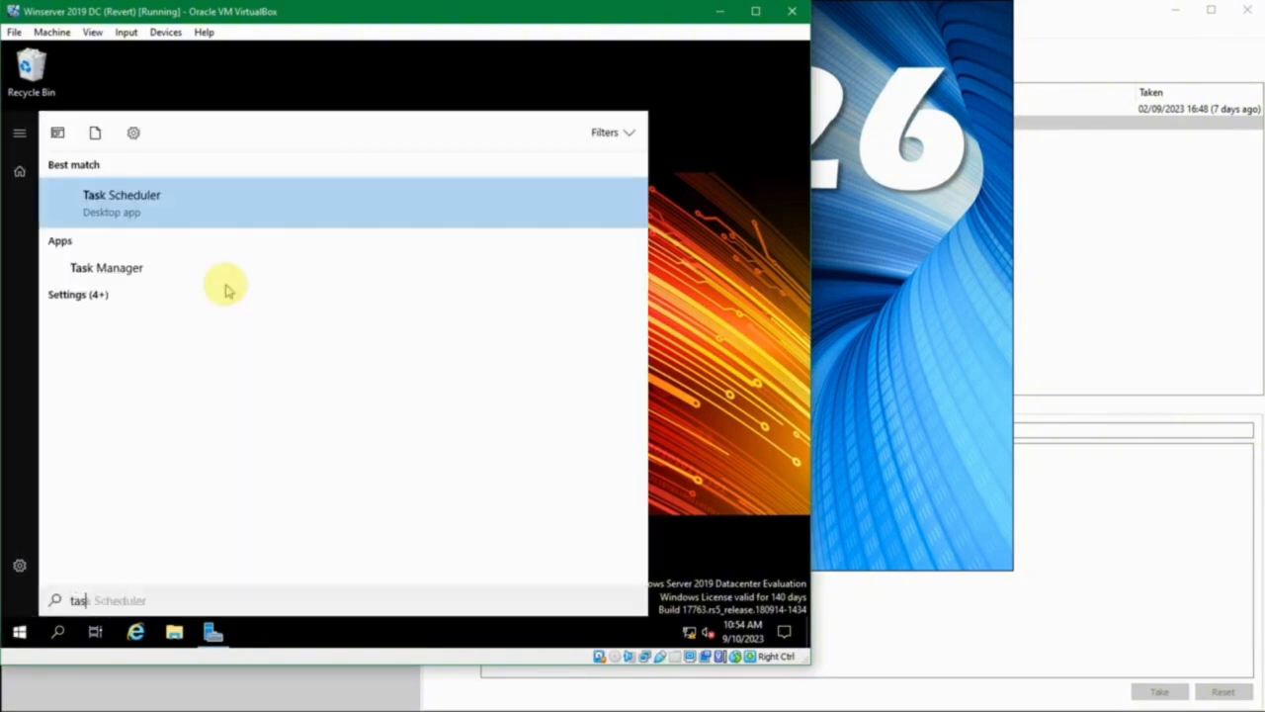
key(Return)
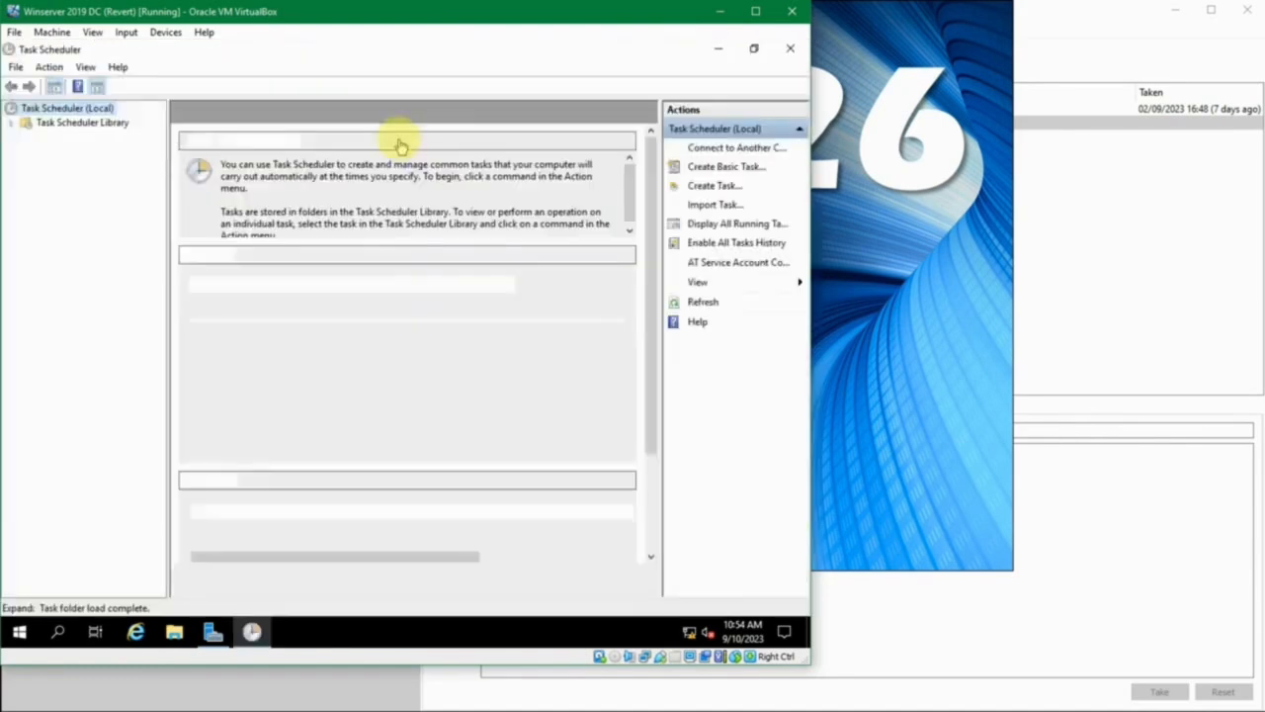
click(12, 124)
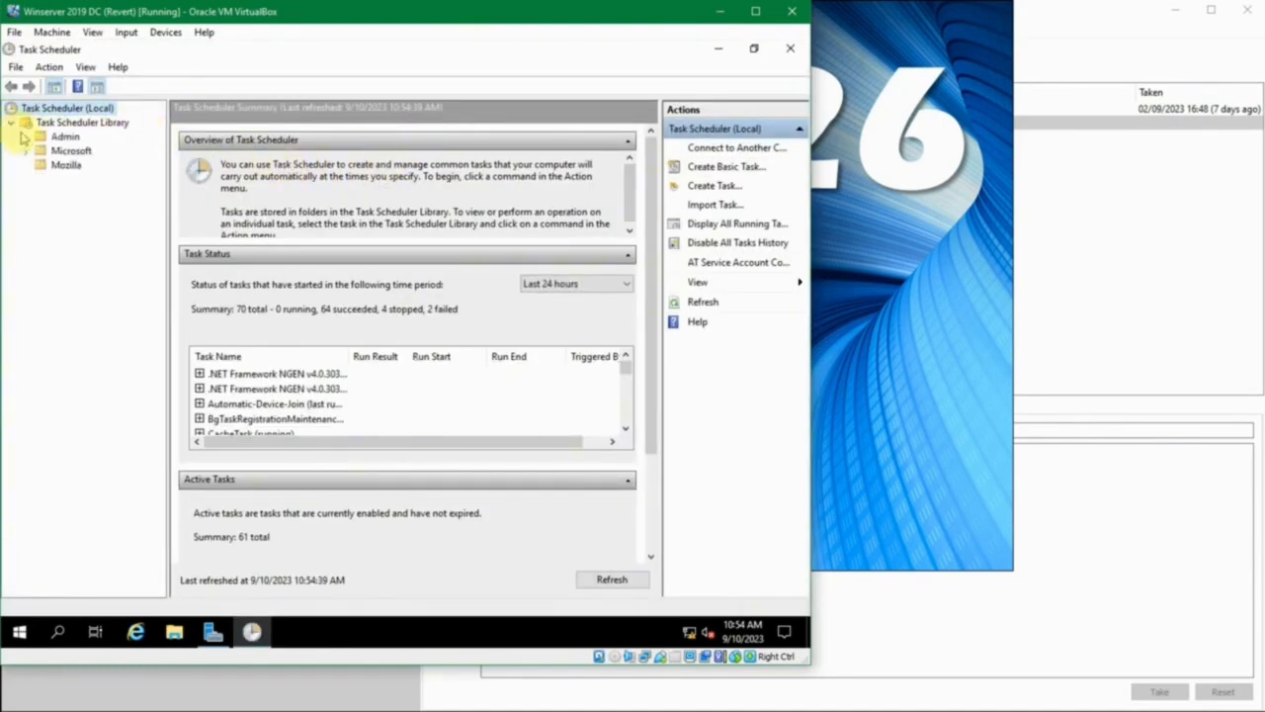
click(56, 138)
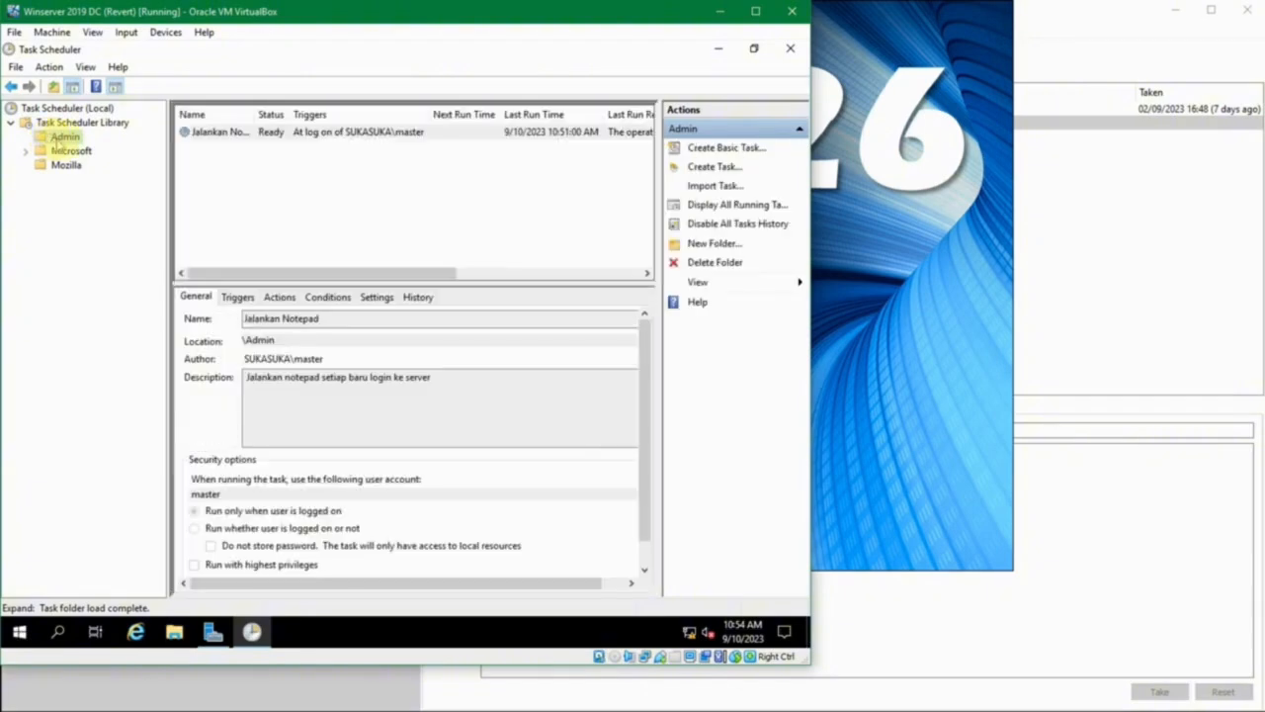
click(226, 165)
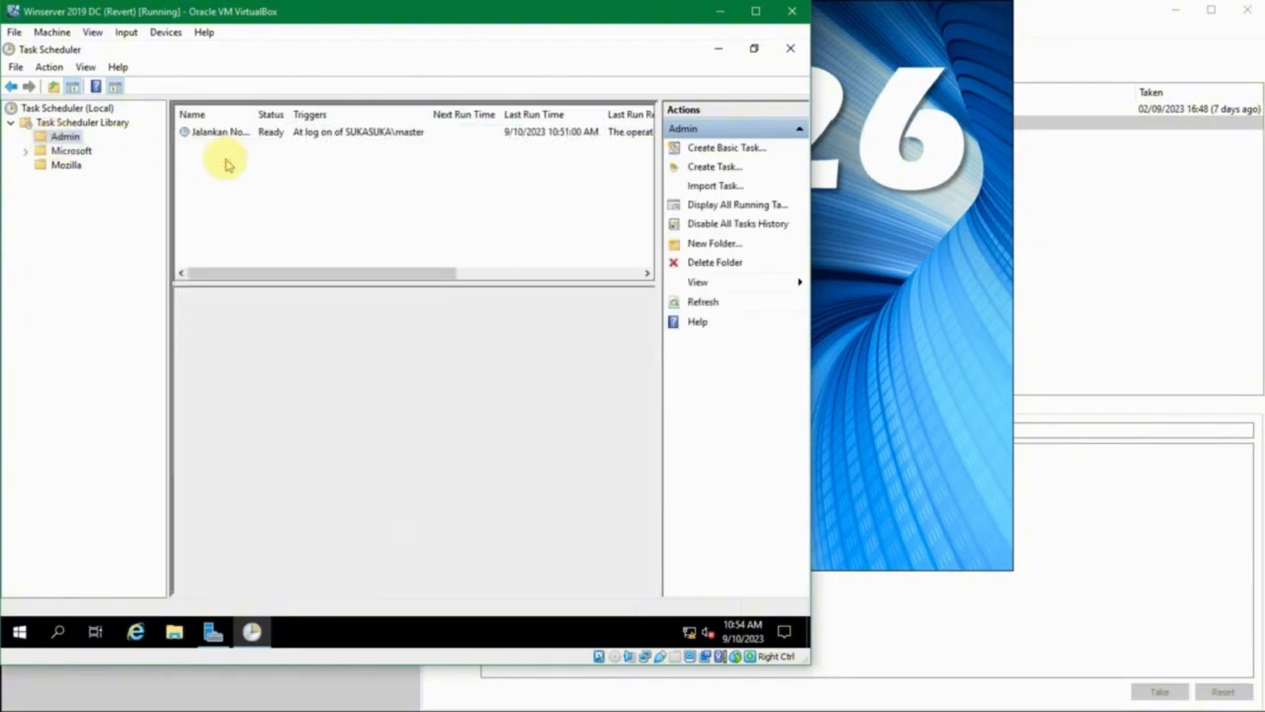
drag(253, 112, 263, 111)
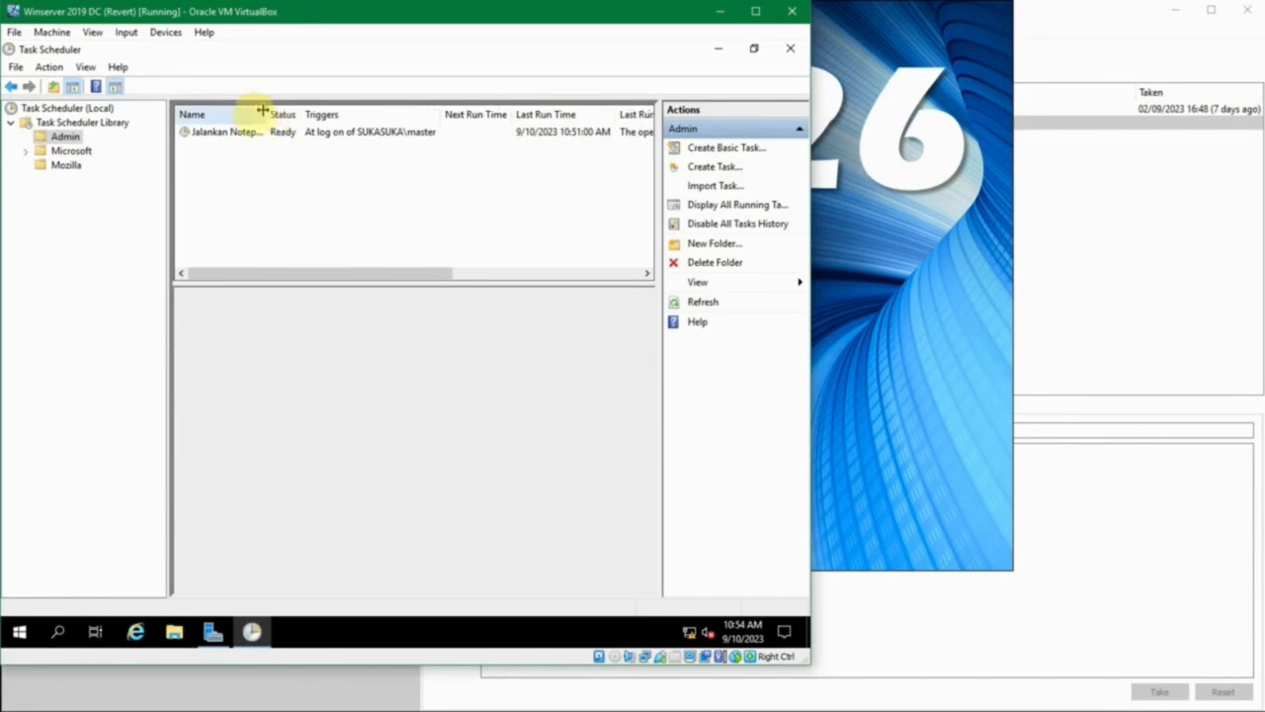
- Start a new task in the Admin folder with the name "Restart Server" and the description "Restart terjadwal"
right_click(212, 164)
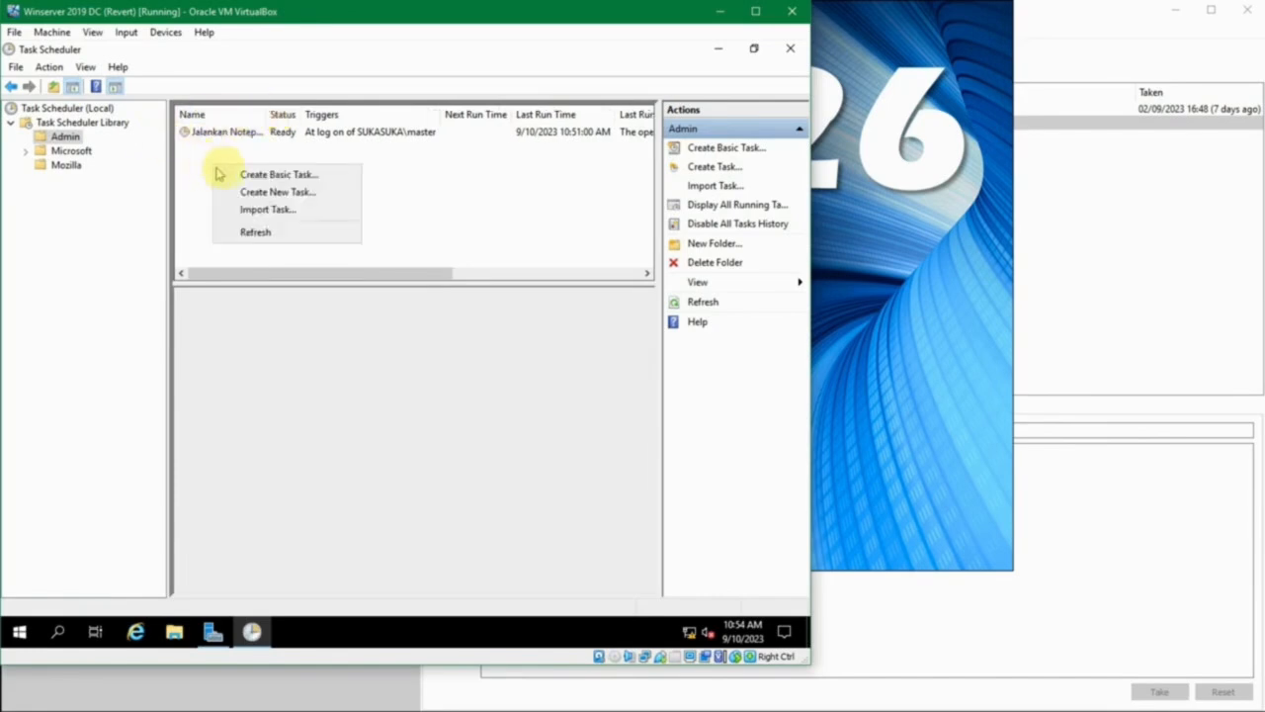
click(473, 188)
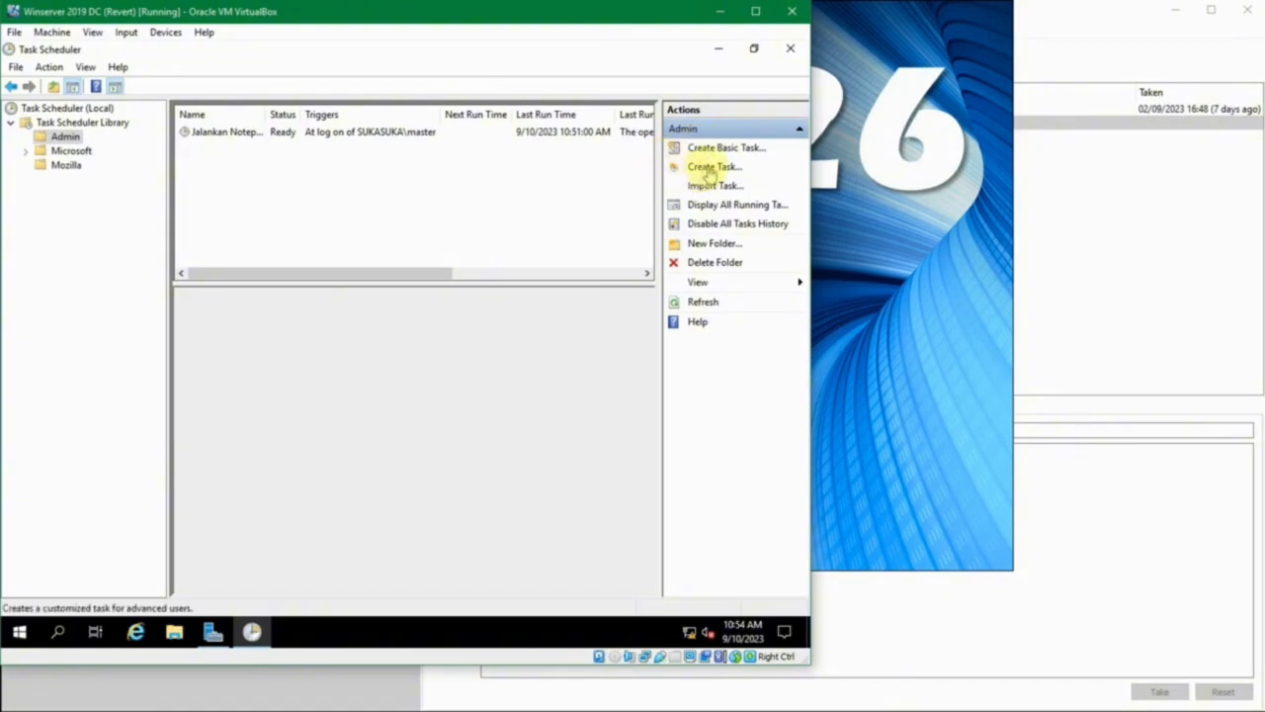
click(709, 170)
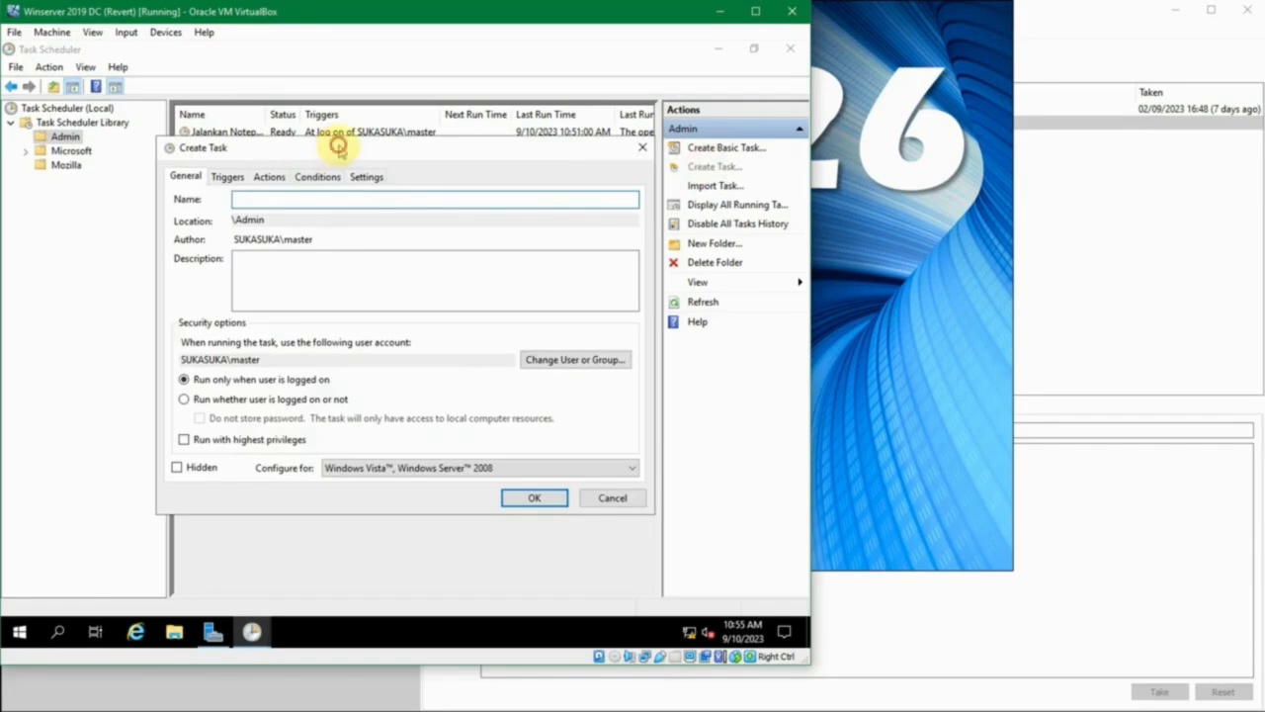
drag(339, 153, 306, 147)
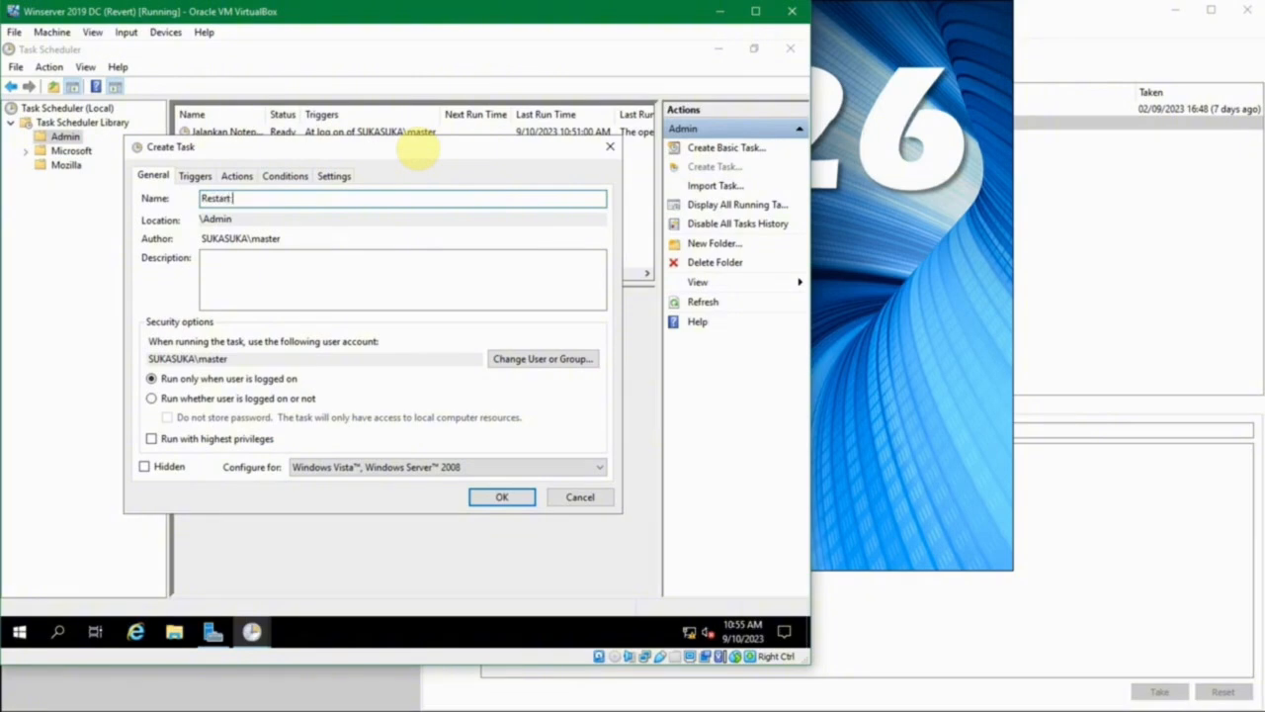
text(erver)
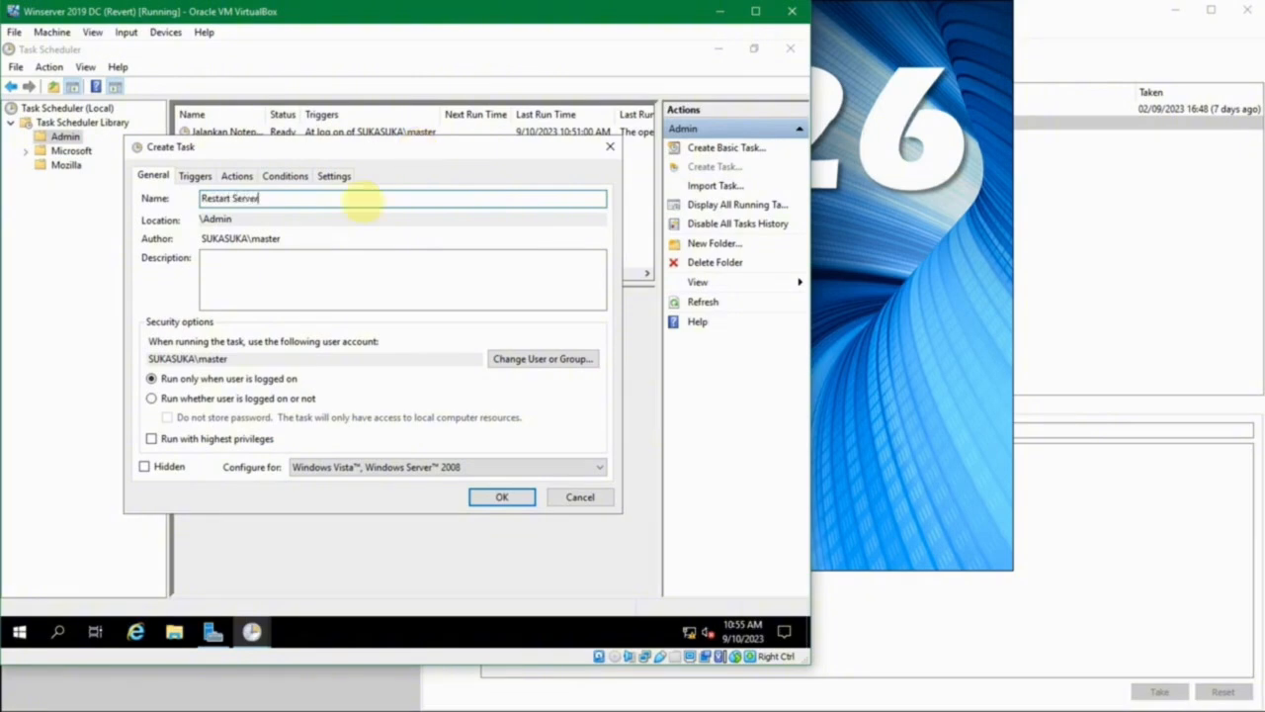
click(356, 292)
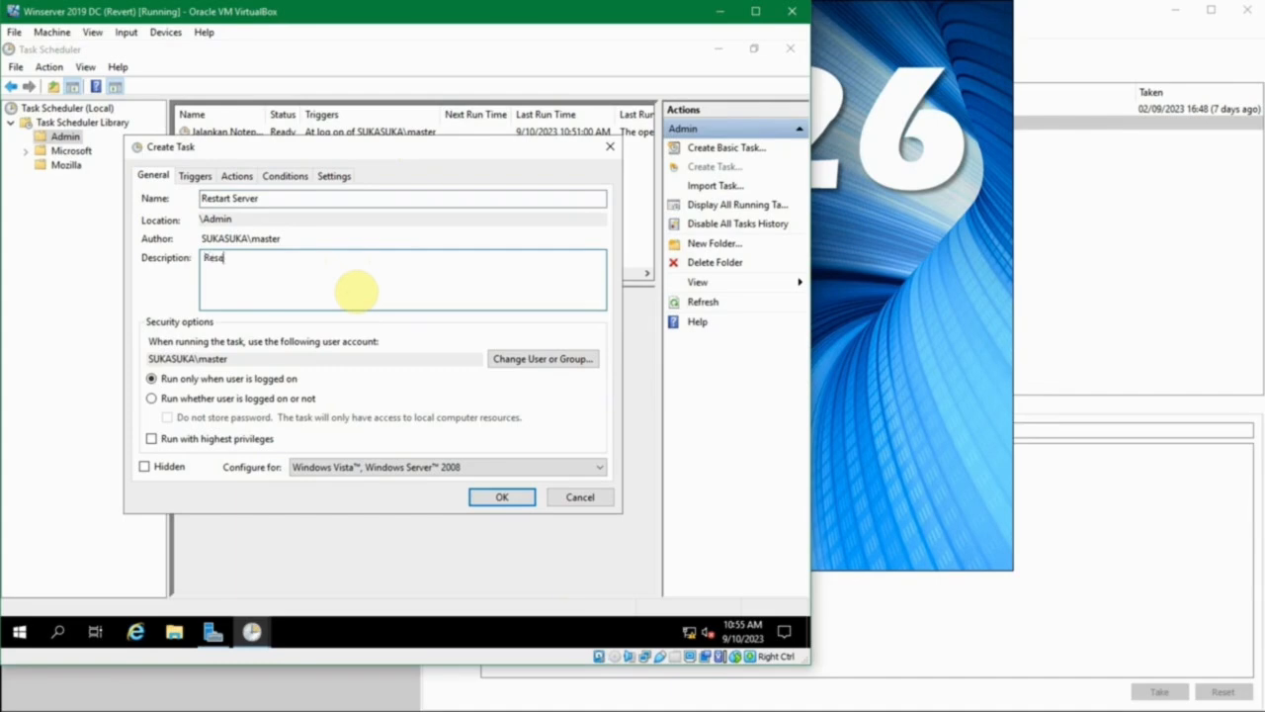
text(art terjadwal)
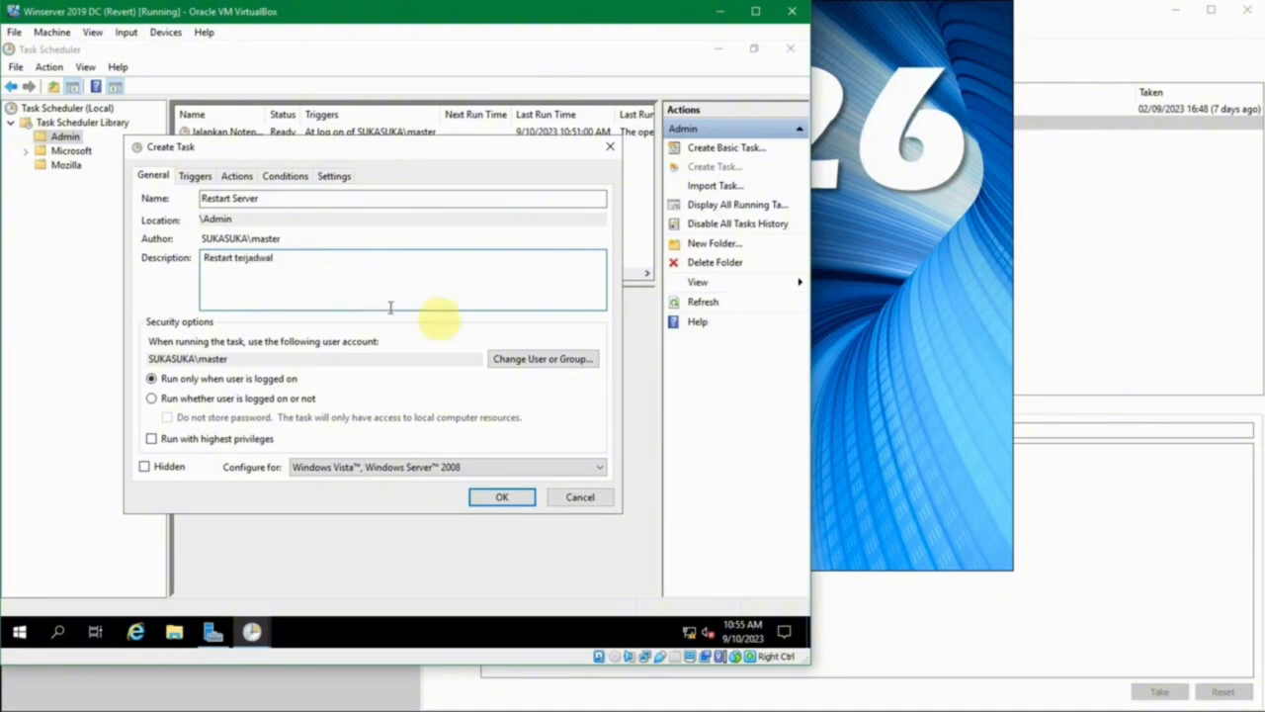
- Set the task to run under the Administrators group with highest privileges
click(510, 364)
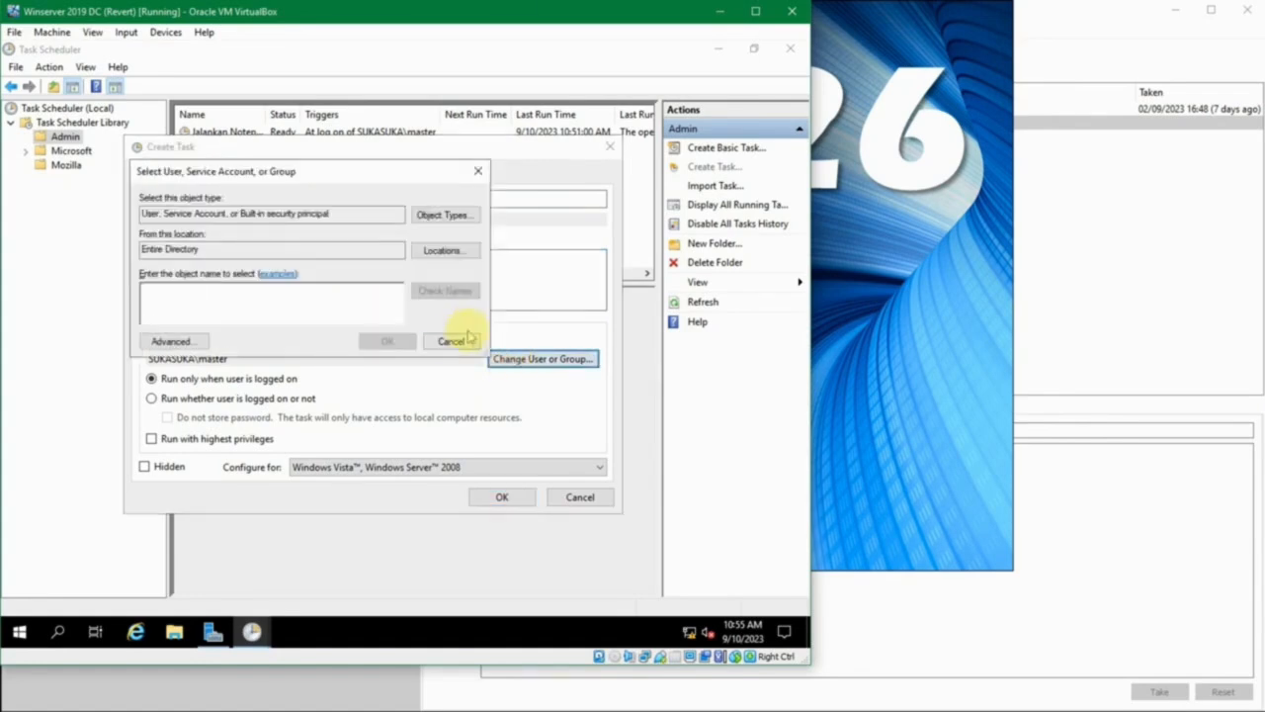
click(349, 176)
drag(357, 184, 380, 202)
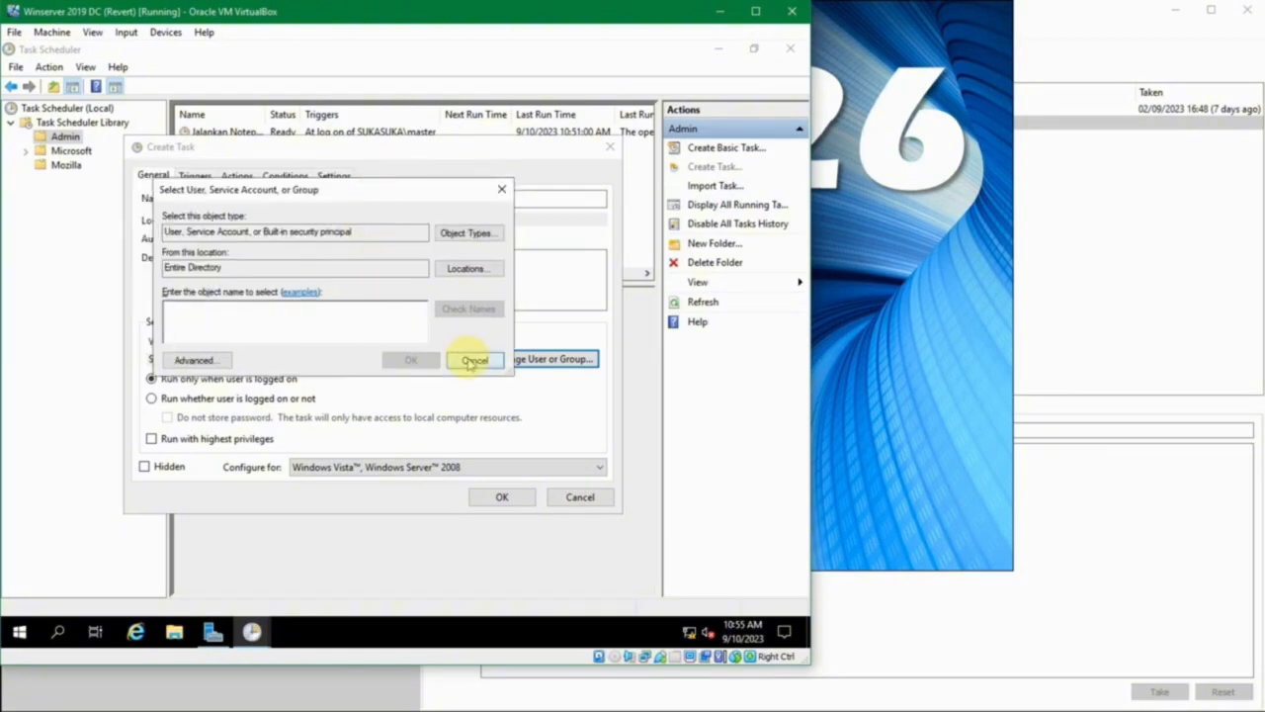
click(371, 321)
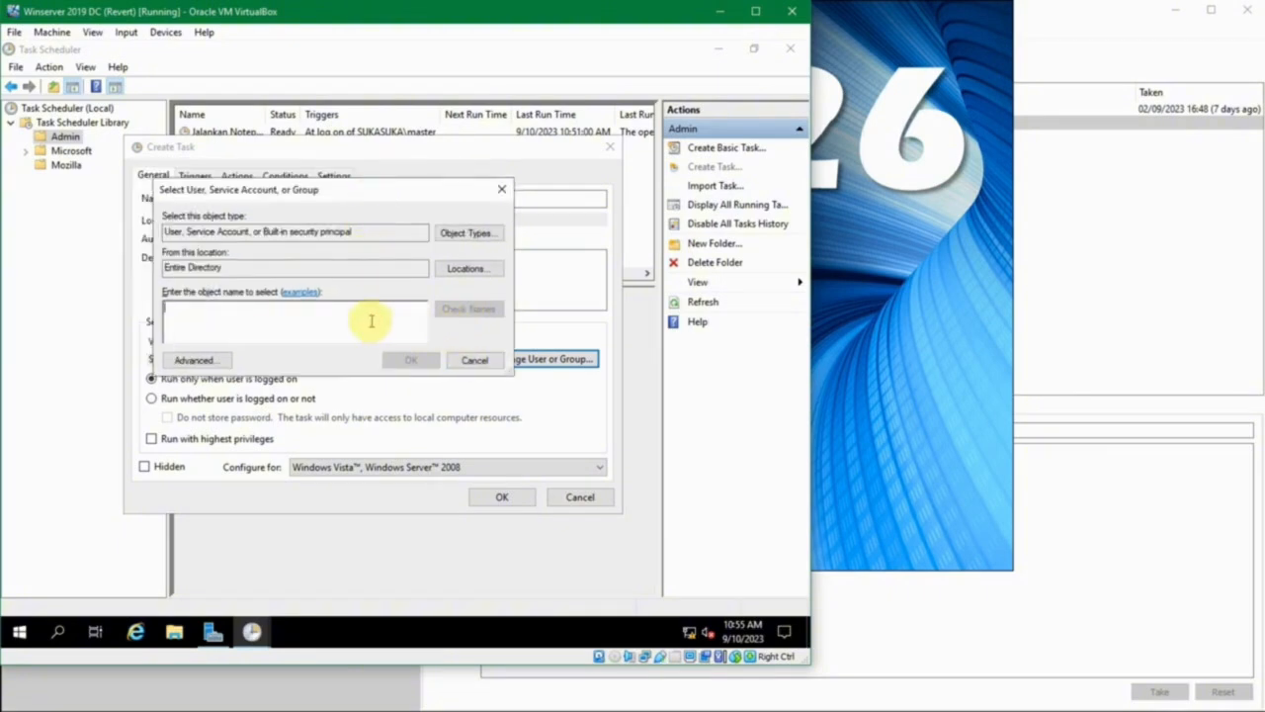
text(administrators)
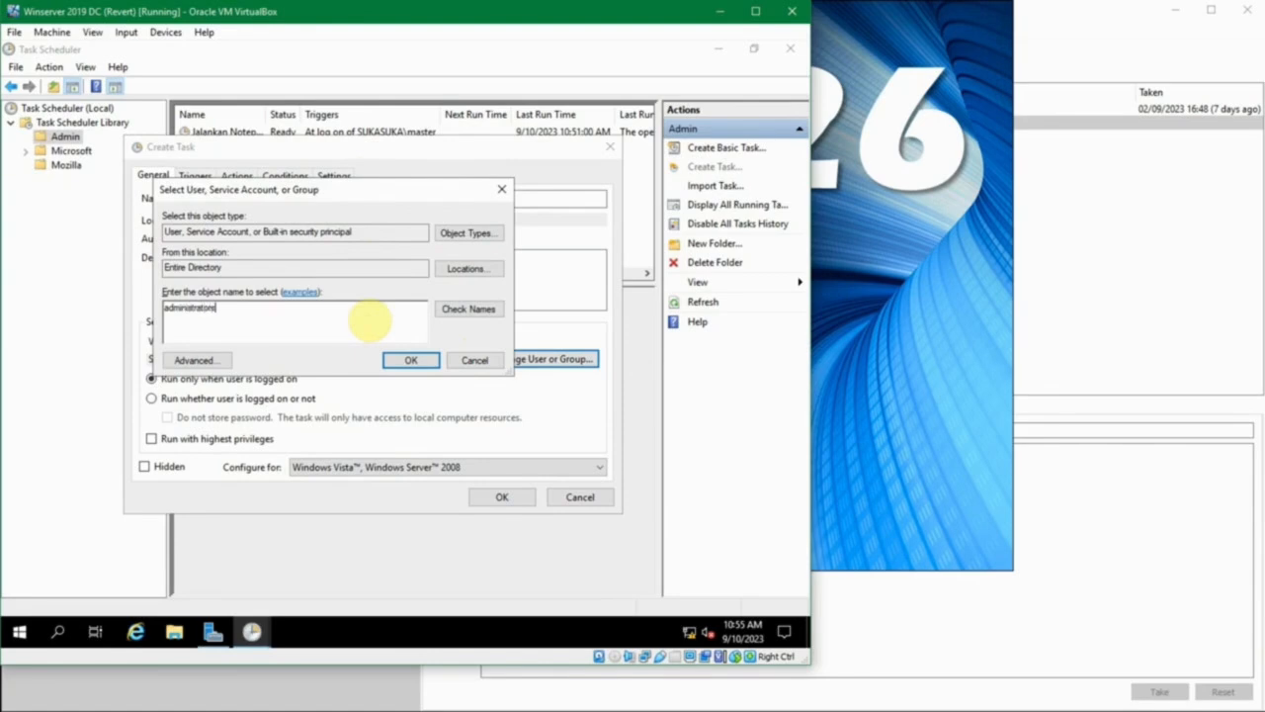
key(Tab)
key(Return)
click(387, 366)
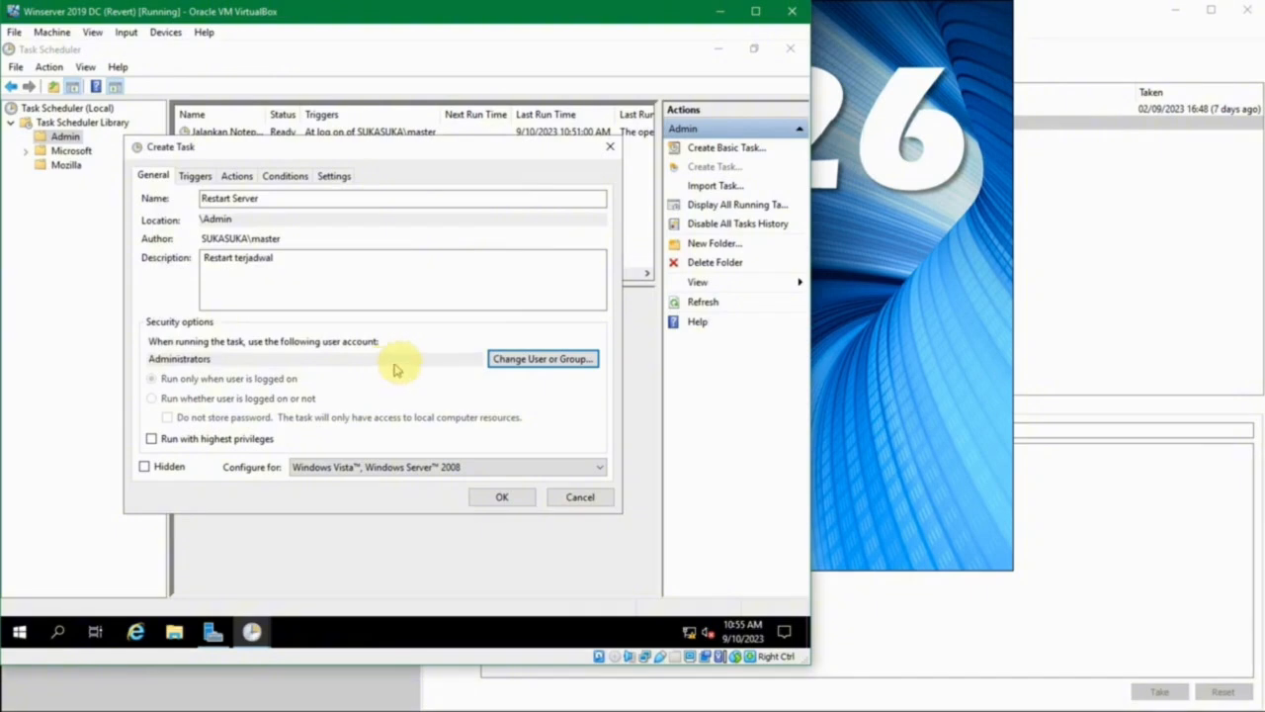
click(362, 285)
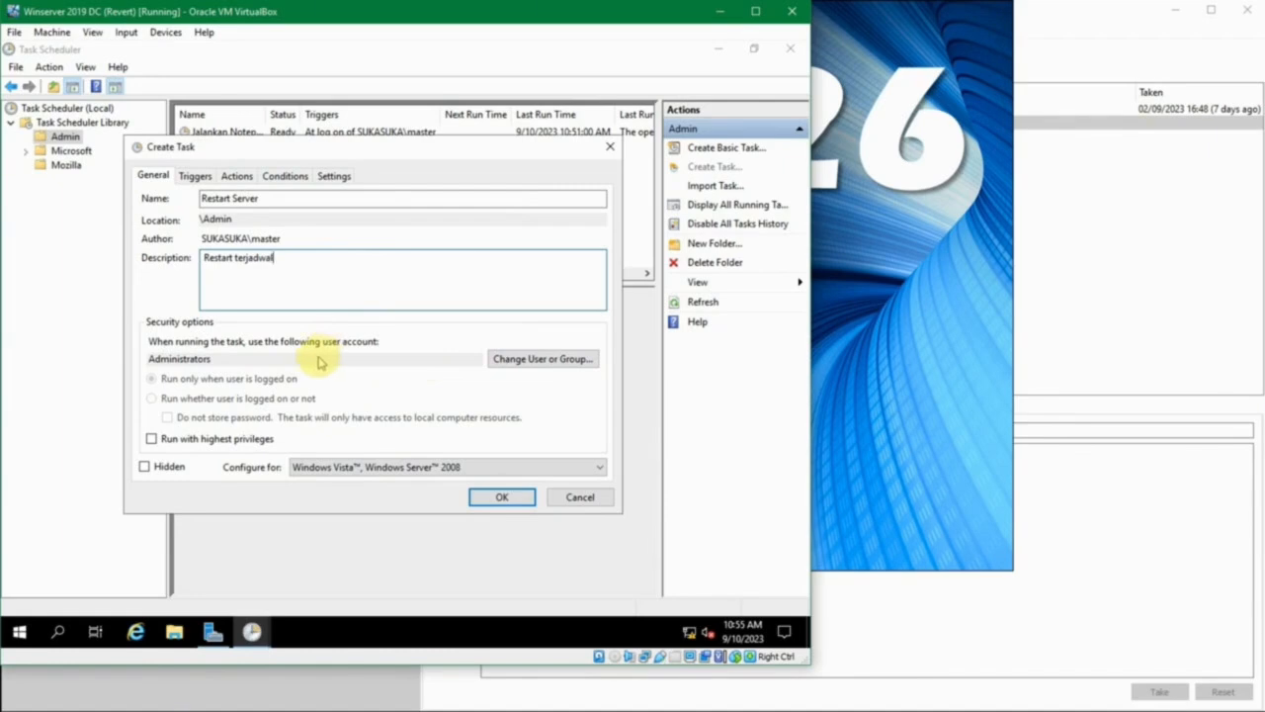
click(207, 445)
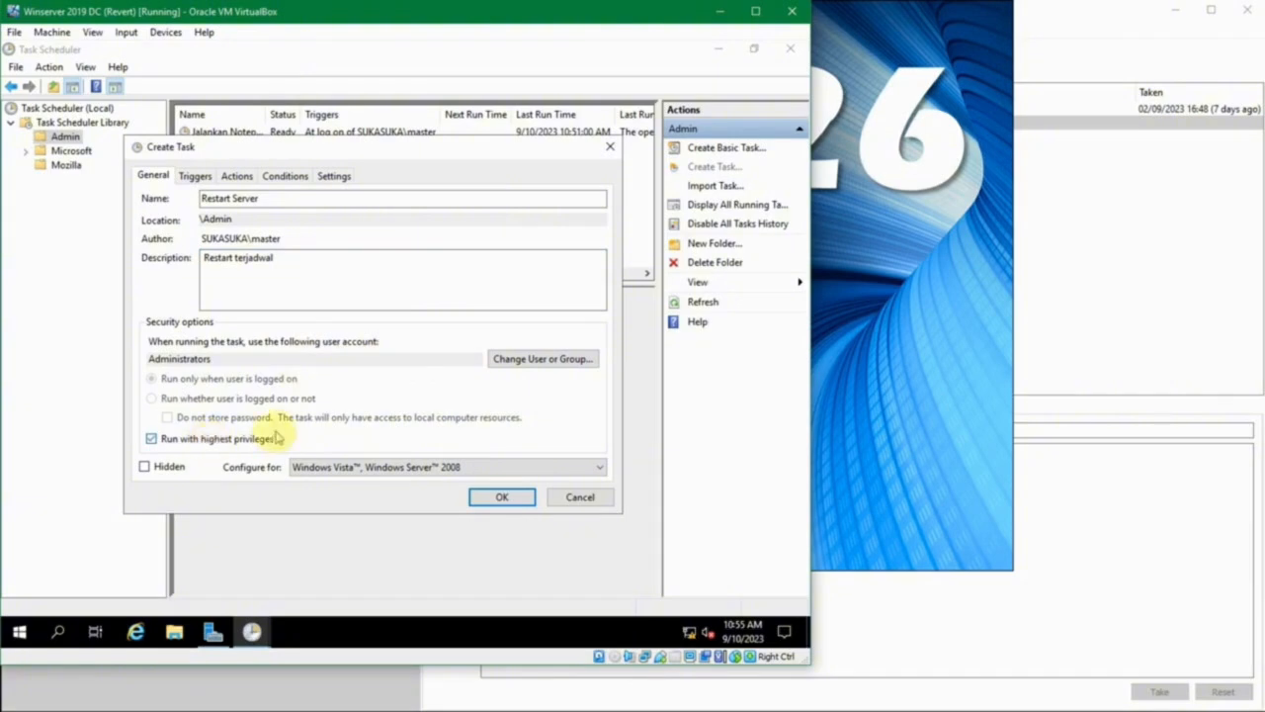
- Add a new trigger that begins the task on a schedule and set its recurrence to Monthly
click(195, 175)
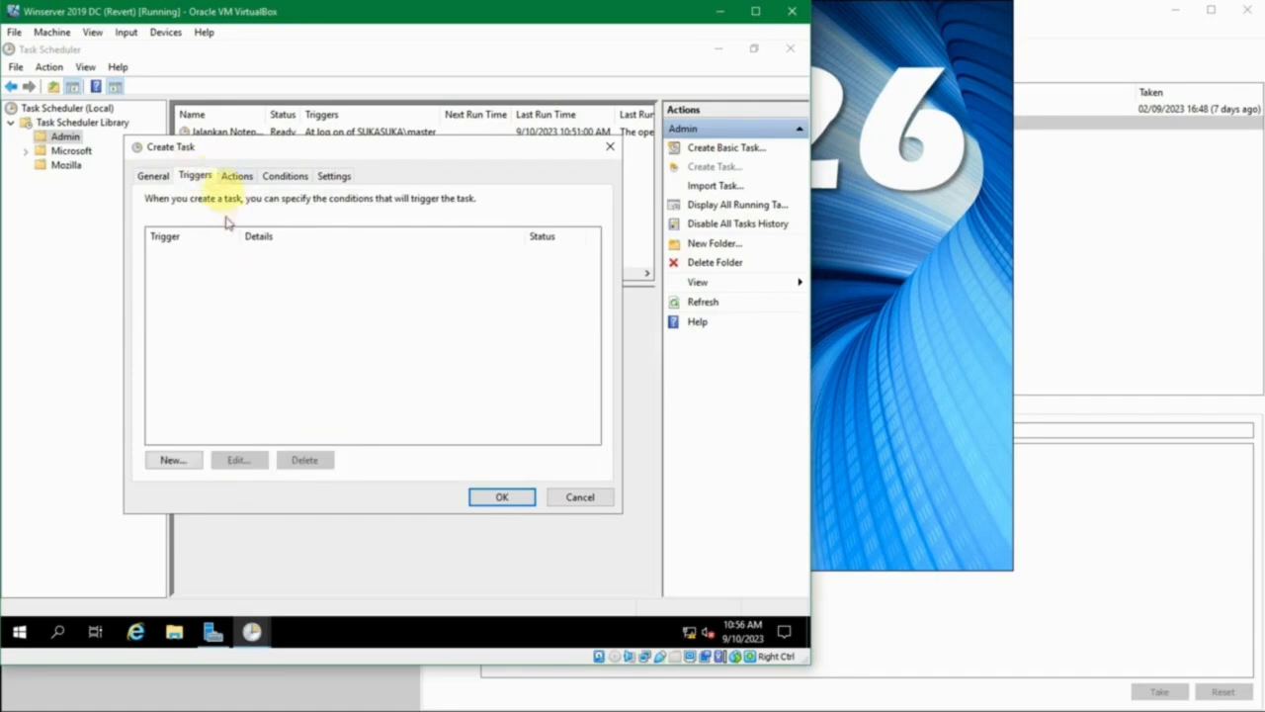
drag(226, 147, 228, 179)
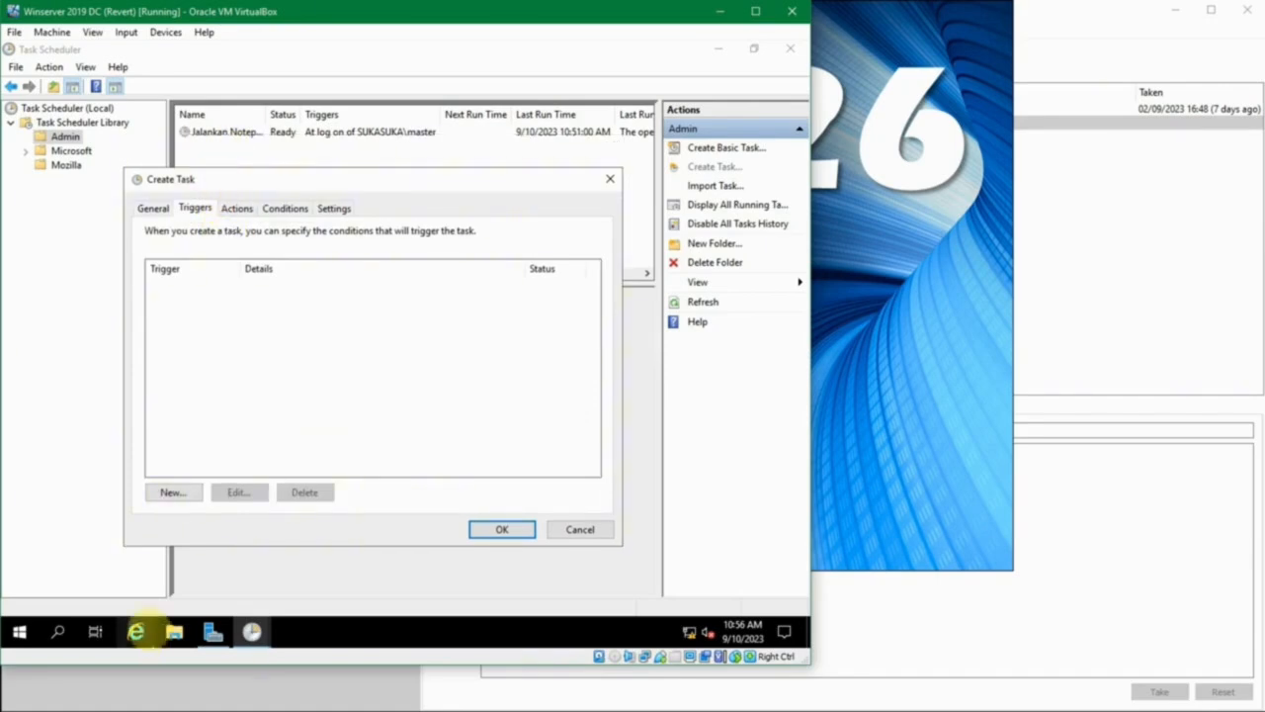
click(179, 495)
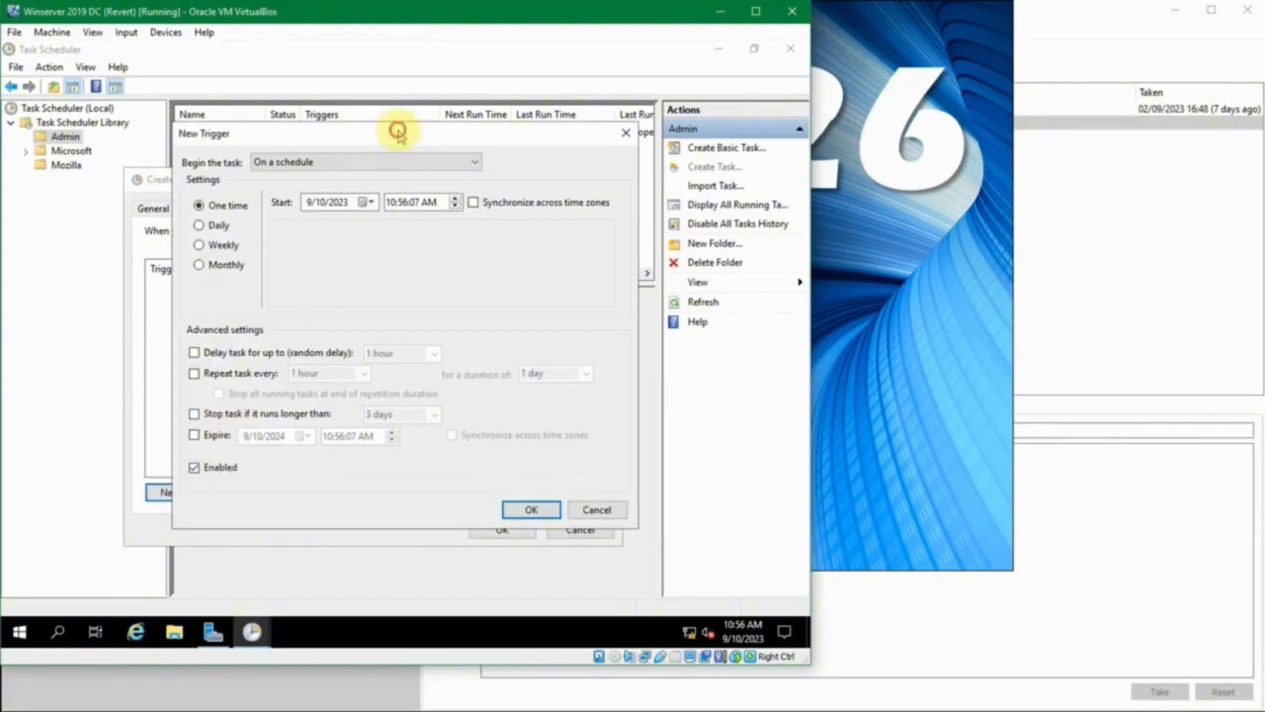
drag(395, 128, 445, 158)
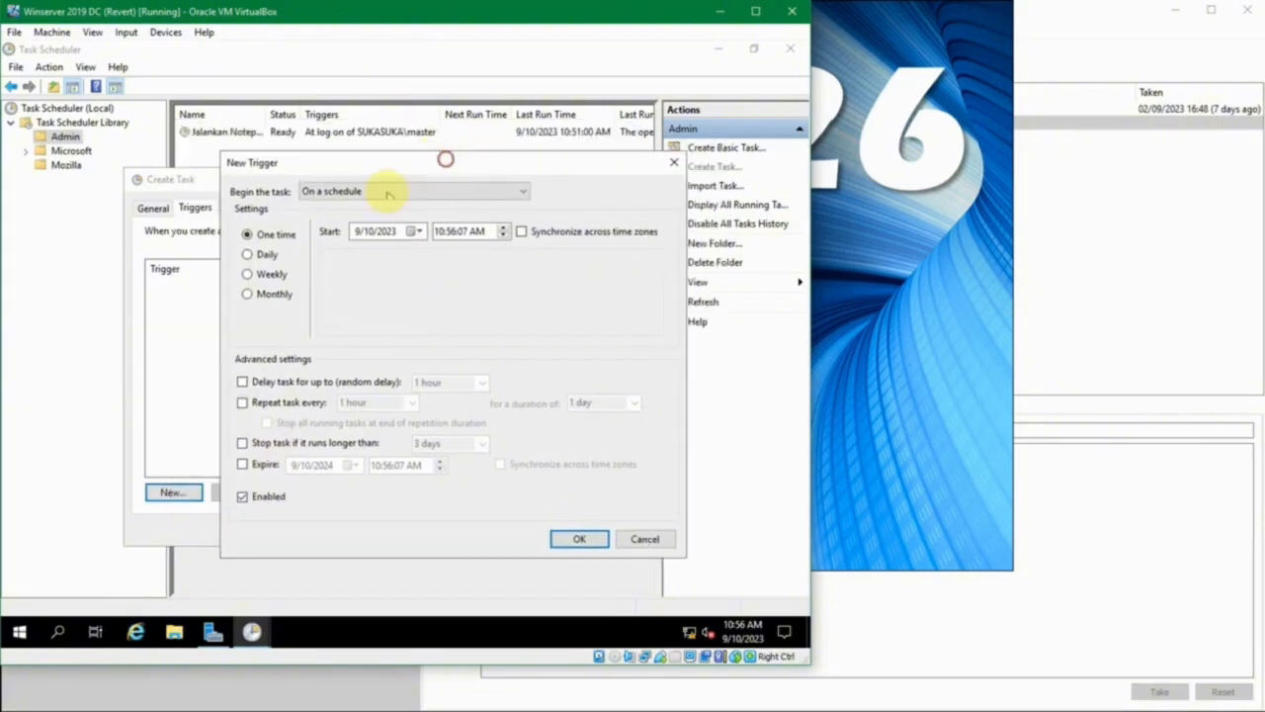
click(263, 254)
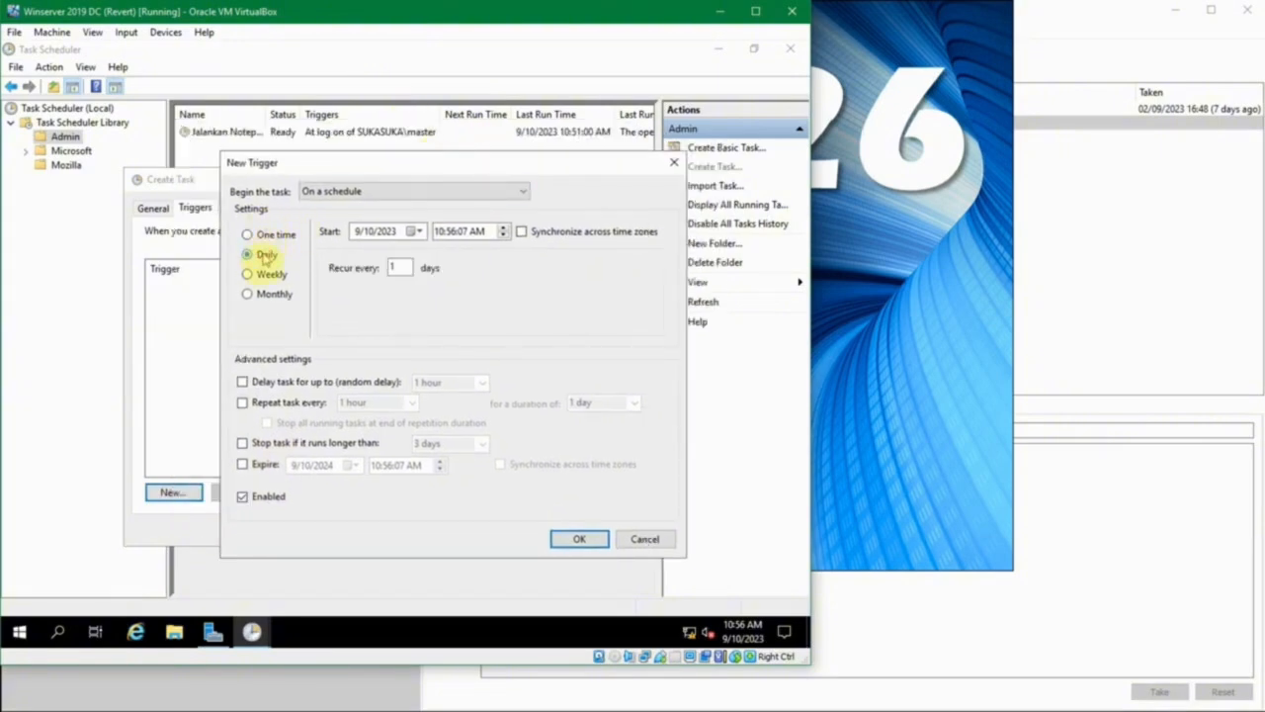
click(267, 276)
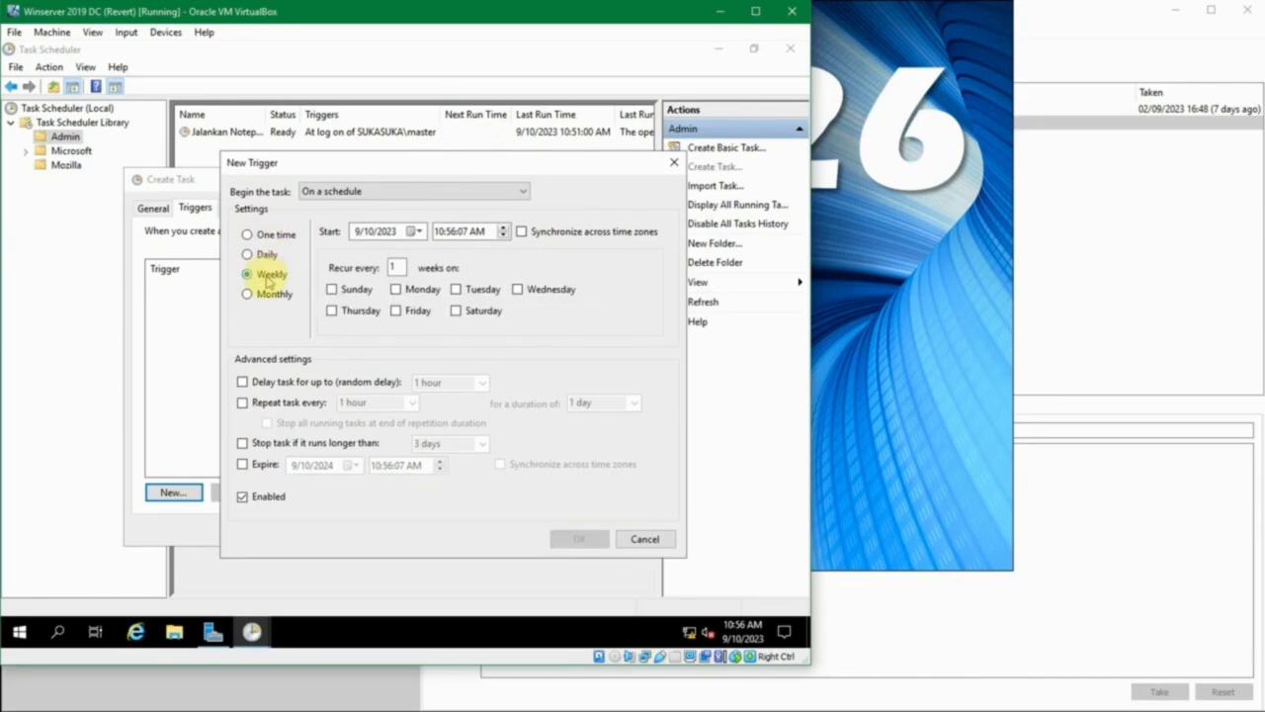
click(268, 294)
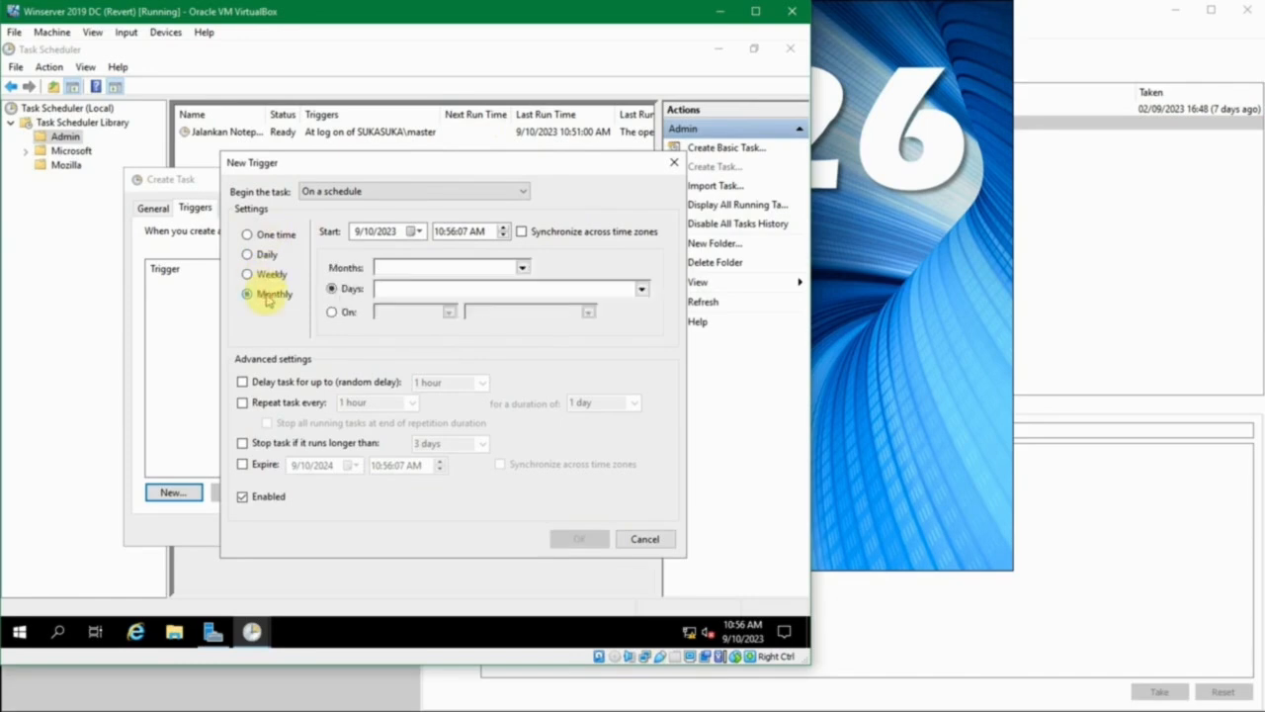
click(400, 194)
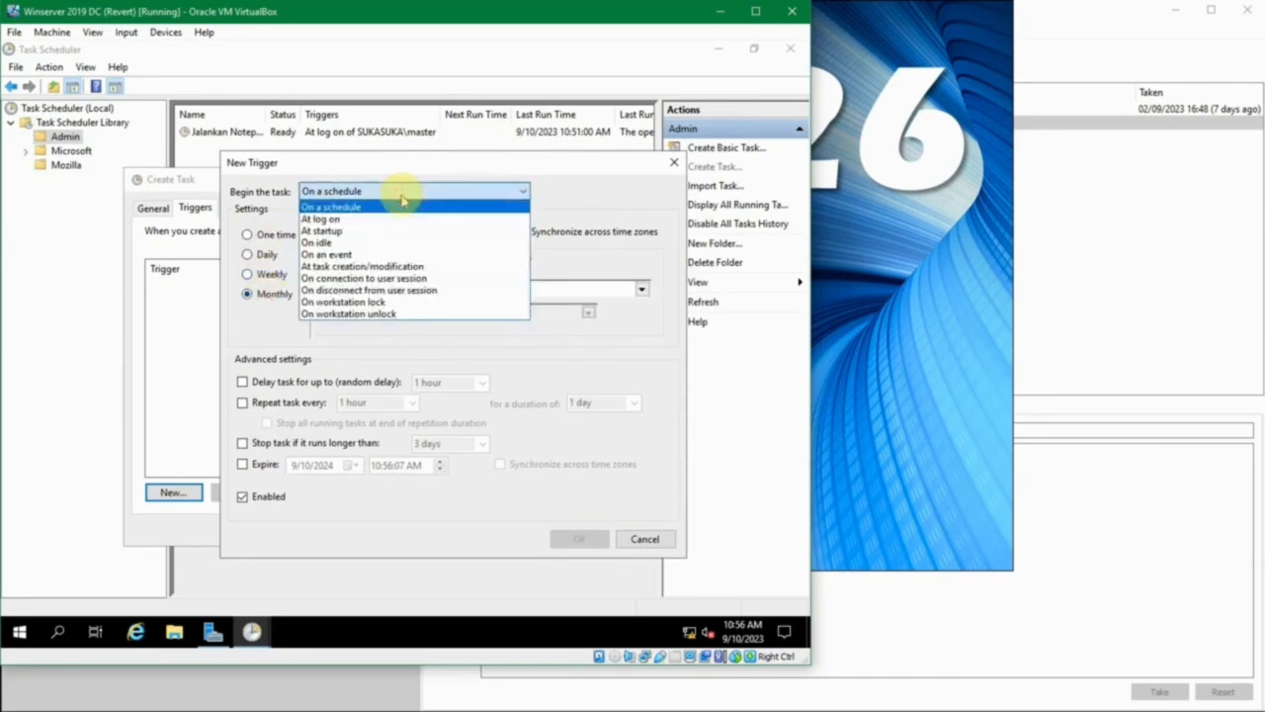
click(401, 201)
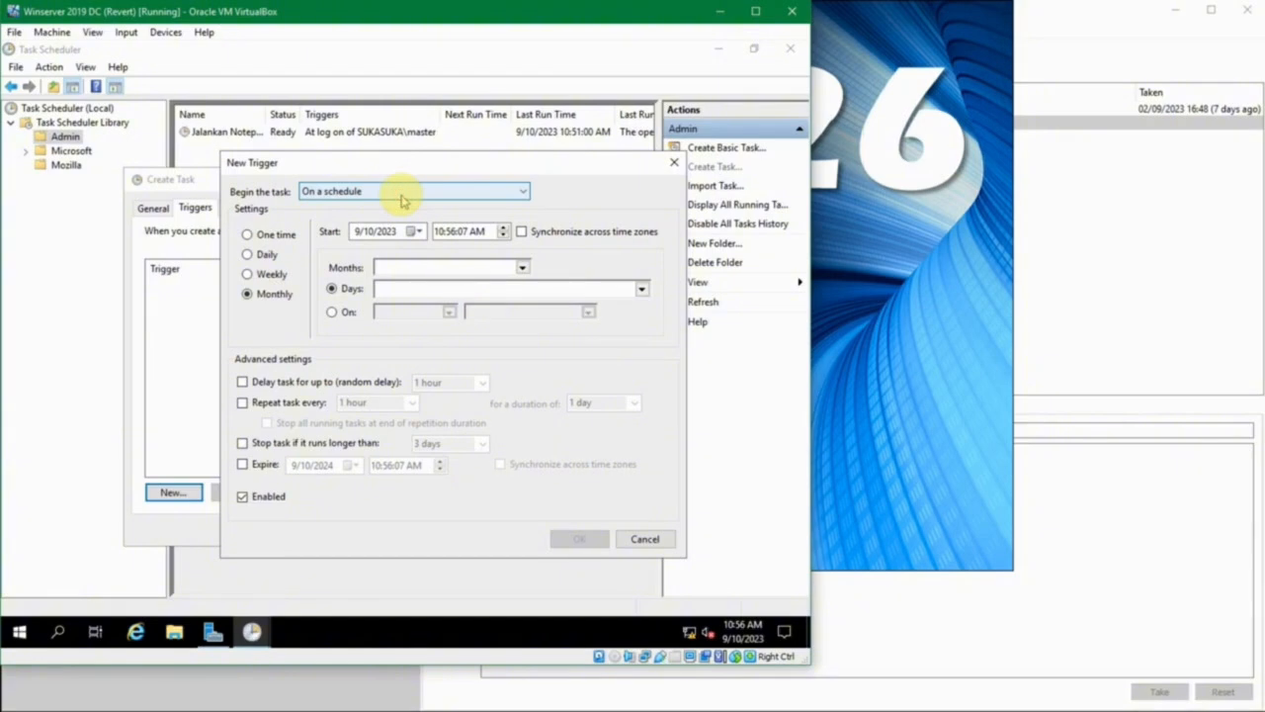
click(401, 194)
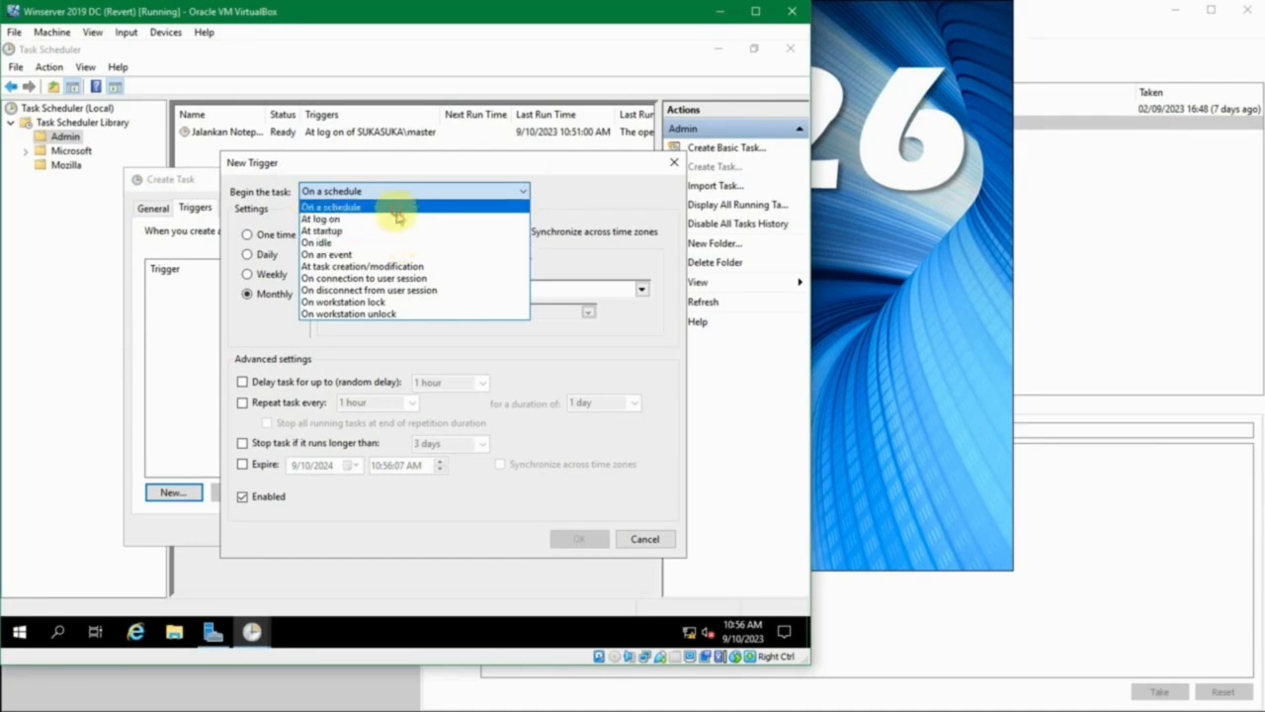
click(395, 207)
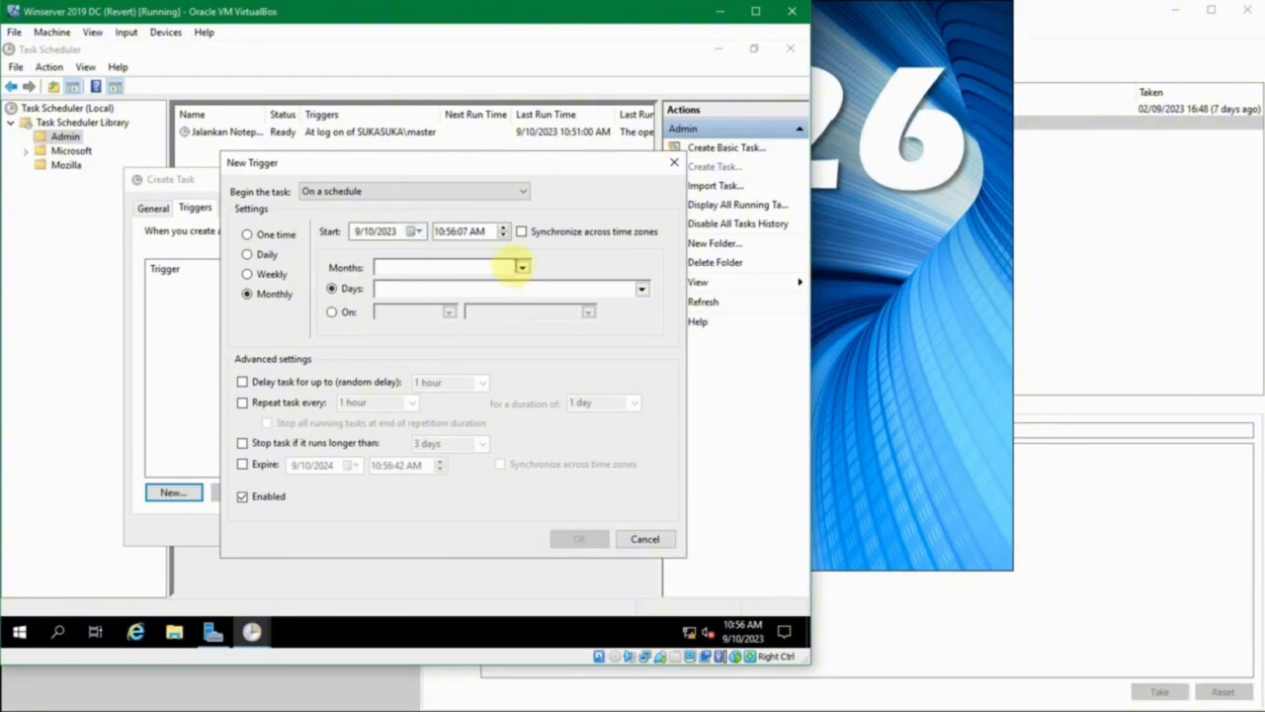
- Select all months and day 1 for the monthly trigger
click(519, 266)
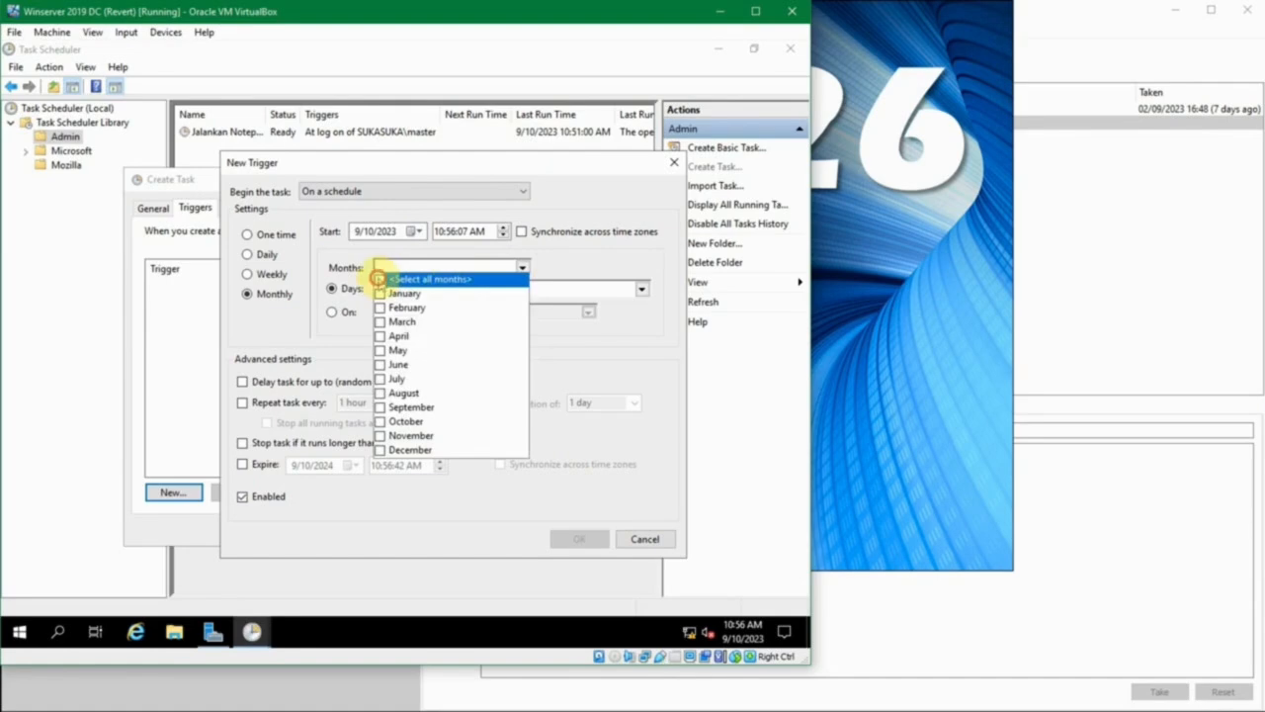
click(379, 279)
click(521, 264)
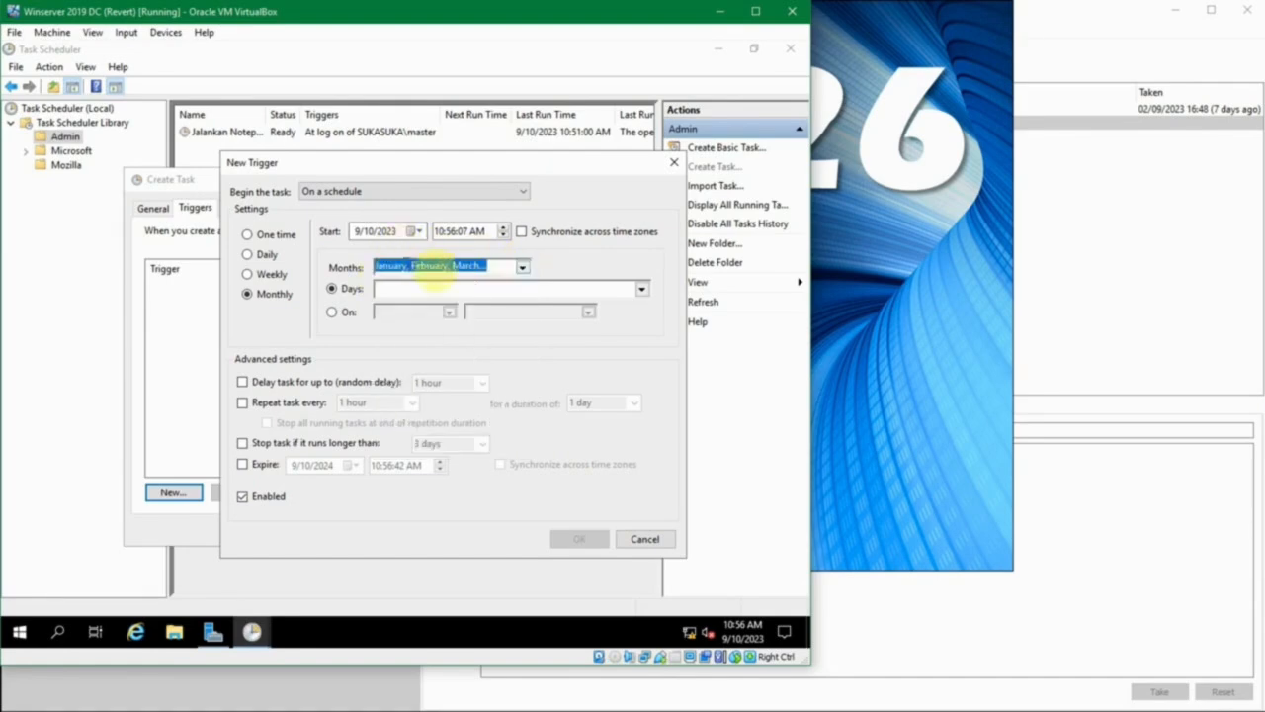
click(641, 287)
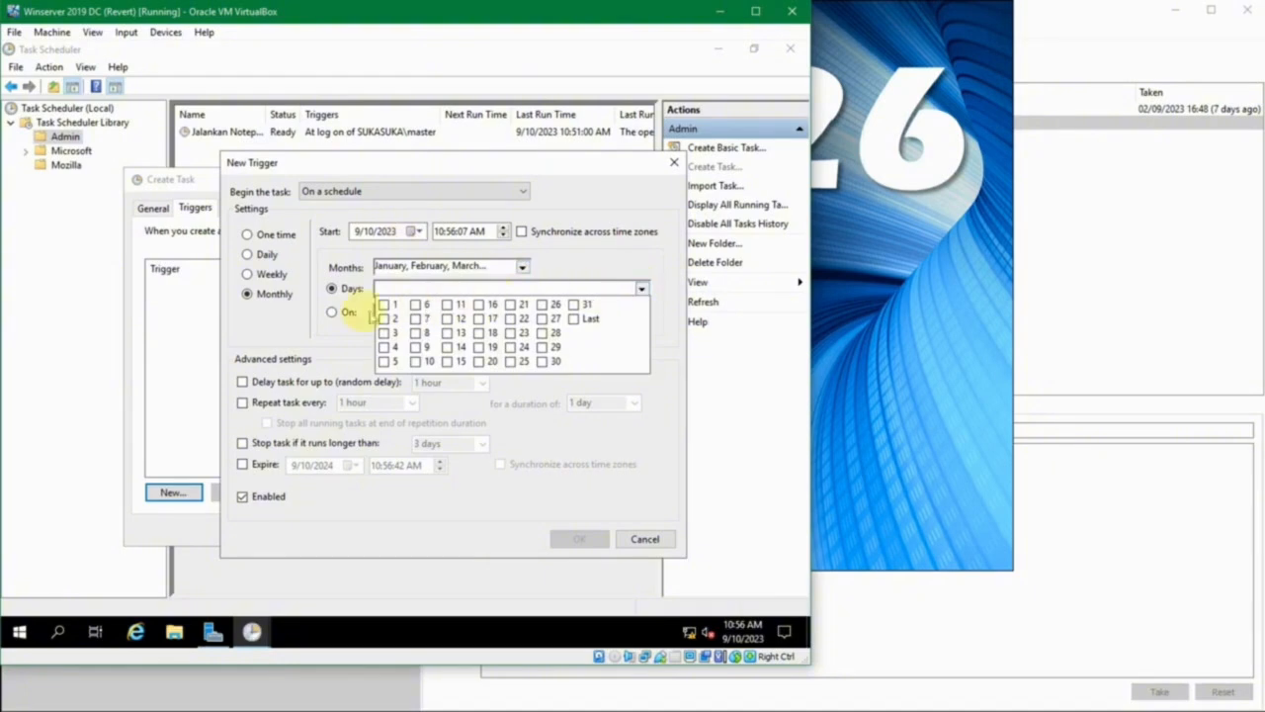
click(385, 306)
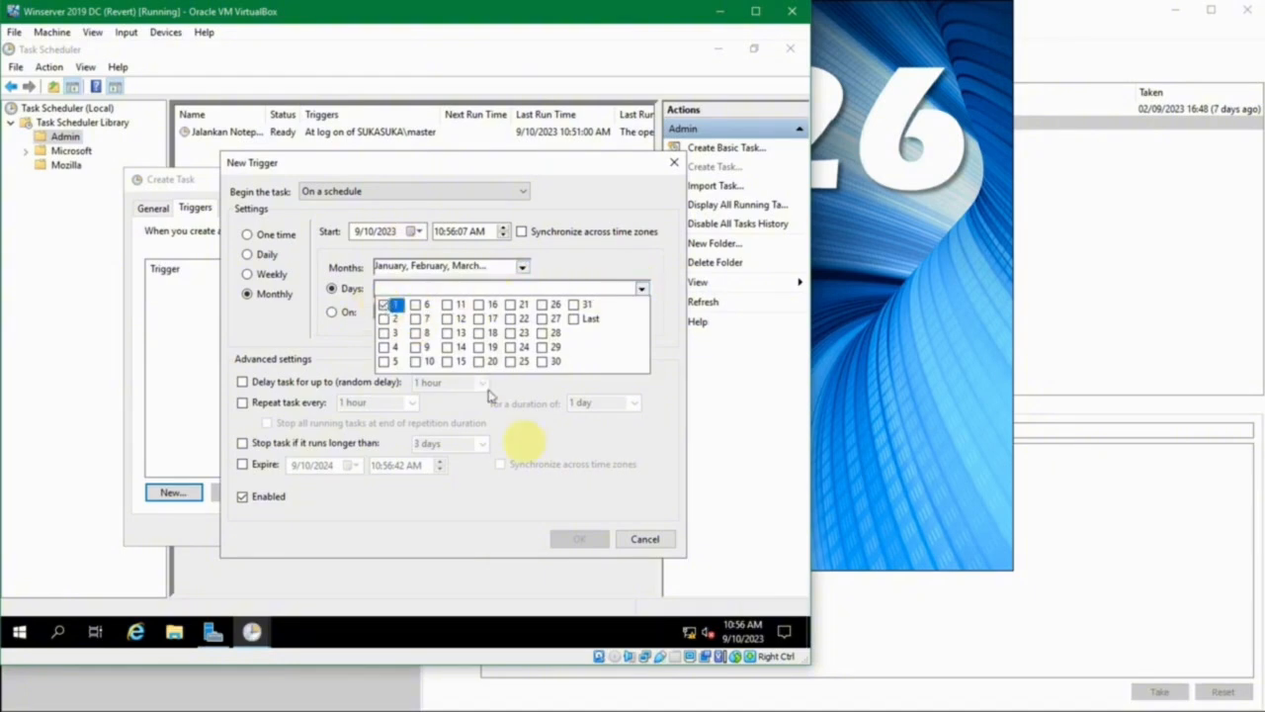
click(642, 288)
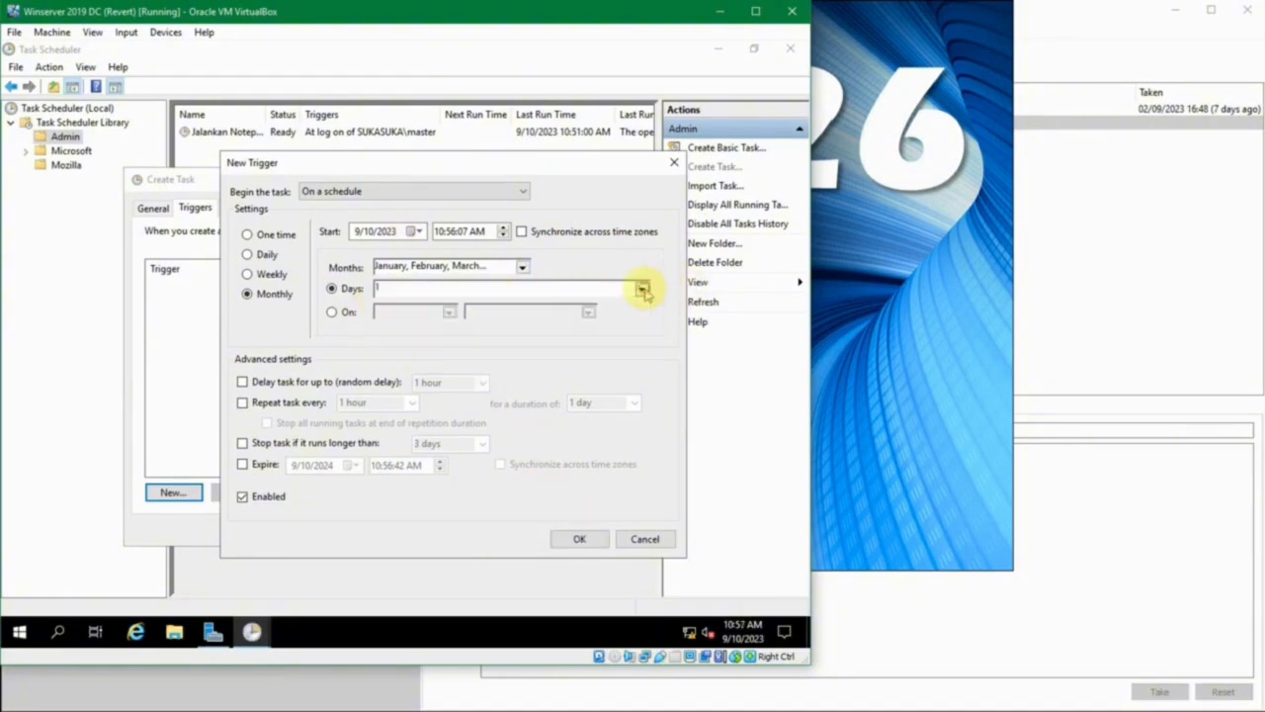
- Try the On option for the monthly trigger with the First occurrence and show the weekday choices
click(341, 313)
click(450, 313)
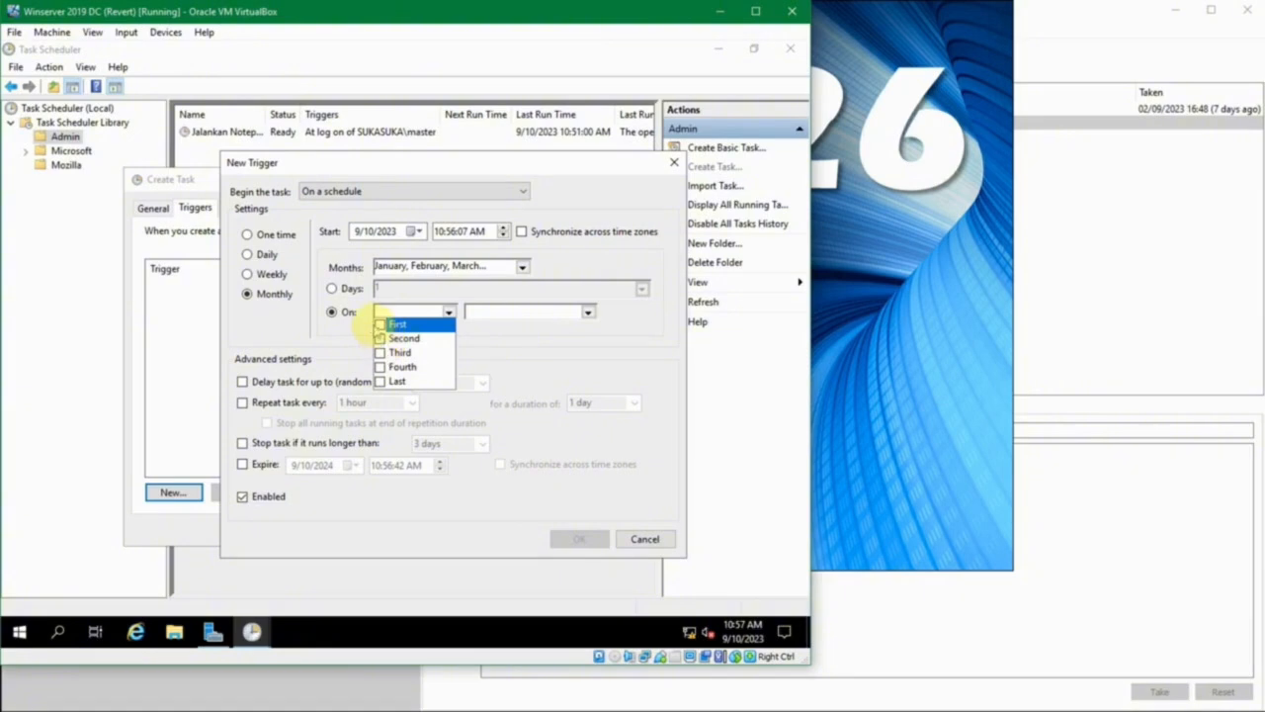
click(379, 314)
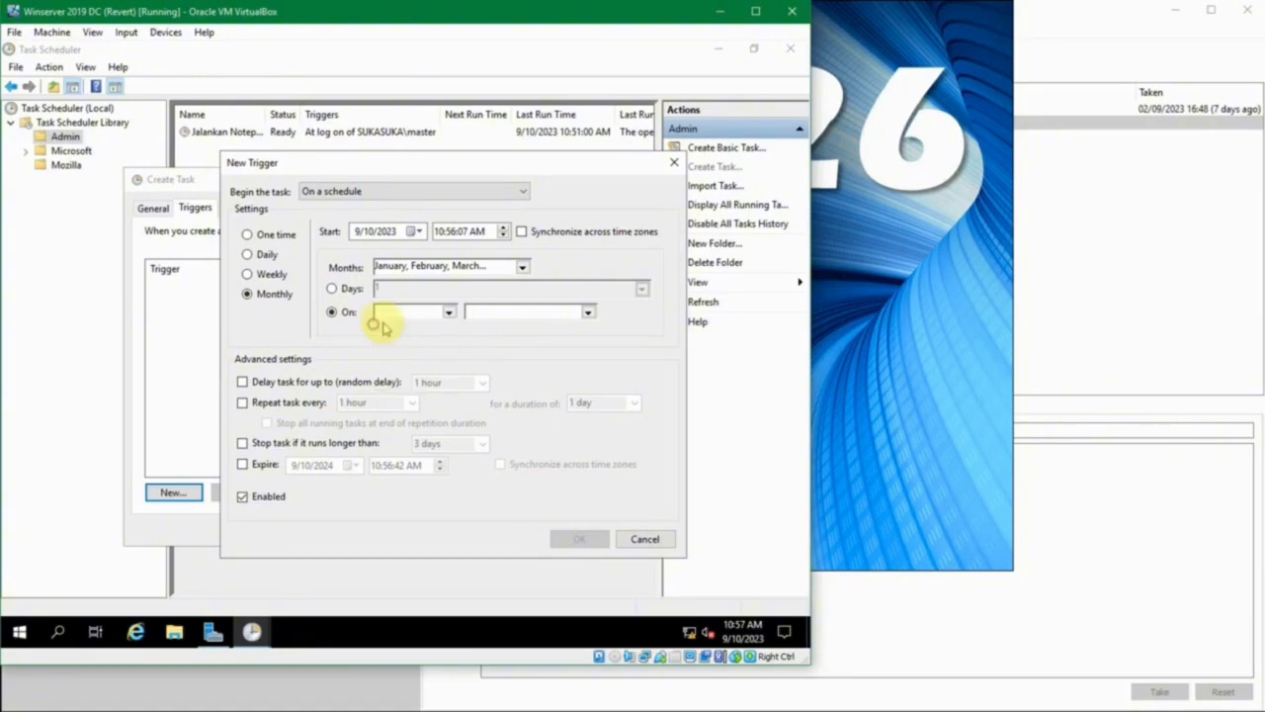
click(448, 312)
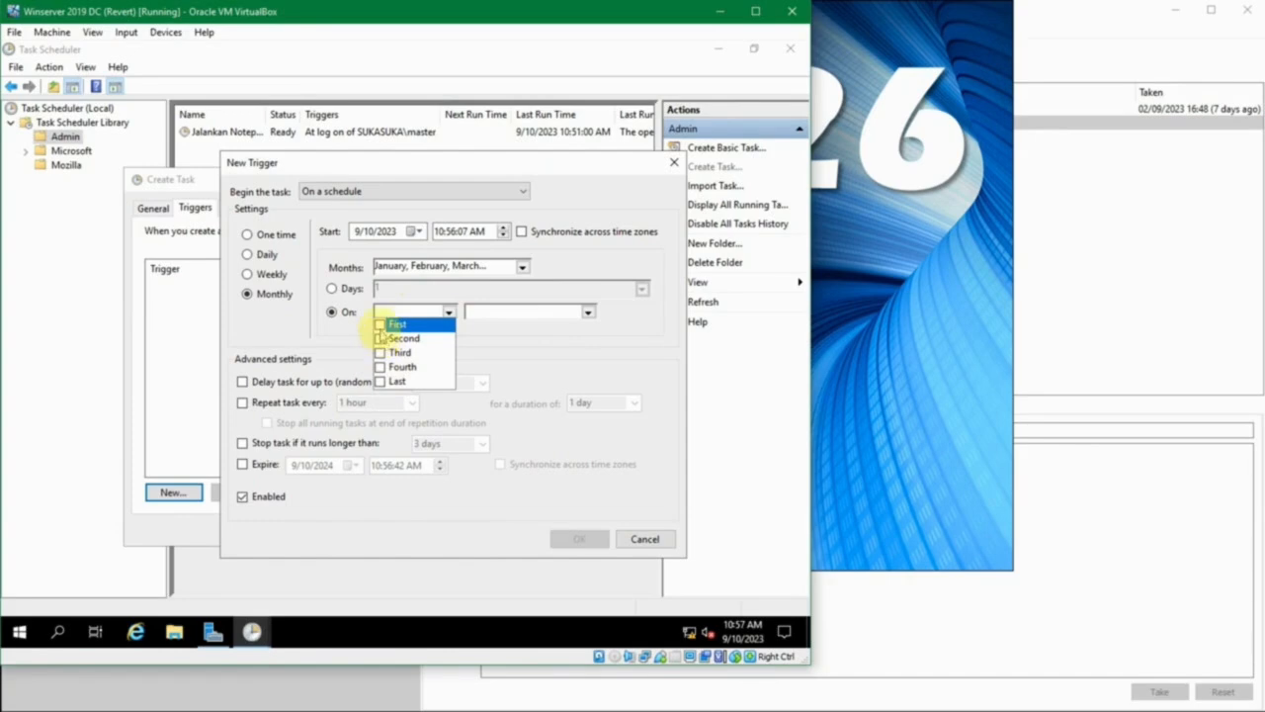
click(380, 325)
click(586, 313)
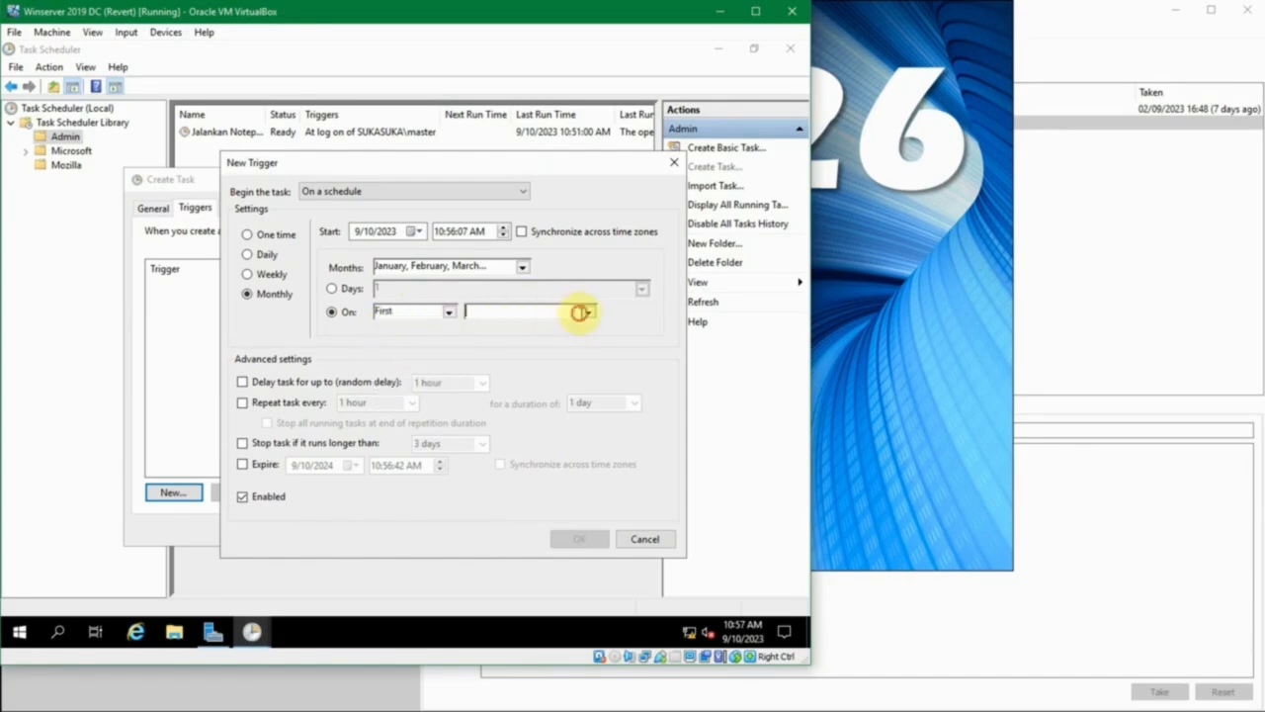
click(587, 312)
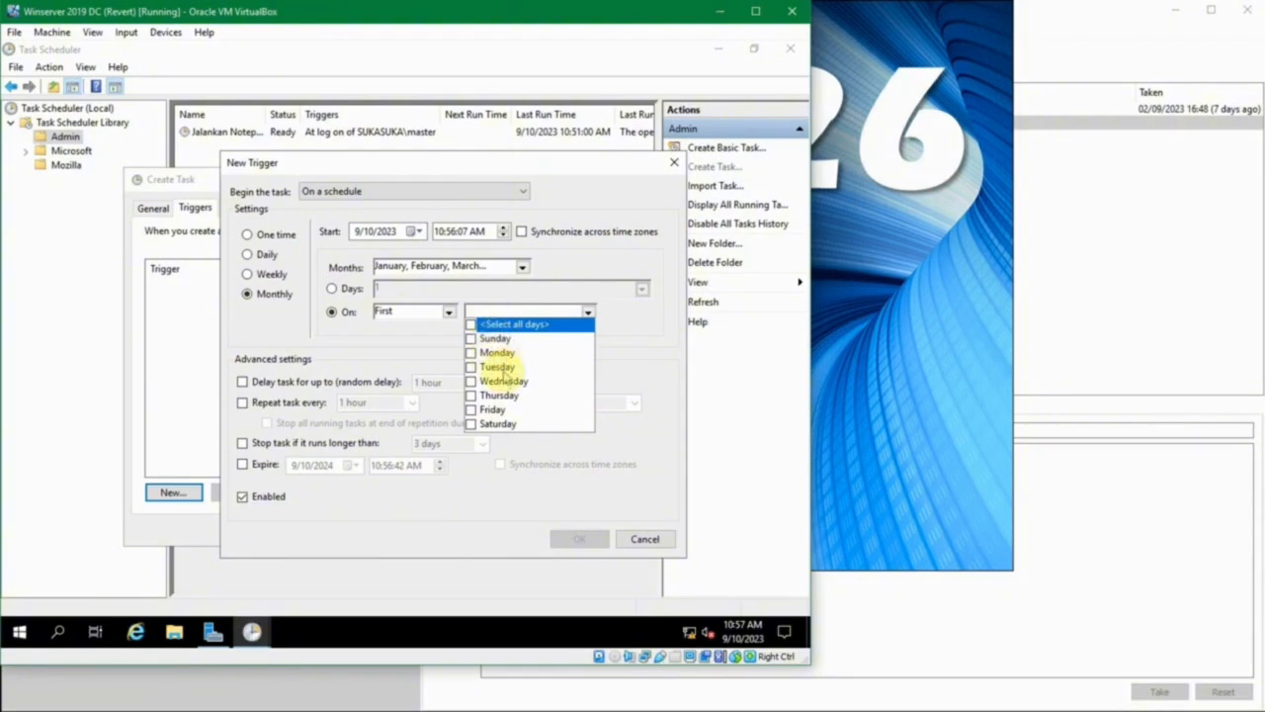
- Set the monthly occurrence to Third only and show the weekday choices again
click(448, 312)
click(447, 311)
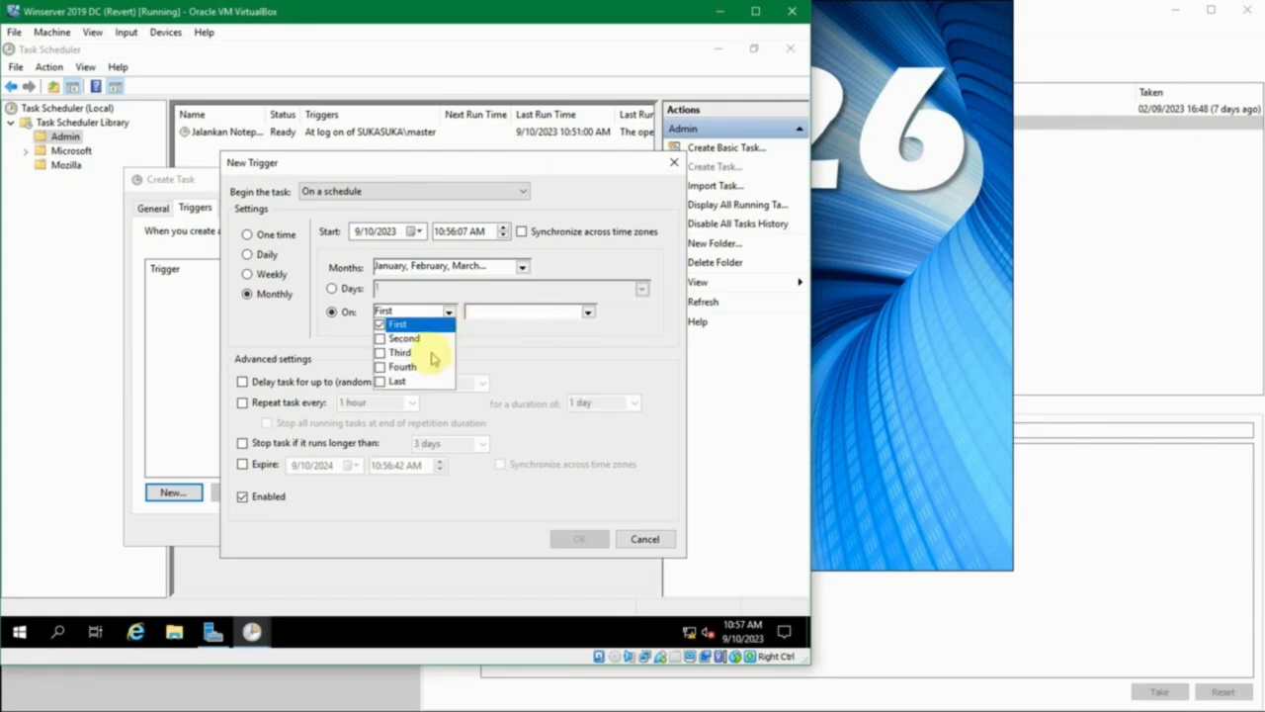
click(405, 353)
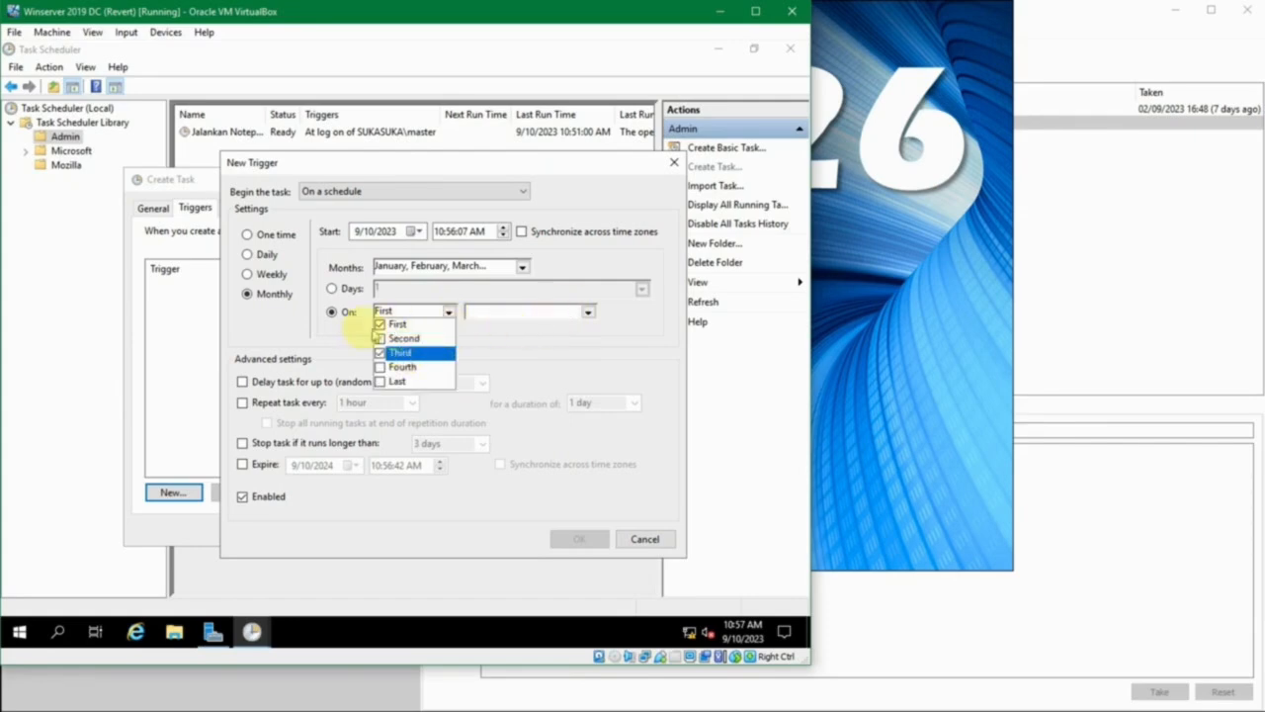
click(381, 325)
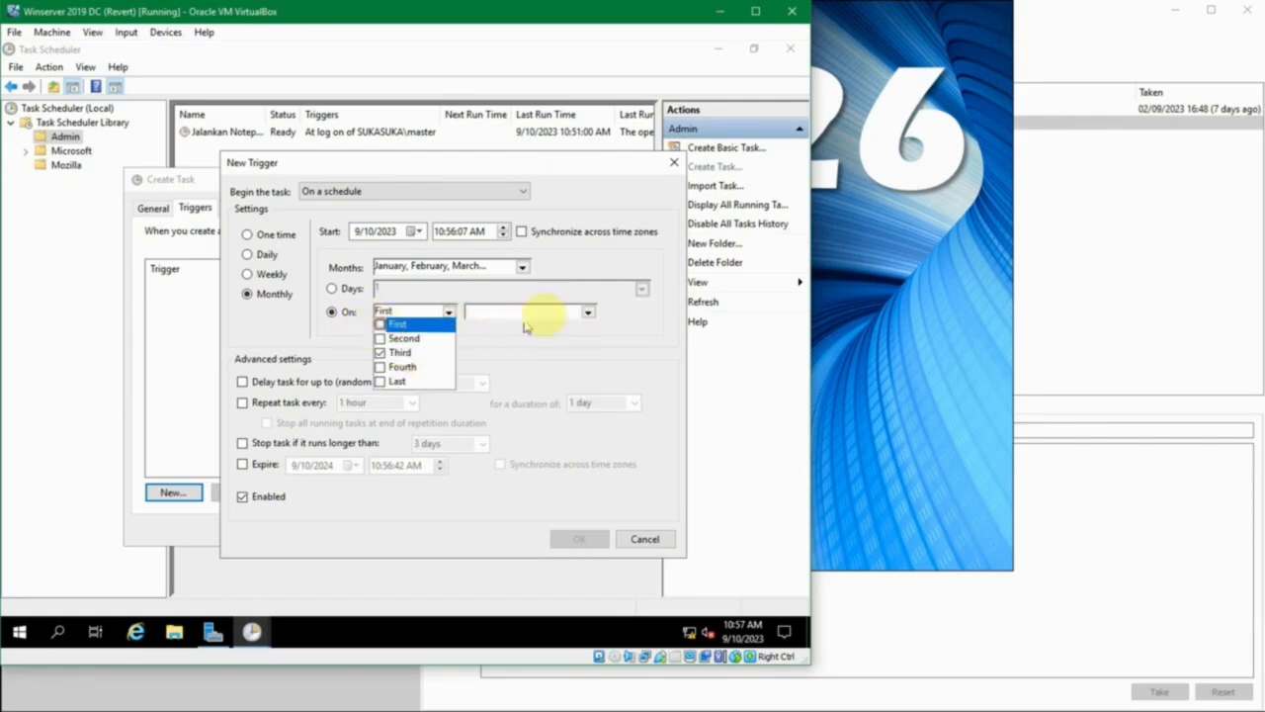
click(587, 312)
click(588, 313)
click(587, 312)
click(588, 312)
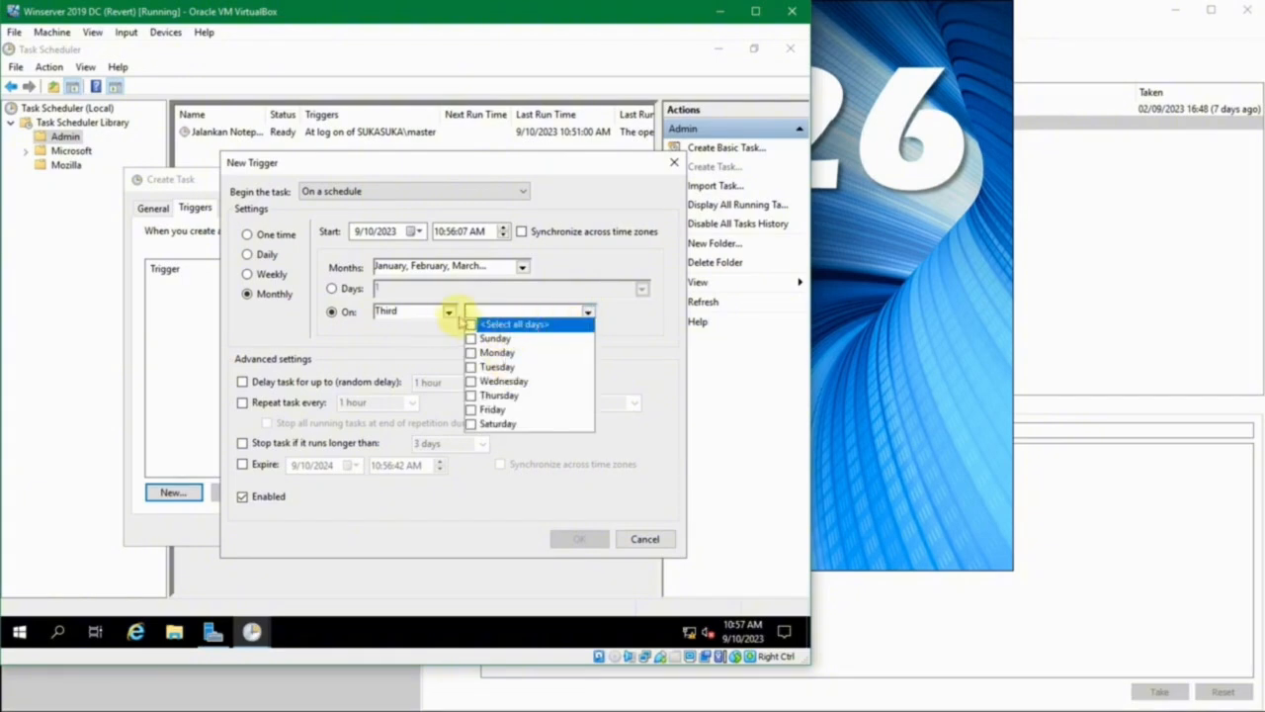
- Switch the monthly trigger back to the Days option and check which day is selected
click(337, 287)
click(333, 288)
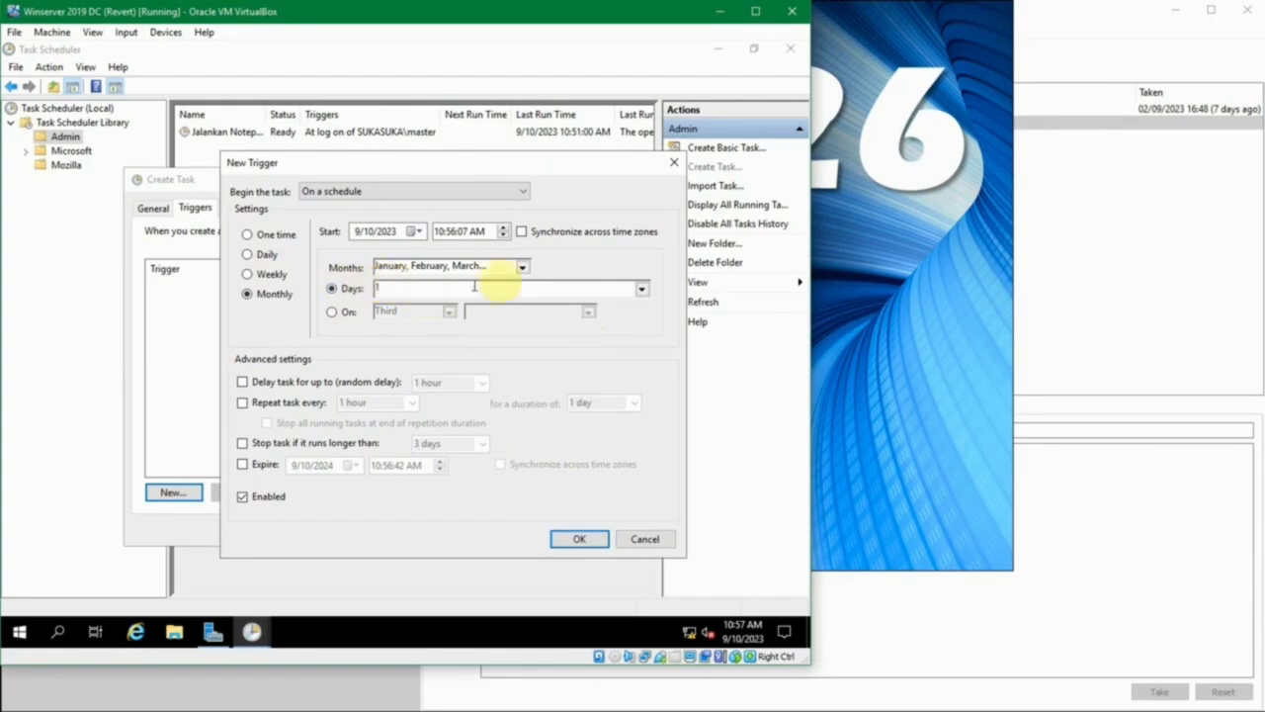
click(642, 288)
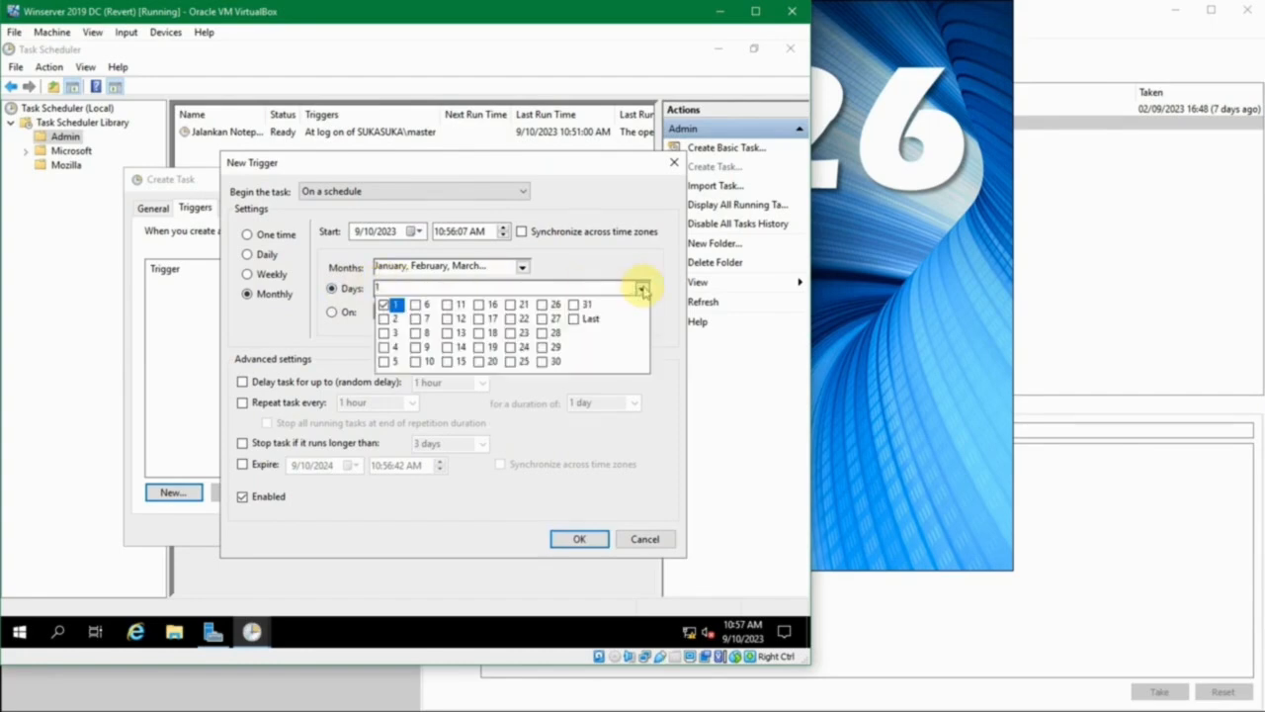
click(641, 288)
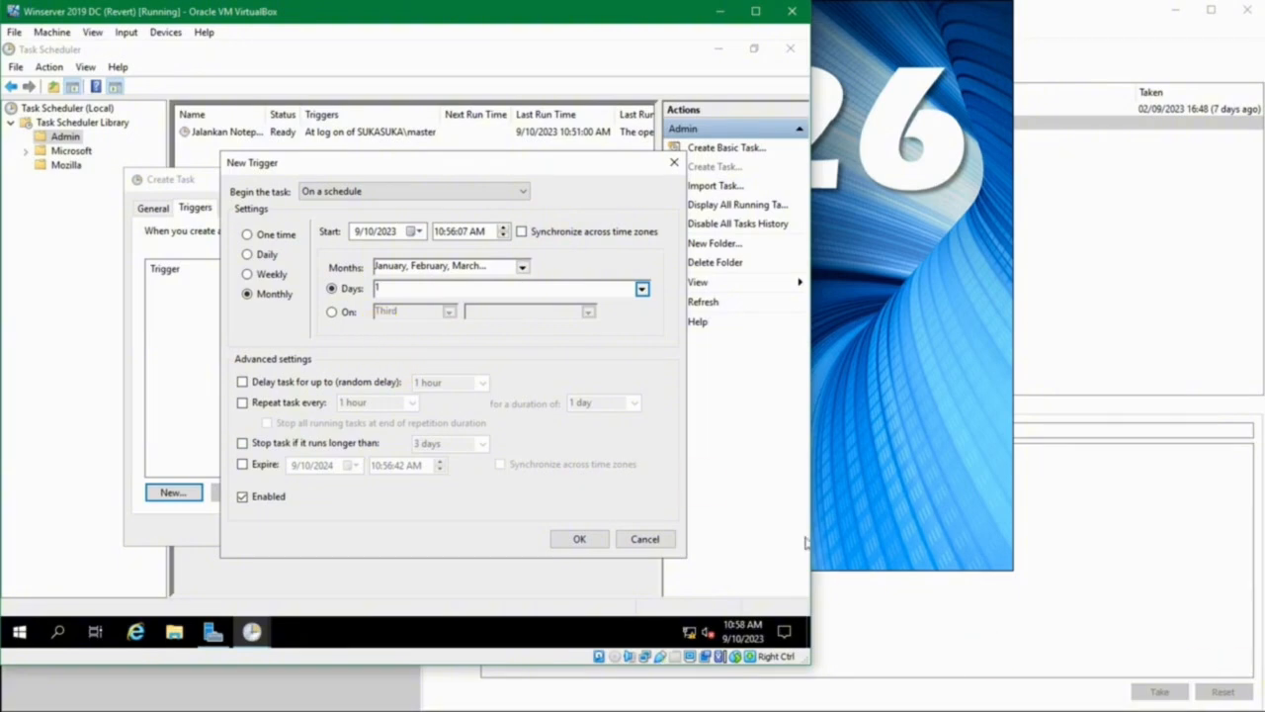
- Try the random delay option for the monthly trigger and show its available durations
click(239, 382)
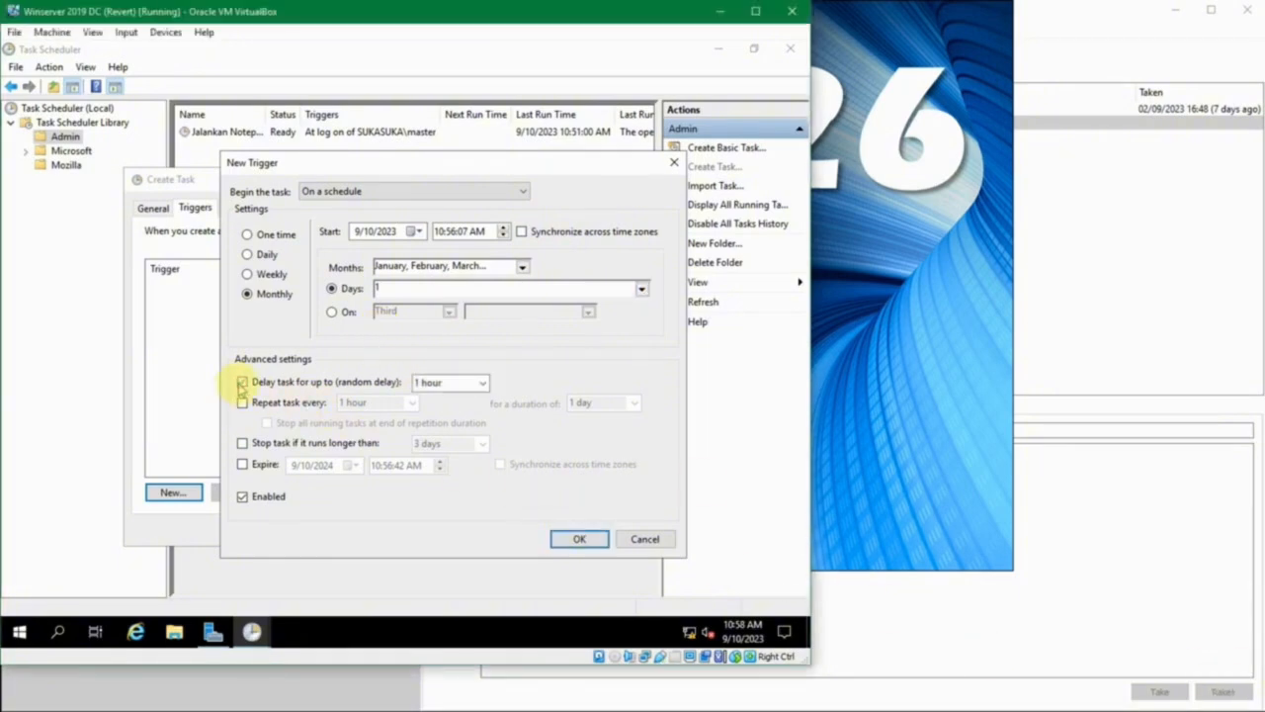
click(481, 386)
click(482, 388)
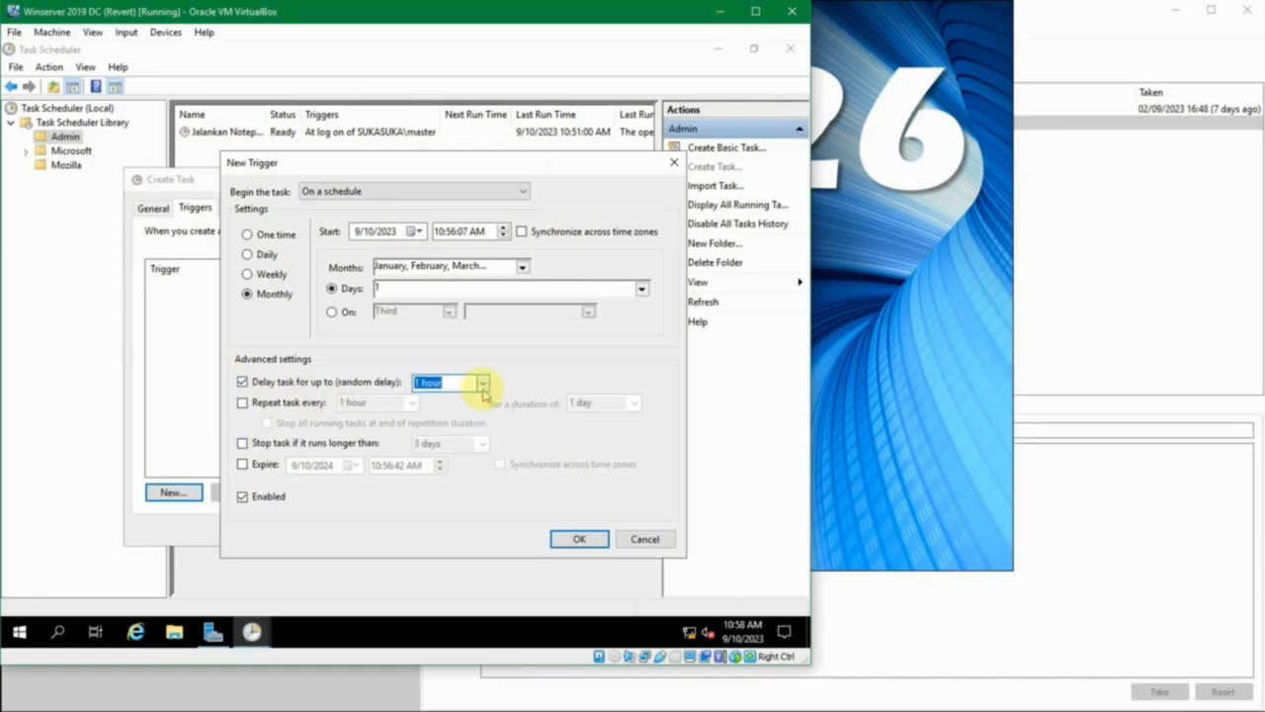
click(482, 386)
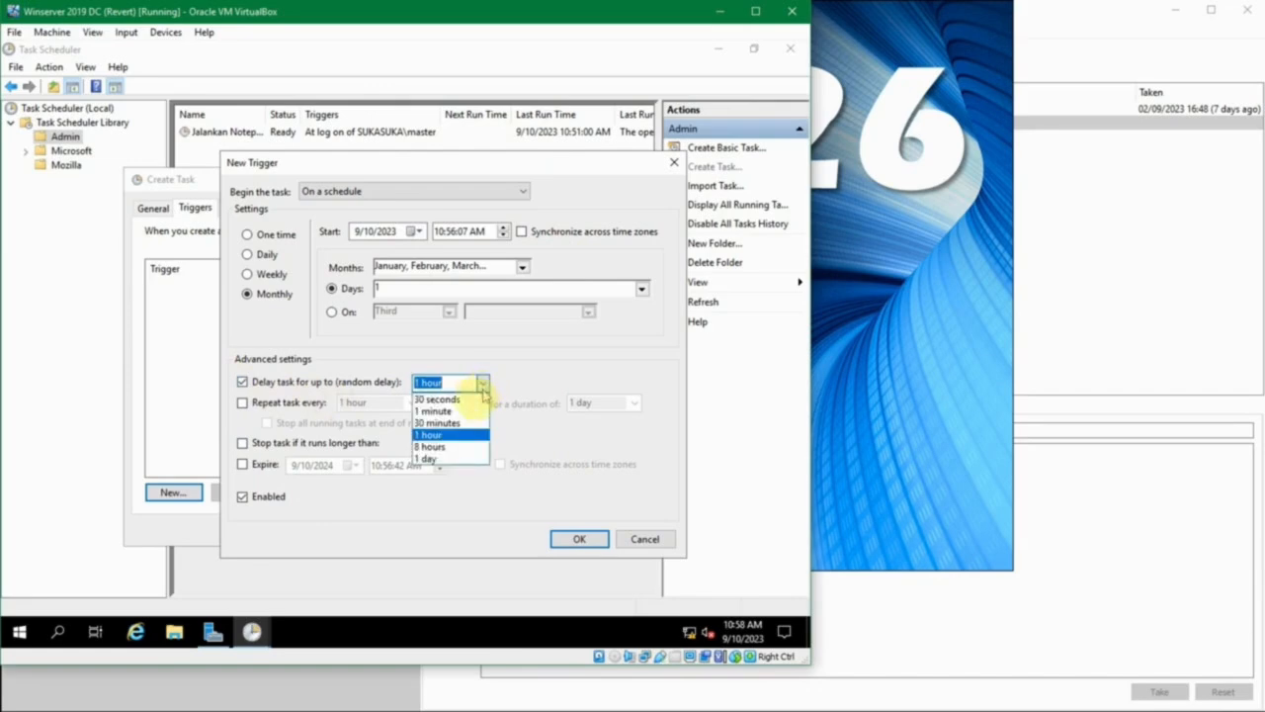
click(512, 380)
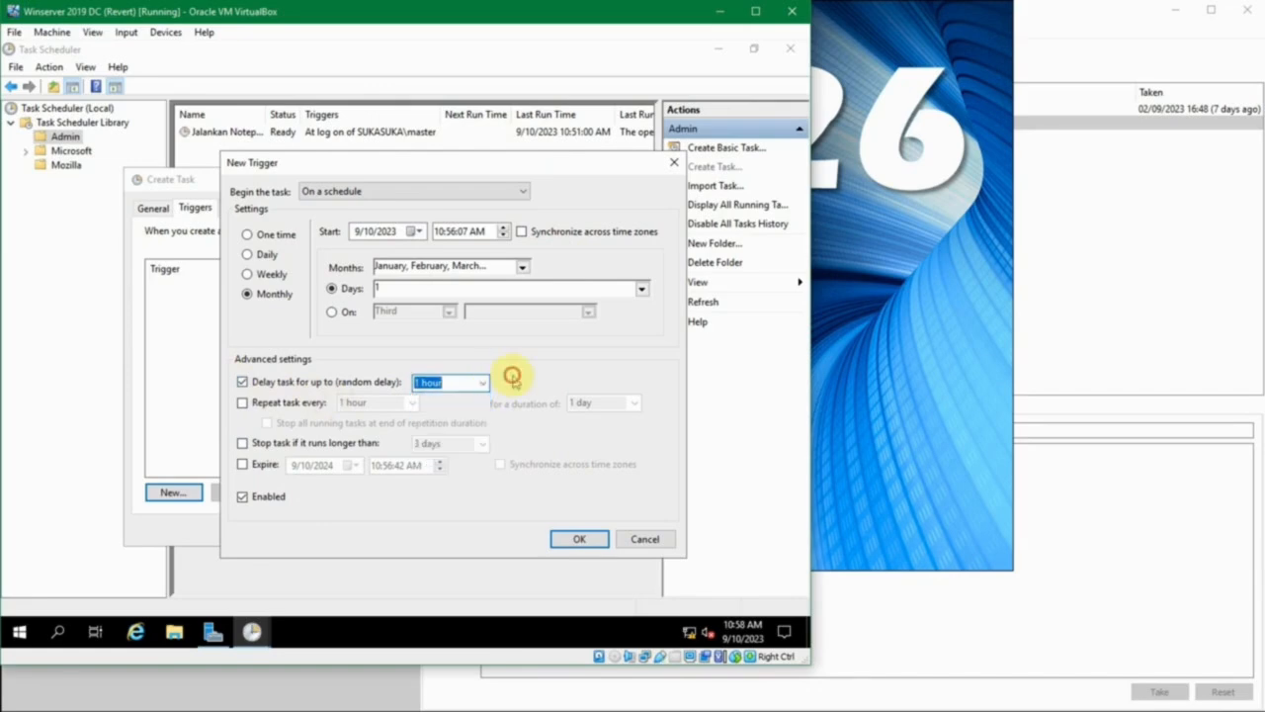
click(336, 382)
- Try the repeat option for the monthly trigger, then turn it off again
click(307, 405)
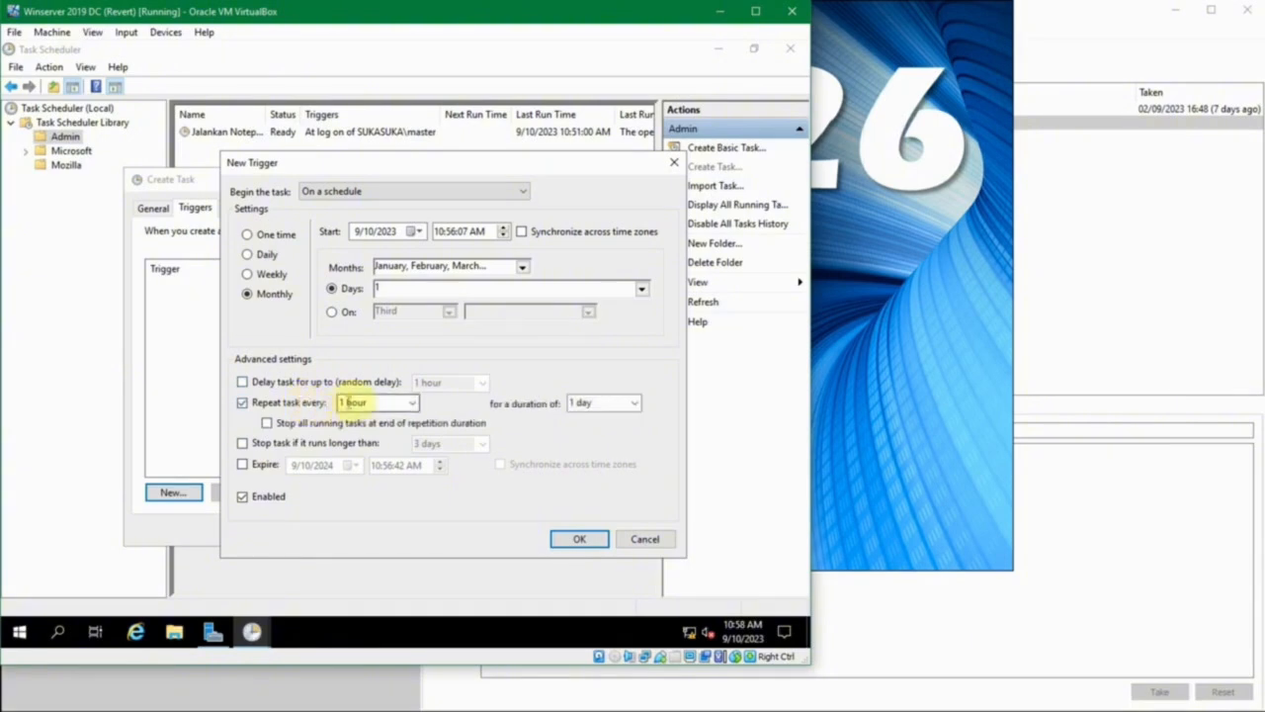
click(413, 403)
click(414, 403)
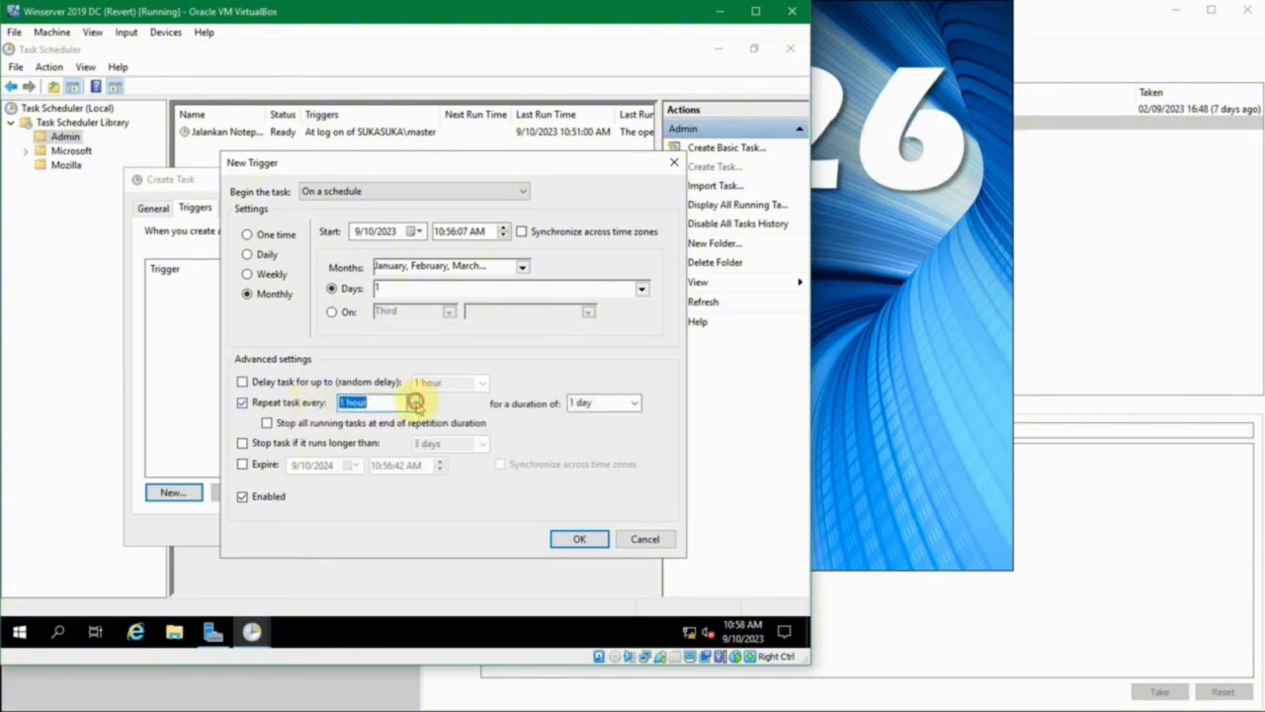
click(243, 403)
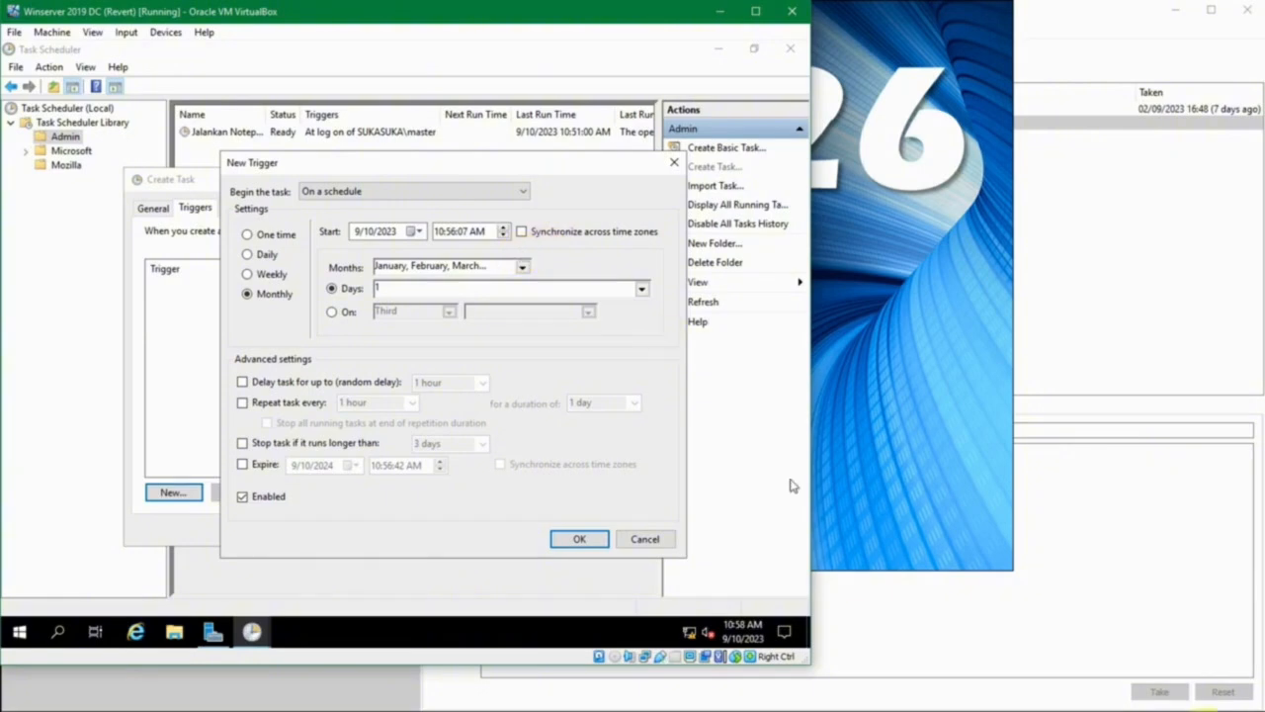
- Save the monthly trigger and show the task's list of actions
key(Control_R)
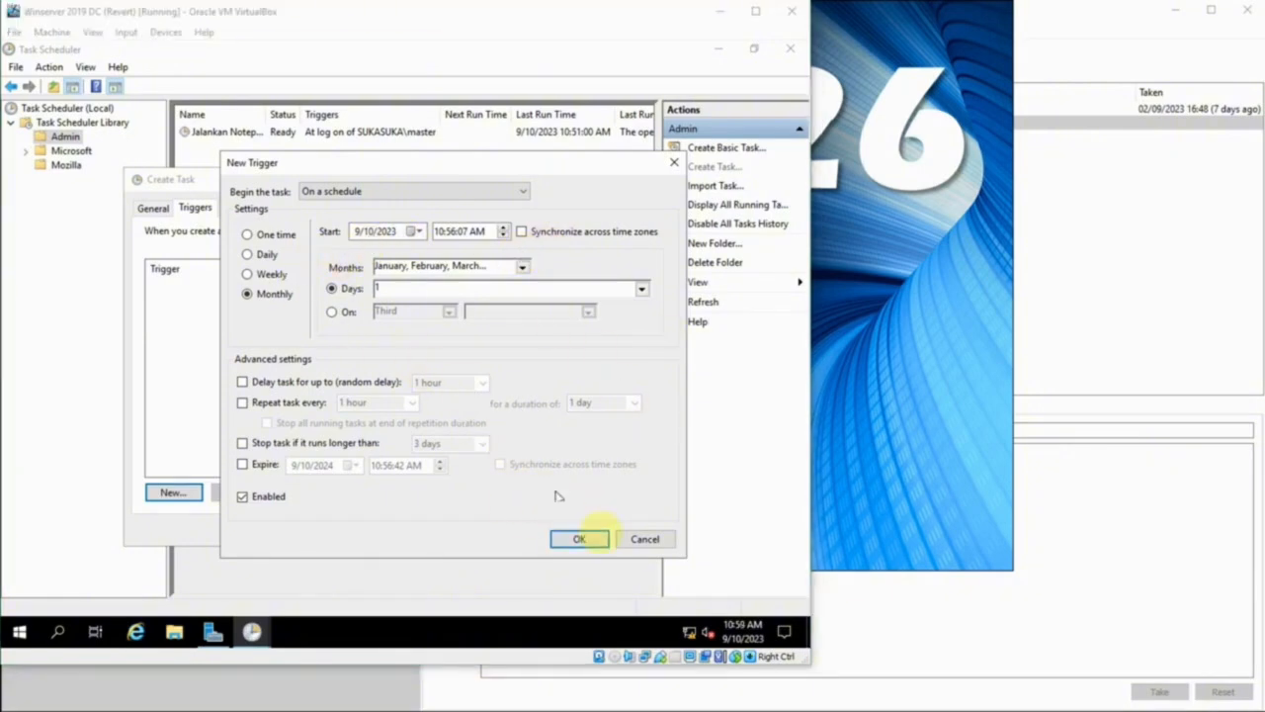
click(583, 539)
click(237, 209)
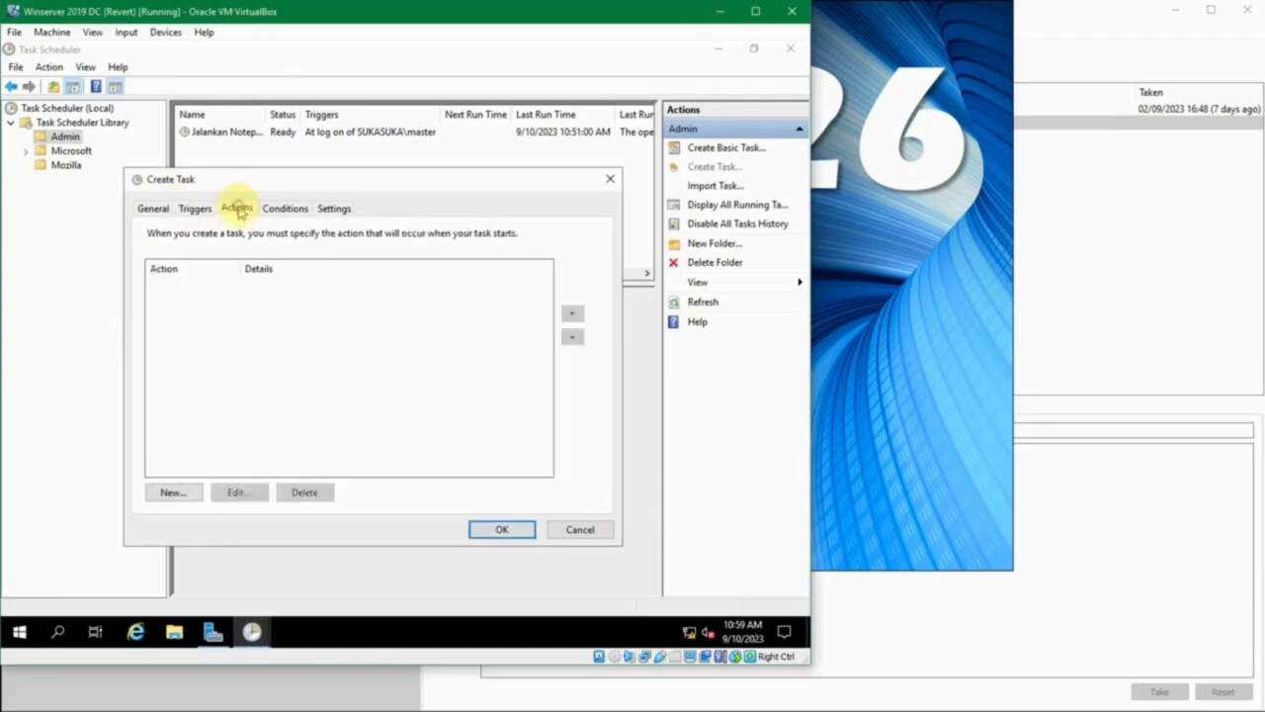
- Review the new task's Conditions and Settings options, comparing idle, power, network and run-behaviour choices
click(285, 208)
click(332, 209)
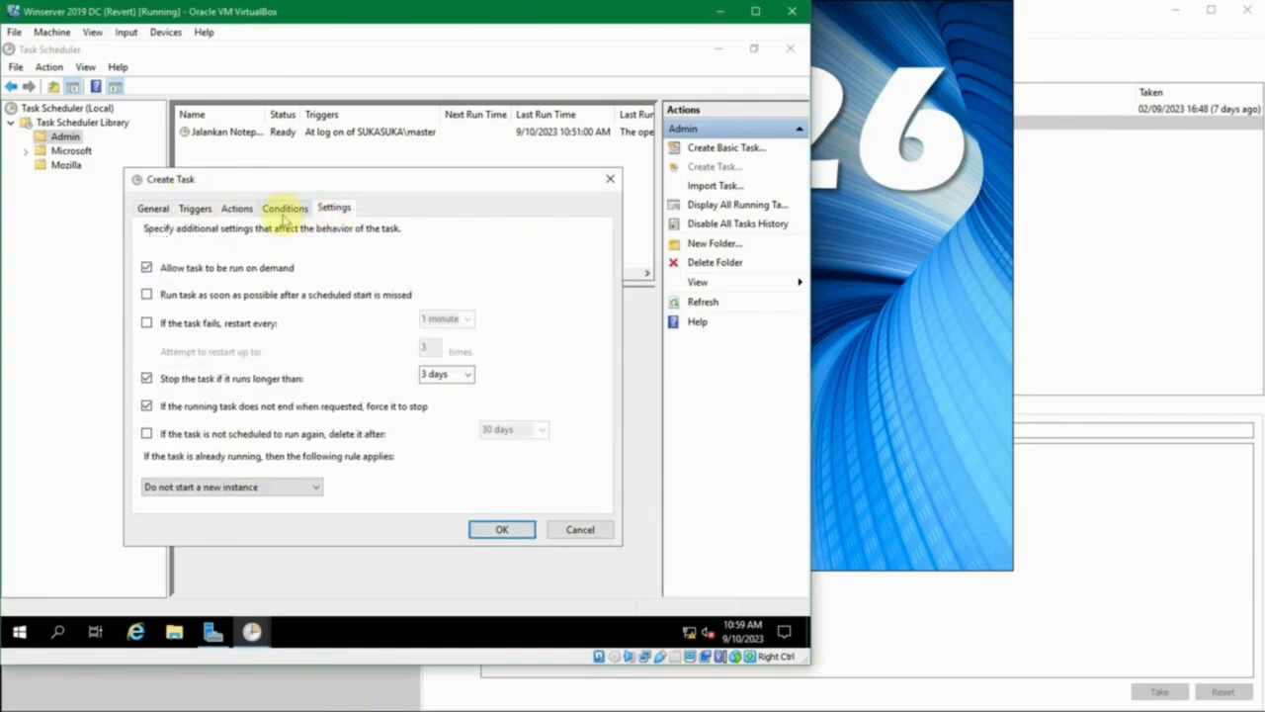
click(283, 212)
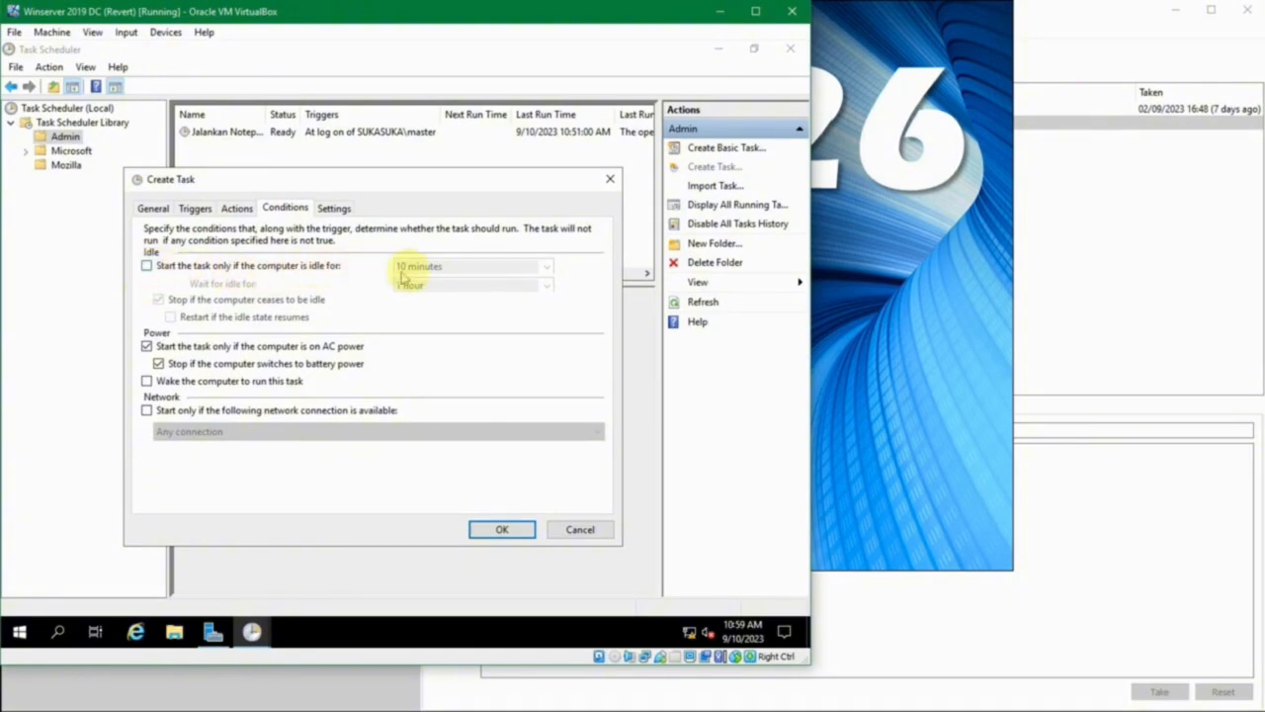
click(335, 208)
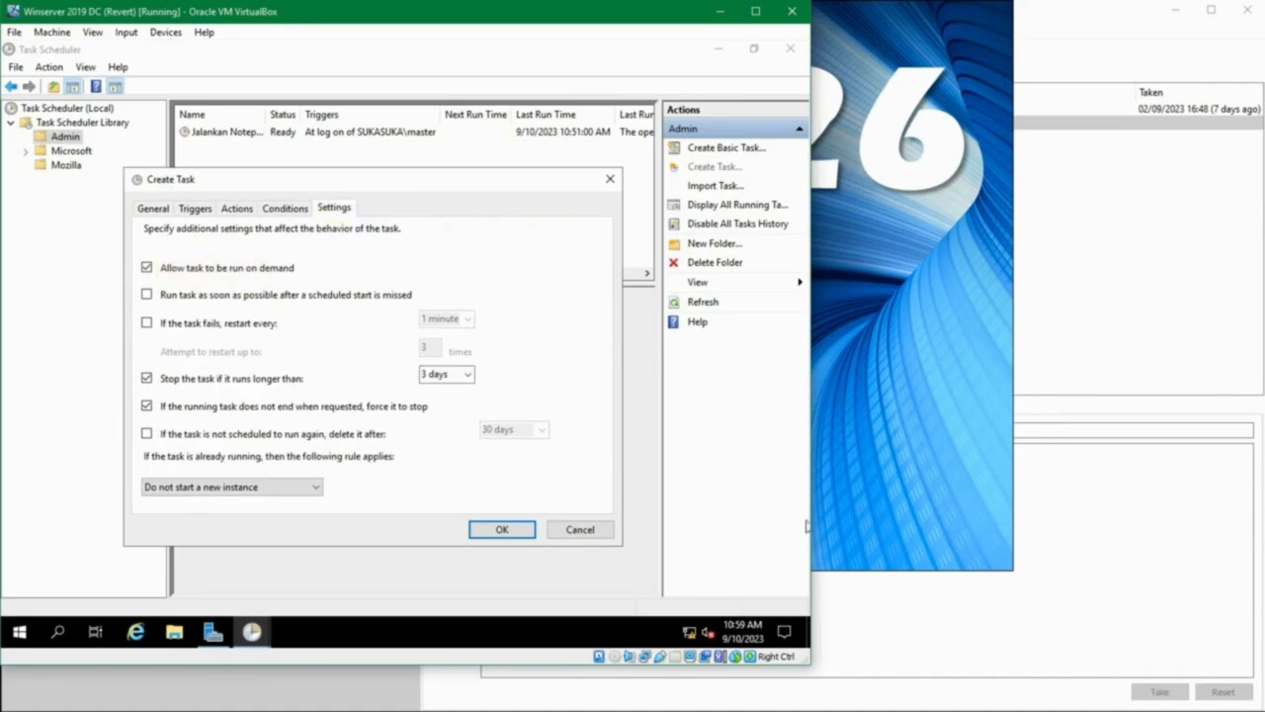
click(286, 208)
click(320, 208)
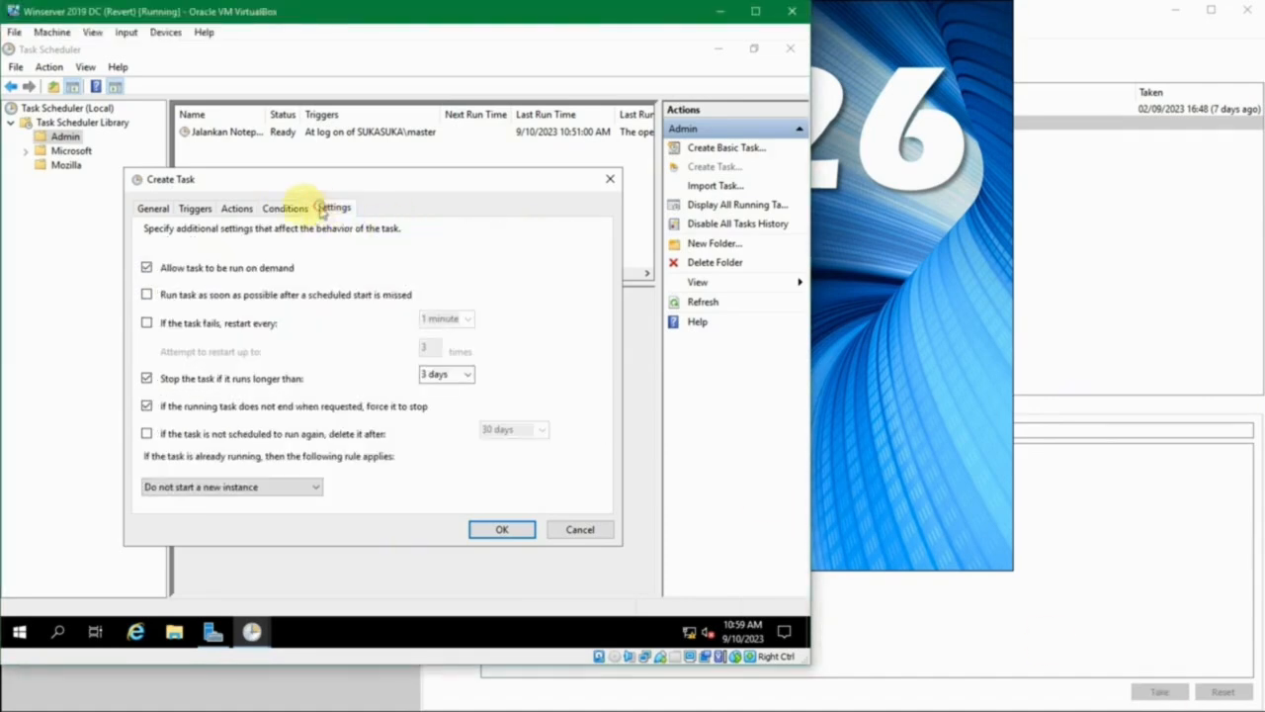
click(296, 209)
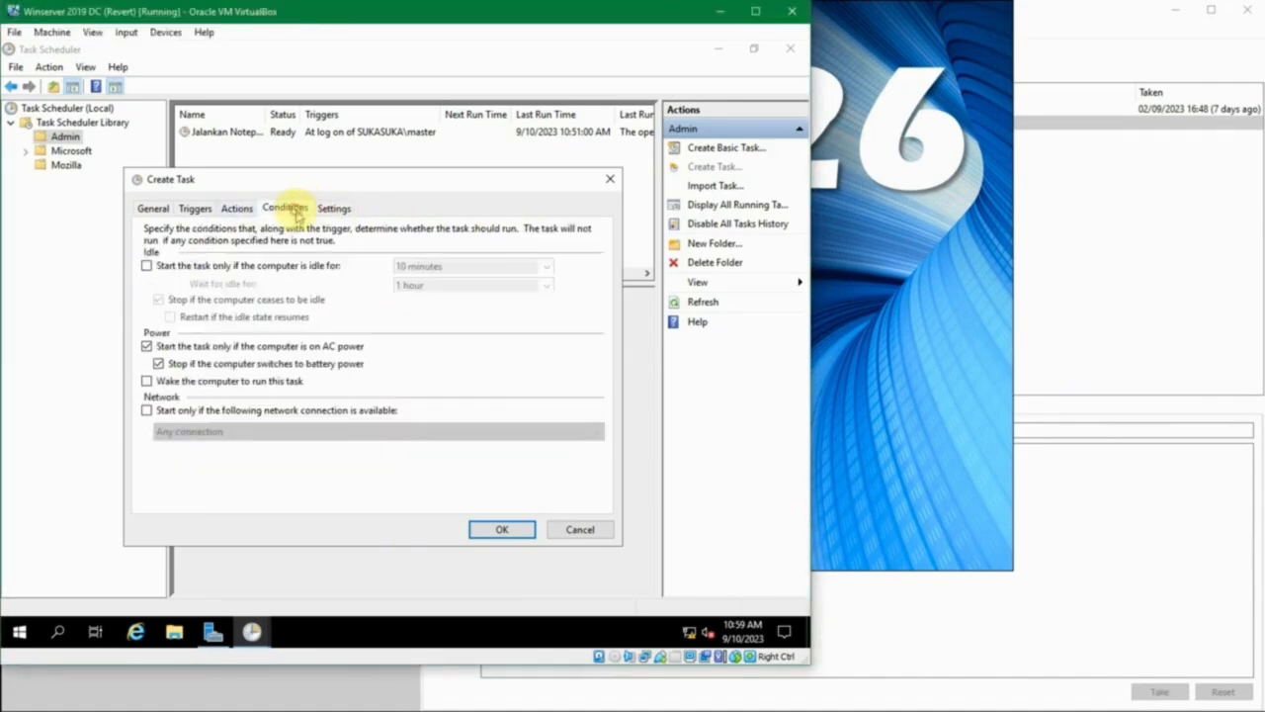
- Try to save the task before any action has been defined
click(503, 528)
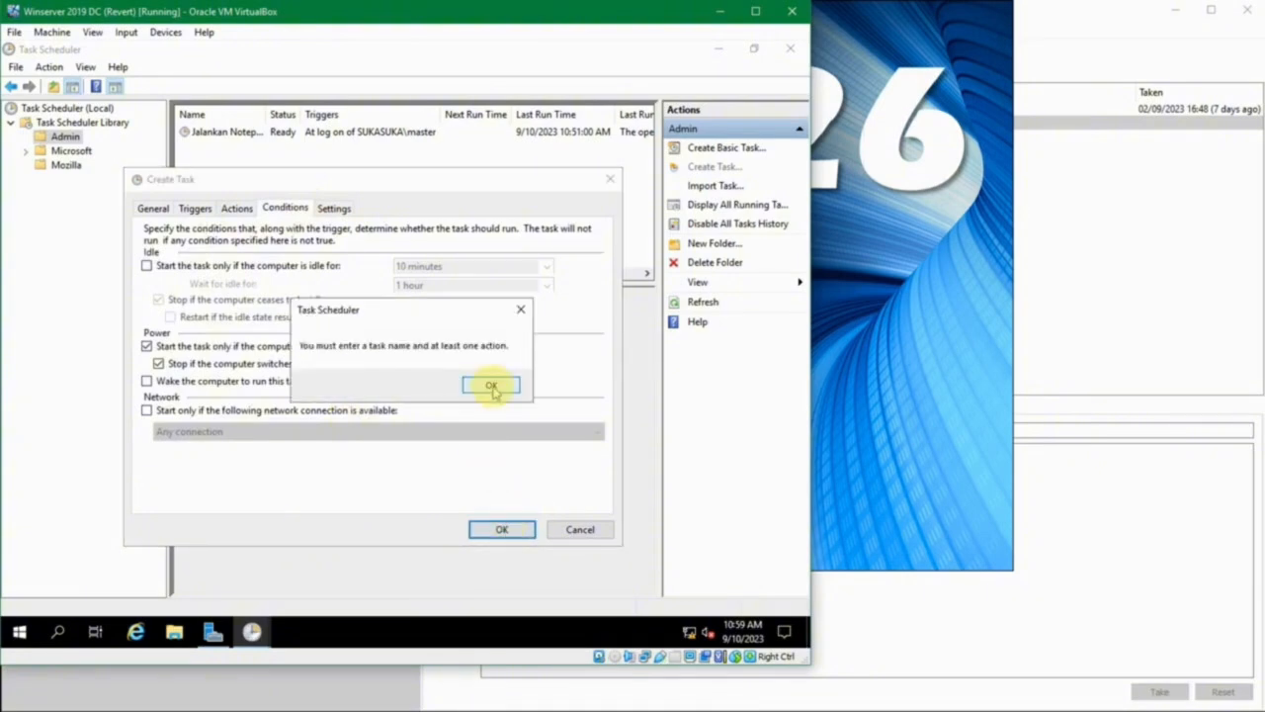
click(491, 385)
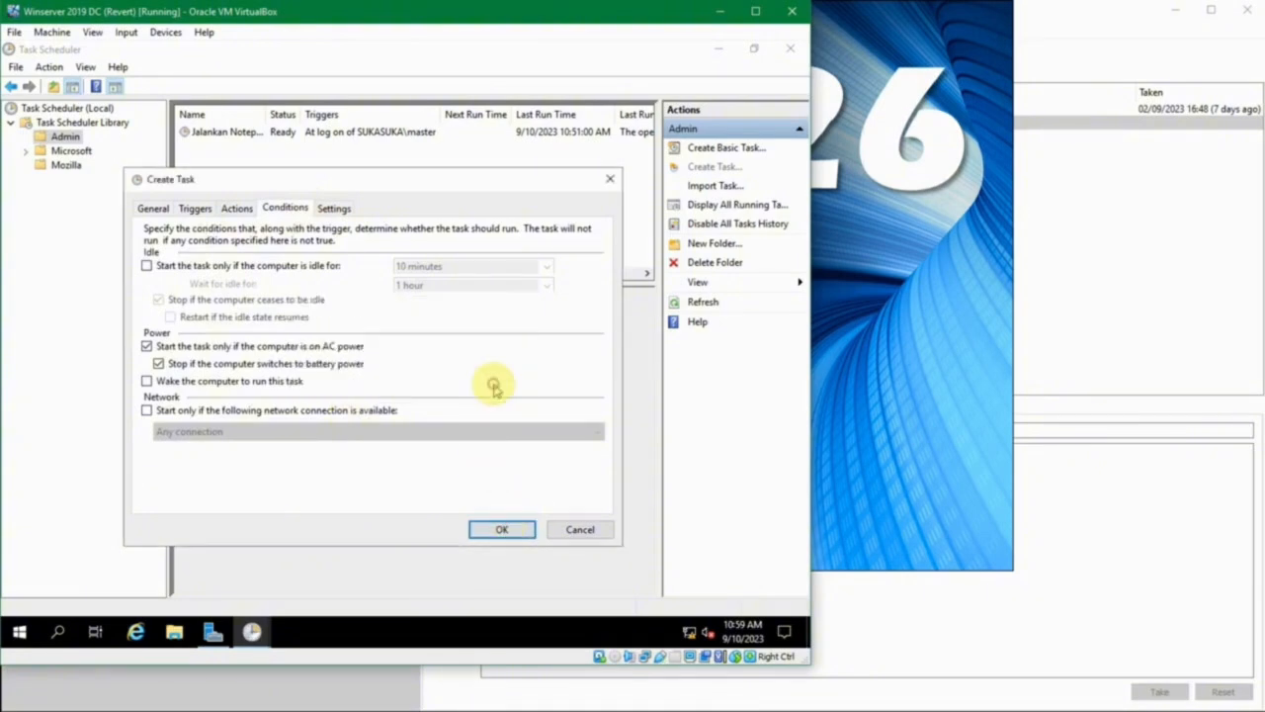
- Add a Start a program action that runs restart.bat from the Desktop, and save the task
click(191, 491)
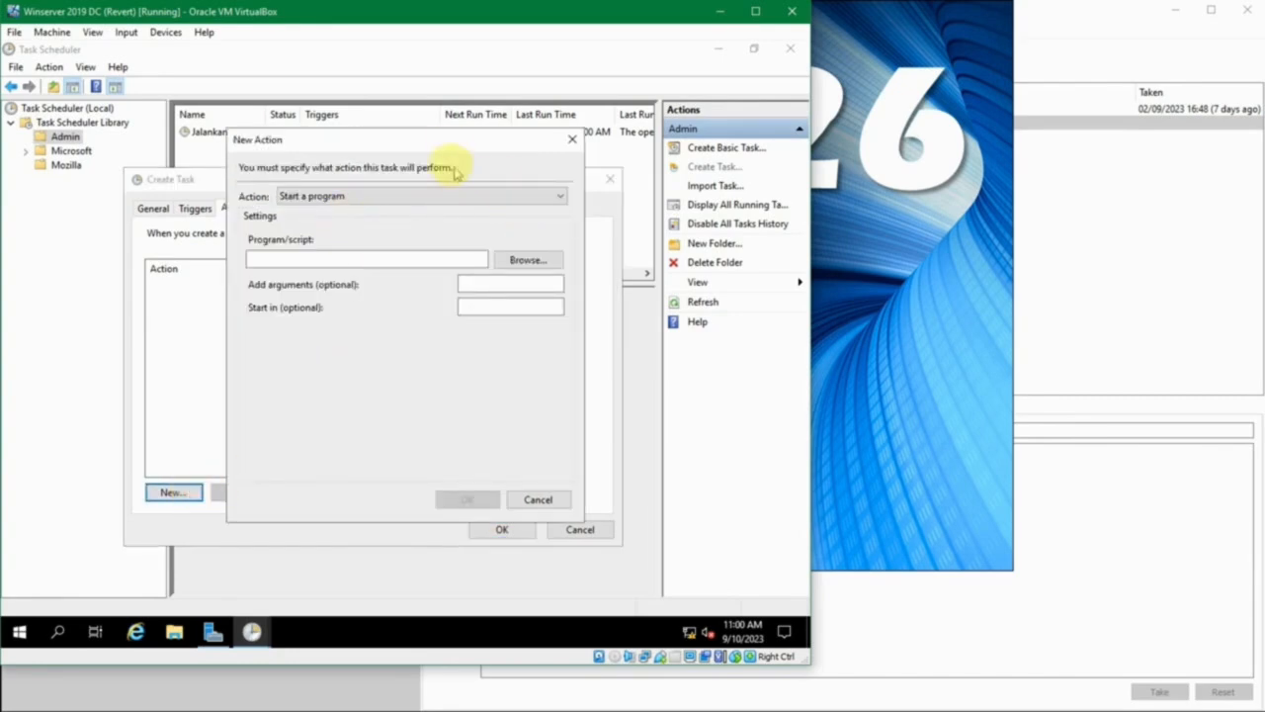
drag(450, 139, 458, 152)
click(421, 208)
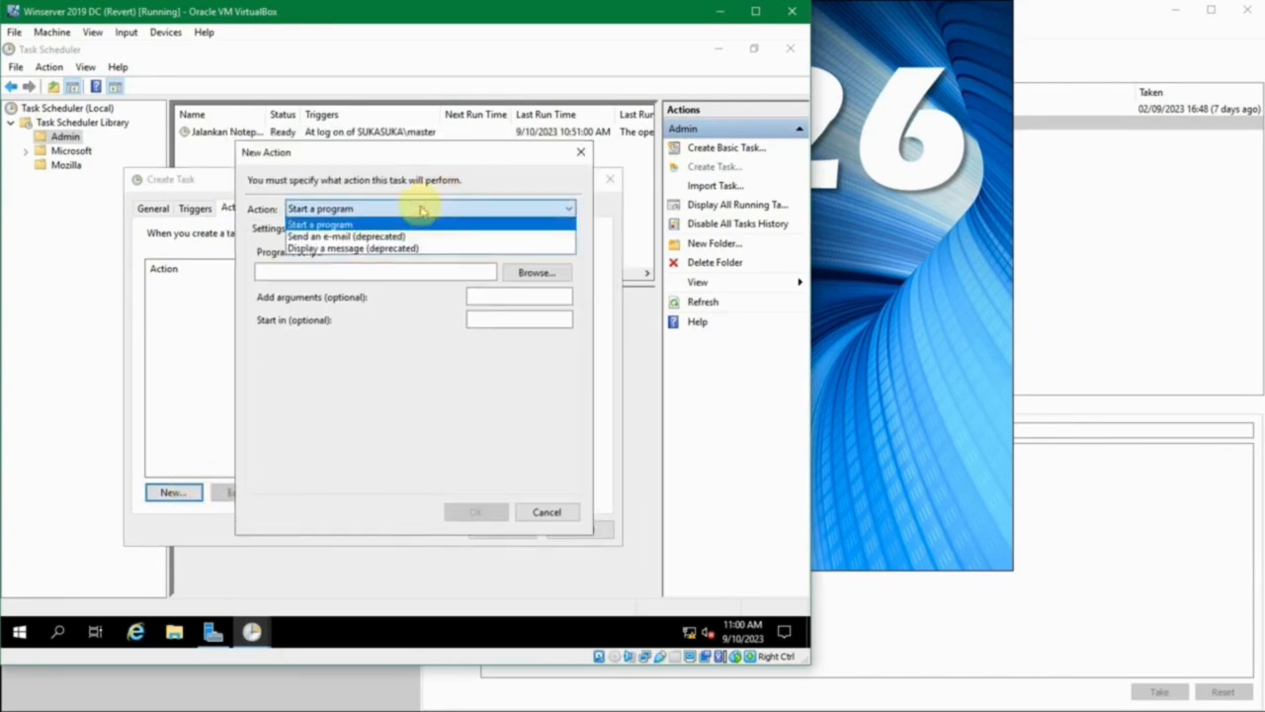
click(421, 209)
click(533, 271)
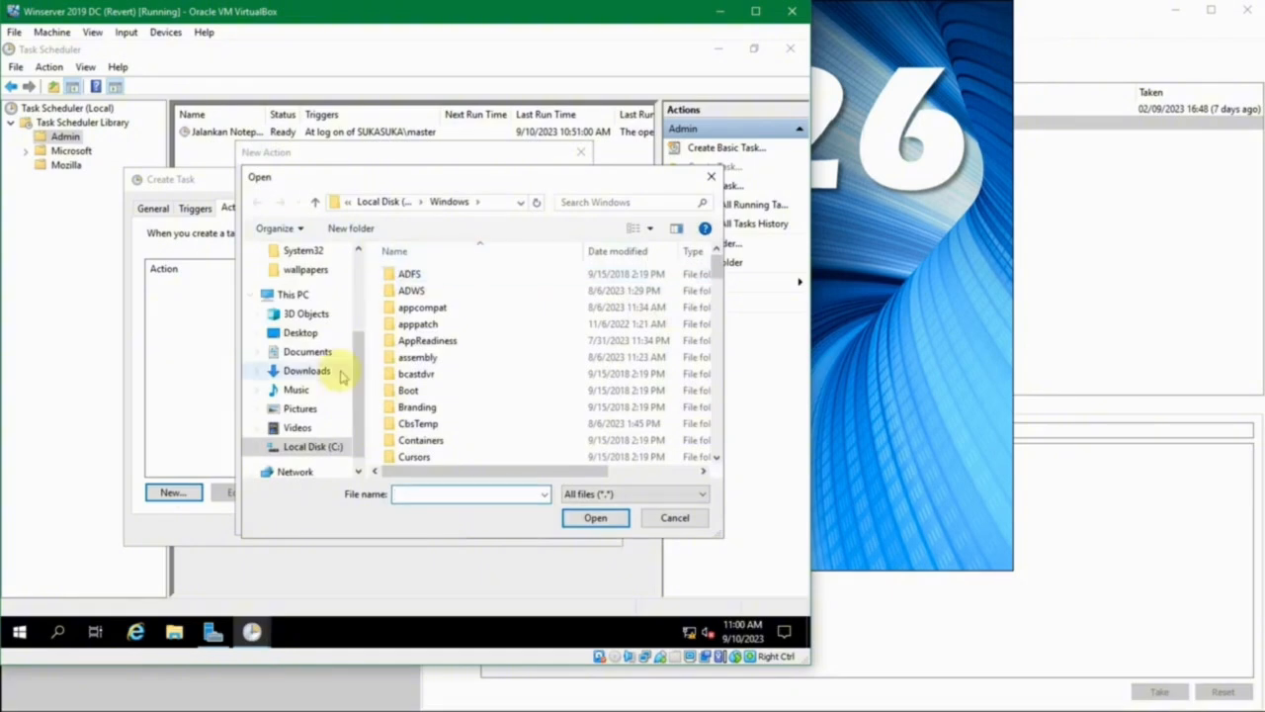
click(298, 332)
click(421, 278)
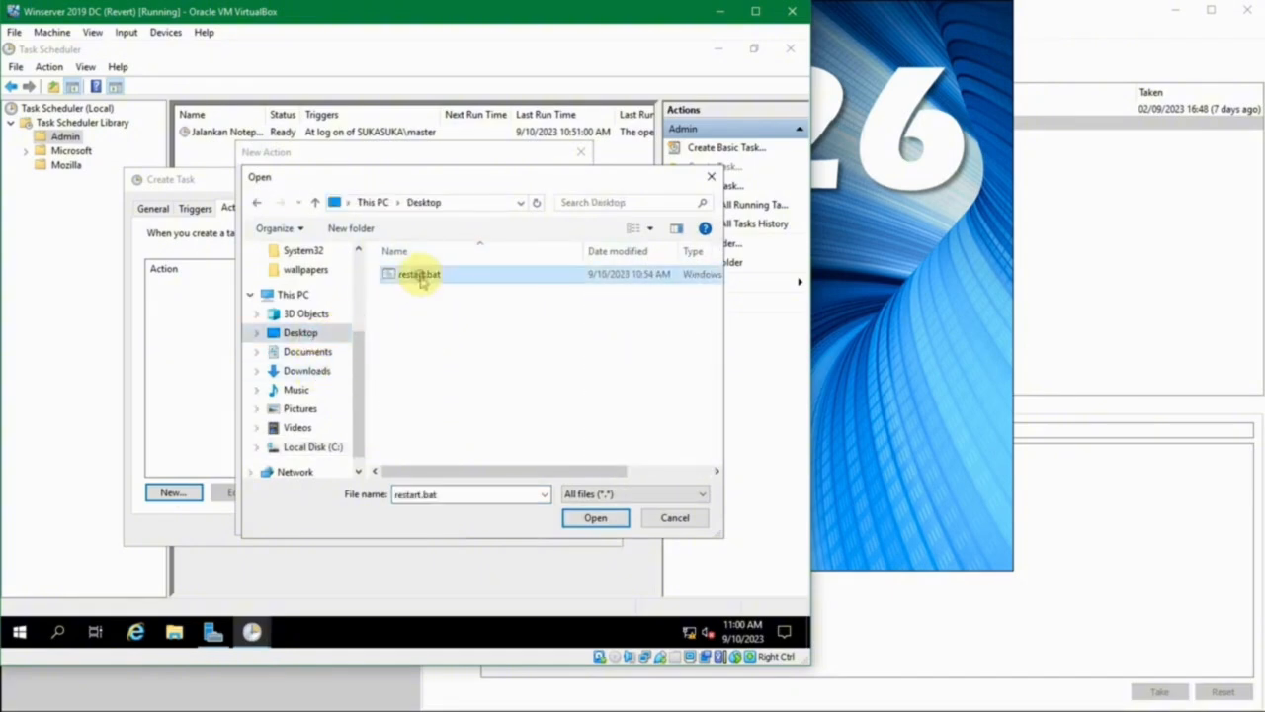
click(589, 517)
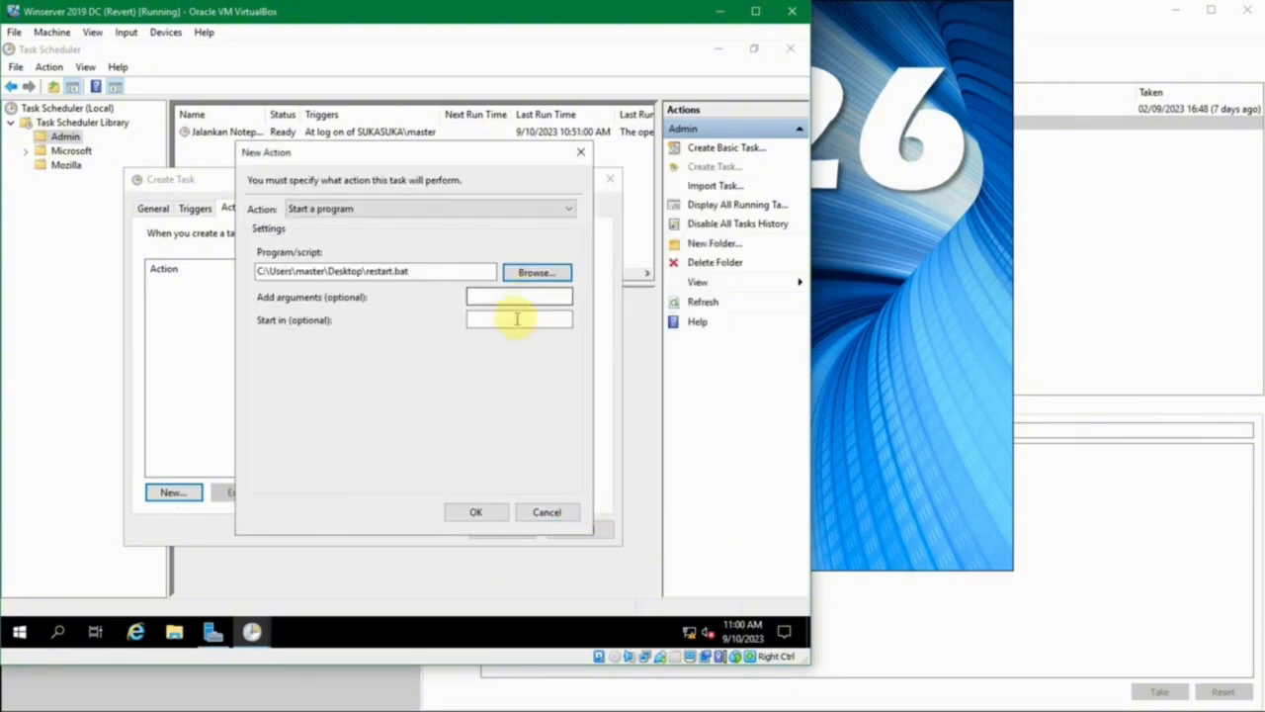
click(476, 512)
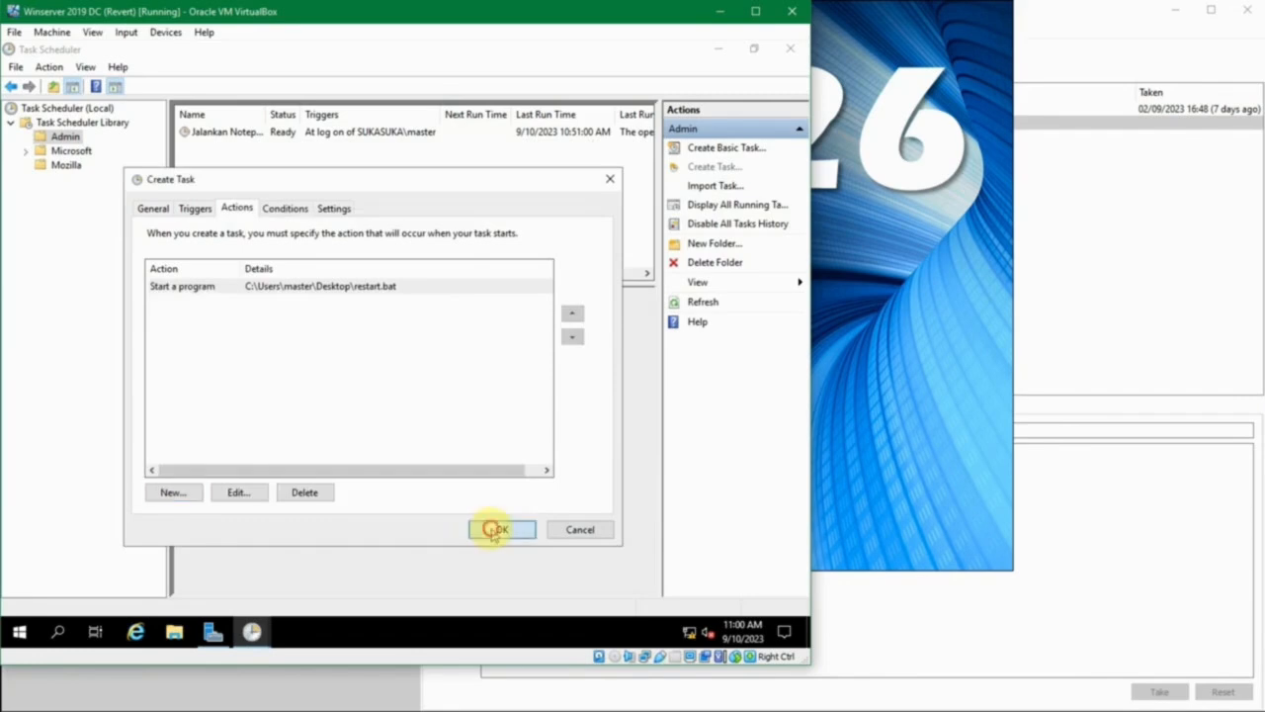
click(495, 530)
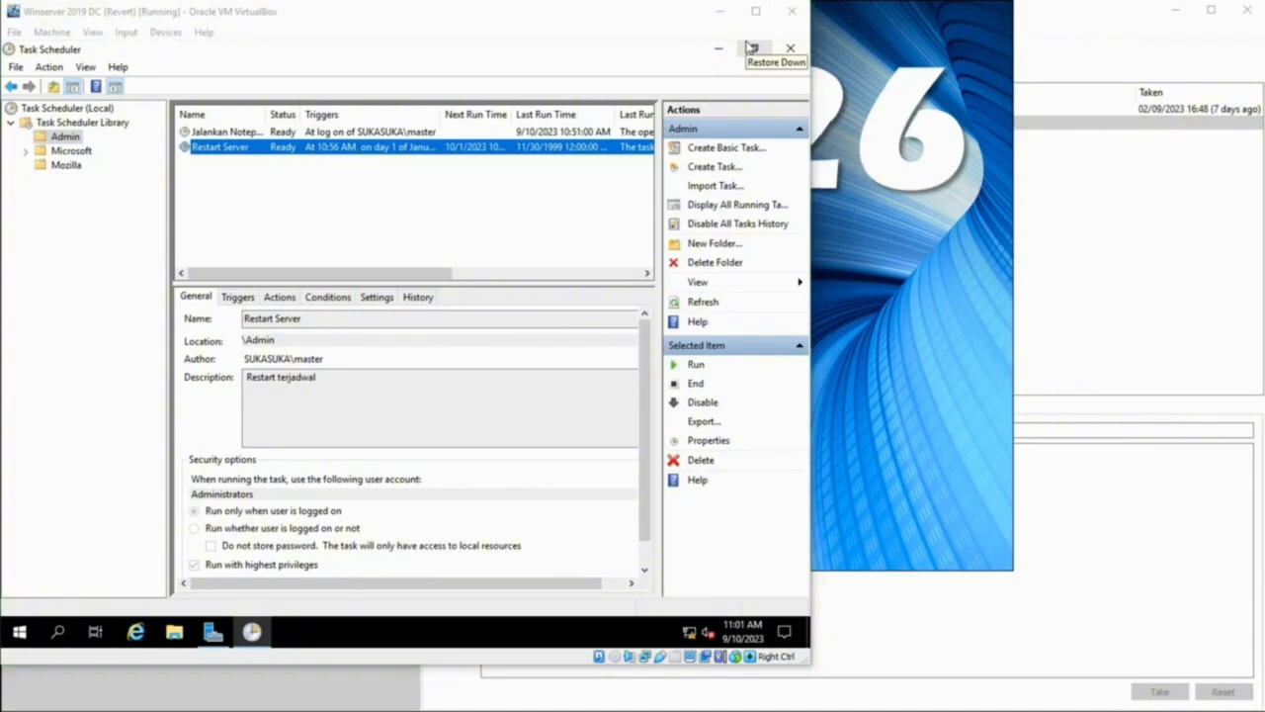
- Switch to the Windows Server #26 Task Scheduler title slide
key(alt+Tab)
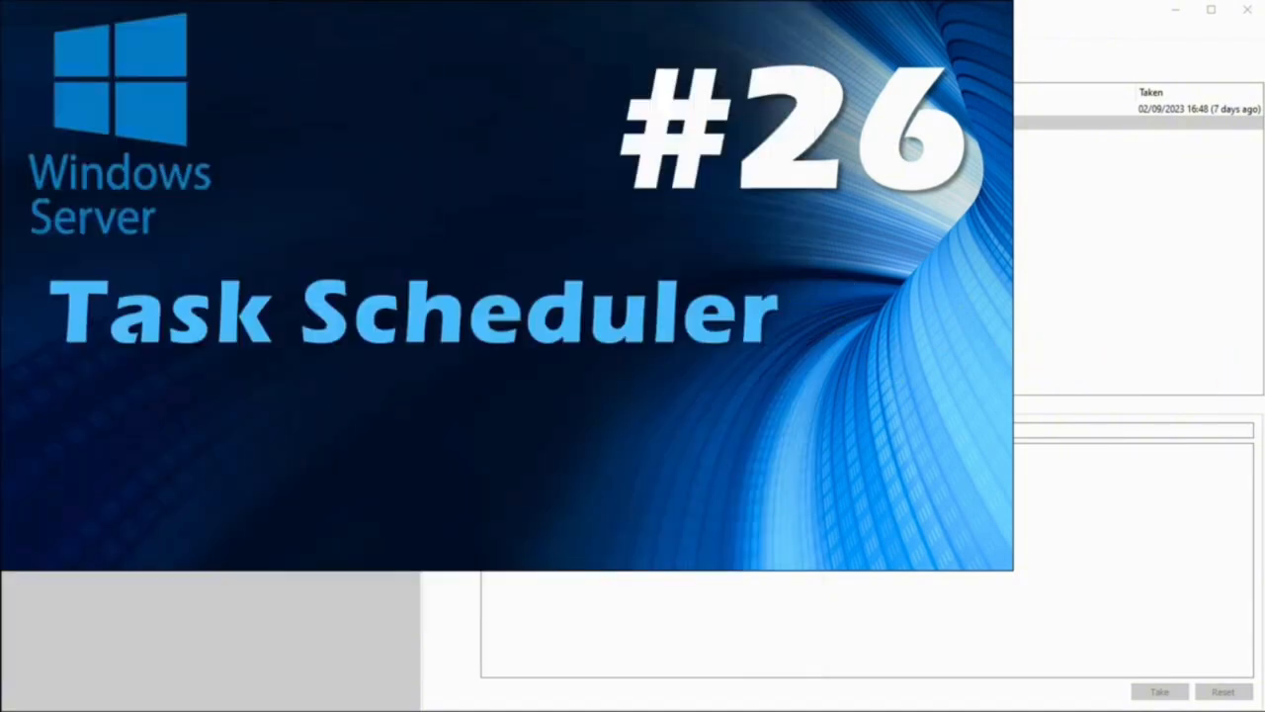